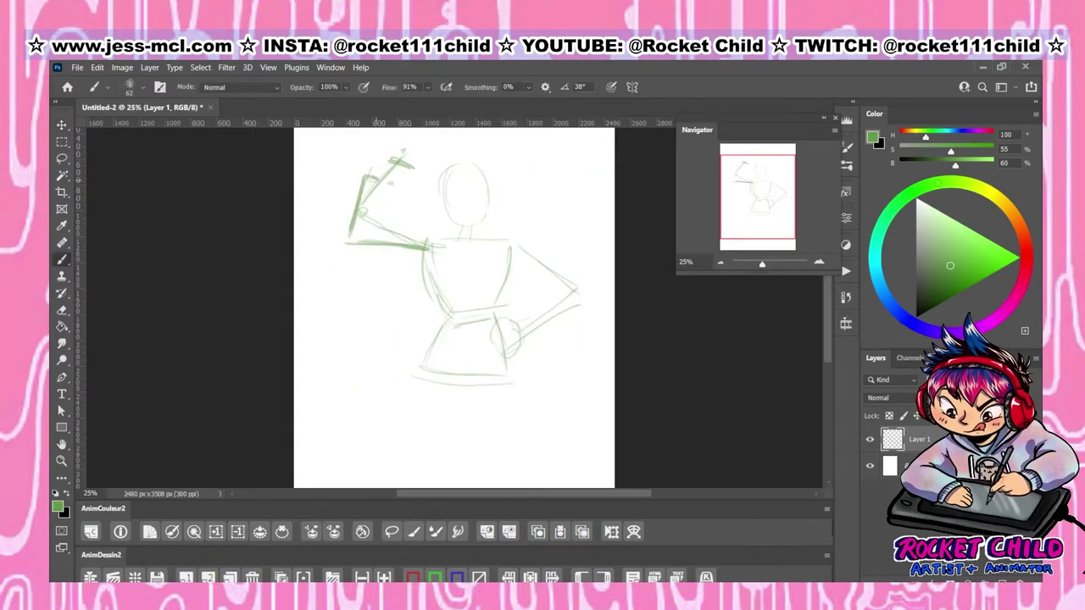
Rough in the figure's torso and both arms, one raised and the other bent with its hand on the hip
left_click_drag(360, 181, 394, 173)
left_click_drag(407, 245, 432, 246)
mouse_move(470, 191)
left_mouse_down()
mouse_move(448, 221)
mouse_move(474, 239)
left_mouse_up()
left_click_drag(424, 241, 534, 255)
left_click_drag(428, 267, 441, 317)
mouse_move(488, 326)
left_mouse_down()
mouse_move(508, 364)
mouse_move(585, 301)
left_mouse_up()
left_click_drag(504, 246, 585, 301)
left_click_drag(432, 255, 428, 297)
left_click_drag(346, 244, 454, 237)
mouse_move(349, 258)
left_mouse_down()
mouse_move(441, 305)
mouse_move(425, 361)
left_mouse_up()
Sketch the raised hand's fingers and the head outline with simple facial features and neck
mouse_move(373, 183)
left_mouse_down()
mouse_move(349, 261)
mouse_move(388, 146)
left_mouse_up()
left_click_drag(390, 152, 449, 222)
left_click_drag(449, 153, 498, 193)
left_click_drag(474, 200, 479, 222)
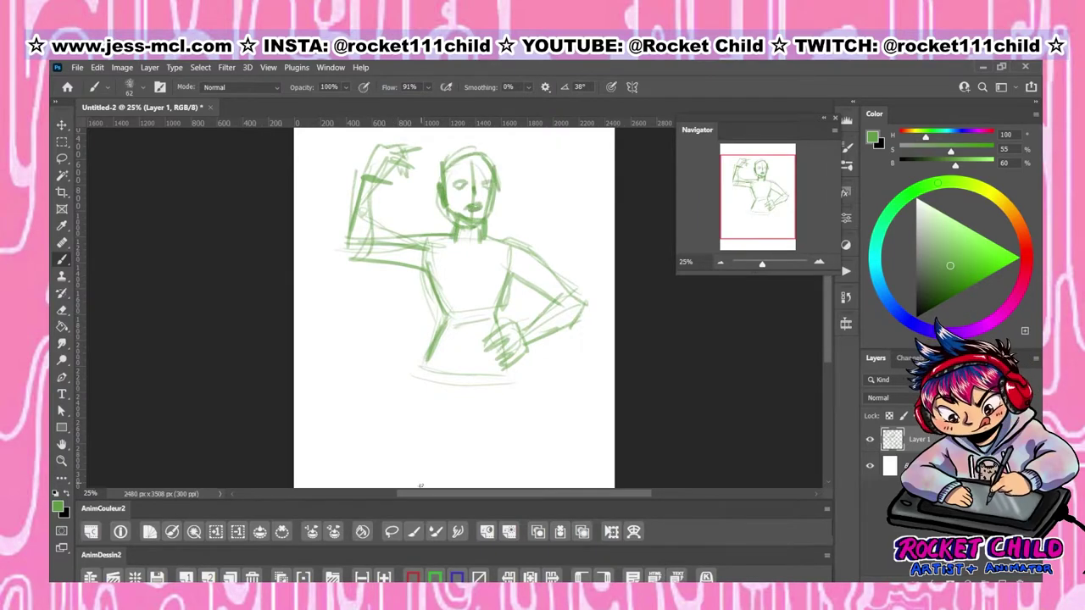
Rough in the legs below the hips and enlarge the whole sketch on the page
left_click_drag(428, 373, 411, 488)
left_click_drag(466, 380, 471, 488)
key("ctrl+minus")
key("v")
left_click_drag(385, 424, 365, 485)
key("Return")
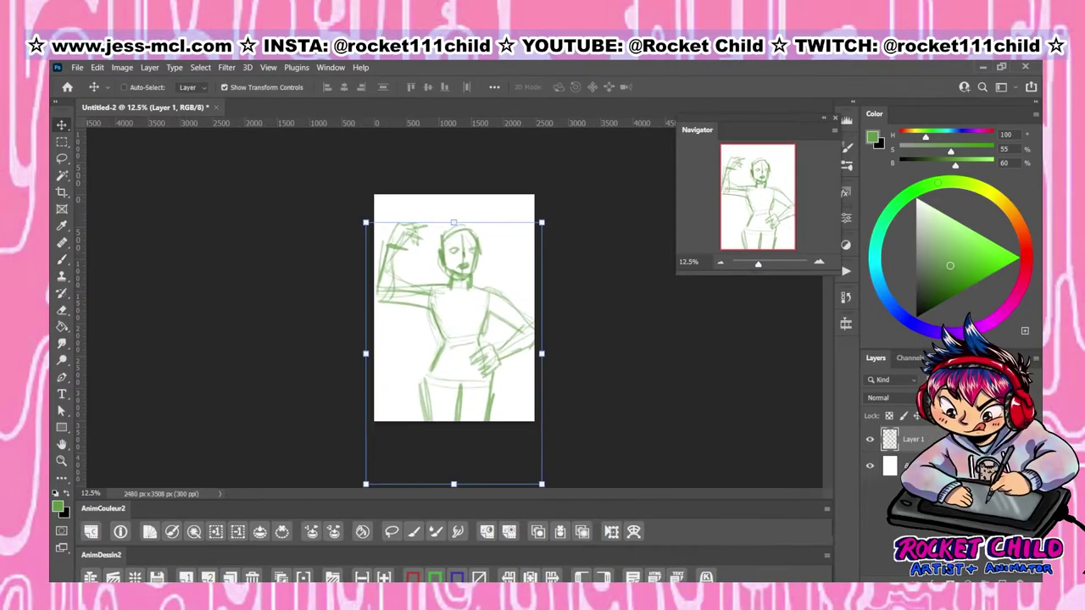
Fade the rough sketch layer to 20% opacity and prepare the brush on a new layer above it
key("2")
key("ctrl+plus")
key("b")
left_click(130, 87)
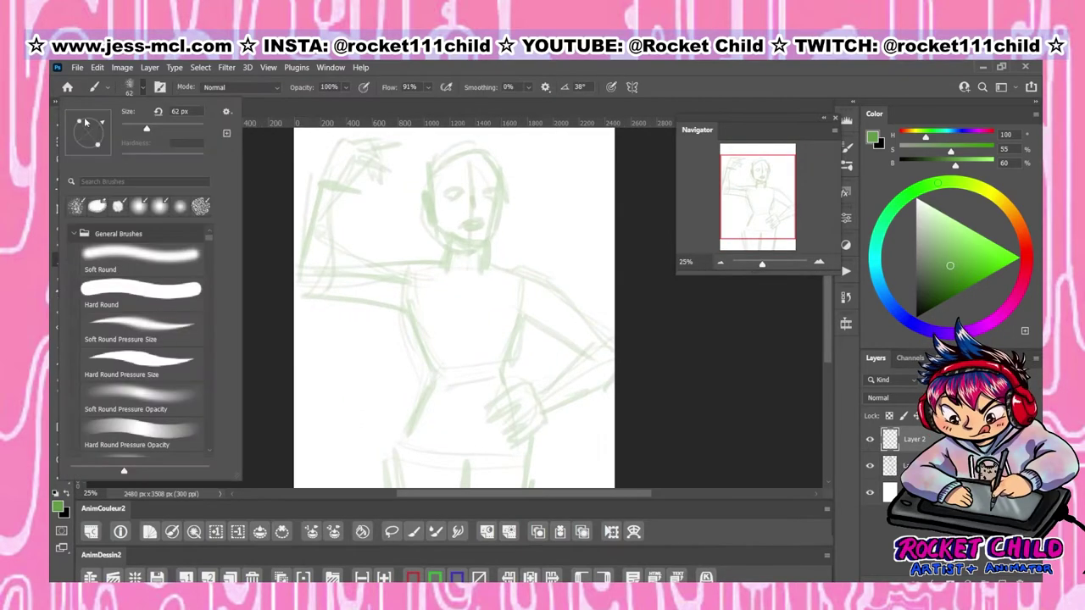
key("Escape")
key("ctrl+plus")
Draw the face over the rough head: nose, eyes, lips, jawline, eyebrows, ear and neck lines
left_click_drag(459, 208, 467, 241)
left_click_drag(414, 217, 447, 213)
left_click_drag(465, 219, 485, 216)
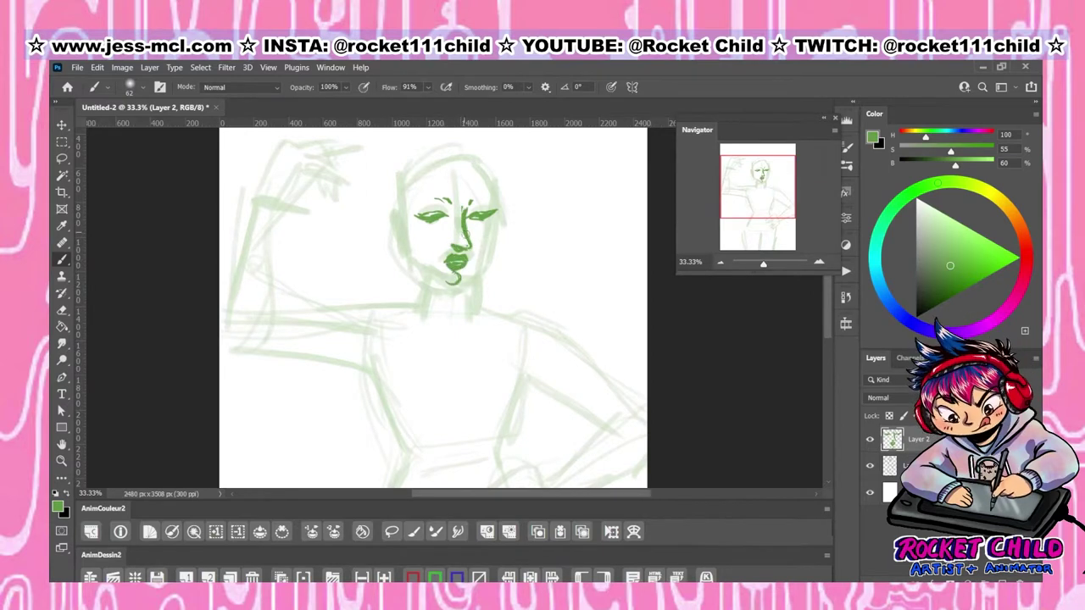
left_click_drag(493, 231, 444, 287)
mouse_move(396, 223)
left_mouse_down()
mouse_move(408, 254)
mouse_move(453, 285)
left_mouse_up()
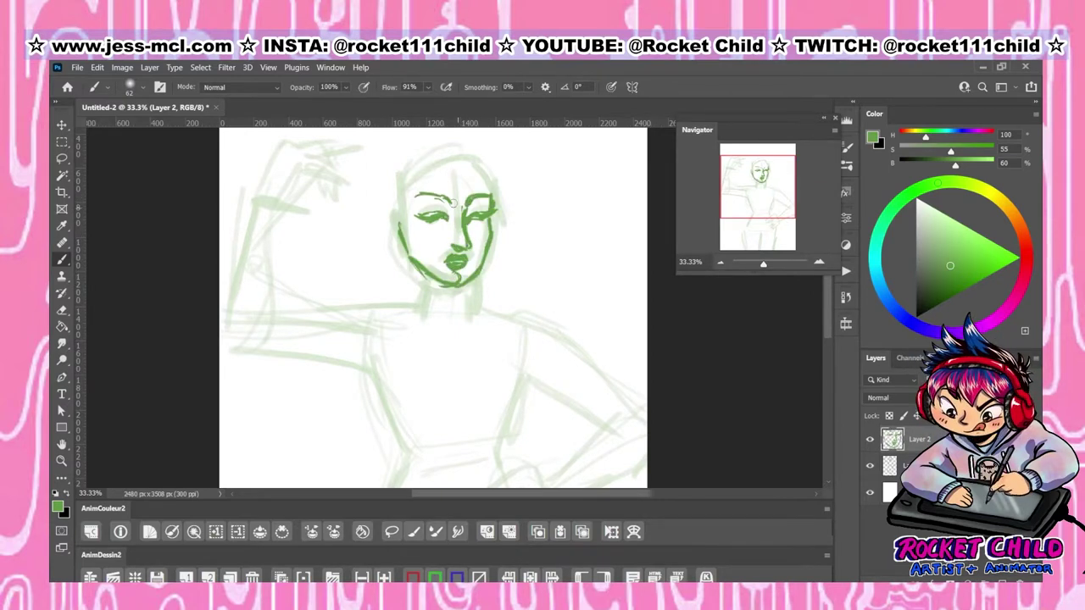
left_click_drag(411, 202, 450, 198)
left_click_drag(395, 217, 398, 243)
left_click_drag(483, 280, 478, 312)
mouse_move(423, 271)
left_mouse_down()
mouse_move(417, 310)
mouse_move(473, 291)
mouse_move(506, 314)
left_mouse_up()
Apply a perspective transform to the face drawing so that it widens towards the neck
left_click(97, 67)
left_click(305, 449)
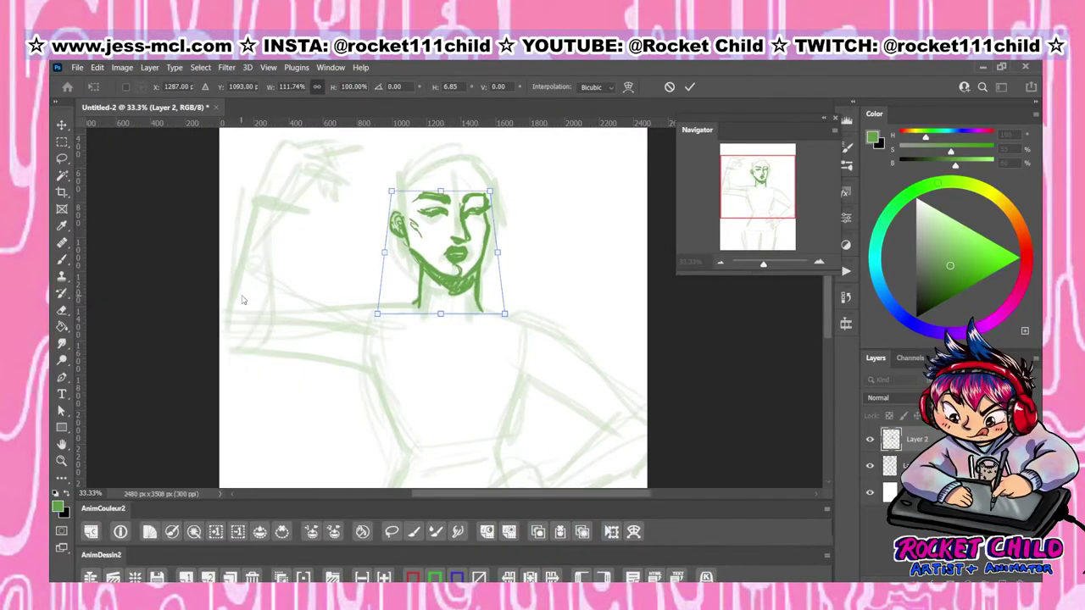
key("Return")
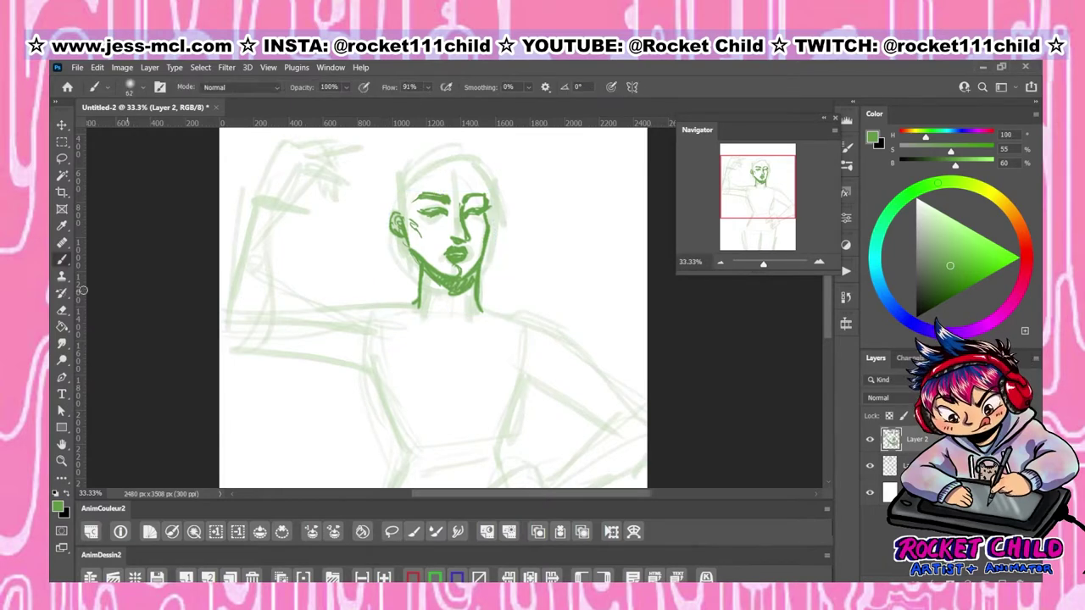
Erase and redraw the neck lines, and shift the face to fit the rough head
key("e")
mouse_move(477, 270)
left_mouse_down()
mouse_move(433, 298)
mouse_move(482, 312)
mouse_move(466, 308)
left_mouse_up()
key("b")
left_click_drag(424, 268, 407, 302)
key("ctrl+t")
left_click_drag(421, 229, 432, 237)
key("Return")
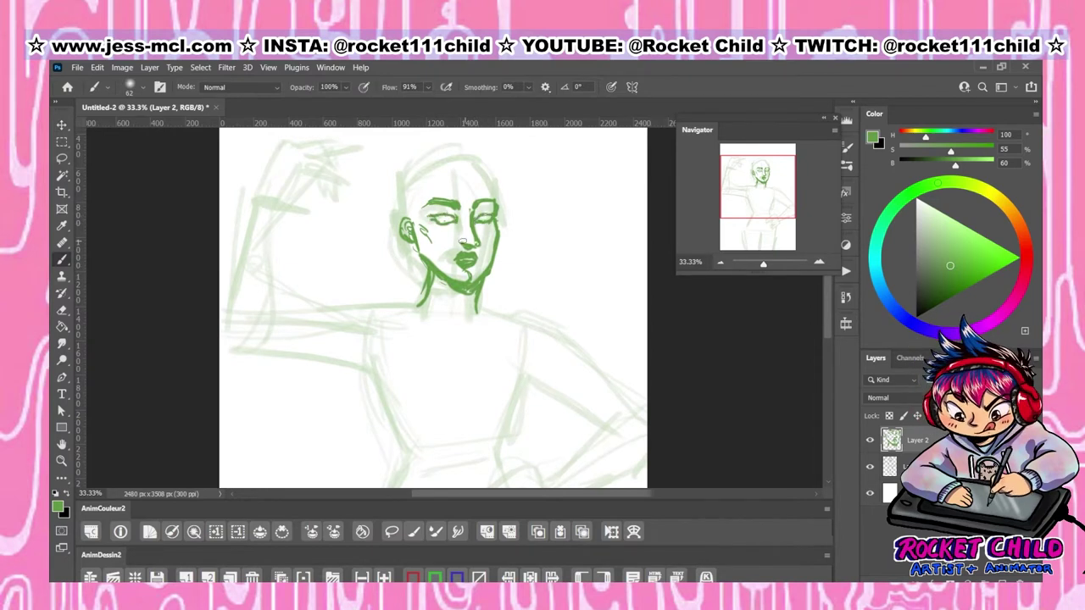
key("ctrl+z")
Draw the fringe over the forehead and loose hair strands blowing back above the ear
left_click_drag(426, 185, 406, 222)
left_click_drag(395, 219, 414, 226)
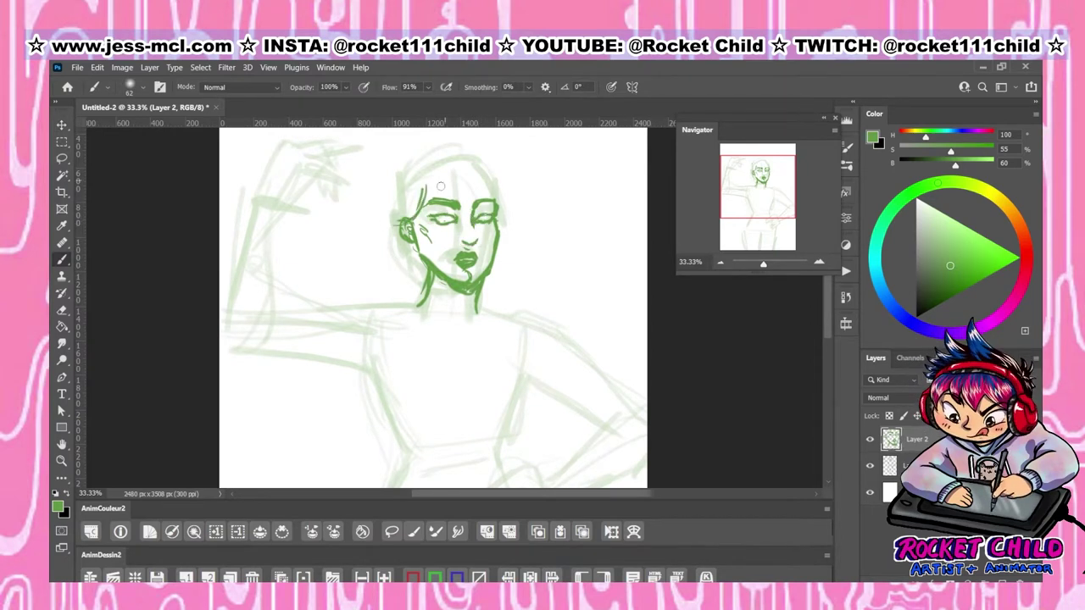
left_click_drag(472, 169, 488, 196)
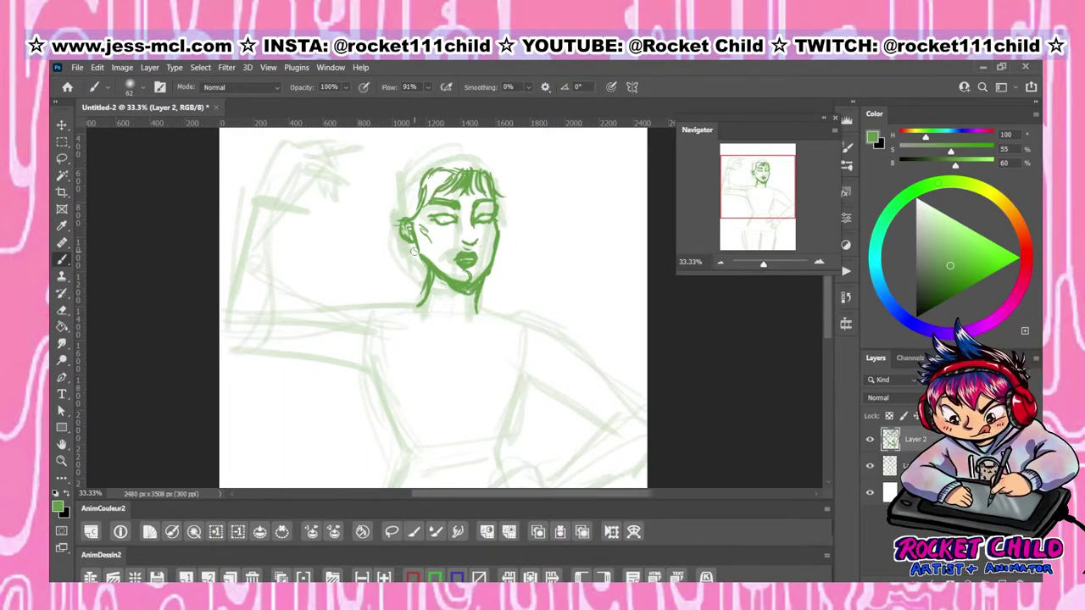
left_click_drag(438, 178, 427, 212)
left_click_drag(414, 208, 373, 212)
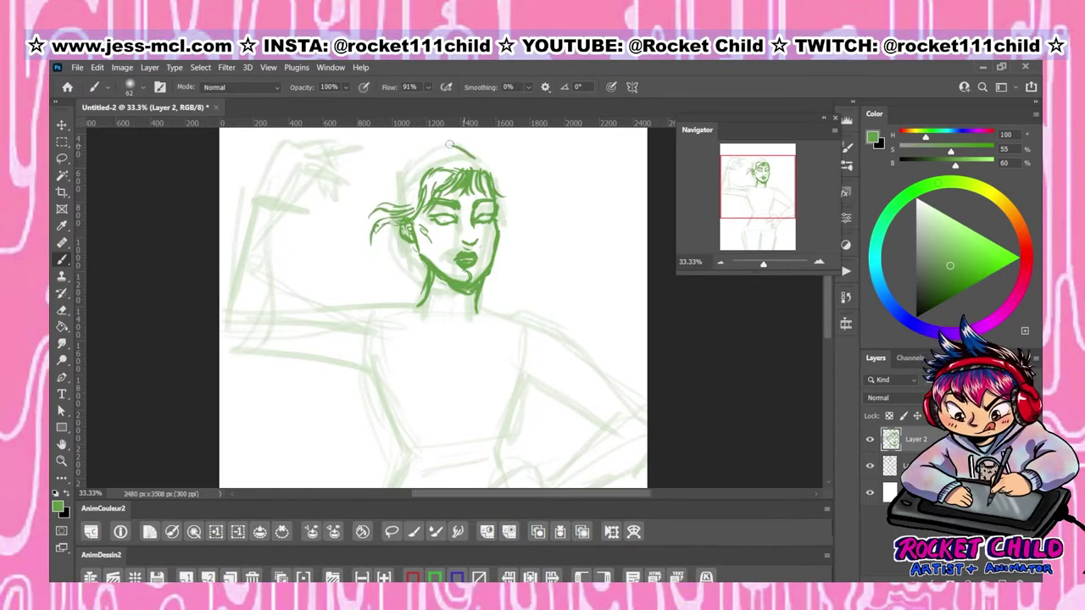
Draw wavy hair over the crown, streaming behind the head and curling beside the face
mouse_move(449, 144)
left_mouse_down()
mouse_move(348, 169)
mouse_move(335, 194)
left_mouse_up()
left_click_drag(419, 161, 332, 195)
mouse_move(481, 151)
left_mouse_down()
mouse_move(379, 188)
mouse_move(346, 234)
left_mouse_up()
mouse_move(480, 155)
left_mouse_down()
mouse_move(500, 161)
mouse_move(512, 198)
left_mouse_up()
left_click_drag(505, 189, 530, 214)
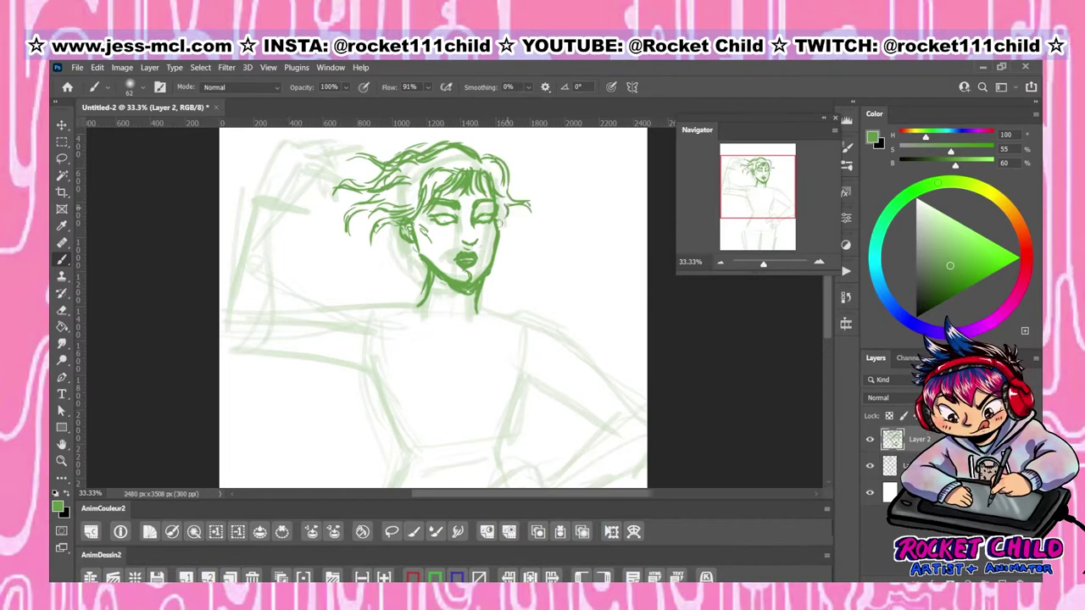
Undo the thick neck strokes and redraw both sides of the neck below the jaw
key("ctrl+z")
key("ctrl+z")
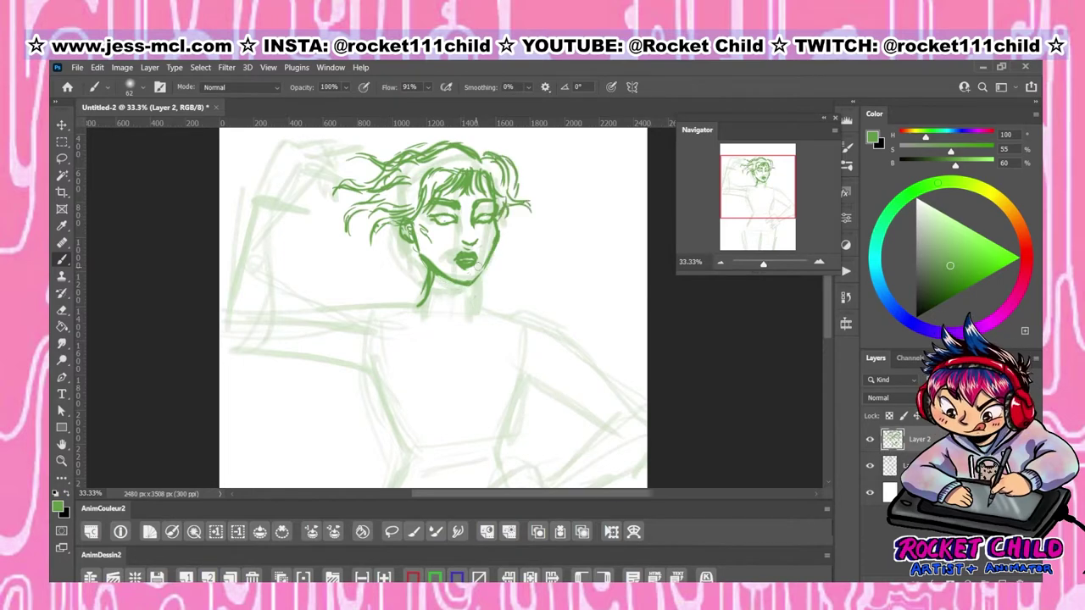
left_click_drag(488, 263, 472, 313)
key("ctrl+z")
key("ctrl+z")
left_click_drag(487, 268, 472, 307)
left_click_drag(430, 270, 417, 288)
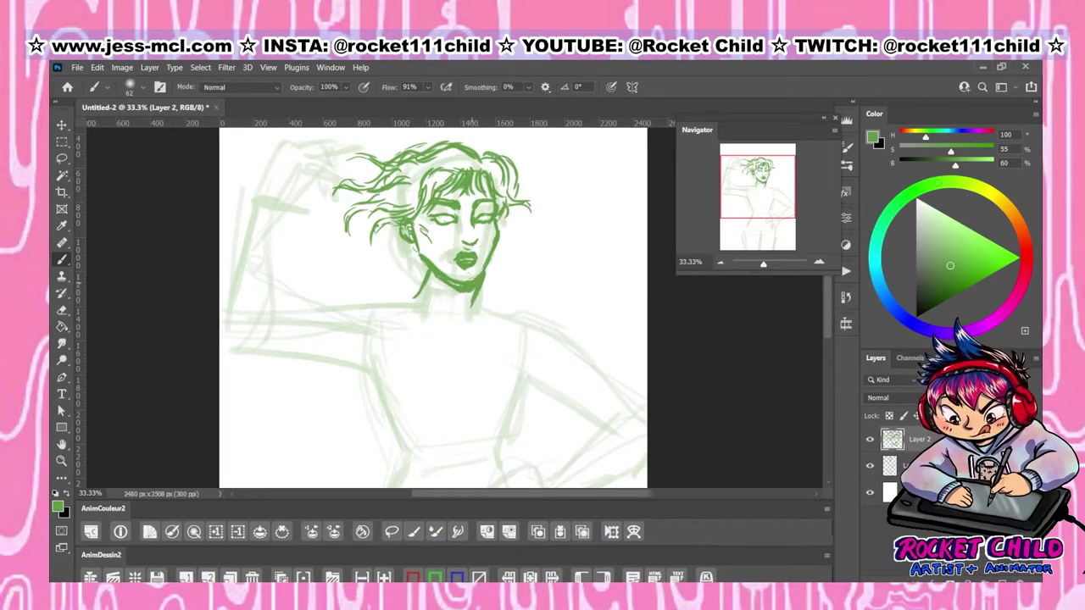
Add hair strands behind the neck and around the crown, and draw the curved neckline
mouse_move(379, 210)
left_mouse_down()
mouse_move(357, 248)
mouse_move(423, 286)
left_mouse_up()
mouse_move(386, 232)
left_mouse_down()
mouse_move(383, 283)
mouse_move(456, 317)
left_mouse_up()
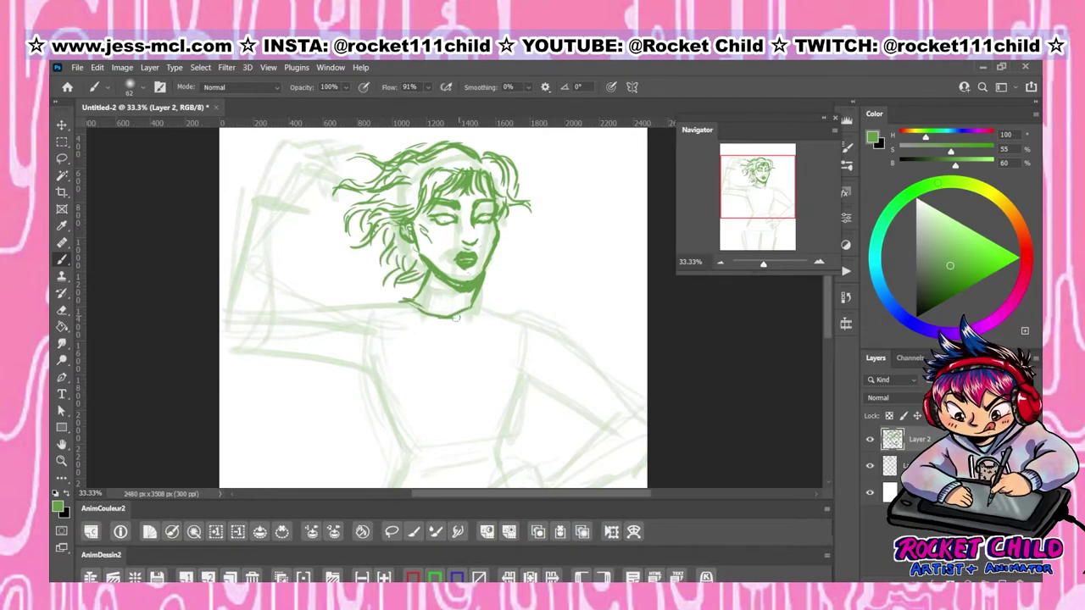
left_click_drag(391, 301, 497, 312)
left_click_drag(488, 142, 396, 152)
left_click_drag(508, 208, 502, 249)
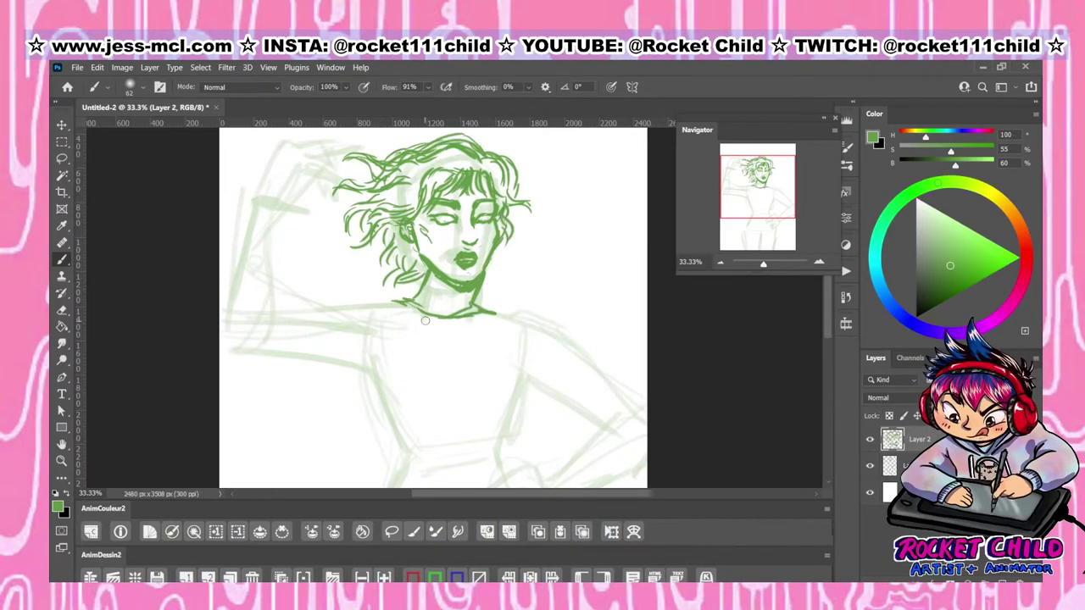
Draw the shirt's sides, shoulders and loose short sleeves over the rough torso
left_click_drag(366, 330, 350, 398)
left_click_drag(375, 364, 406, 462)
key("ctrl+minus")
left_click_drag(507, 332, 488, 421)
left_click_drag(367, 310, 424, 295)
mouse_move(471, 304)
left_mouse_down()
mouse_move(518, 336)
mouse_move(515, 346)
mouse_move(576, 402)
left_mouse_up()
left_click_drag(510, 308, 595, 392)
mouse_move(376, 299)
left_mouse_down()
mouse_move(304, 349)
mouse_move(384, 366)
left_mouse_up()
mouse_move(314, 304)
left_mouse_down()
mouse_move(302, 359)
mouse_move(409, 295)
left_mouse_up()
Draw the shirt's armhole seam, its cropped hem and the waistline beneath
left_click_drag(400, 304, 387, 401)
mouse_move(383, 410)
left_mouse_down()
mouse_move(421, 424)
mouse_move(497, 417)
left_mouse_up()
left_click_drag(405, 446, 493, 427)
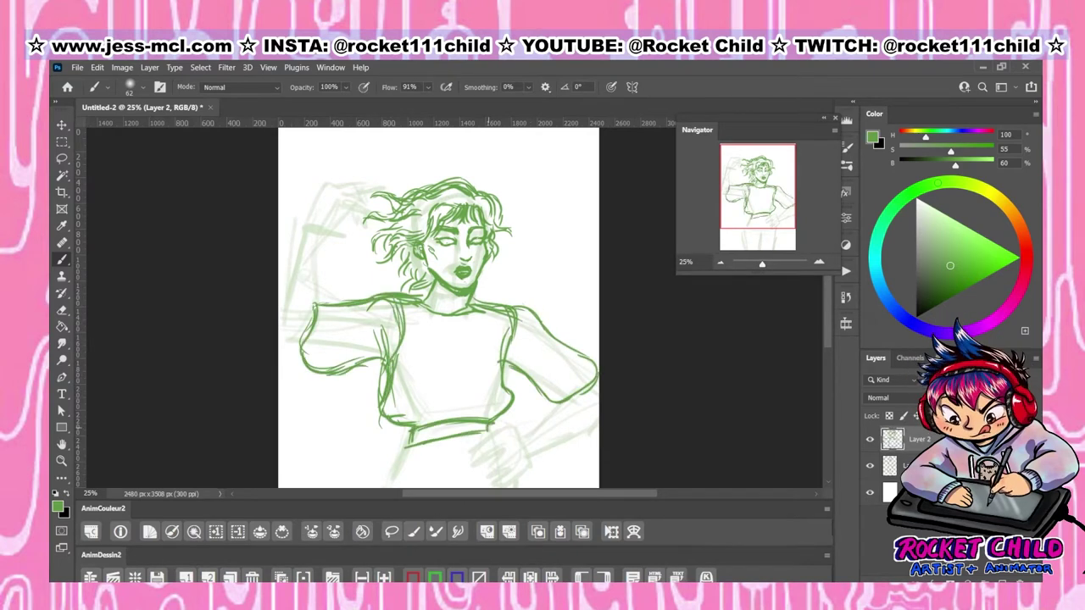
Draw the bent forearm and the hand with spread fingers resting on the hip
left_click_drag(583, 393, 512, 441)
left_click_drag(599, 420, 497, 465)
left_click_drag(468, 466, 502, 485)
key("ctrl+minus")
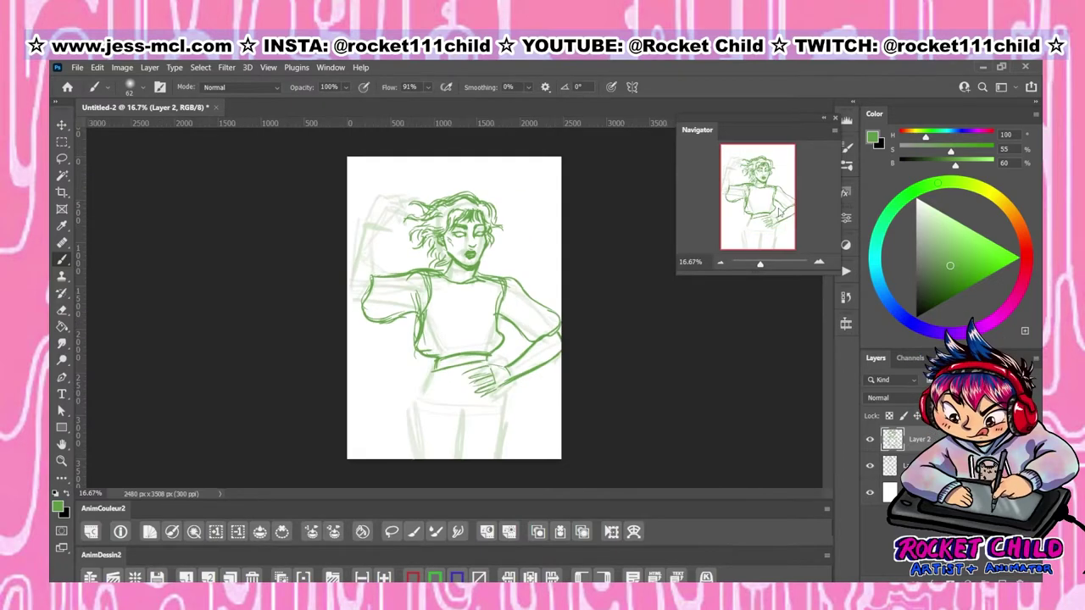
Cut the raised arm's sleeve out of the drawing and paste it onto its own layer
left_click(819, 264)
left_click(819, 264)
key("ctrl+minus")
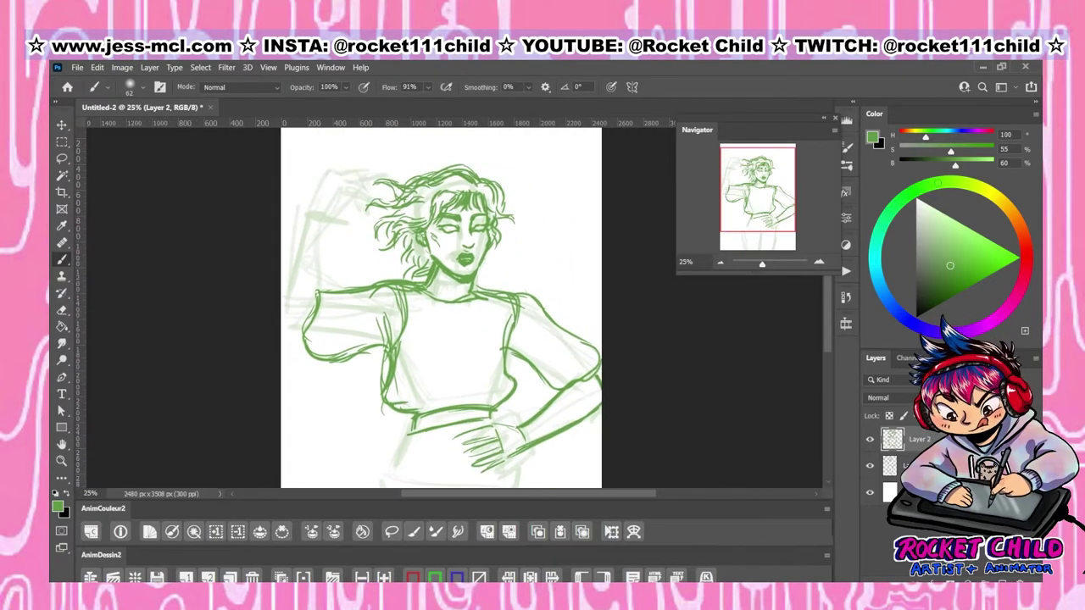
key("ctrl+x")
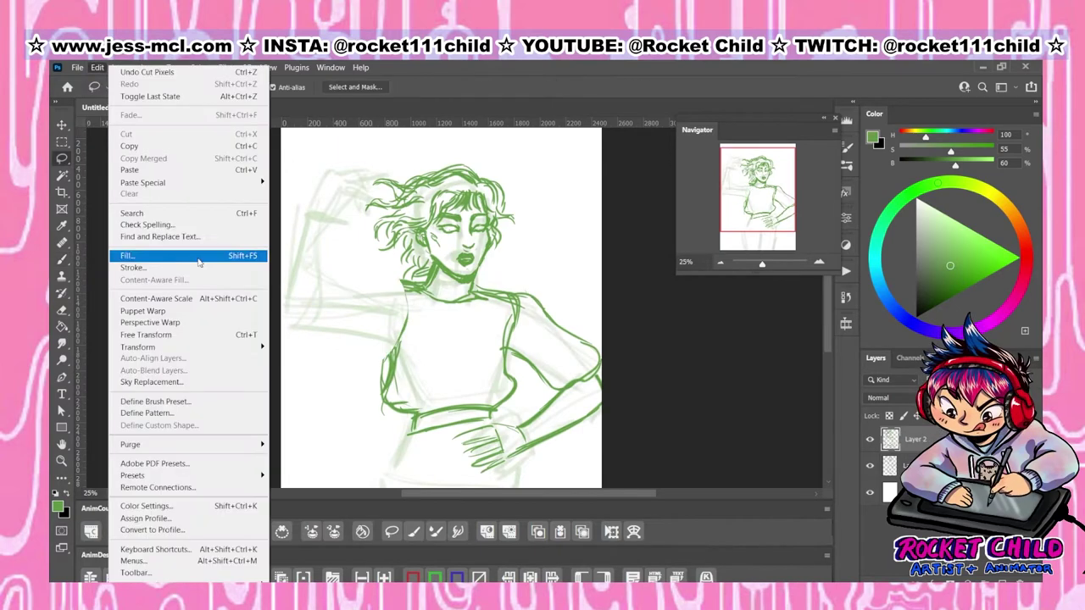
key("ctrl+v")
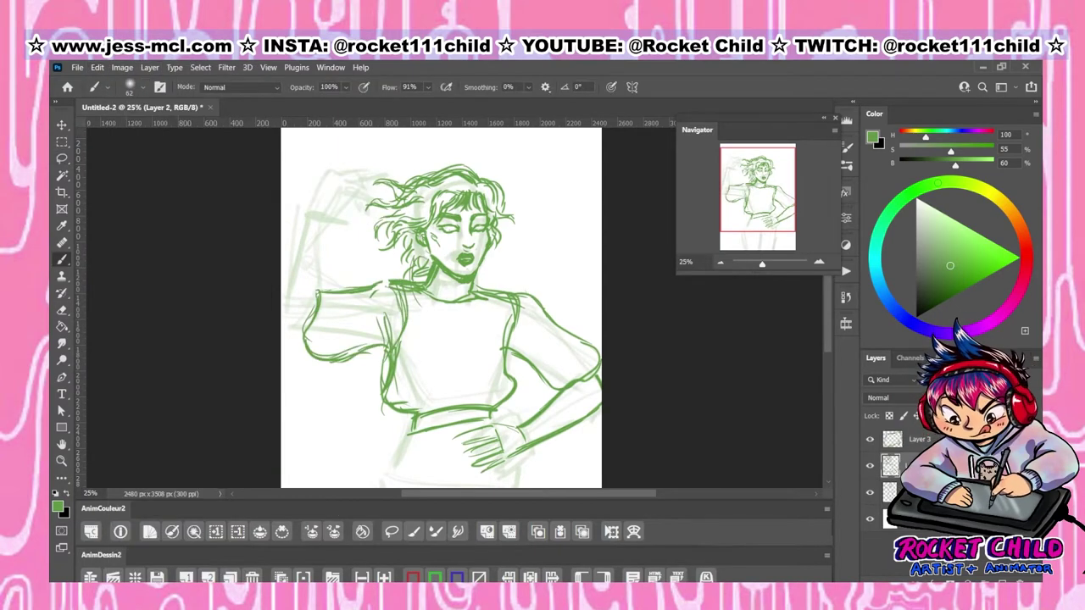
Try sketching the raised arm on a new layer with its hand resting on top of the head
left_click_drag(386, 170, 440, 191)
left_click_drag(351, 186, 439, 198)
left_click_drag(397, 158, 312, 287)
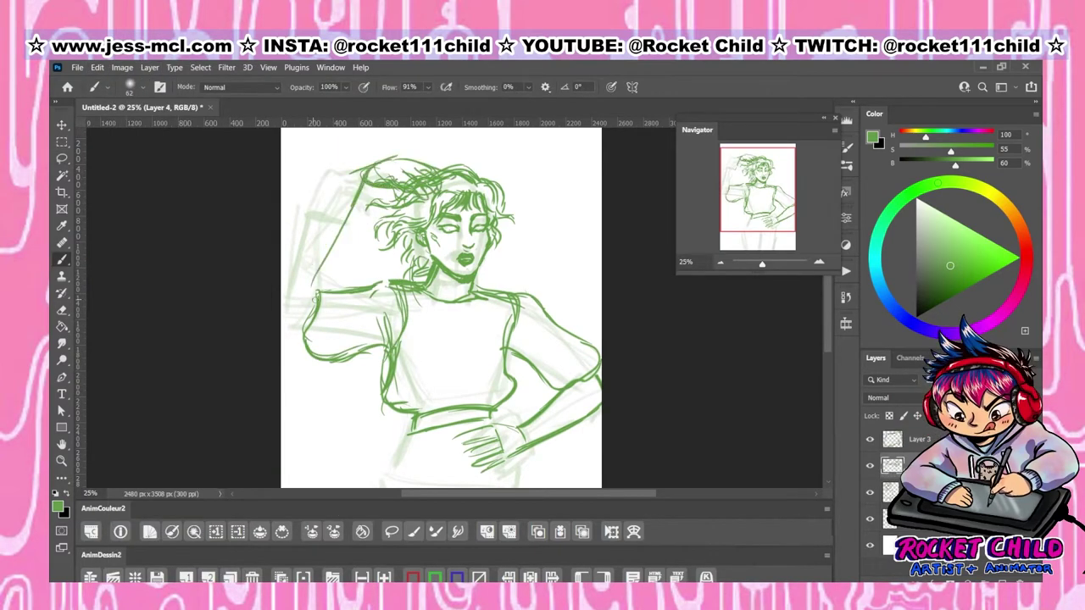
left_click_drag(383, 188, 318, 290)
key("ctrl+t")
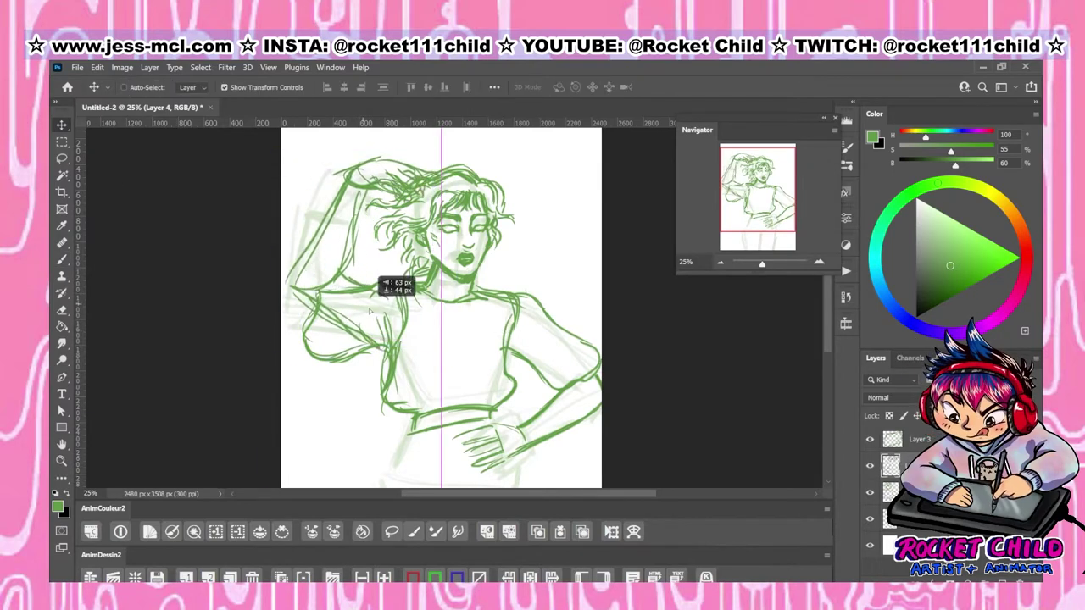
left_click_drag(388, 286, 356, 211)
key("Return")
left_click_drag(328, 246, 400, 297)
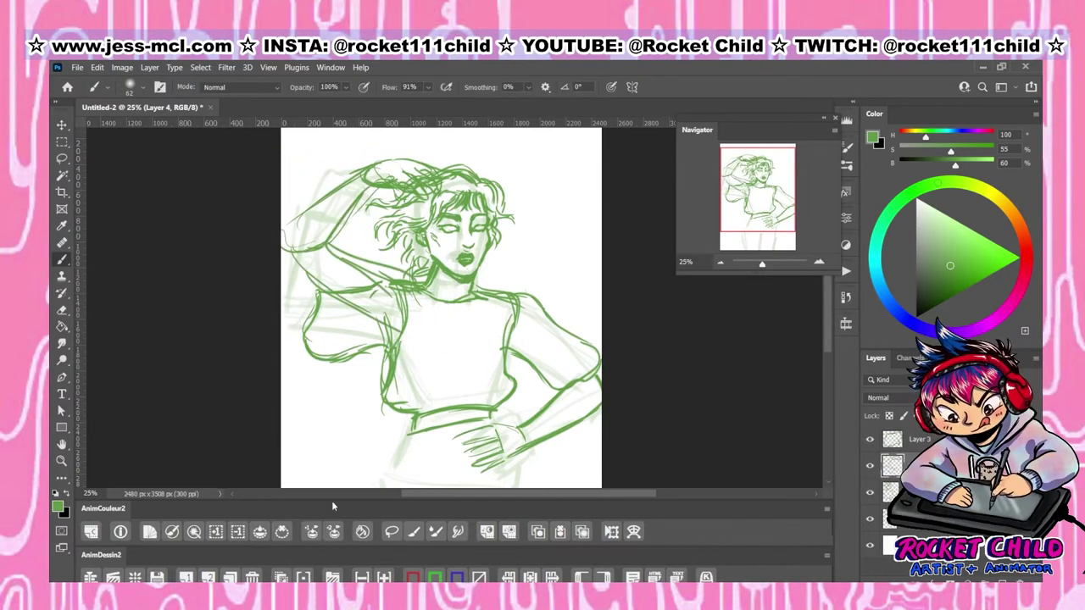
left_click(845, 296)
left_click(735, 409)
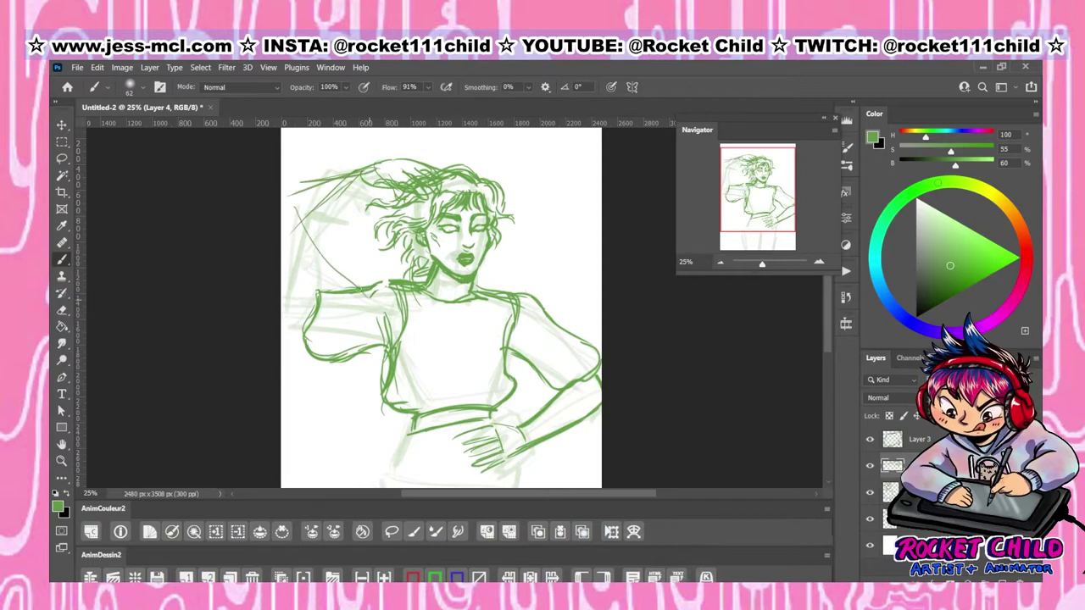
left_click(845, 296)
left_click(720, 394)
left_click(720, 349)
Position the new hand beside the hair and draw the forearm running down to a lowered elbow
key("v")
mouse_move(339, 229)
left_mouse_down()
mouse_move(381, 255)
mouse_move(373, 237)
mouse_move(398, 246)
mouse_move(322, 349)
left_mouse_up()
key("b")
left_click_drag(339, 271, 321, 373)
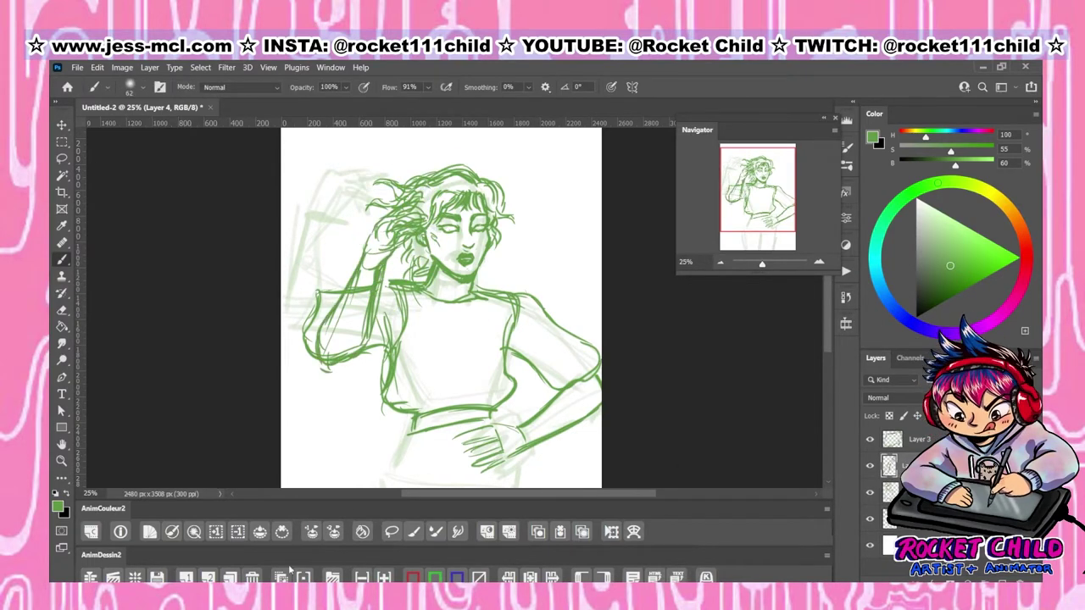
Draw a new sleeve around the lowered elbow, remove the old sleeve layer and darken the forearm lines
left_click_drag(386, 279, 377, 341)
left_click_drag(400, 296, 394, 347)
left_click_drag(381, 348, 326, 389)
left_click_drag(363, 328, 315, 382)
key("ctrl+e")
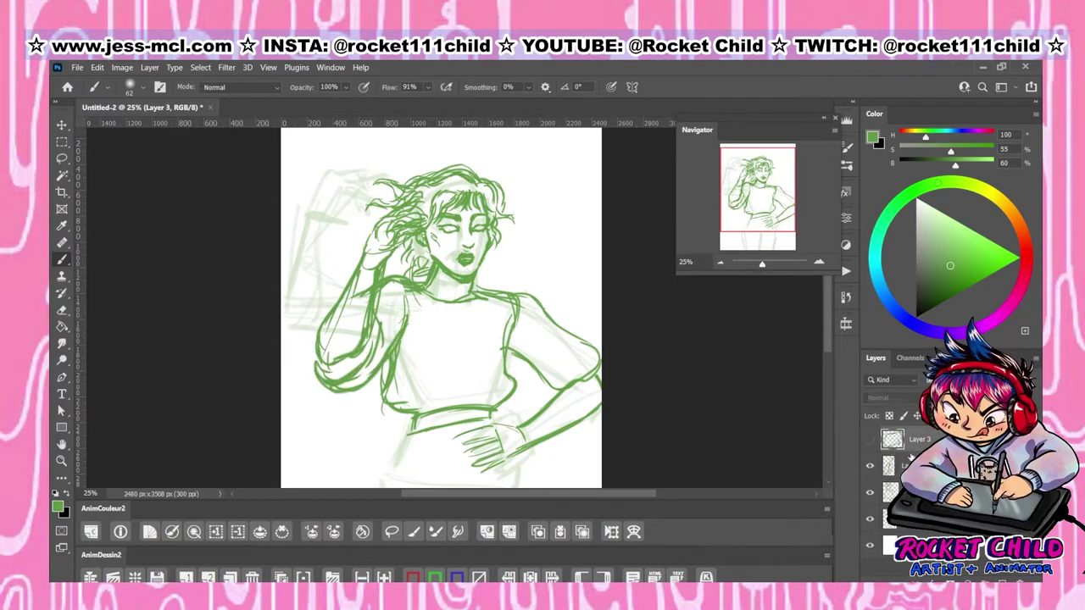
left_click_drag(373, 275, 329, 368)
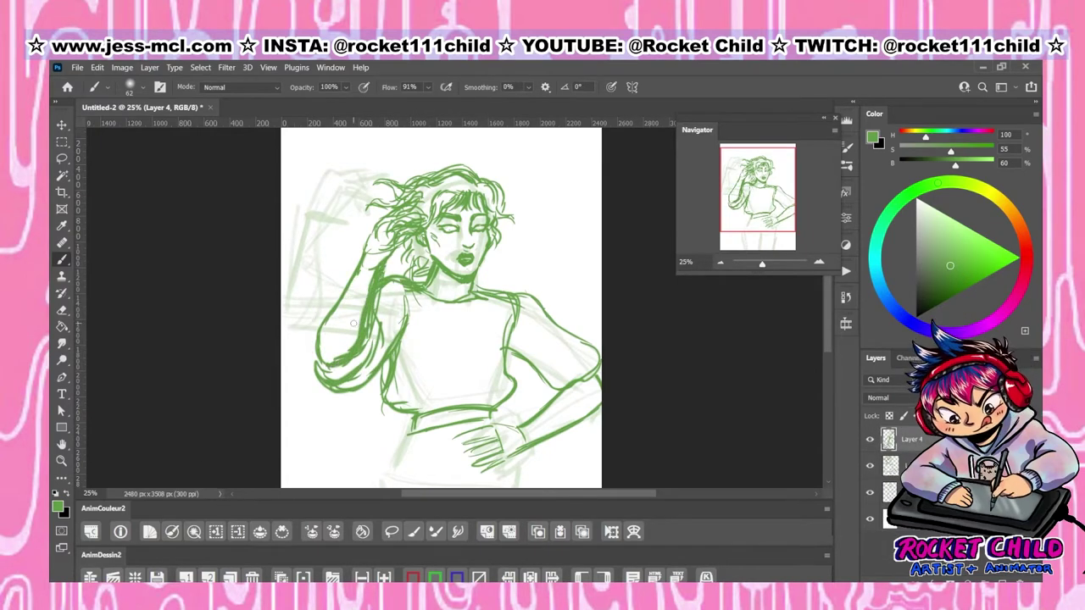
Apply a perspective transform to the raised arm's layer and adjust its fit against the shoulder
left_click(97, 67)
key("v")
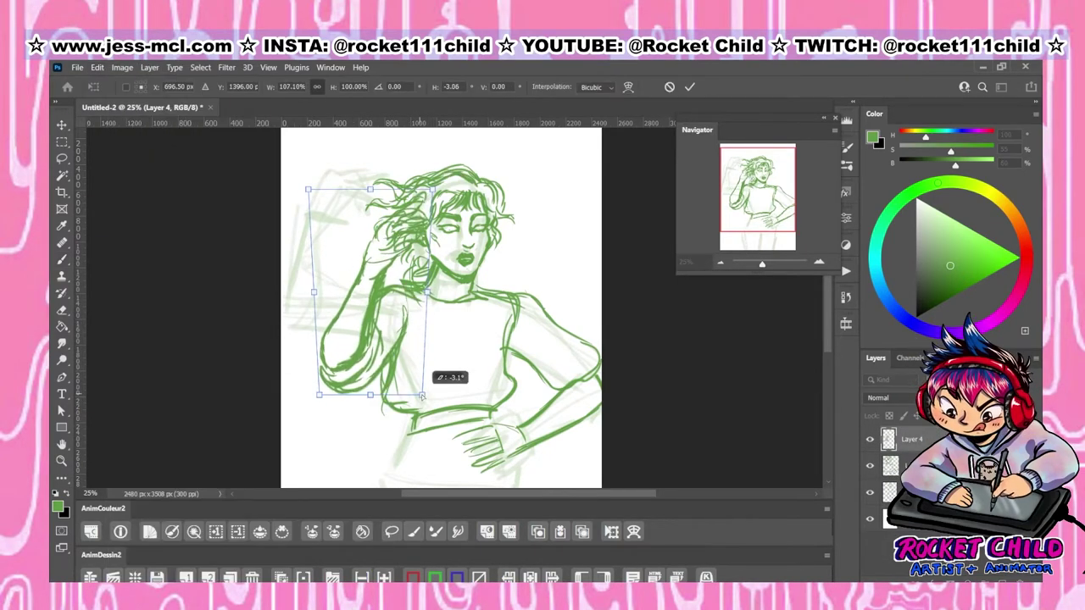
left_click_drag(354, 320, 365, 331)
key("b")
Draw the waist, hips and the flowing lower garment edge down to the bottom of the page
left_click(719, 263)
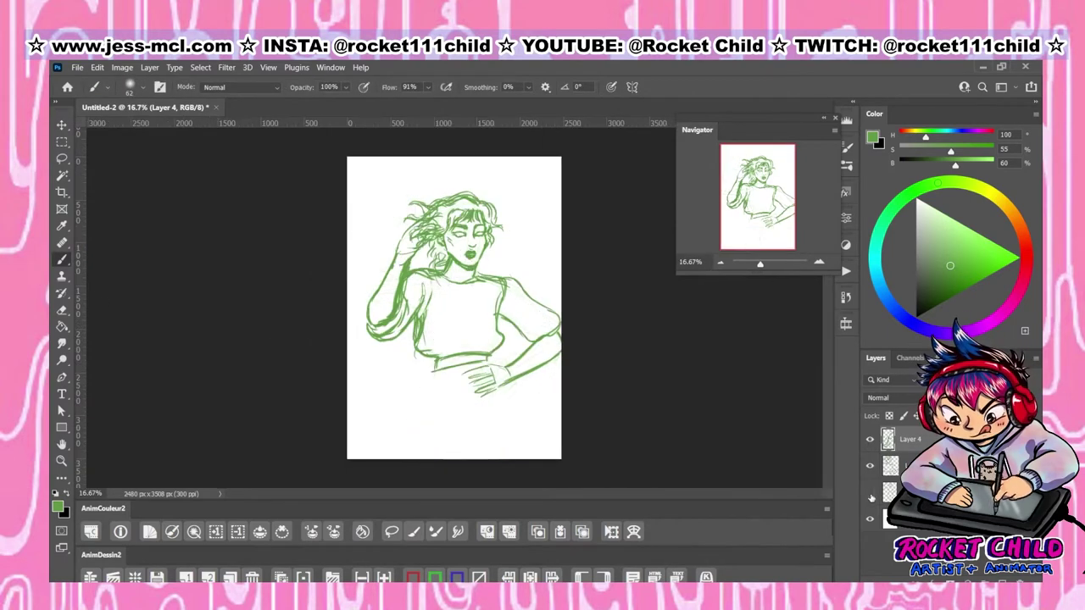
left_click_drag(413, 373, 412, 434)
left_click_drag(503, 386, 508, 457)
left_click_drag(383, 429, 503, 413)
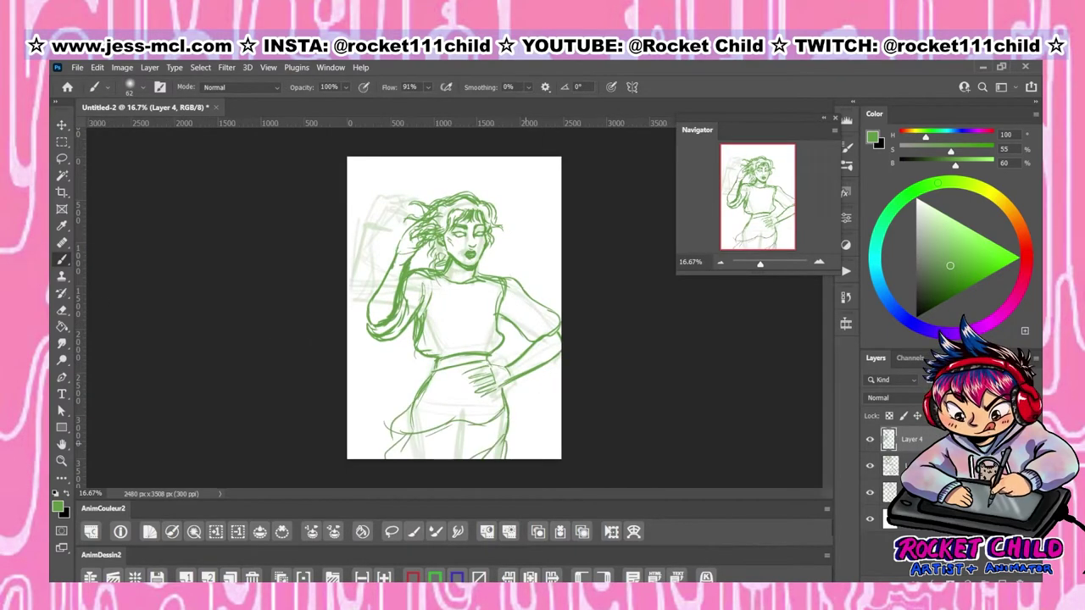
Group the drawing layers and enlarge the figure to fill the page
key("ctrl+g")
key("ctrl+t")
mouse_move(528, 285)
left_mouse_down()
mouse_move(458, 380)
mouse_move(484, 399)
mouse_move(427, 448)
mouse_move(470, 402)
mouse_move(466, 377)
mouse_move(474, 383)
left_mouse_up()
key("Return")
Save the document as Untitled-2.psd
key("ctrl+s")
left_click(676, 527)
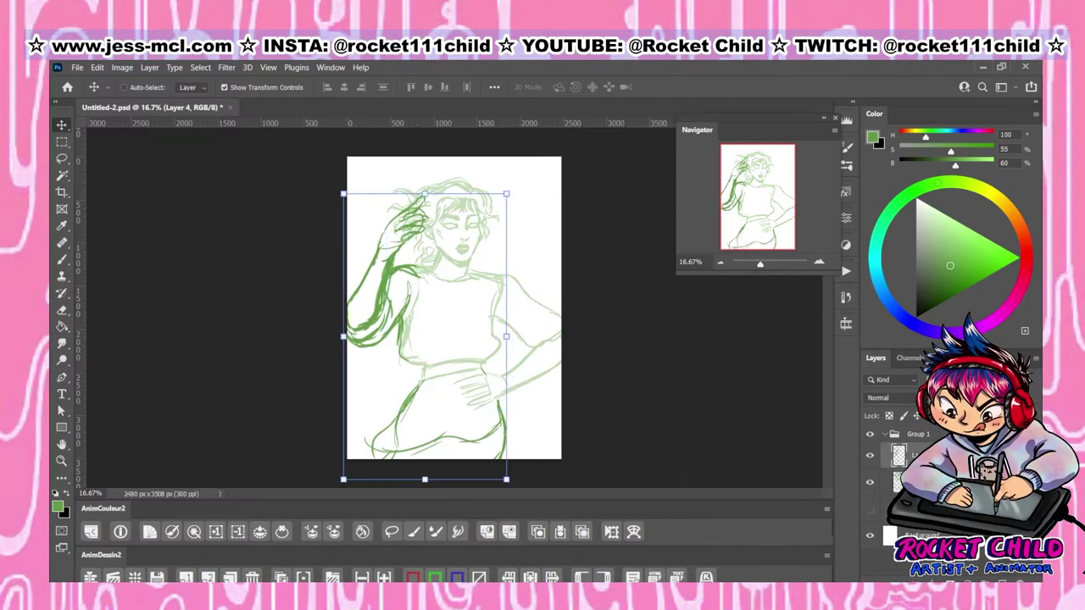
Draw refined eyes, eyebrows, nose, jawline, ear and fringe over the faded sketch on a new layer
scroll(476, 334, "up", 3)
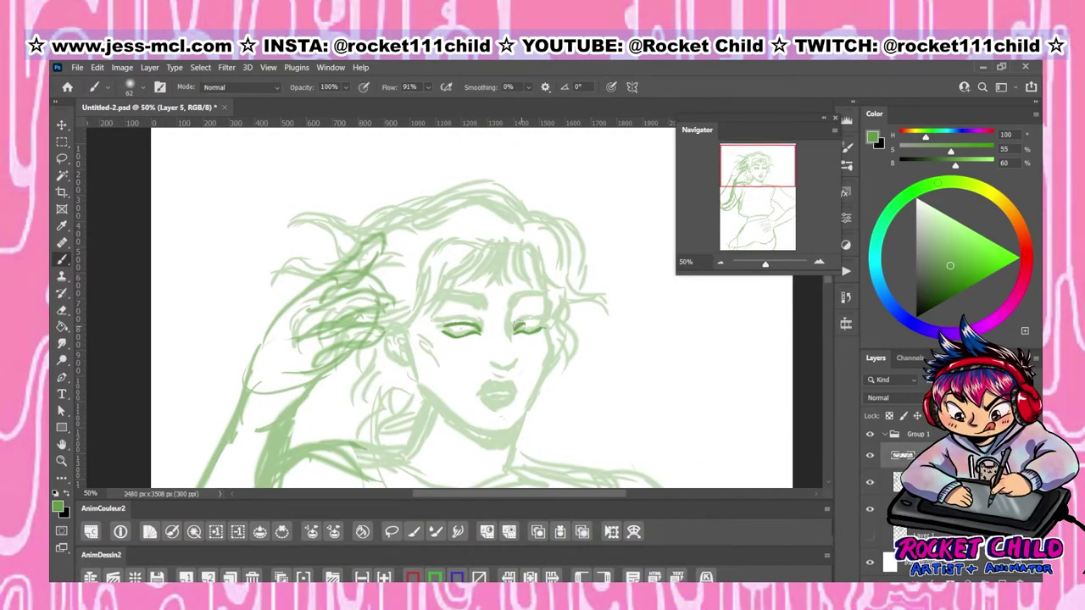
left_click_drag(519, 309, 549, 302)
left_click_drag(486, 303, 425, 314)
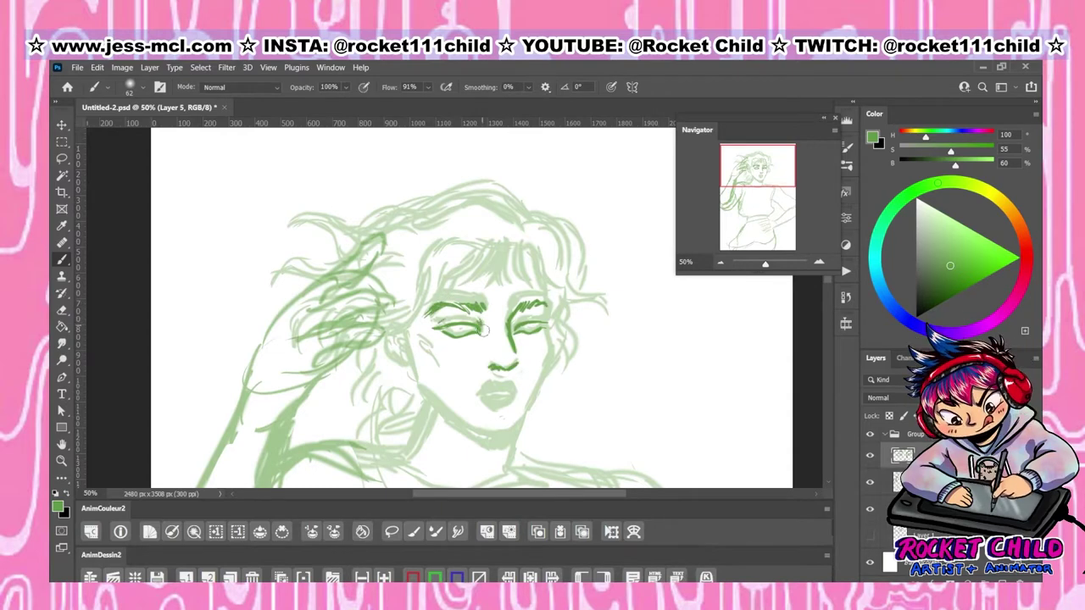
mouse_move(551, 298)
left_mouse_down()
mouse_move(547, 362)
mouse_move(514, 428)
mouse_move(430, 405)
mouse_move(405, 347)
mouse_move(405, 373)
left_mouse_up()
mouse_move(415, 302)
left_mouse_down()
mouse_move(471, 256)
mouse_move(492, 254)
mouse_move(513, 292)
mouse_move(568, 310)
left_mouse_up()
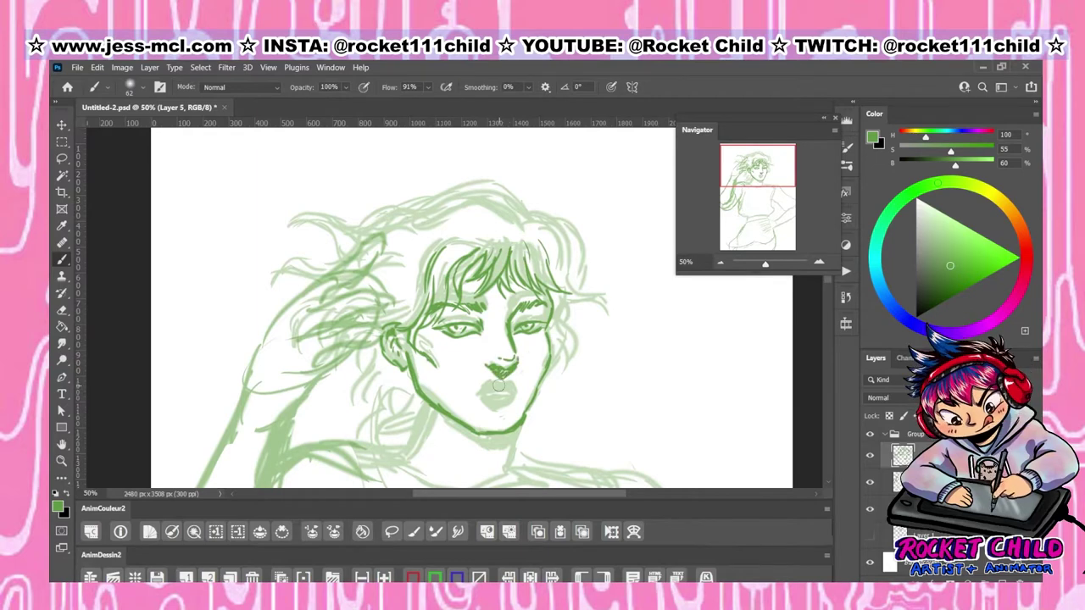
Draw the lips and shade the neck beneath the jaw in darker green lines
left_click_drag(498, 386, 477, 399)
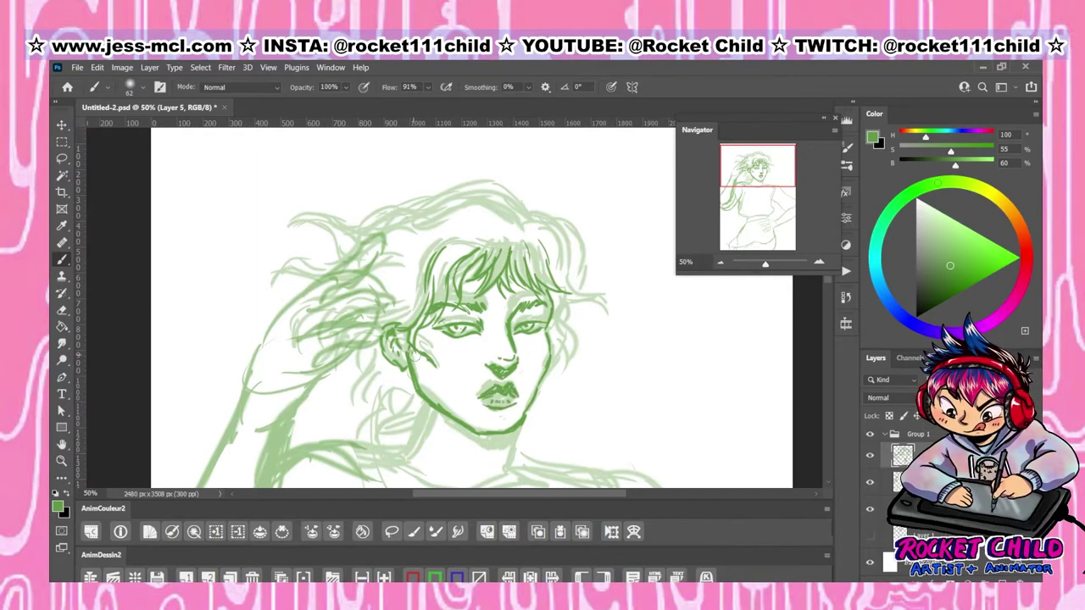
left_click_drag(758, 166, 758, 177)
left_click_drag(424, 280, 522, 327)
left_click_drag(768, 180, 770, 172)
Draw the loose wavy hair strands beside the far cheek and the curls below the ear
mouse_move(531, 328)
left_mouse_down()
mouse_move(543, 283)
mouse_move(569, 252)
mouse_move(534, 174)
left_mouse_up()
left_click_drag(561, 200, 556, 241)
left_click_drag(597, 362, 646, 375)
mouse_move(377, 318)
left_mouse_down()
mouse_move(374, 381)
mouse_move(411, 394)
left_mouse_up()
mouse_move(401, 369)
left_mouse_down()
mouse_move(430, 385)
mouse_move(434, 405)
left_mouse_up()
left_click_drag(429, 395, 407, 417)
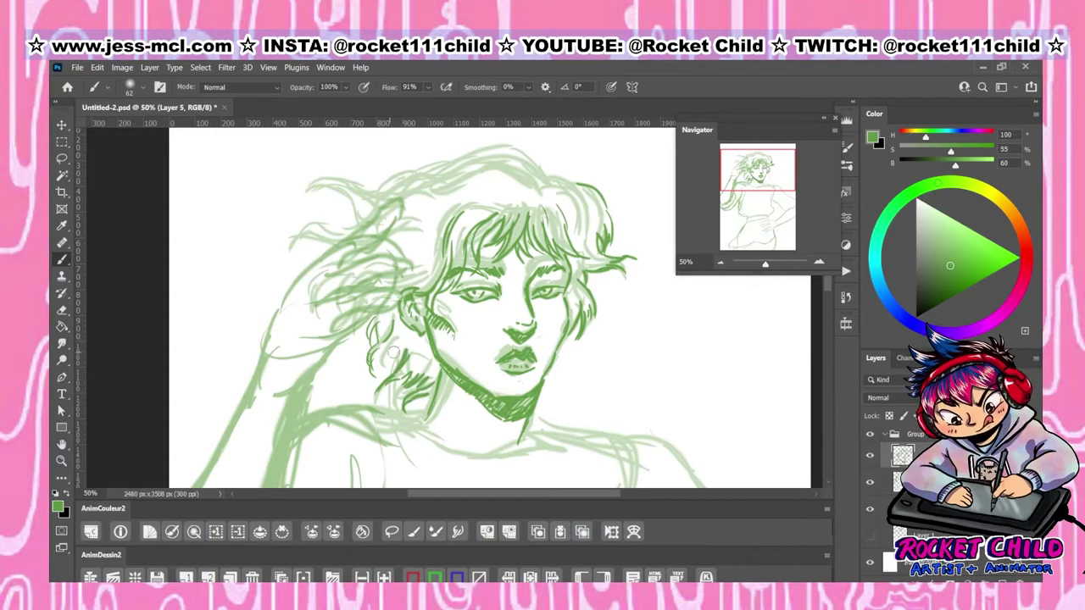
left_click_drag(393, 351, 380, 371)
mouse_move(343, 325)
left_mouse_down()
mouse_move(274, 398)
mouse_move(397, 306)
left_mouse_up()
left_click_drag(326, 307, 404, 288)
left_click(846, 296)
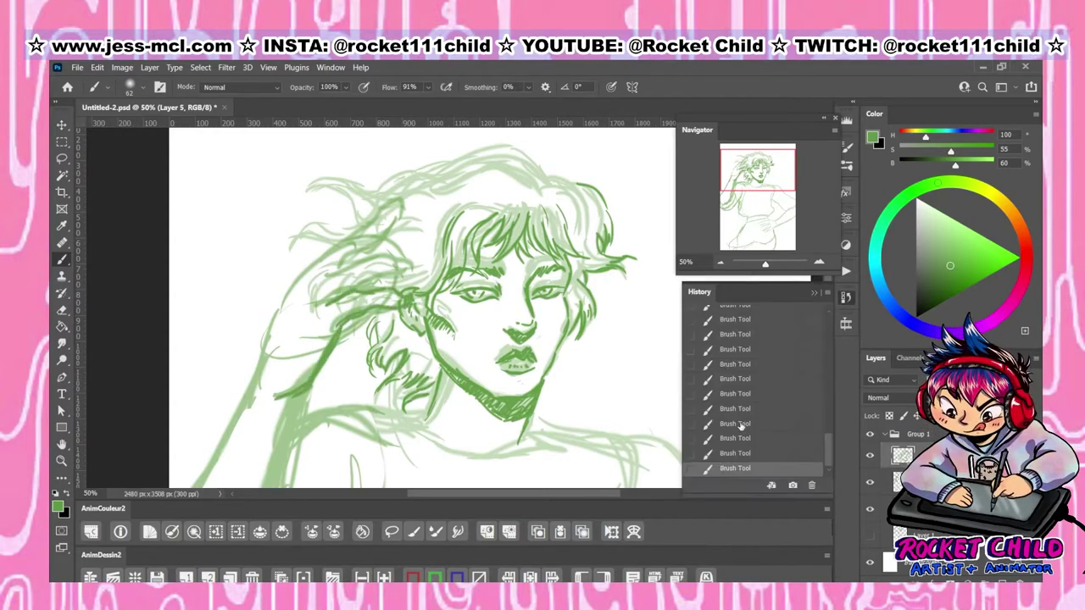
left_click(734, 377)
left_click(846, 296)
Draw the raised hand's fingers in the hair on a separate new layer
left_click_drag(279, 396, 332, 328)
mouse_move(388, 280)
left_mouse_down()
mouse_move(359, 297)
mouse_move(409, 270)
left_mouse_up()
left_click_drag(320, 289, 414, 253)
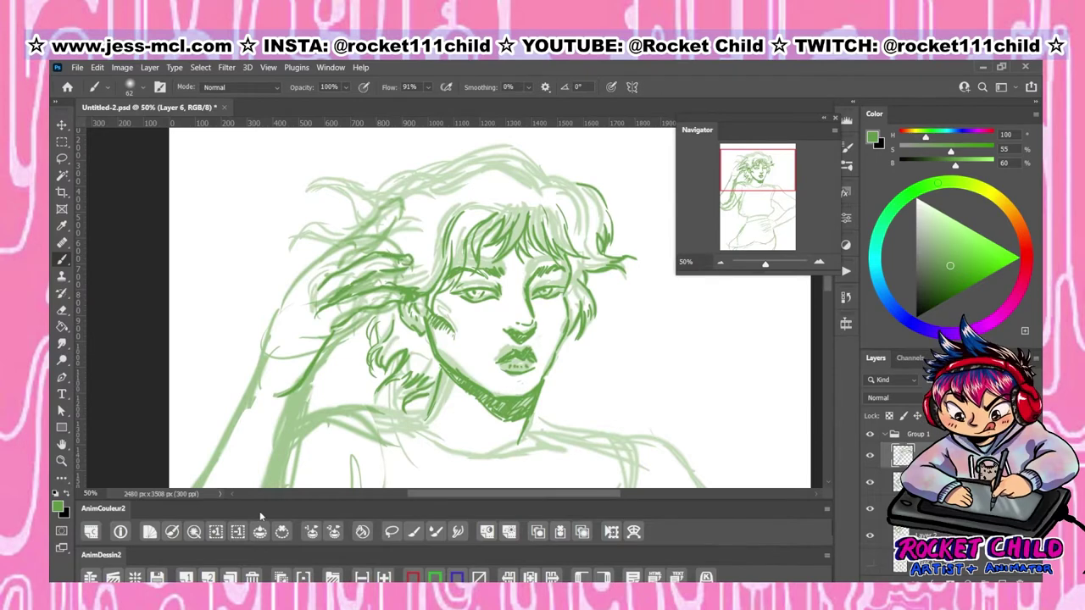
mouse_move(309, 274)
left_mouse_down()
mouse_move(395, 231)
mouse_move(404, 244)
left_mouse_up()
left_click_drag(376, 294, 332, 336)
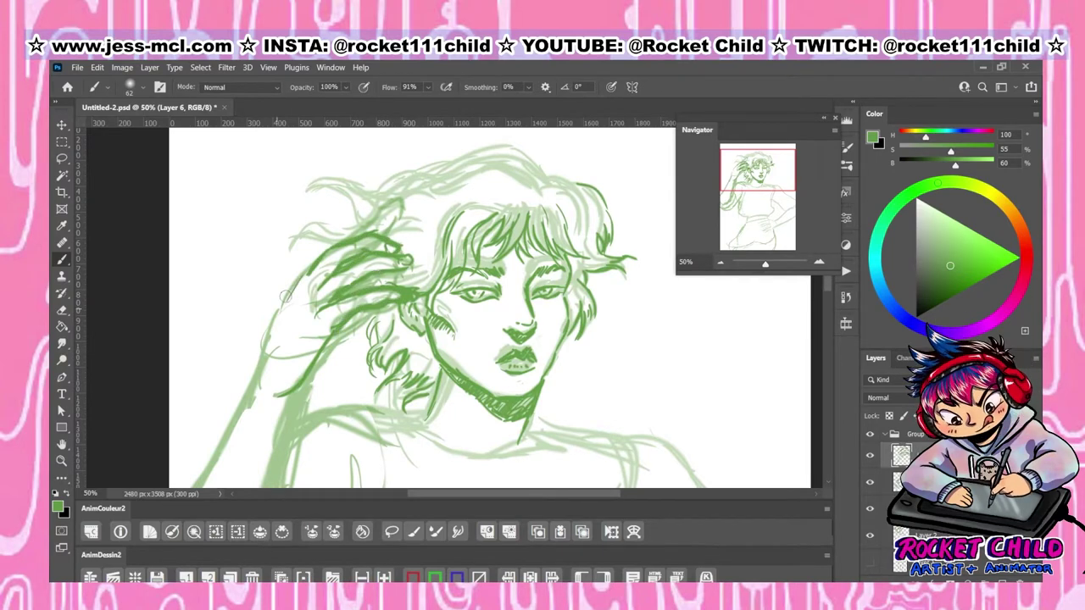
Draw the wrist, forearm and elbow of the raised arm over the faded sketch
left_click_drag(305, 272, 244, 383)
left_click_drag(337, 324, 279, 398)
left_click_drag(388, 205, 317, 258)
left_click_drag(356, 279, 354, 301)
left_click_drag(226, 246, 152, 388)
left_click_drag(281, 261, 189, 477)
scroll(263, 326, "up", 5)
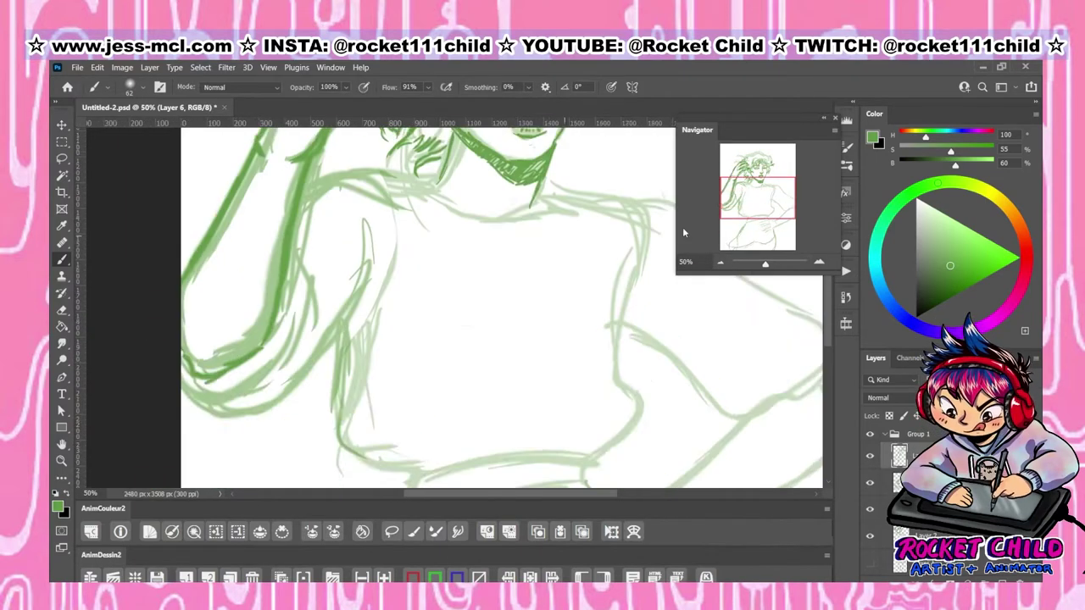
Outline the crown of the hair and the windblown strands behind the raised hand on the face's layer
key("alt+[")
mouse_move(342, 324)
left_mouse_down()
mouse_move(322, 355)
mouse_move(331, 351)
left_mouse_up()
mouse_move(337, 301)
left_mouse_down()
mouse_move(307, 260)
mouse_move(263, 293)
left_mouse_up()
left_click_drag(385, 208, 344, 230)
left_click_drag(444, 207, 347, 242)
mouse_move(341, 219)
left_mouse_down()
mouse_move(300, 222)
mouse_move(331, 257)
left_mouse_up()
left_click_drag(271, 231, 338, 226)
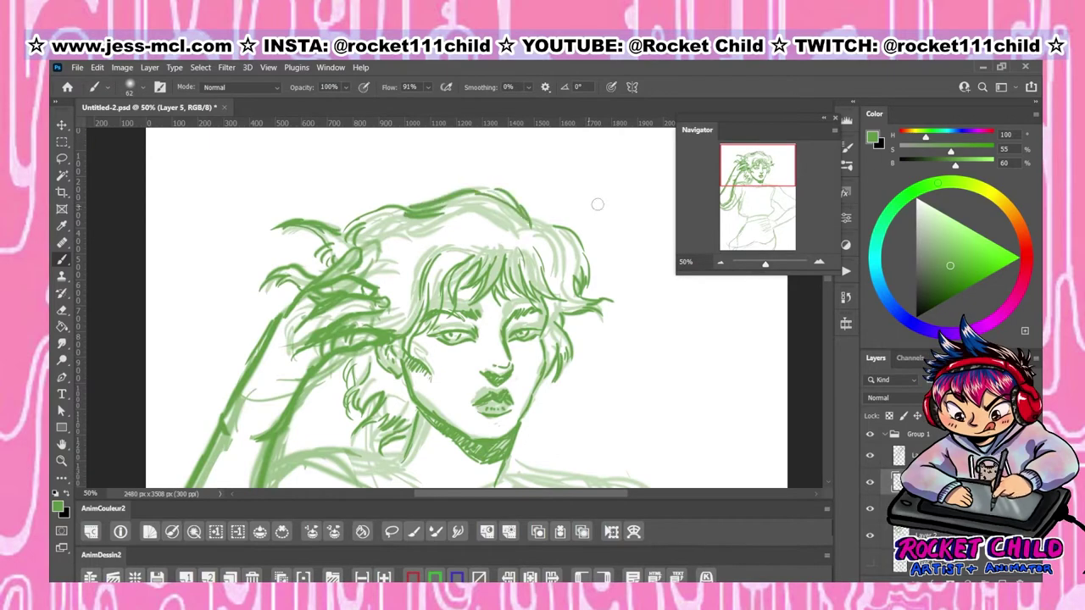
Draw the curved shirt neckline below the neck and reinforce the raised arm's wrist lines
scroll(445, 449, "up", 2)
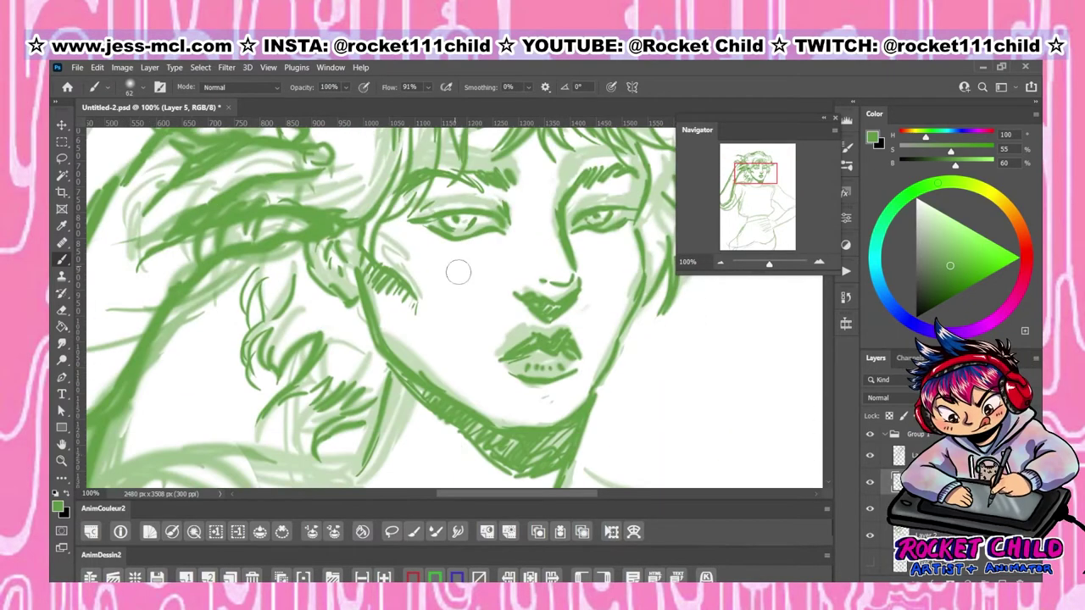
left_click(721, 264)
scroll(432, 403, "down", 2)
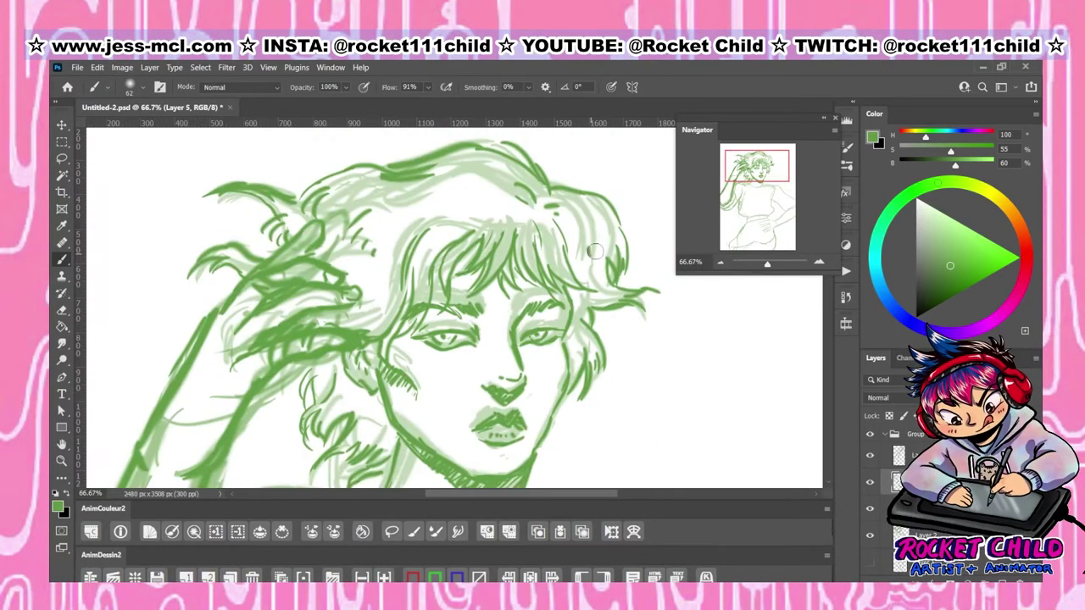
left_click_drag(424, 382, 436, 326)
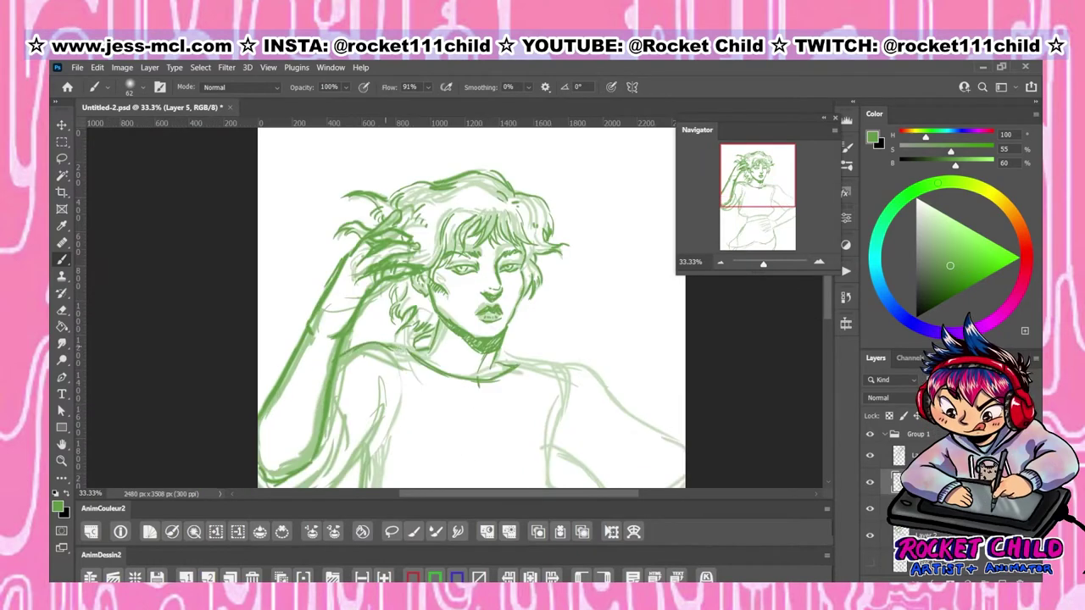
left_click_drag(356, 293, 299, 343)
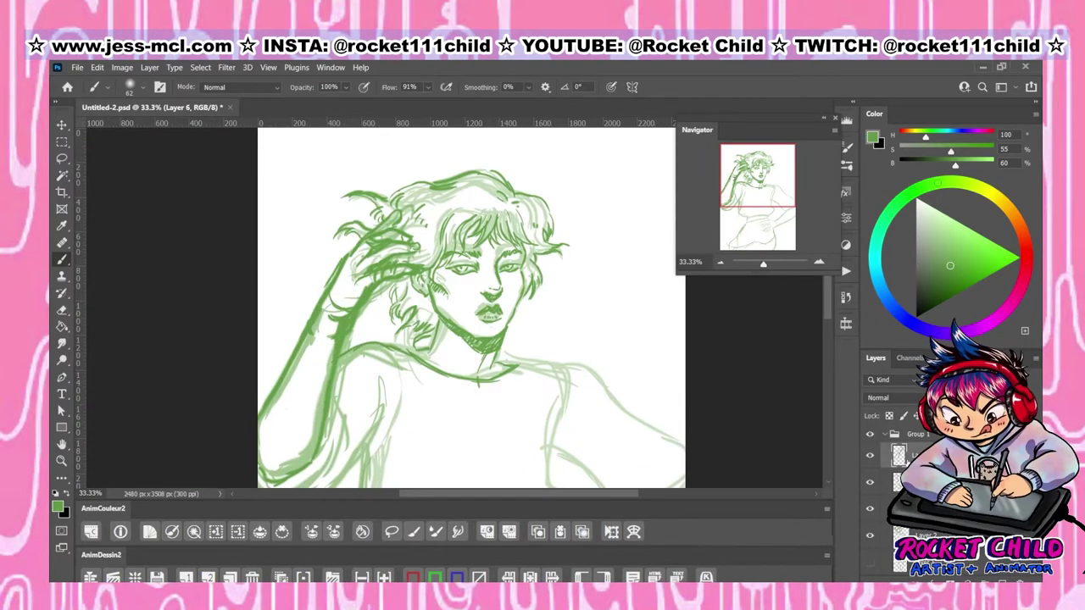
Draw the shoulder and loose sleeve of the raised arm on the face's layer
key("alt+bracketleft")
left_click_drag(381, 381, 409, 301)
left_click_drag(373, 339, 297, 398)
key("ctrl+z")
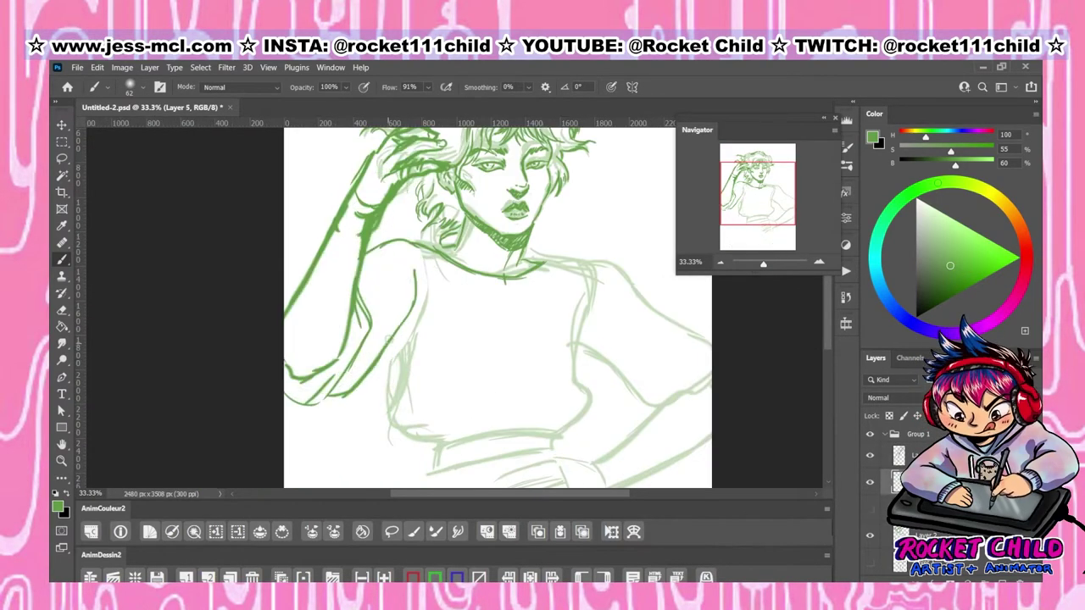
Draw the shirt's sides and waistband and the wavy outline of the flared lower garment
left_click_drag(385, 339, 449, 462)
left_click_drag(436, 449, 542, 432)
left_click_drag(576, 305, 564, 428)
scroll(509, 339, "down", 1)
left_click_drag(407, 272, 356, 424)
mouse_move(424, 339)
left_mouse_down()
mouse_move(457, 339)
mouse_move(386, 474)
left_mouse_up()
left_click_drag(390, 470, 551, 448)
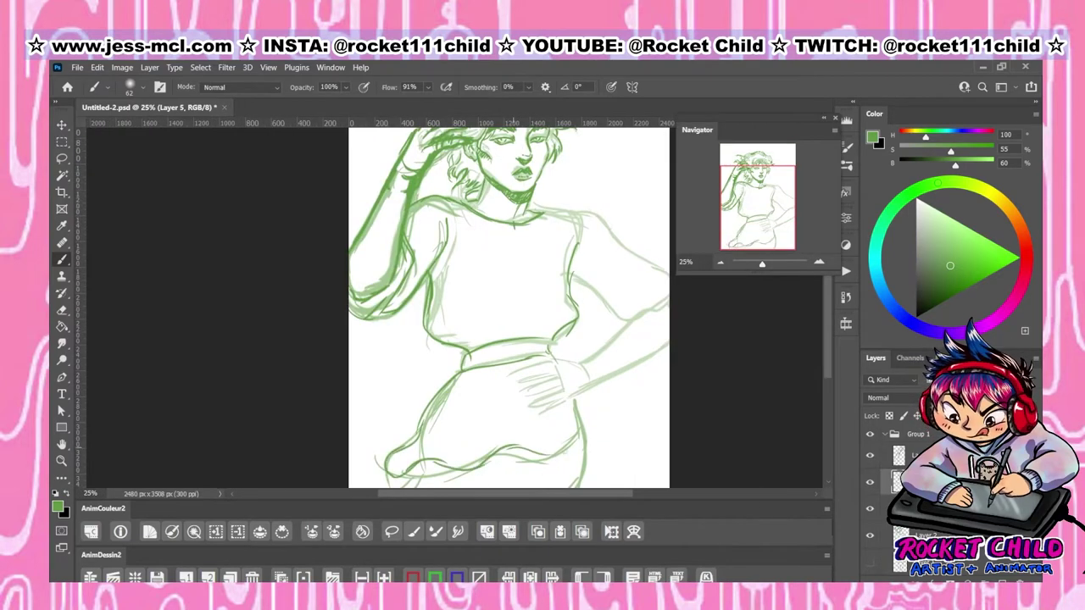
Draw the leg outlines below the wavy hem and hide the rough sketch layer
left_click_drag(576, 403, 585, 458)
mouse_move(415, 466)
left_mouse_down()
mouse_move(407, 487)
mouse_move(386, 482)
left_mouse_up()
left_click(870, 508)
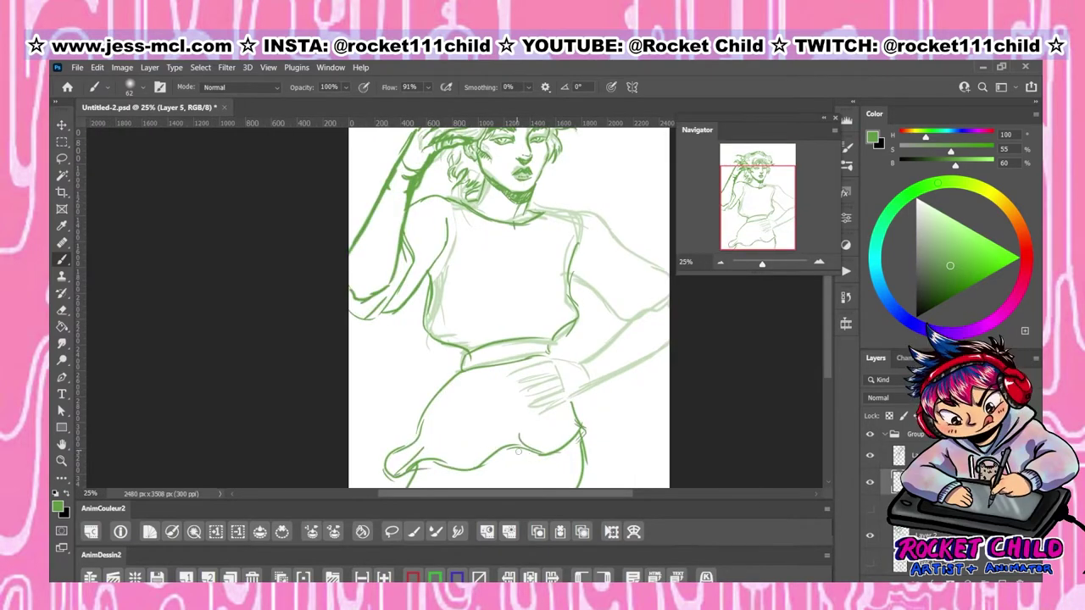
left_click_drag(519, 452, 534, 500)
Paste the bird-of-paradise flower photo across the upper part of the page
key("alt+bracketleft")
key("alt+bracketleft")
key("ctrl+minus")
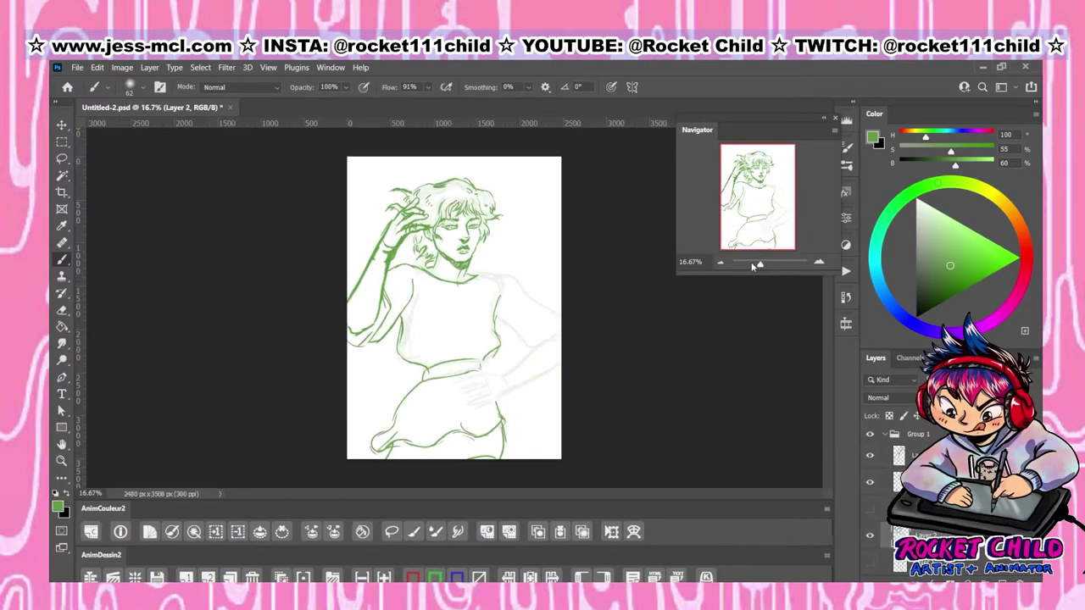
key("v")
left_click_drag(552, 387, 484, 405)
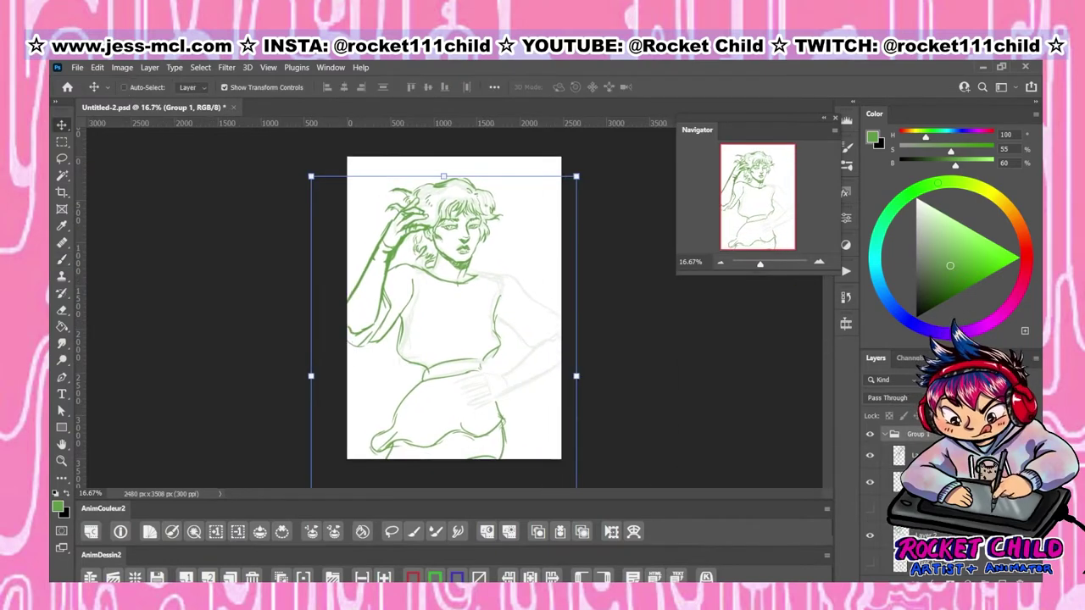
key("ctrl+v")
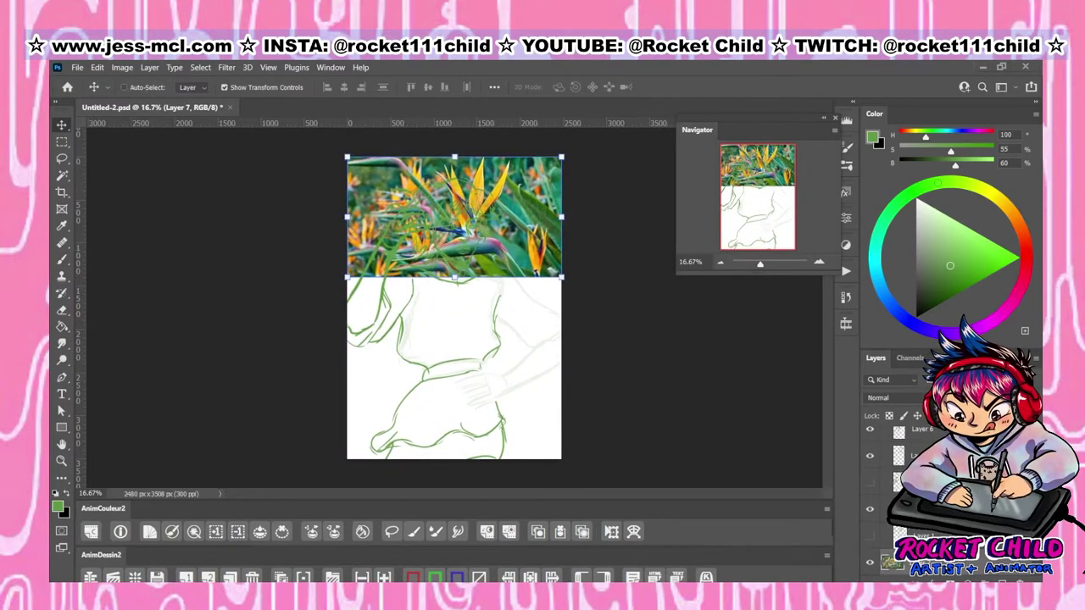
Extend the tropical leaf print across the lower page and group it with the flower photo as a faded backdrop
left_click(636, 531)
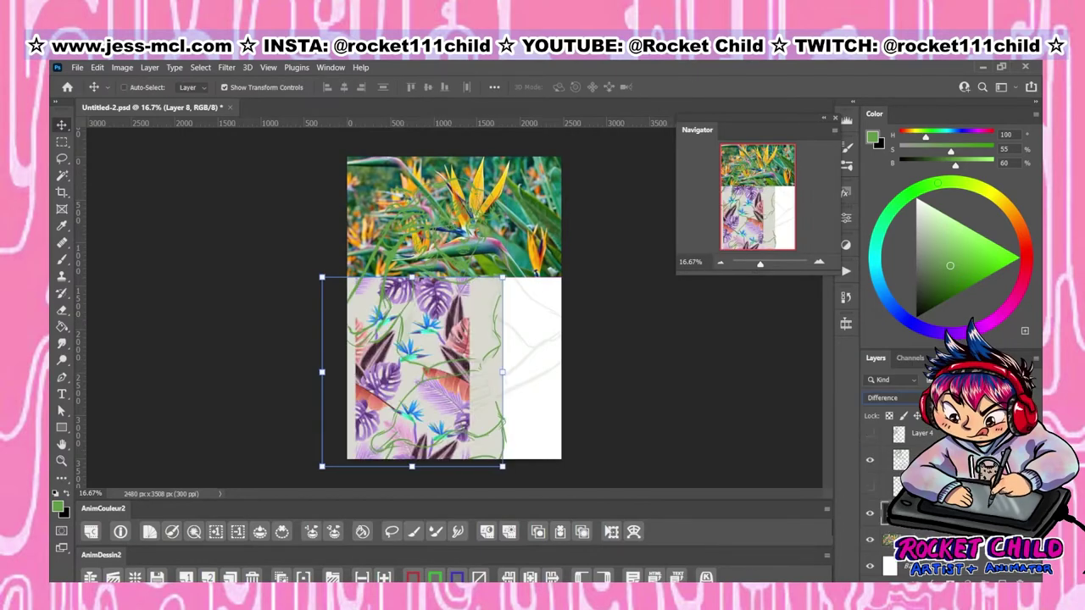
mouse_move(415, 356)
left_mouse_down()
mouse_move(491, 336)
mouse_move(561, 356)
left_mouse_up()
left_click_drag(462, 212, 542, 191)
left_click(597, 219)
left_click(907, 509)
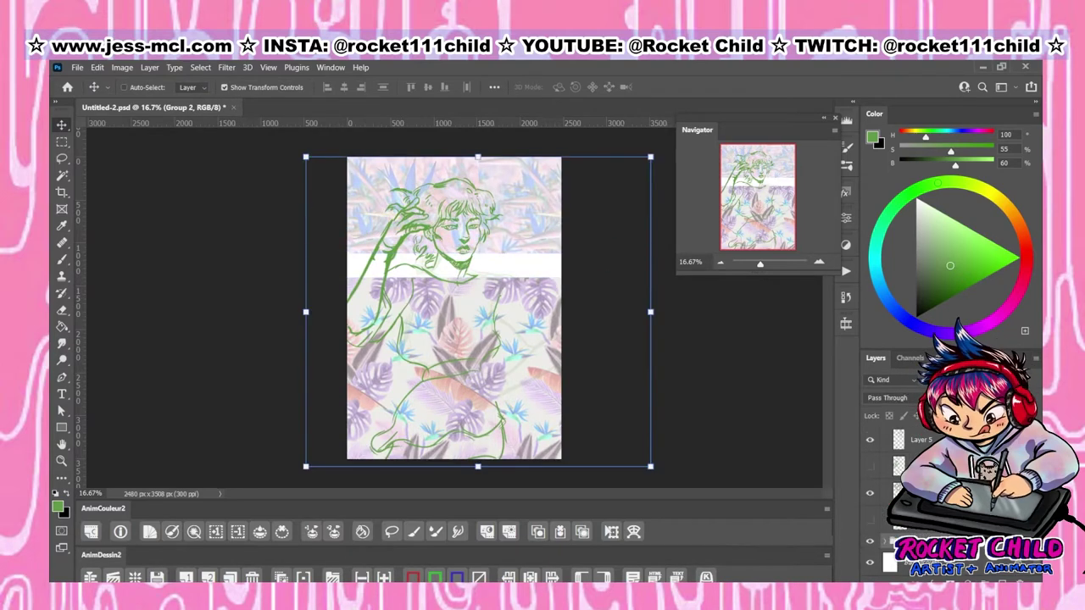
Hide the floral backdrop and draw the bent arm with its hand on the hip on Layer 5
left_click(870, 509)
key("b")
left_click(915, 440)
mouse_move(474, 273)
left_mouse_down()
mouse_move(551, 349)
mouse_move(560, 321)
left_mouse_up()
left_click_drag(560, 367, 494, 403)
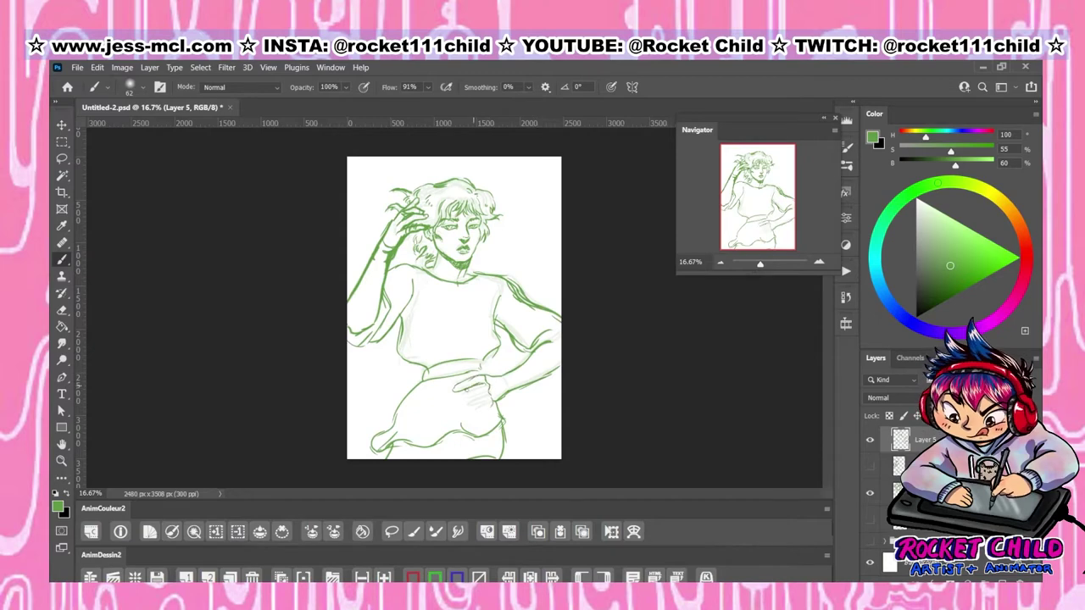
Draw a bracelet on the hip hand's wrist and thicken the sleeve lines at the bent elbow
scroll(484, 408, "up", 1)
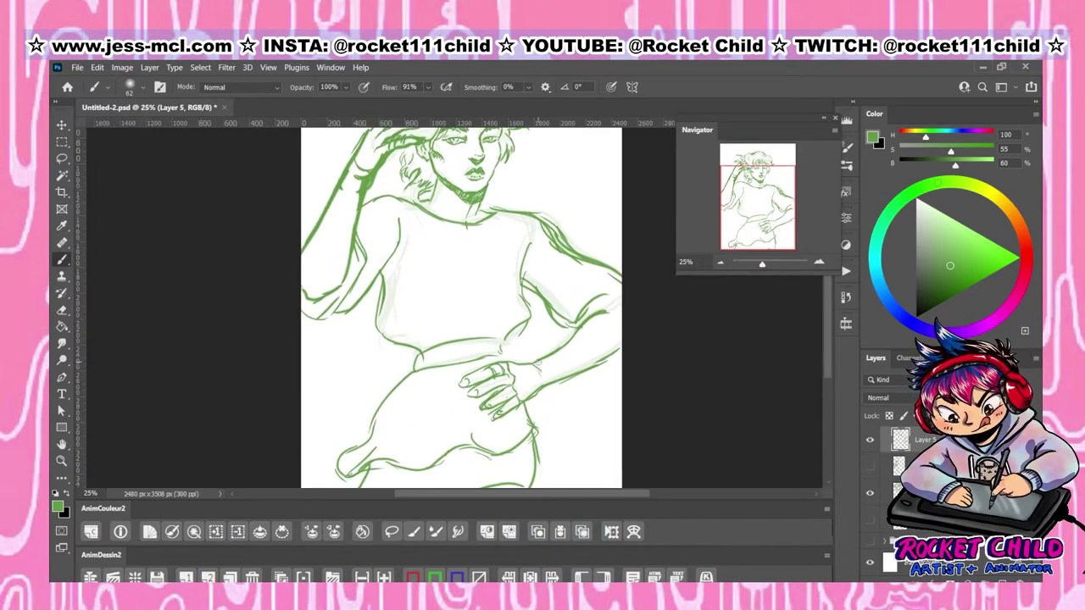
left_click_drag(536, 363, 553, 395)
left_click_drag(547, 351, 566, 392)
left_click_drag(589, 250, 623, 309)
mouse_move(612, 298)
left_mouse_down()
mouse_move(576, 318)
mouse_move(555, 352)
left_mouse_up()
Draw layered necklaces over the chest and bangles around the raised wrist
left_click_drag(509, 339, 499, 407)
left_click_drag(484, 281, 416, 288)
mouse_move(484, 292)
left_mouse_down()
mouse_move(428, 313)
mouse_move(458, 344)
left_mouse_up()
left_click_drag(458, 343, 422, 301)
mouse_move(335, 254)
left_mouse_down()
mouse_move(364, 288)
mouse_move(315, 307)
mouse_move(311, 281)
left_mouse_up()
left_click_drag(445, 264, 475, 269)
key("ctrl+equal")
key("ctrl+equal")
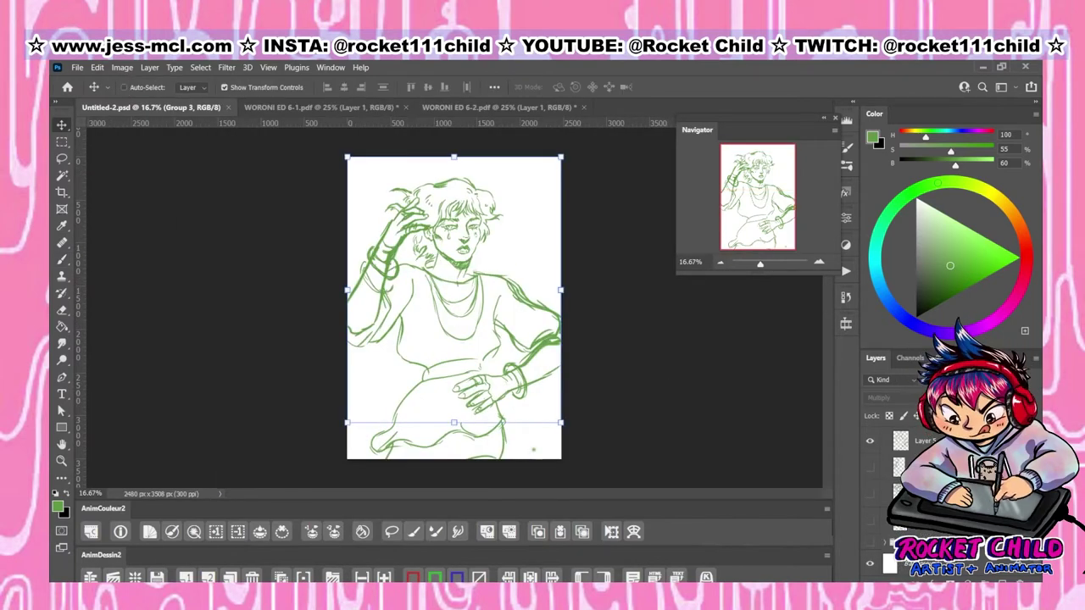
key("ctrl+a")
key("m")
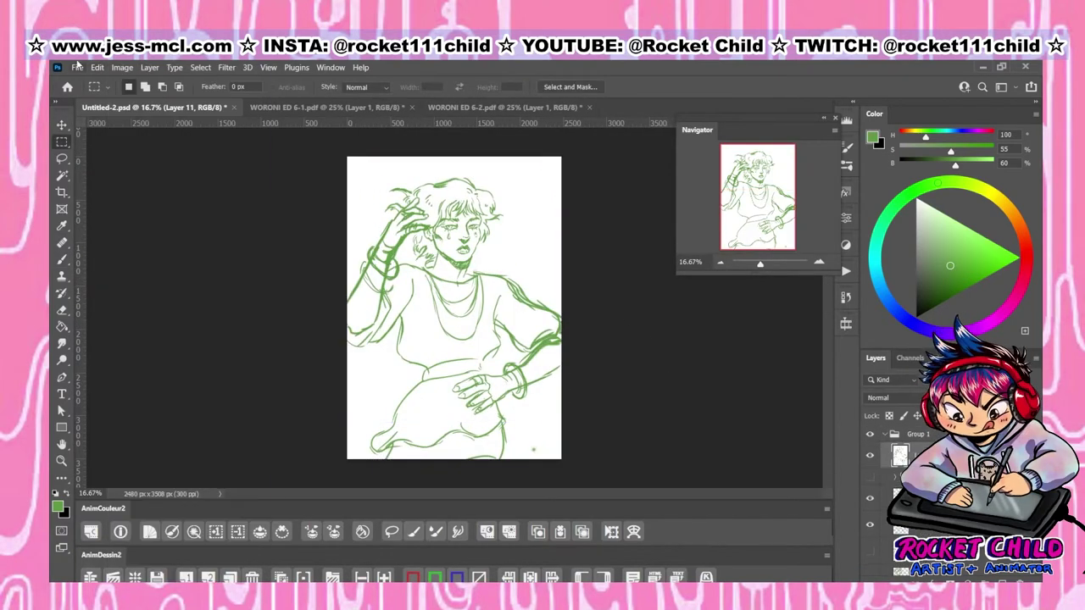
left_click(98, 67)
mouse_move(137, 346)
left_click(327, 580)
Paste a merged copy of the line drawing as its own layer and flip it horizontally
left_click(98, 67)
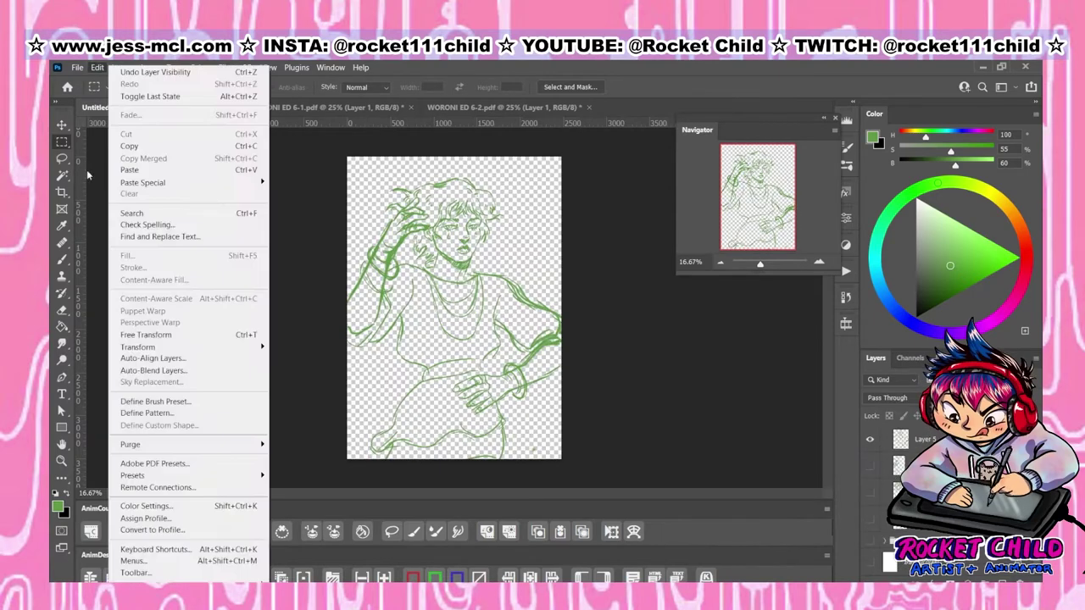
left_click(127, 161)
key("ctrl+v")
left_click(98, 67)
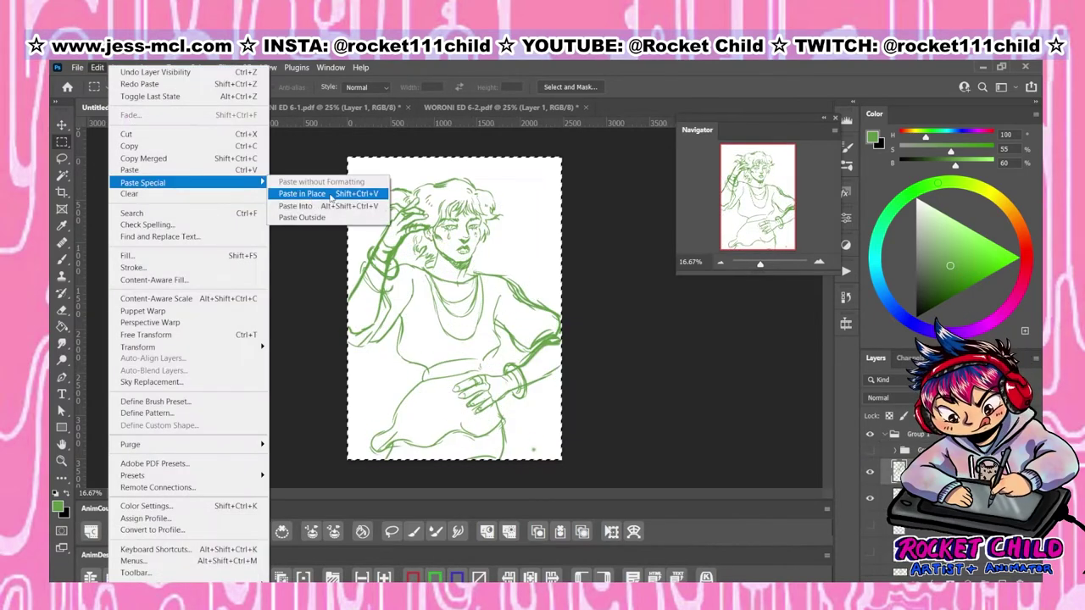
mouse_move(137, 343)
left_click(326, 580)
key("ctrl+z")
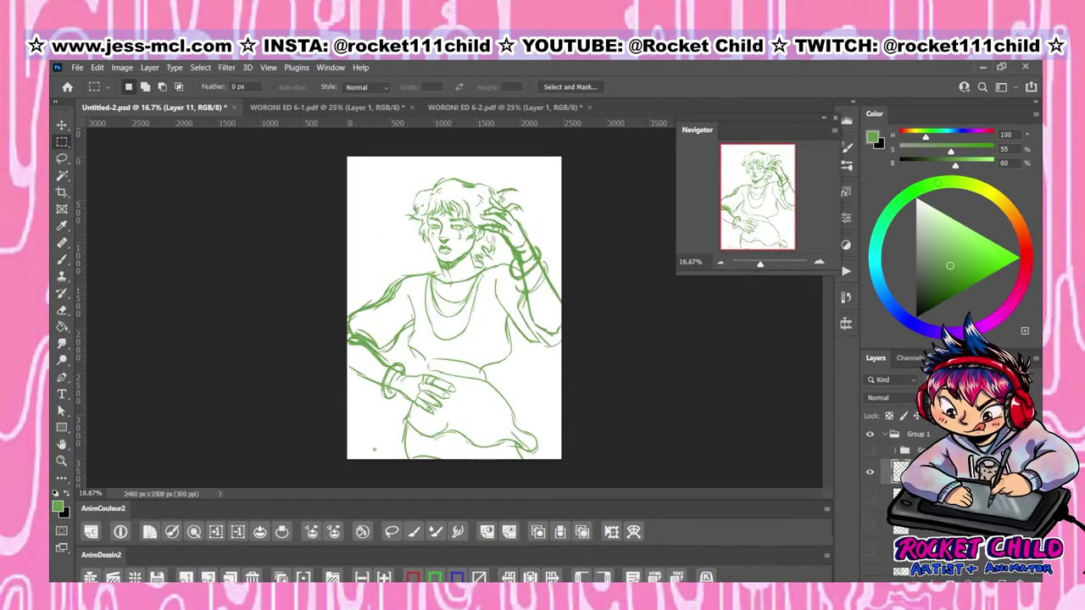
Duplicate the flipped drawing layer and flip the copy horizontally
key("ctrl+plus")
key("b")
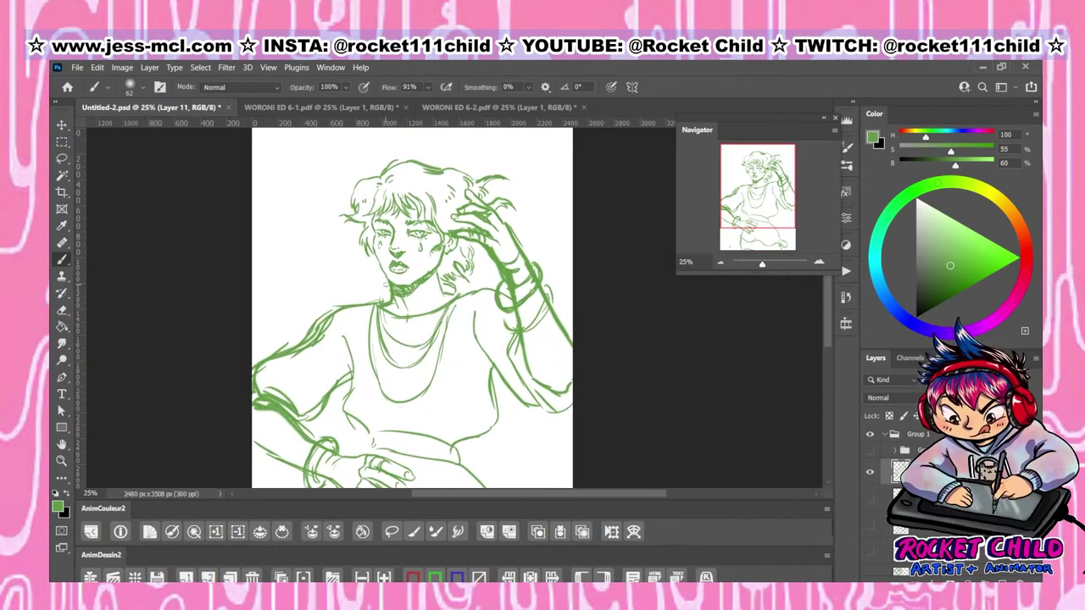
key("ctrl+plus")
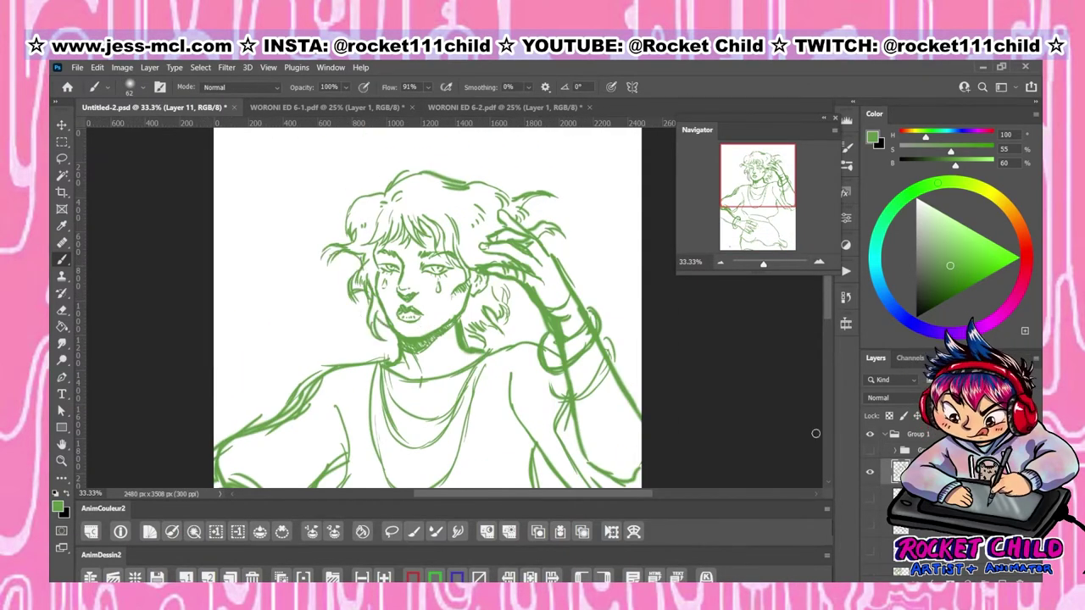
key("ctrl+minus")
key("ctrl+j")
left_click(98, 67)
left_click(386, 557)
key("ctrl+z")
left_click(98, 67)
left_click(387, 557)
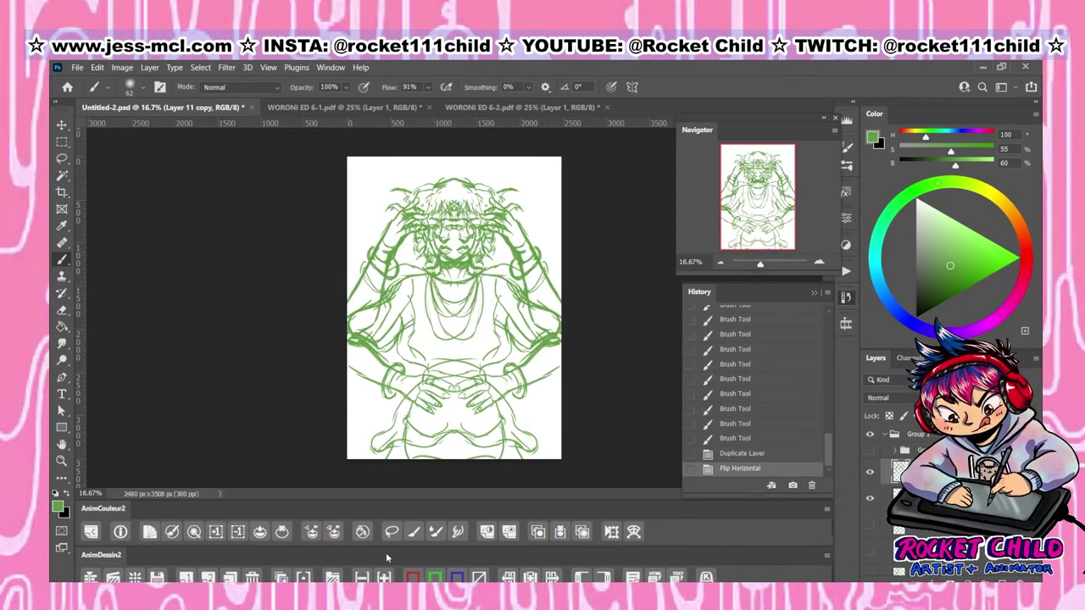
left_click(846, 297)
key("ctrl+j")
key("ctrl+plus")
key("ctrl+plus")
key("ctrl+minus")
key("ctrl+minus")
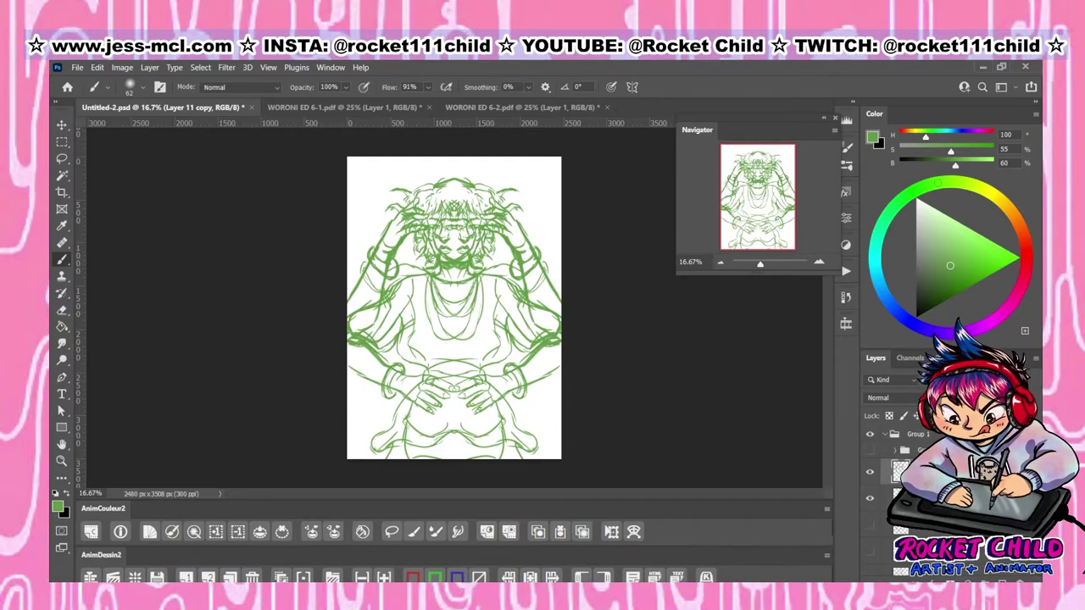
Fit the blue-and-yellow drip pattern to the page, extend it sideways with a duplicate and merge the pattern layers
left_click(98, 67)
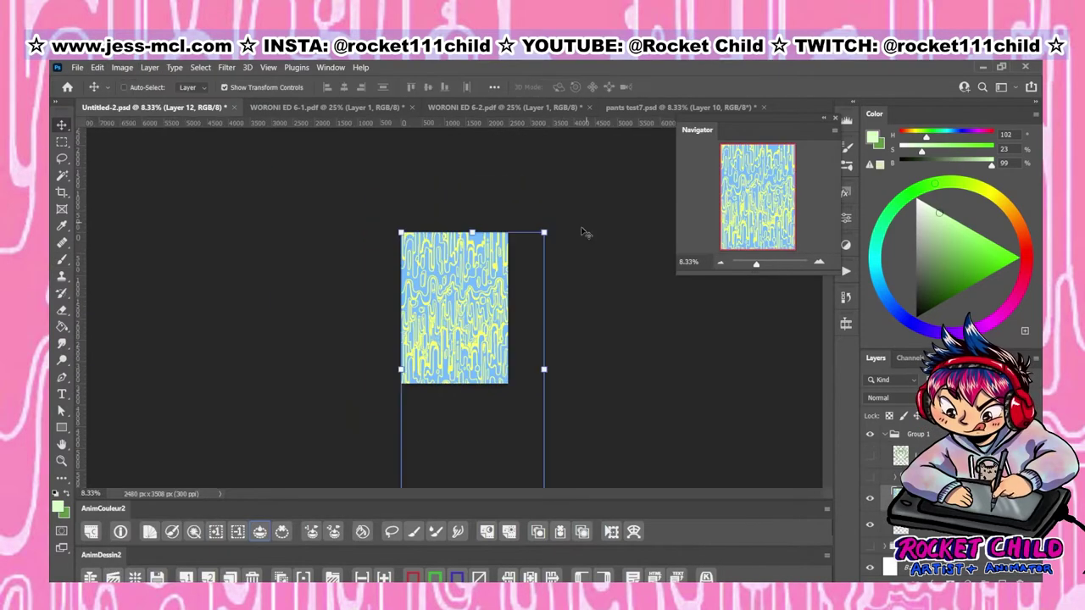
left_click_drag(581, 300, 536, 298)
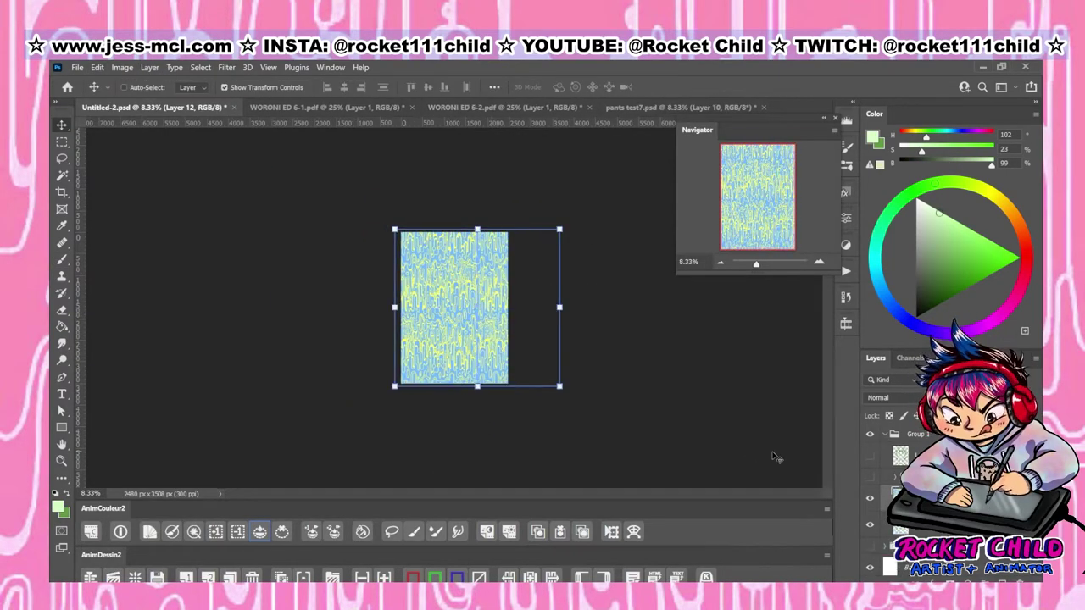
key("ctrl+plus")
left_click_drag(525, 195, 527, 211)
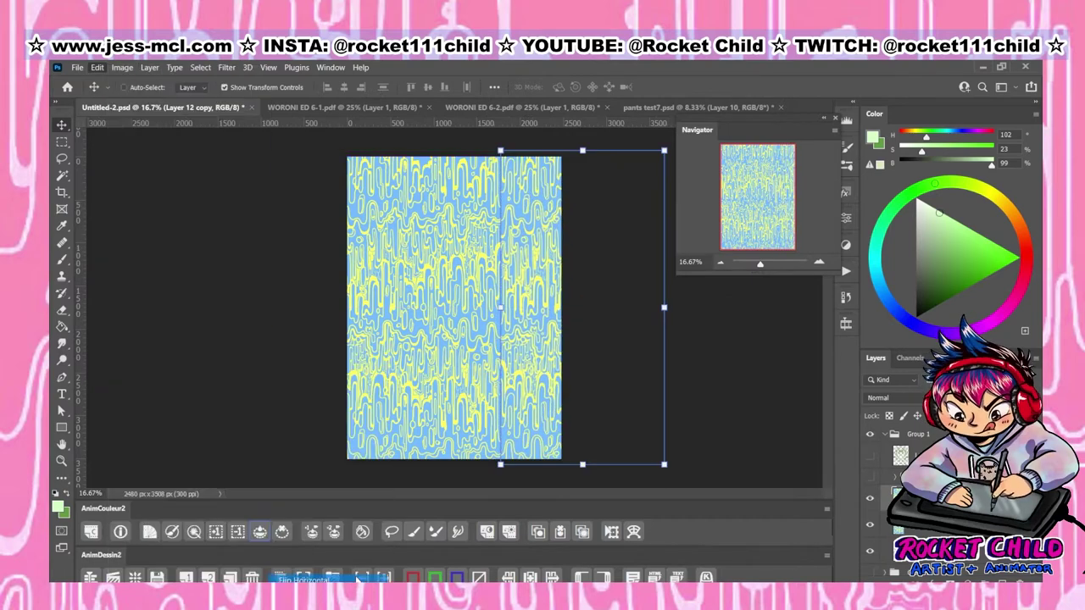
key("ctrl+e")
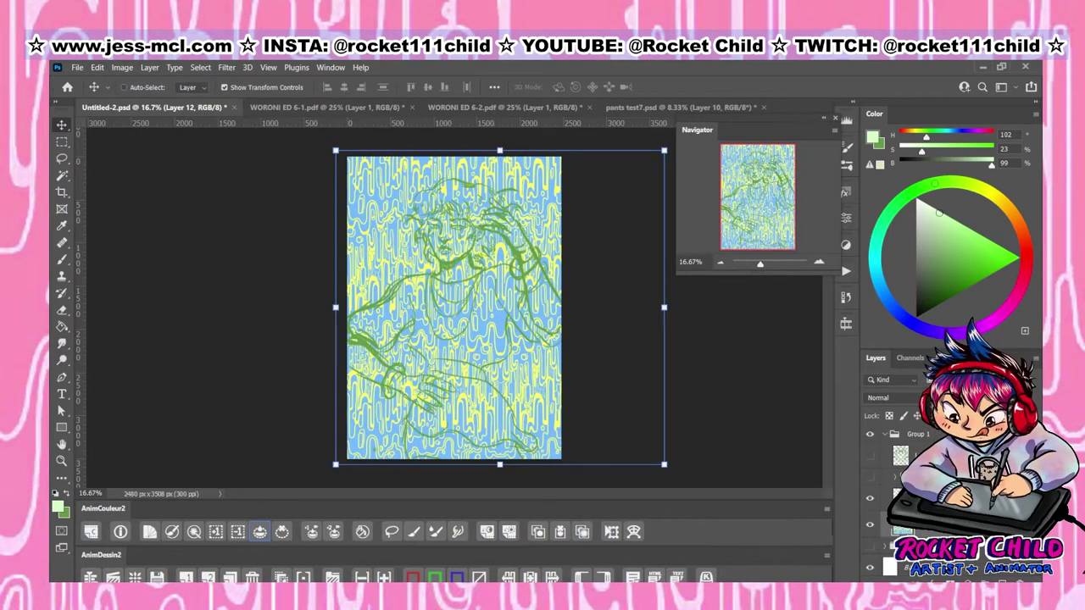
Add a new layer and turn on five-segment radial symmetry for the brush, centred on the page
key("ctrl+shift+alt+n")
key("b")
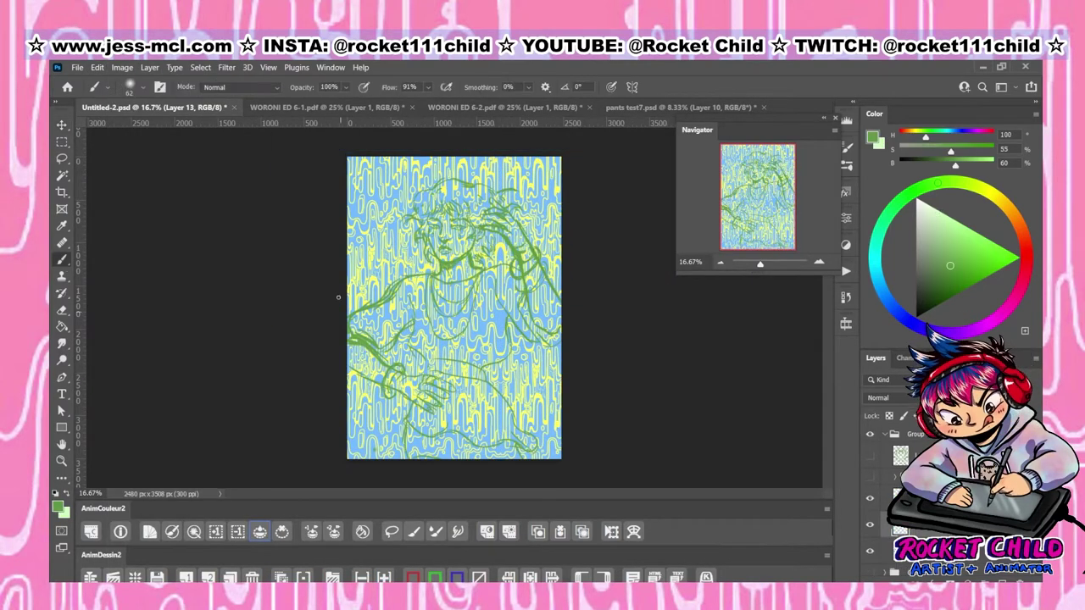
left_click(632, 86)
left_click(659, 242)
key("Return")
key("ctrl+plus")
key("ctrl+plus")
key("ctrl+plus")
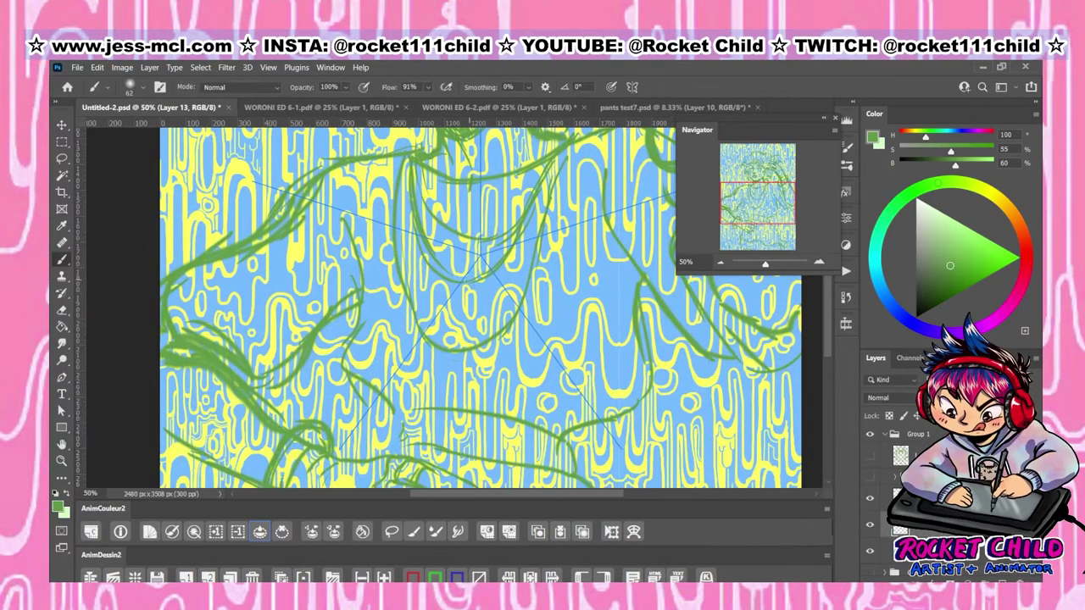
left_click_drag(475, 231, 482, 247)
left_click_drag(480, 293, 471, 298)
left_click_drag(547, 272, 584, 292)
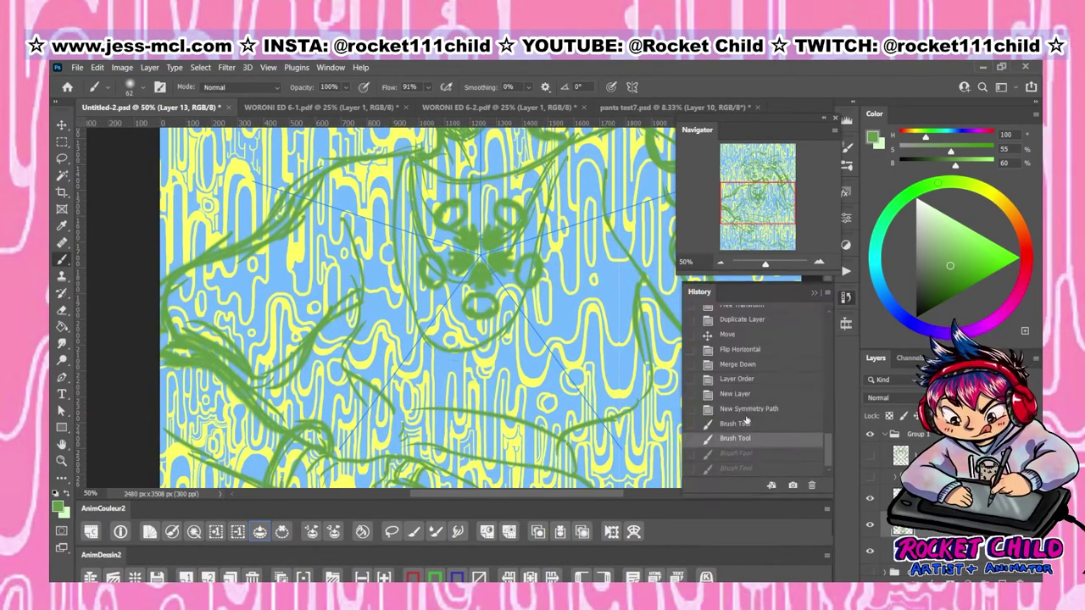
Set up the brush symmetry again and draw chains of small green geometric motifs radiating from the figure's chest
left_click(631, 87)
left_click(644, 169)
key("Return")
mouse_move(455, 259)
left_mouse_down()
mouse_move(479, 288)
mouse_move(479, 428)
left_mouse_up()
scroll(475, 305, "down", 2)
left_click_drag(501, 288, 509, 390)
scroll(488, 305, "up", 4)
key("ctrl+minus")
key("ctrl+minus")
key("ctrl+minus")
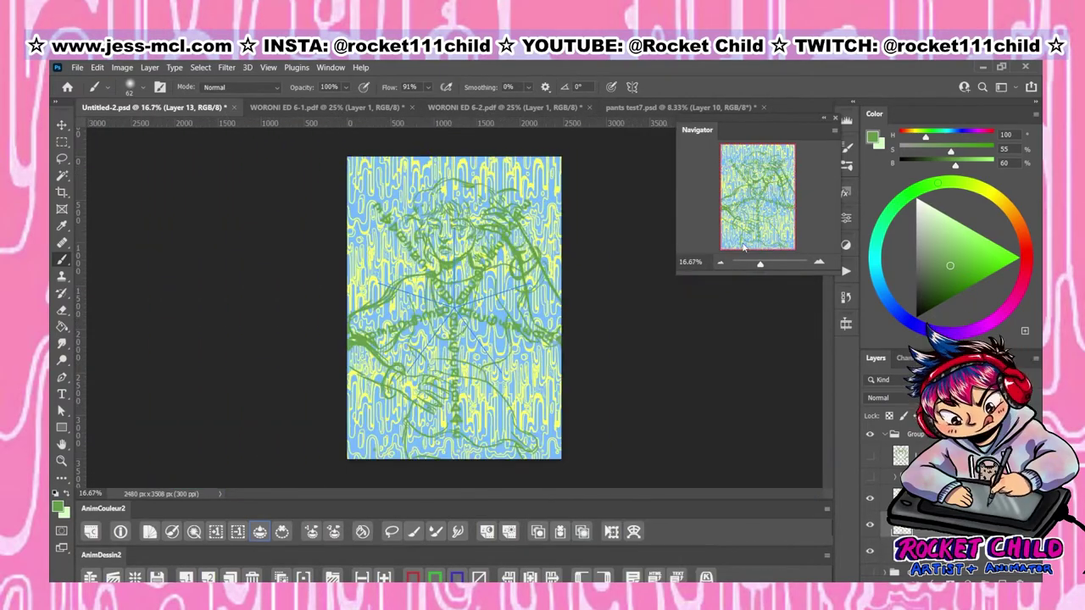
Add further small ring and box motifs between the radiating chains, stepping back through the latest strokes where needed
key("ctrl+plus")
key("ctrl+plus")
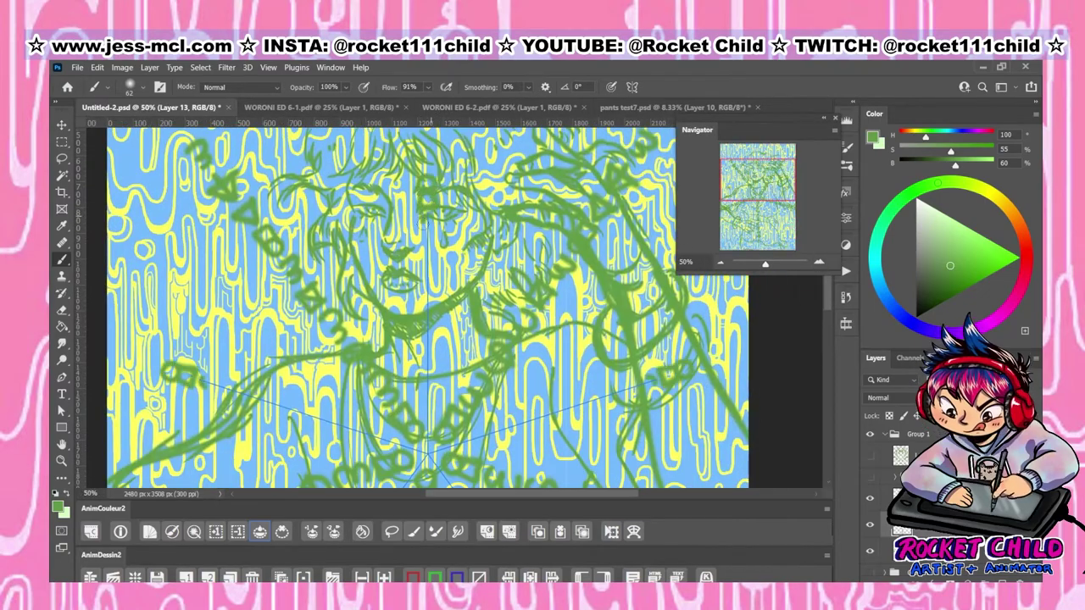
left_click(846, 297)
left_click(736, 438)
left_click(736, 468)
scroll(424, 305, "up", 1)
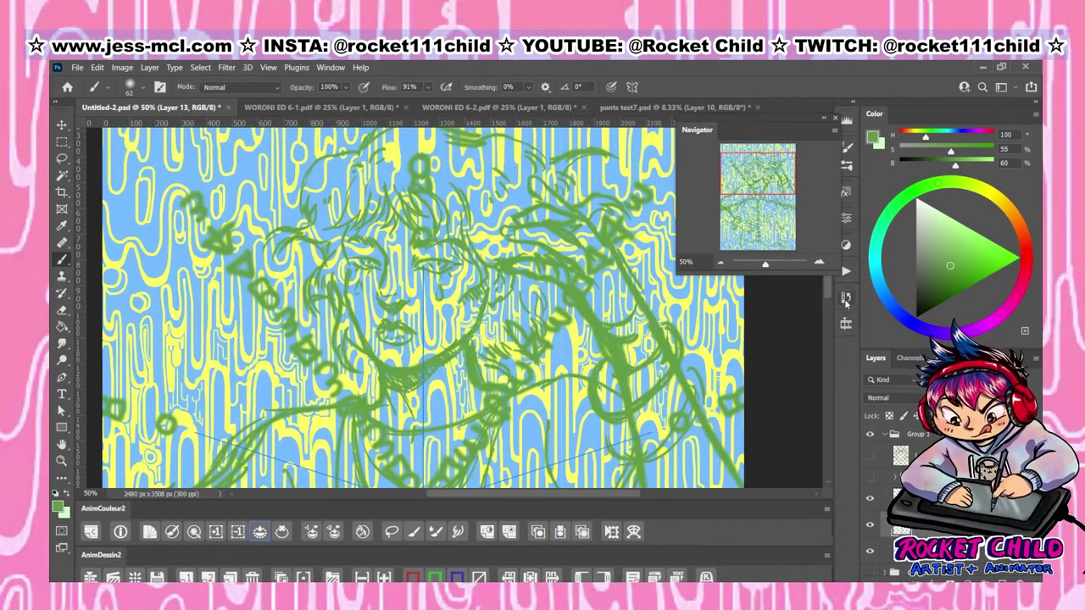
Scale the radial motif layer down and centre it on the page over the figure's torso
key("ctrl+minus")
key("ctrl+minus")
key("ctrl+minus")
key("ctrl+t")
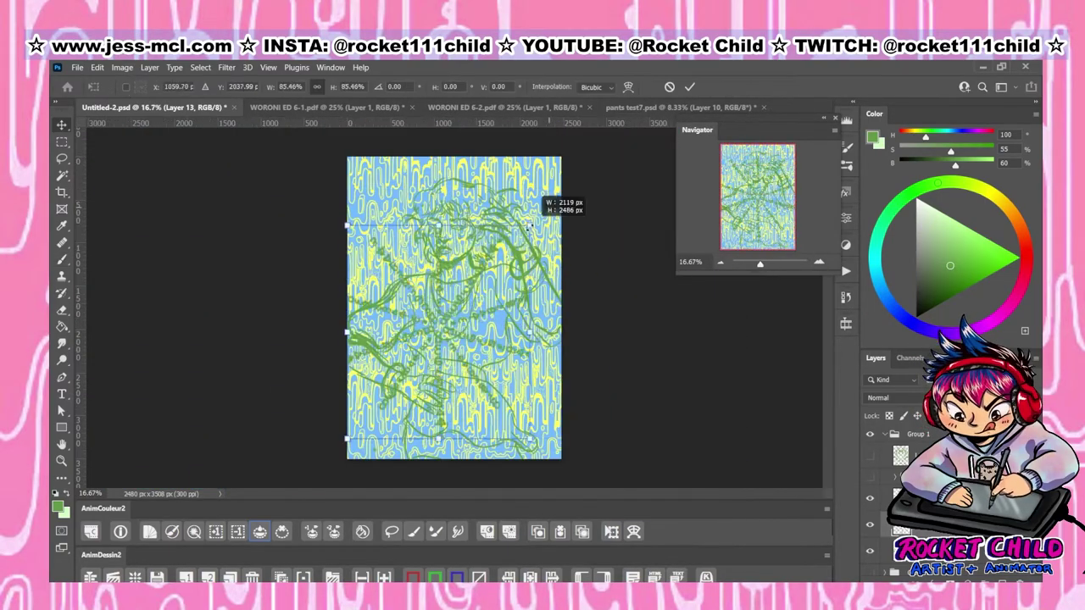
left_click_drag(527, 228, 504, 324)
key("Return")
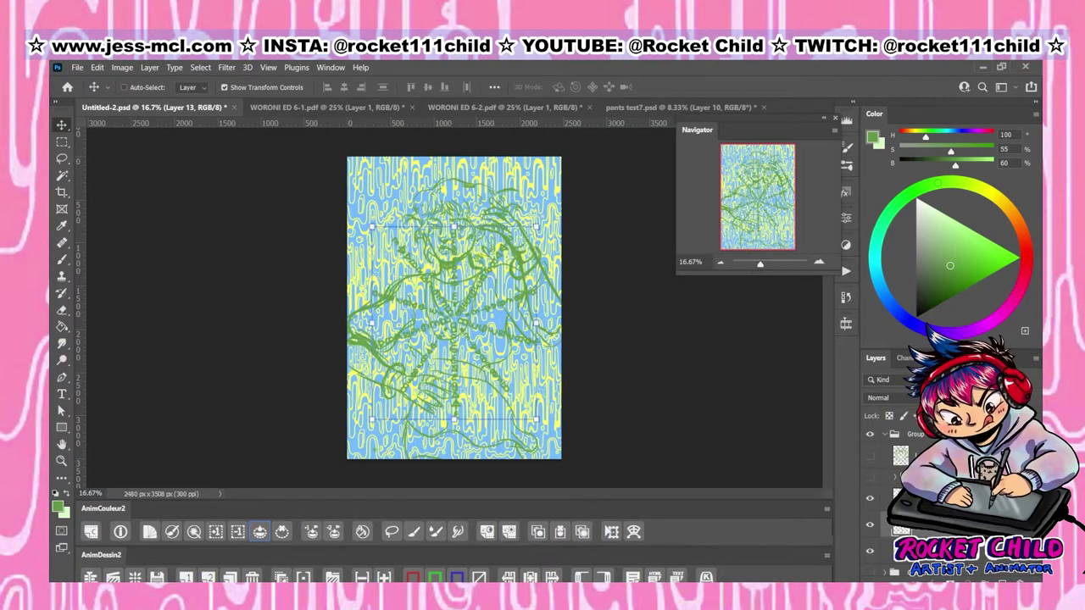
Hide the drip pattern and set up a dark green, size 30 inking brush without symmetry
left_click(869, 551)
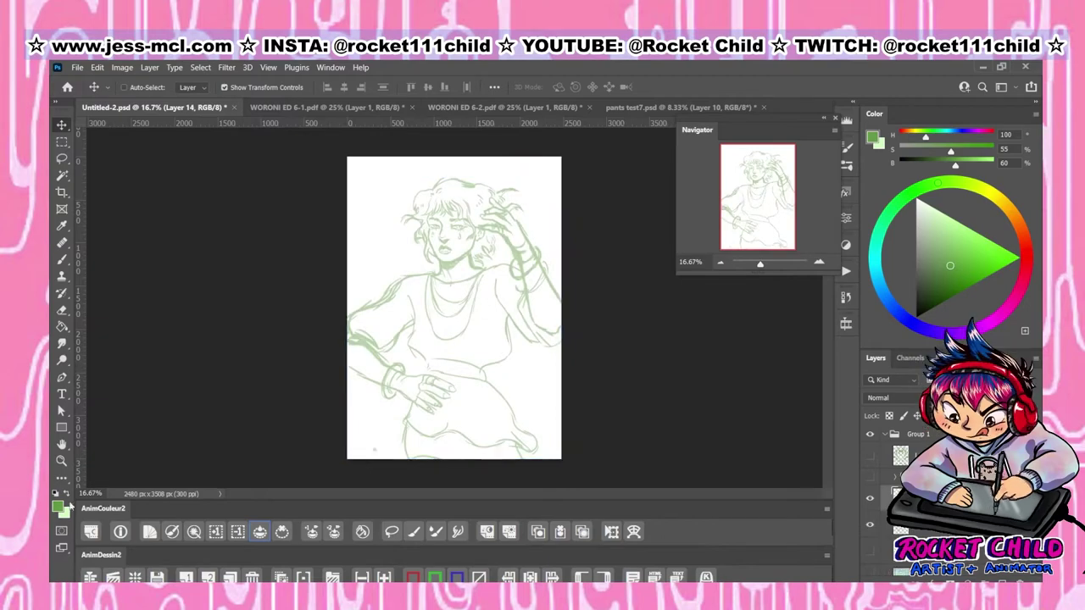
key("b")
left_click(130, 86)
scroll(313, 356, "down", 10)
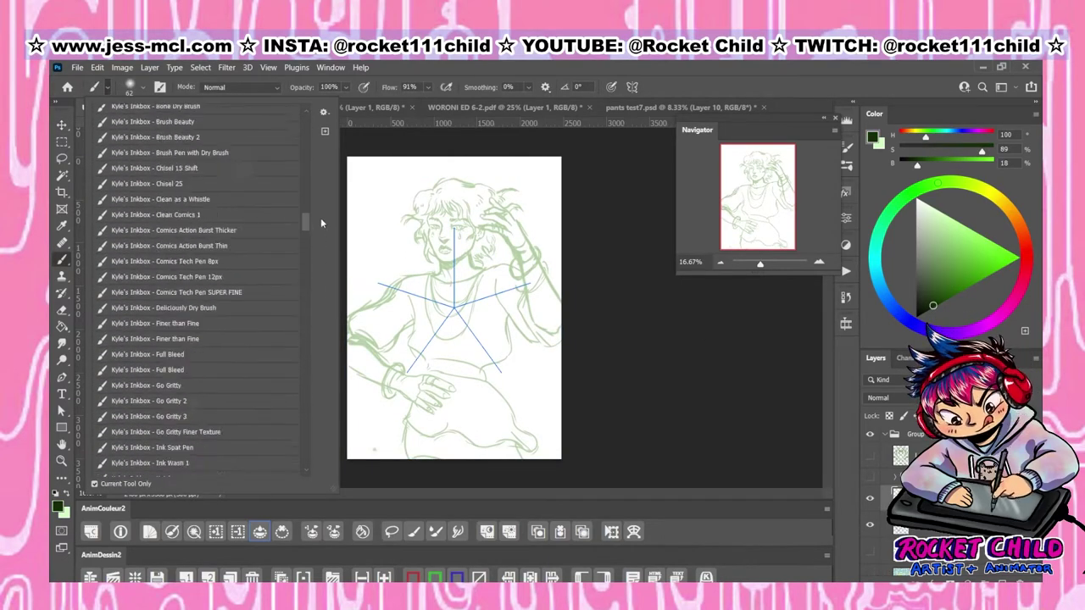
left_click(631, 86)
key("Escape")
scroll(458, 237, "up", 6)
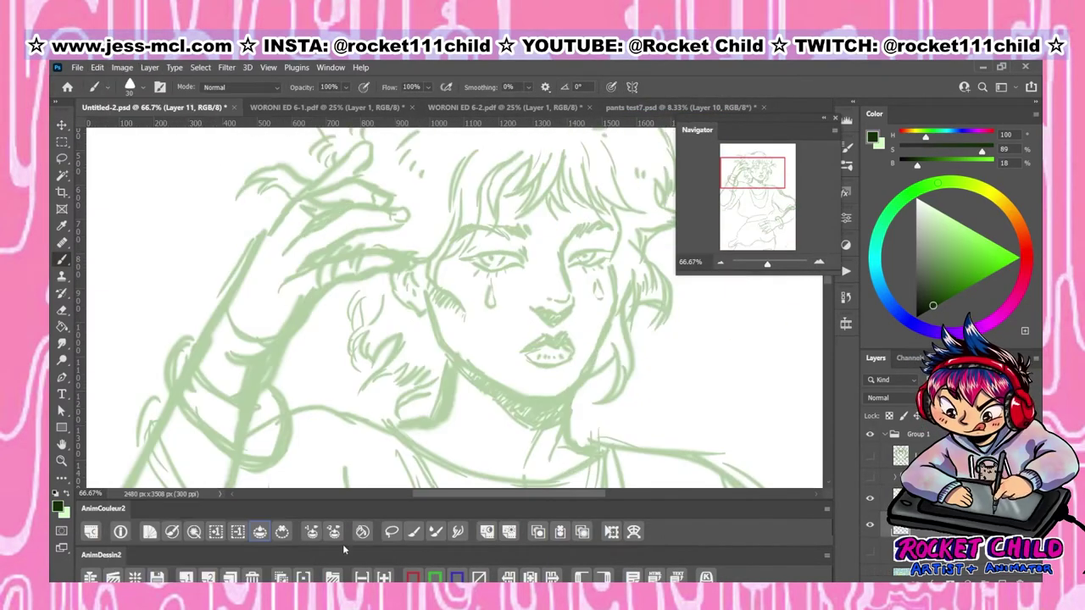
Ink the nose, lips, thick eyebrows and lashed eyes in dark green over the pale sketch
mouse_move(513, 244)
left_mouse_down()
mouse_move(493, 388)
mouse_move(448, 369)
mouse_move(511, 428)
left_mouse_up()
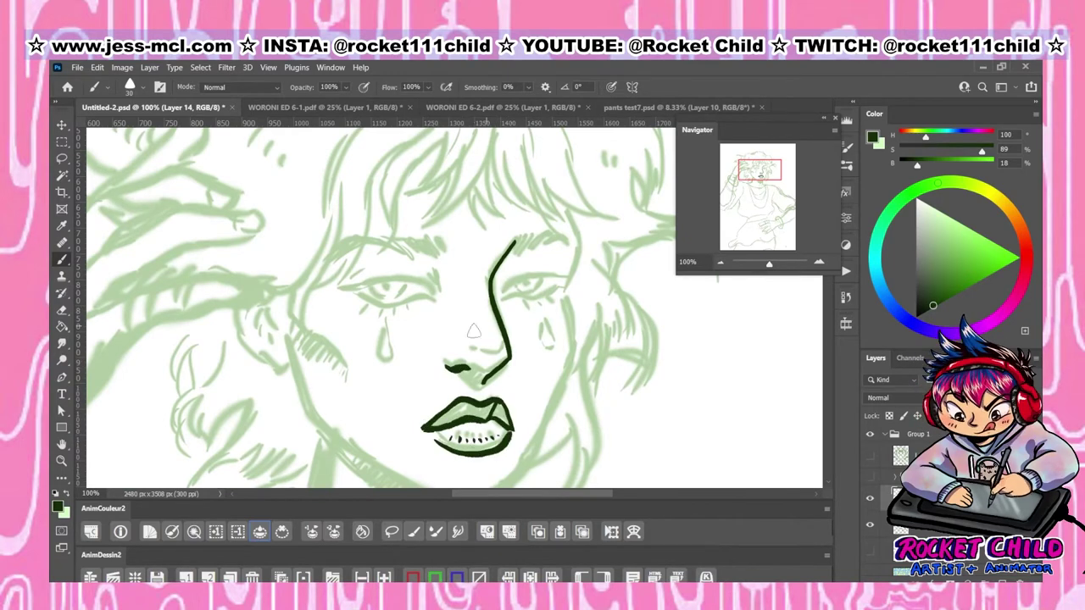
left_click_drag(513, 254, 573, 242)
mouse_move(449, 255)
left_mouse_down()
mouse_move(424, 237)
mouse_move(339, 247)
mouse_move(315, 271)
left_mouse_up()
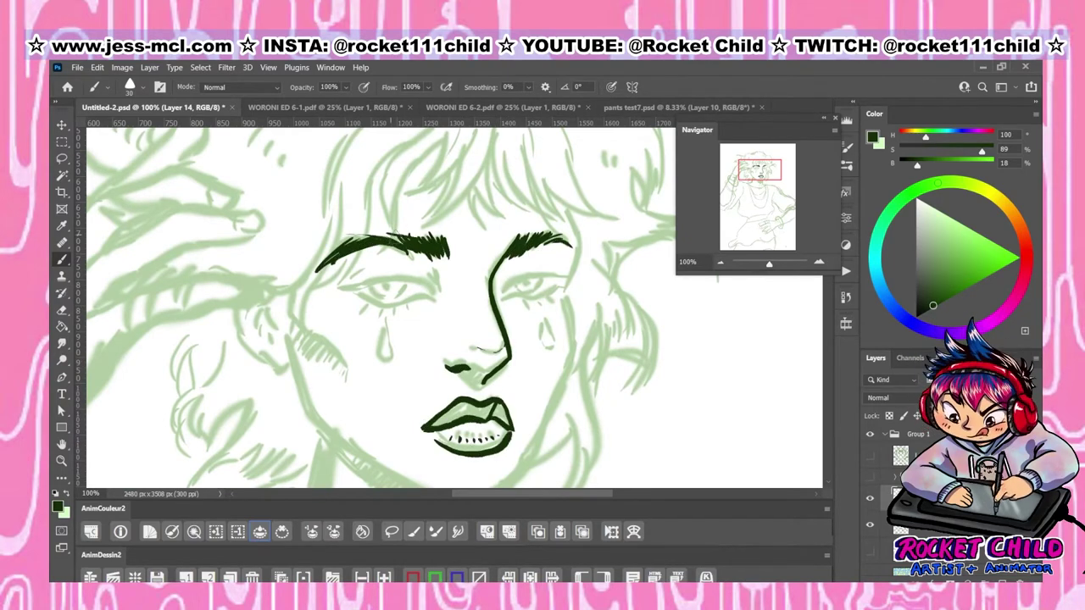
left_click_drag(407, 255, 449, 264)
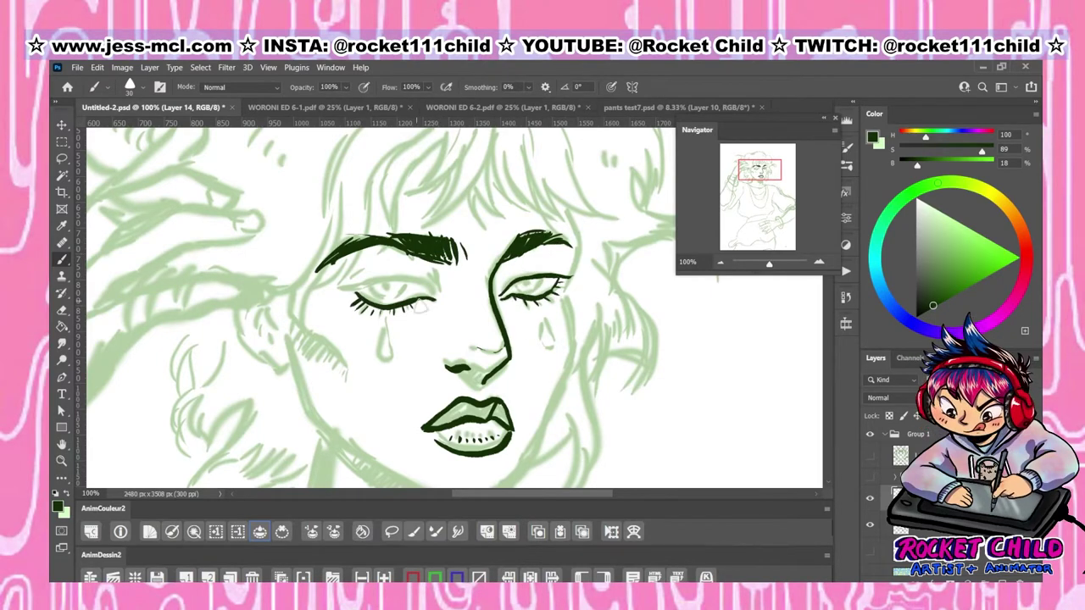
left_click_drag(437, 293, 339, 292)
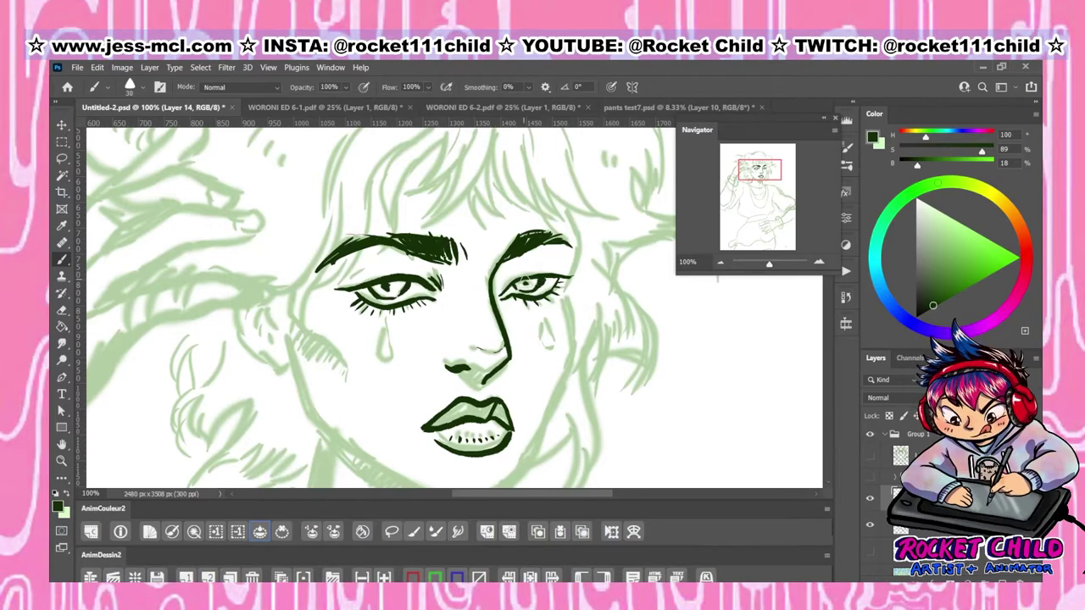
Ink the teardrops under the eyes and the face contour from the far cheek around the chin
left_click_drag(560, 307, 573, 359)
scroll(454, 307, "down", 5)
left_click_drag(574, 263, 525, 347)
scroll(453, 307, "up", 1)
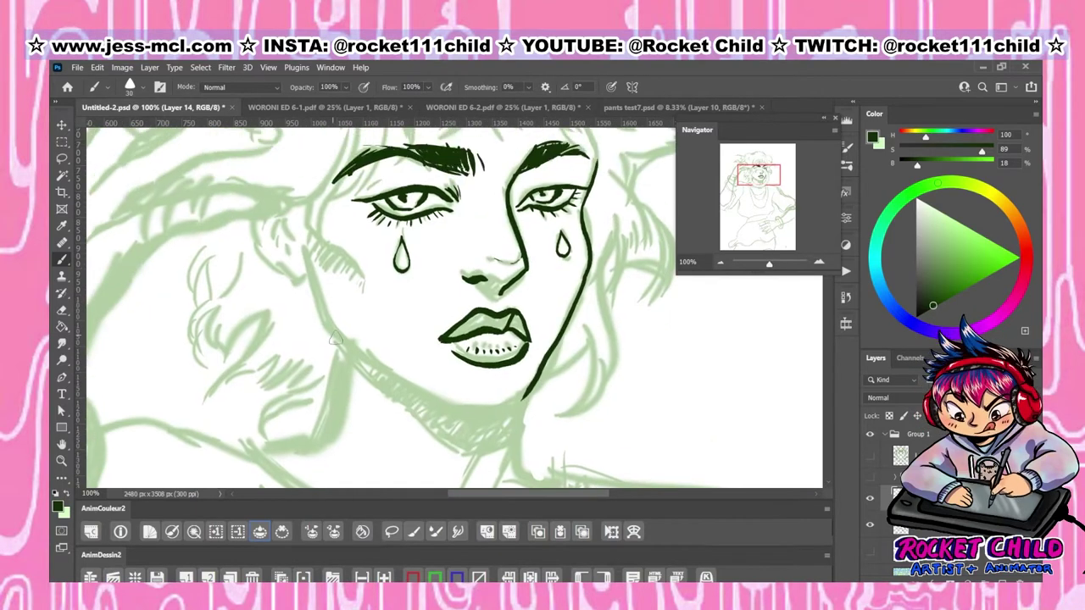
left_click_drag(331, 332, 486, 413)
scroll(453, 306, "up", 3)
left_click_drag(314, 315, 343, 383)
Ink the ear with its inner folds, and the hair strand and cheek shading at the temple
left_click_drag(266, 280, 324, 335)
left_click_drag(304, 269, 295, 305)
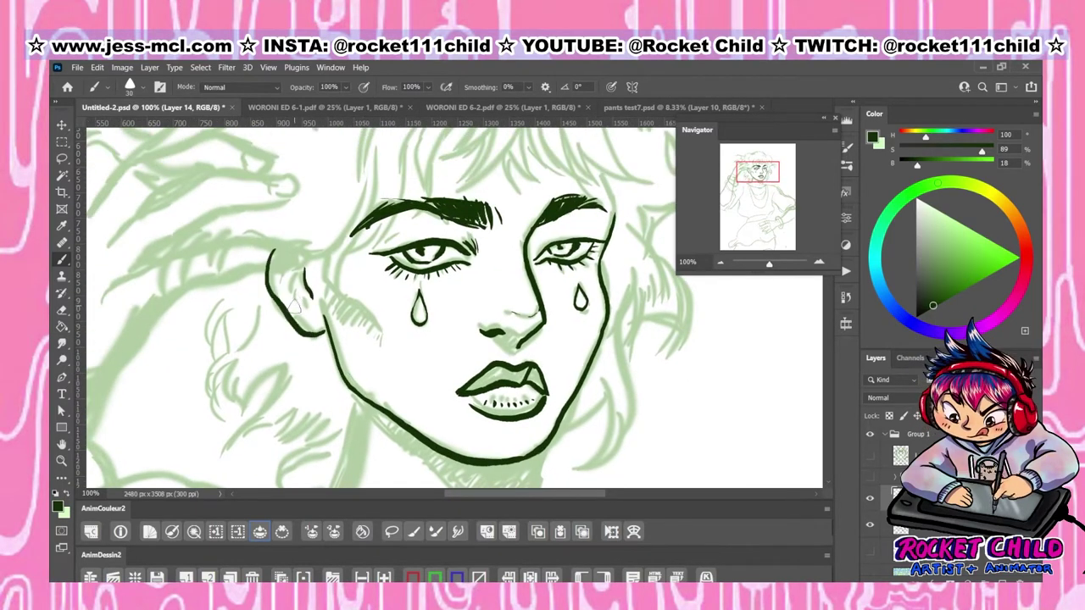
left_click_drag(377, 163, 363, 222)
left_click_drag(370, 207, 332, 310)
left_click_drag(315, 259, 321, 293)
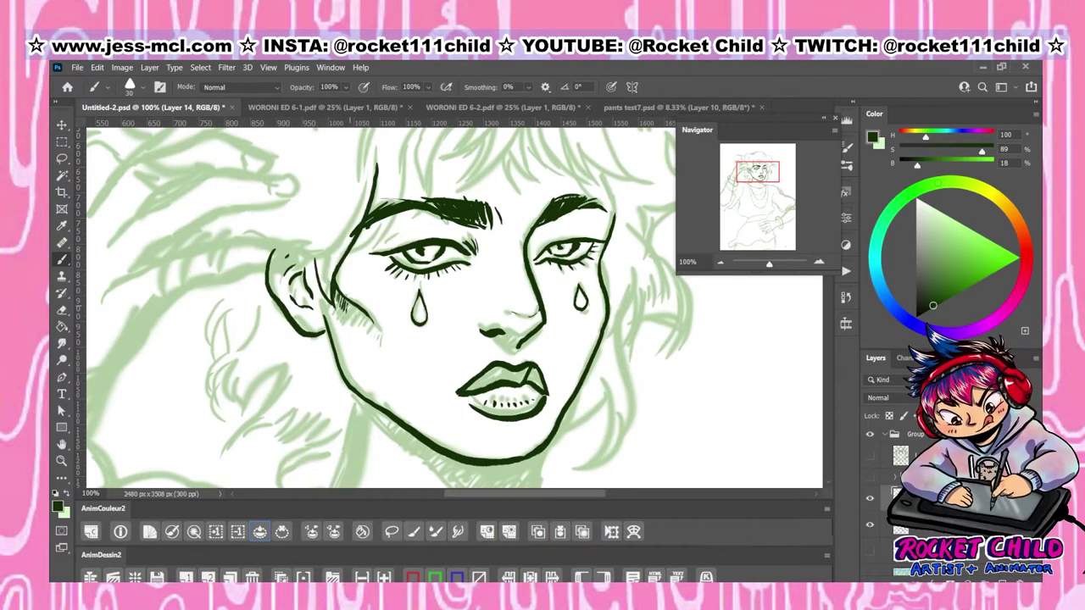
Ink the spiky fringe locks from the middle of the forehead to the side away from the raised hand
scroll(540, 316, "up", 3)
mouse_move(460, 227)
left_mouse_down()
mouse_move(422, 283)
mouse_move(456, 305)
left_mouse_up()
left_click(846, 297)
left_click_drag(480, 267, 462, 302)
left_click_drag(490, 225, 491, 299)
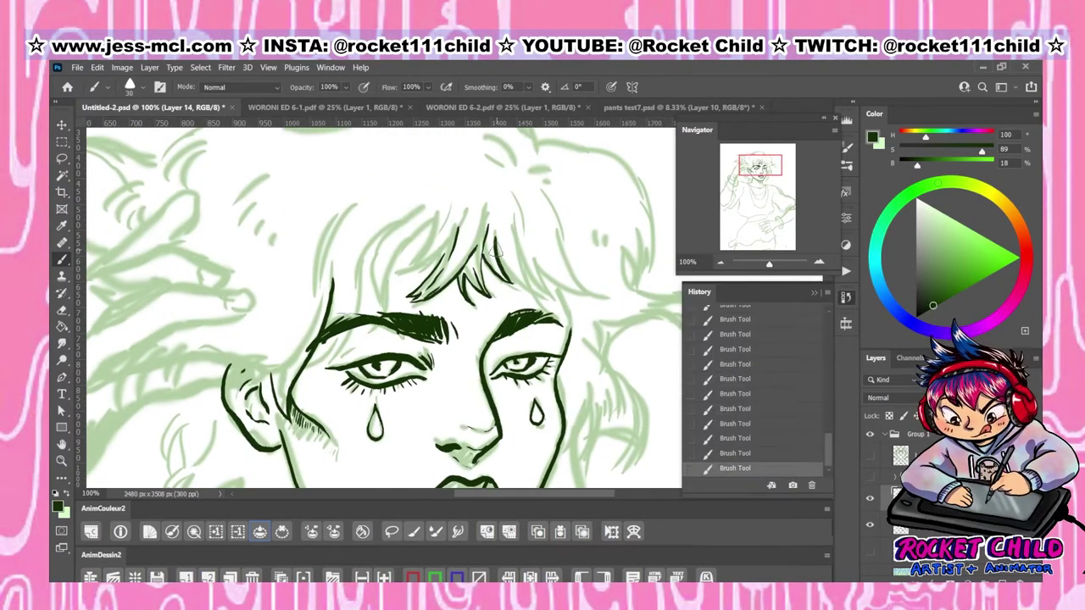
left_click_drag(510, 241, 533, 299)
left_click_drag(527, 264, 553, 302)
left_click_drag(536, 256, 588, 297)
left_click_drag(543, 190, 611, 301)
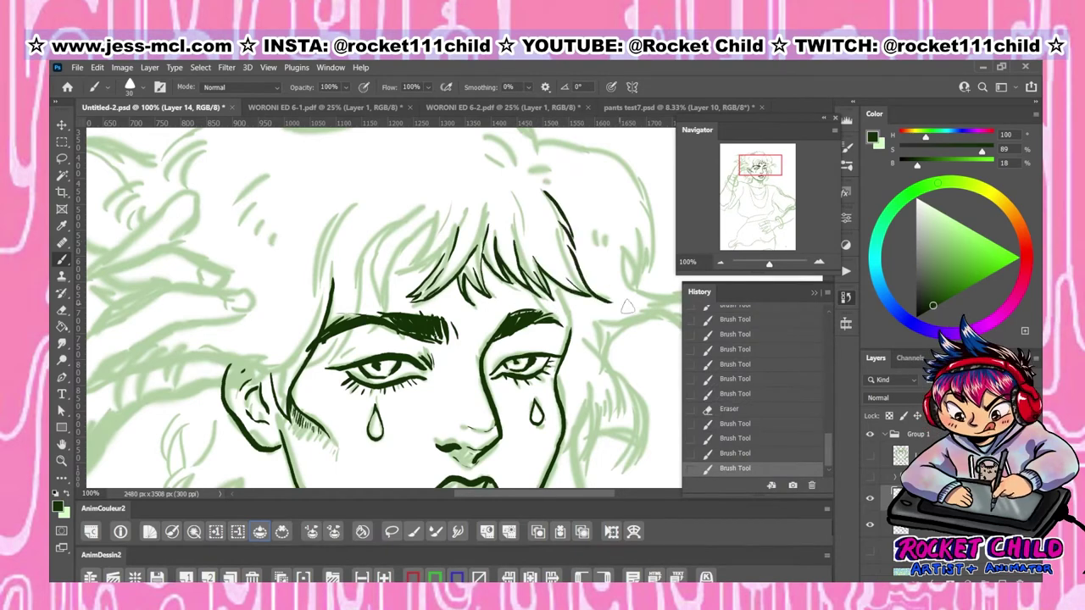
left_click_drag(593, 231, 604, 253)
Ink the remaining fringe and temple locks nearest the raised hand, plus the triangular earring hanging from the ear
left_click_drag(434, 222, 381, 286)
left_click_drag(424, 202, 369, 314)
left_click_drag(392, 264, 375, 311)
left_click_drag(373, 239, 351, 319)
mouse_move(356, 327)
left_mouse_down()
mouse_move(341, 359)
mouse_move(300, 378)
left_mouse_up()
left_click_drag(329, 339, 304, 371)
left_click_drag(268, 423, 319, 279)
left_click_drag(320, 318, 356, 390)
Ink the hair strands spilling over the raised hand and the lowest finger beside the ear
left_click_drag(188, 216, 158, 397)
left_click_drag(182, 349, 174, 387)
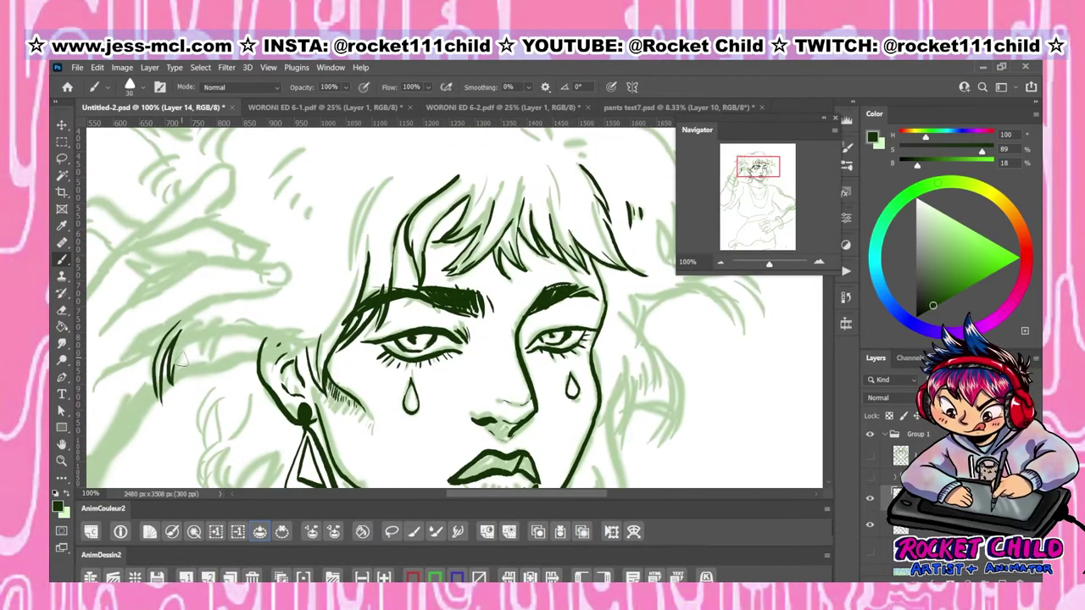
left_click_drag(210, 320, 202, 383)
mouse_move(227, 314)
left_mouse_down()
mouse_move(218, 366)
mouse_move(293, 335)
left_mouse_up()
left_click_drag(213, 364, 261, 363)
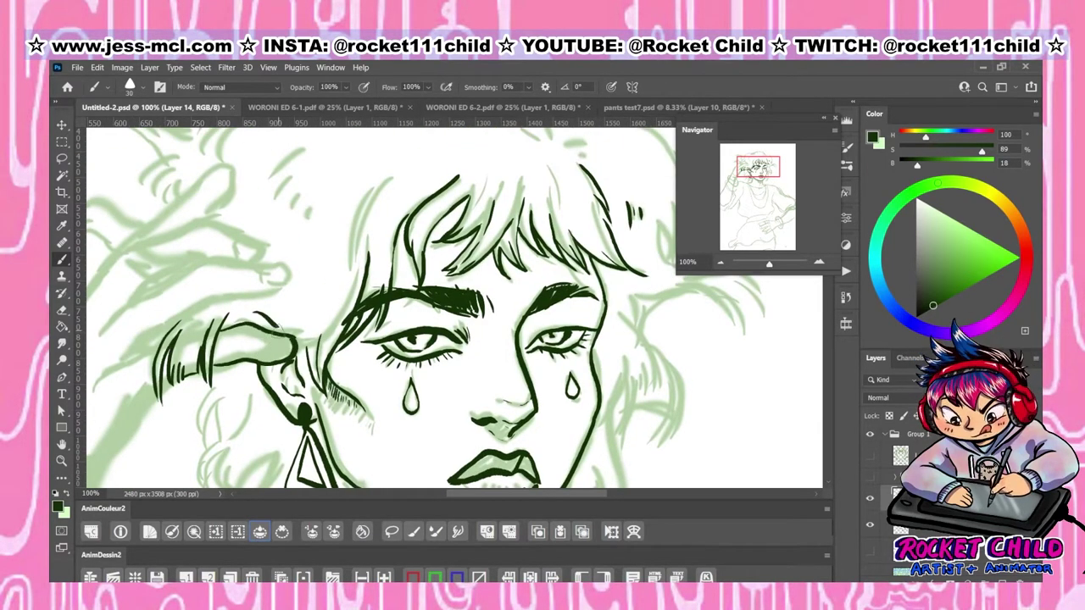
Ink the long side lock above the temple and the contours of the raised hand's middle fingers
left_click_drag(339, 315, 383, 181)
left_click_drag(284, 298, 181, 317)
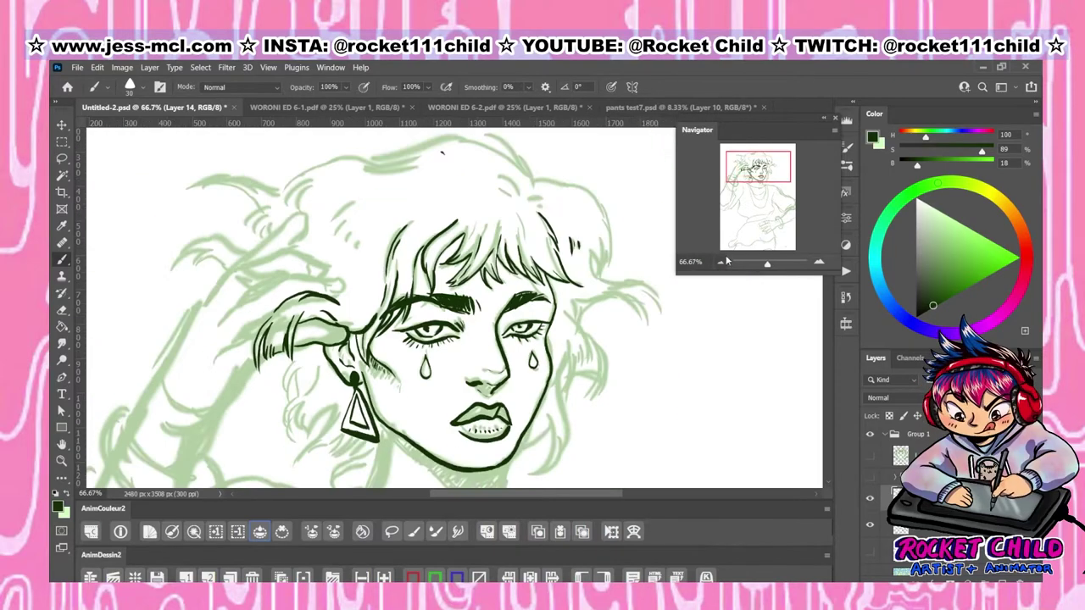
left_click_drag(322, 290, 311, 310)
left_click_drag(161, 293, 285, 304)
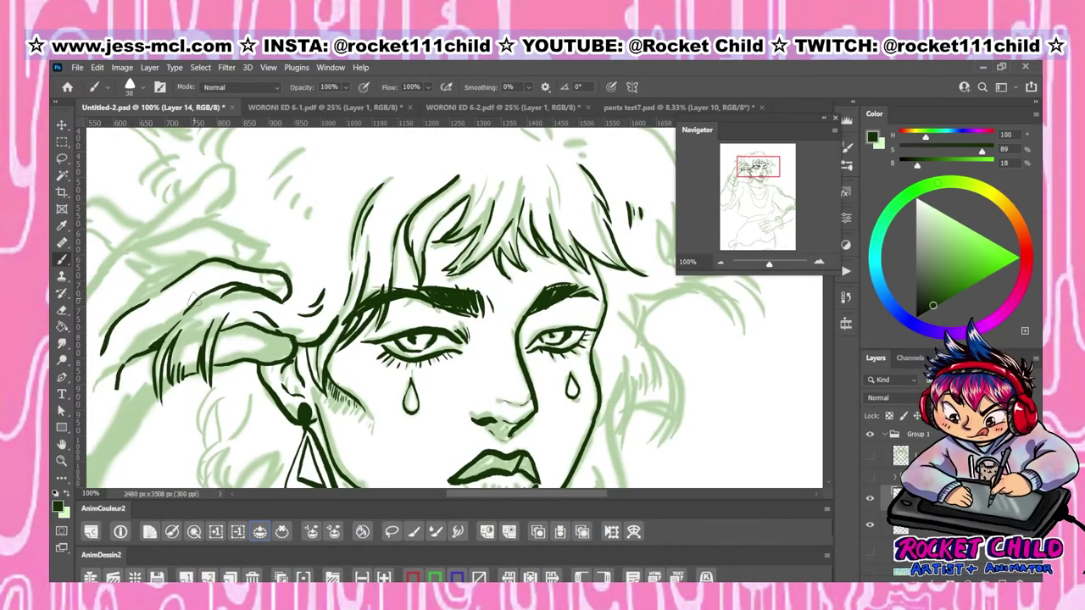
Ink the hair tuft beside the far cheek and the windblown locks flicking outward above it
scroll(406, 358, "right", 5)
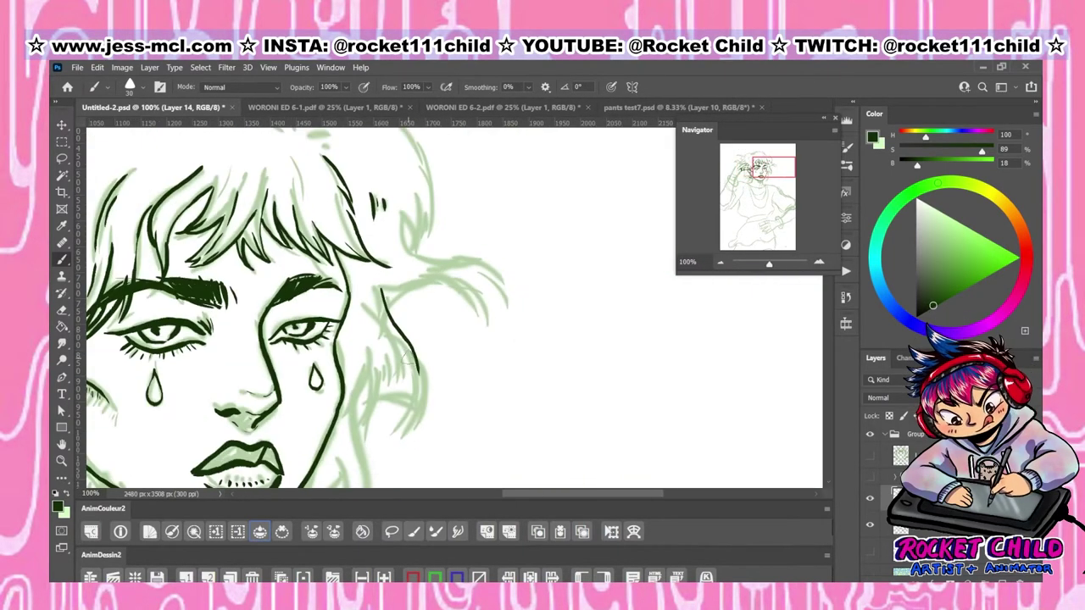
left_click_drag(415, 356, 406, 395)
left_click_drag(368, 337, 388, 401)
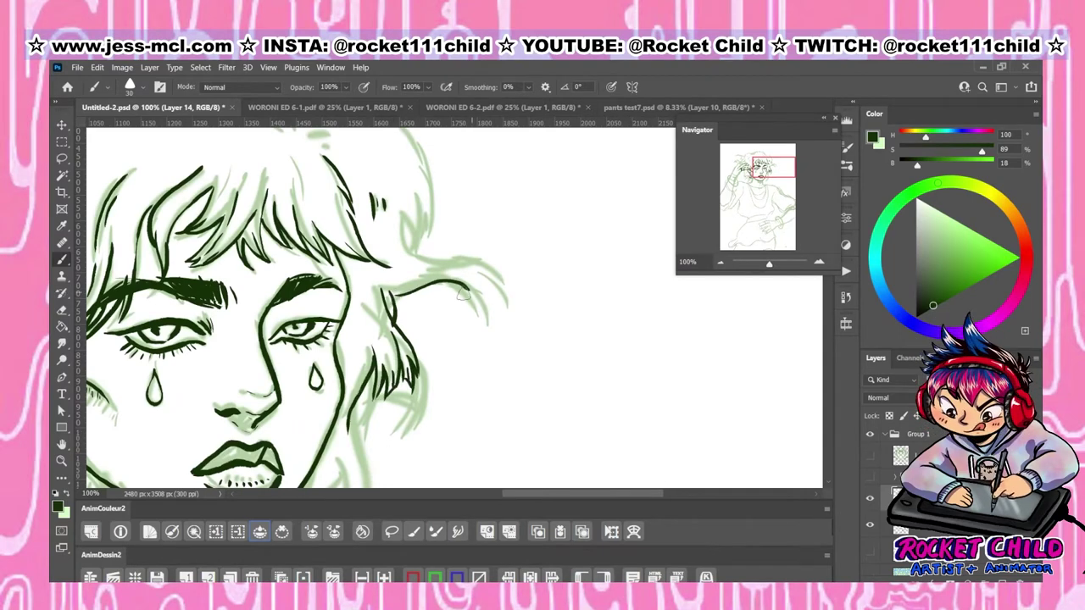
left_click_drag(459, 275, 475, 296)
left_click_drag(405, 223, 490, 259)
scroll(424, 305, "up", 3)
left_click_drag(424, 297, 440, 330)
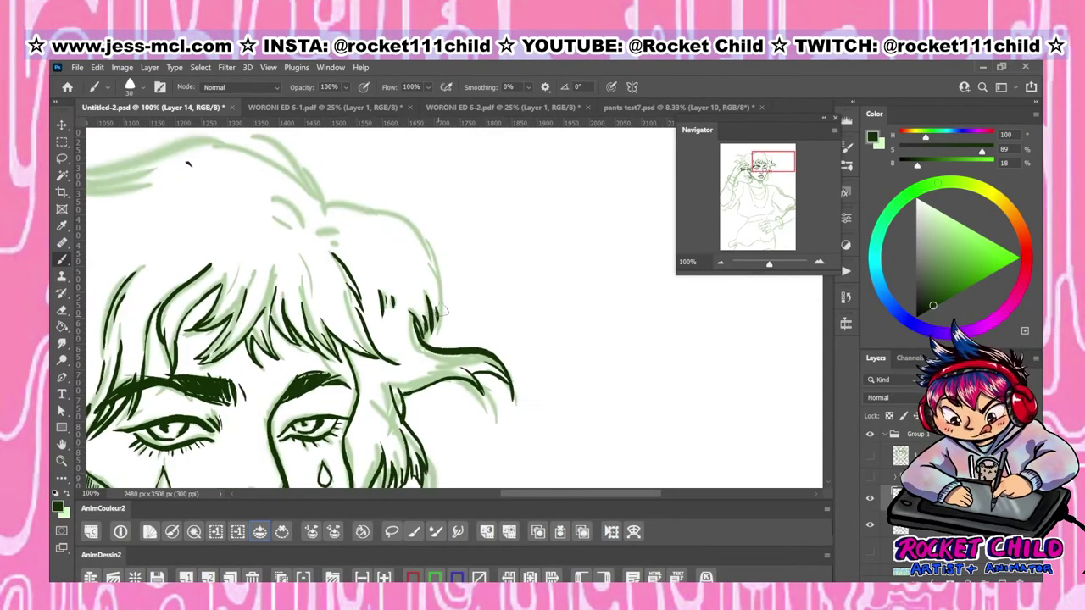
Ink the outer hair outline and parting tufts on the side of the head away from the raised hand
left_click_drag(332, 202, 434, 251)
left_click_drag(436, 254, 448, 310)
left_click_drag(315, 268, 490, 357)
left_click_drag(356, 254, 424, 331)
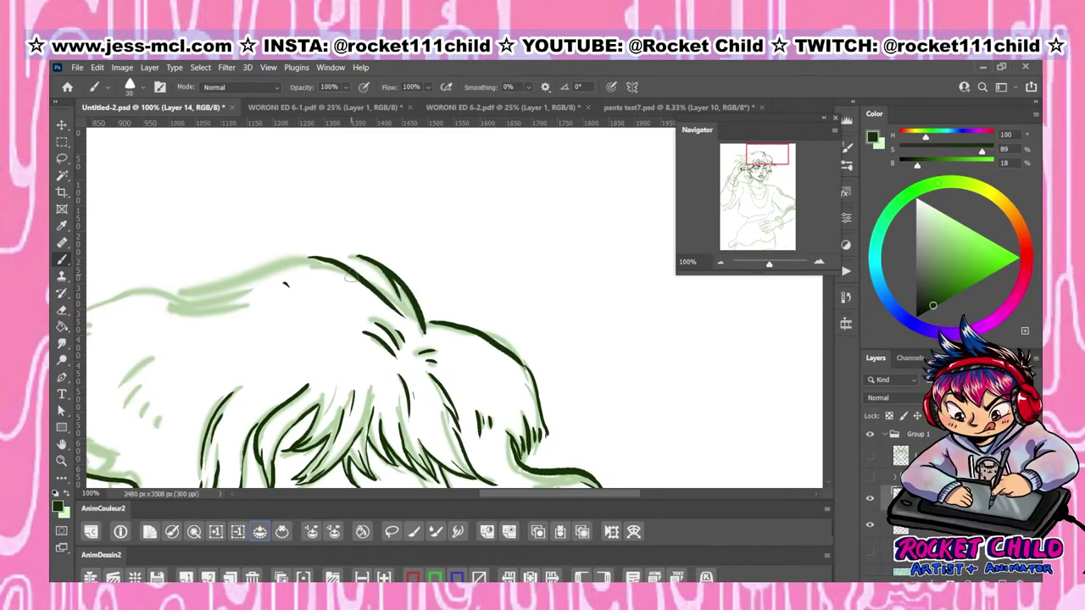
left_click_drag(313, 258, 402, 313)
left_click(846, 299)
Ink the top of the crown, its short texture strokes and the hair tufts just above the raised hand
left_click_drag(322, 219, 460, 254)
left_click_drag(399, 230, 527, 193)
left_click_drag(326, 292, 344, 349)
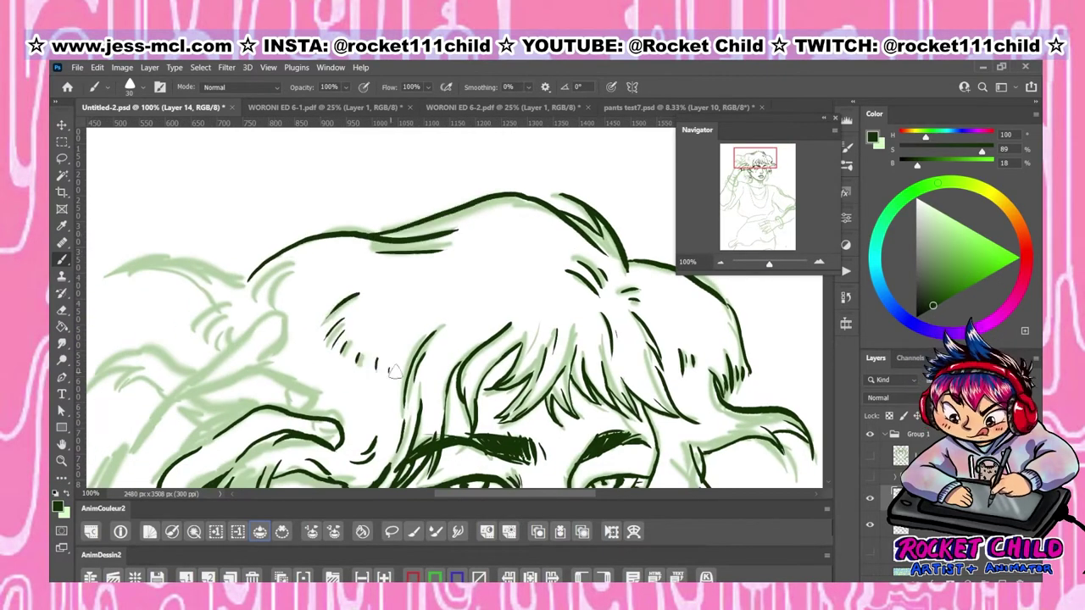
scroll(424, 305, "down", 2)
scroll(424, 306, "left", 5)
left_click_drag(322, 190, 356, 271)
left_click_drag(342, 207, 361, 265)
Ink the raised hand's upper fingers and its outer edge from the fingertip down toward the wrist
left_click_drag(224, 396, 399, 335)
left_click_drag(366, 244, 200, 385)
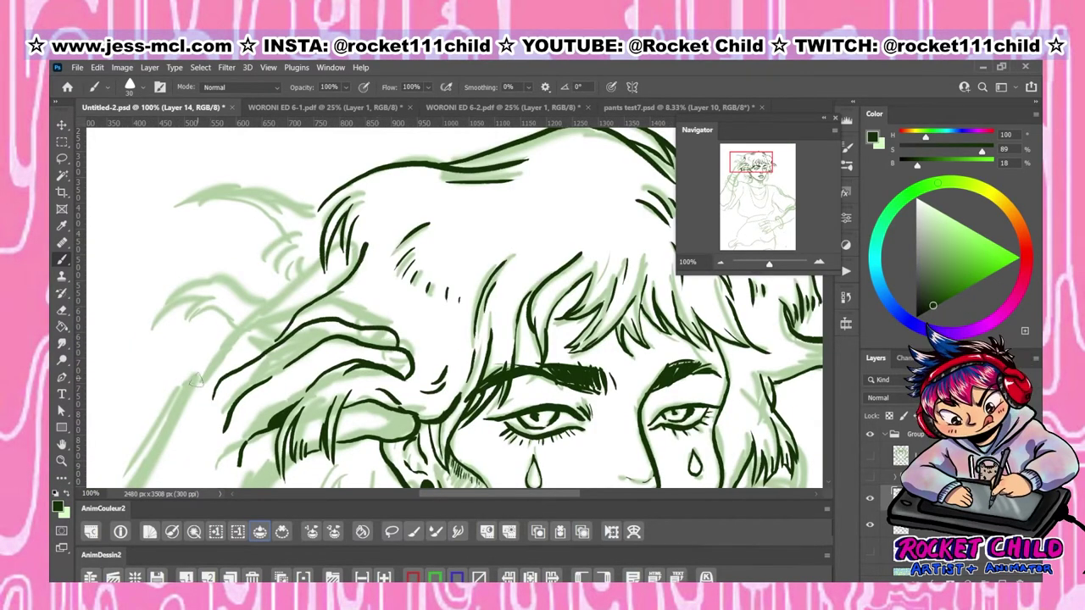
left_click_drag(319, 256, 196, 387)
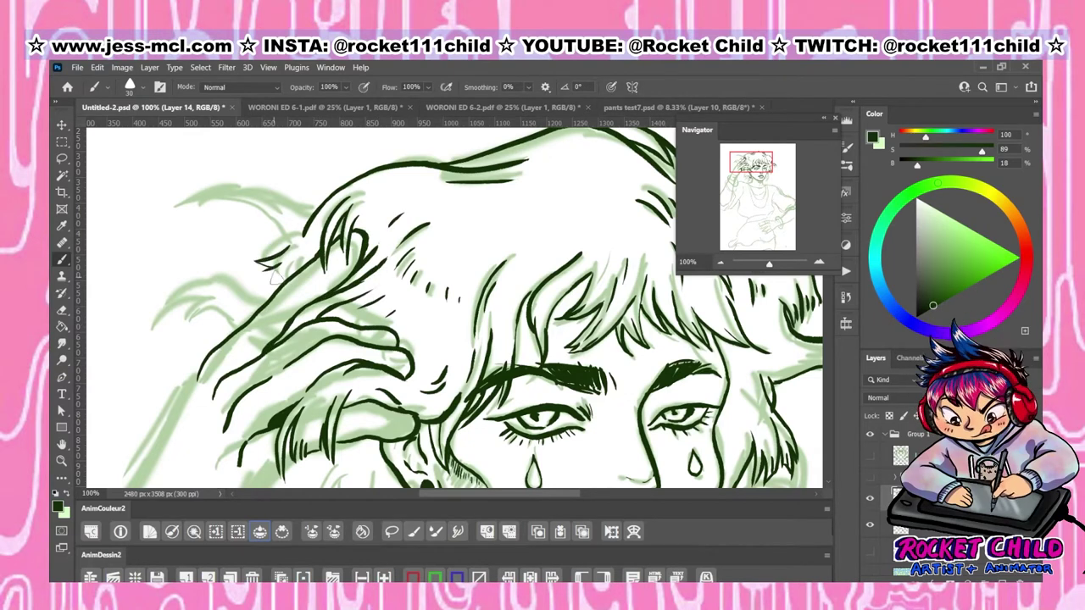
Ink the curved windblown hair locks blowing outward behind the raised hand
left_click_drag(269, 269, 225, 194)
left_click_drag(255, 282, 151, 337)
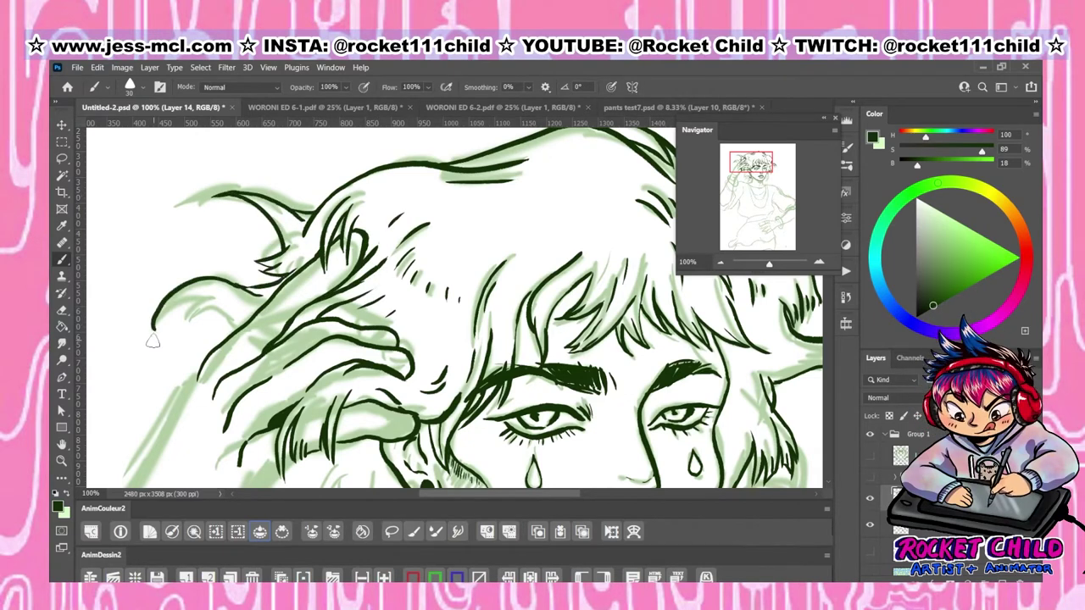
mouse_move(207, 297)
left_mouse_down()
mouse_move(170, 319)
mouse_move(238, 331)
left_mouse_up()
left_click_drag(198, 289, 161, 310)
Ink both contours of the raised wrist down toward the bangles
scroll(202, 308, "down", 2)
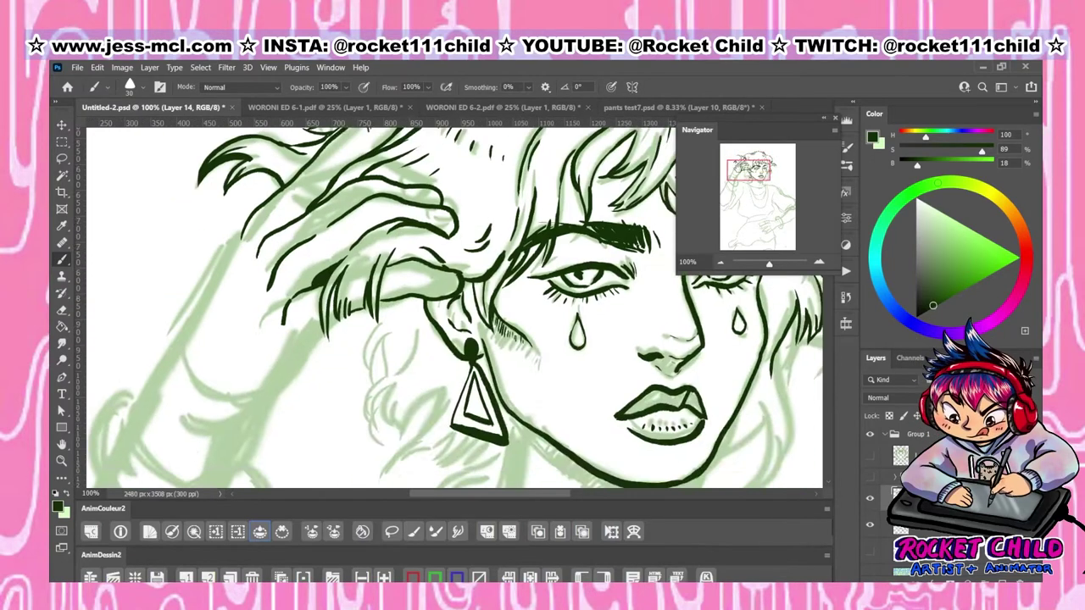
left_click_drag(379, 318, 344, 412)
left_click_drag(312, 263, 290, 405)
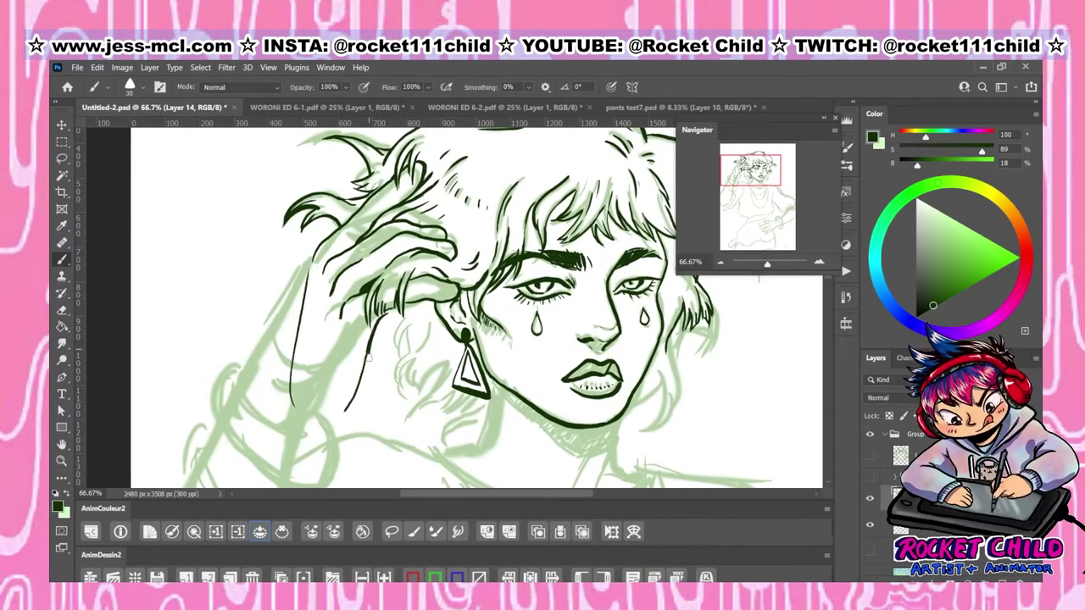
Ink the wavy hair curls hanging between the raised wrist and the triangular earring
scroll(369, 356, "up", 1)
left_click_drag(378, 182, 371, 236)
left_click_drag(397, 197, 378, 288)
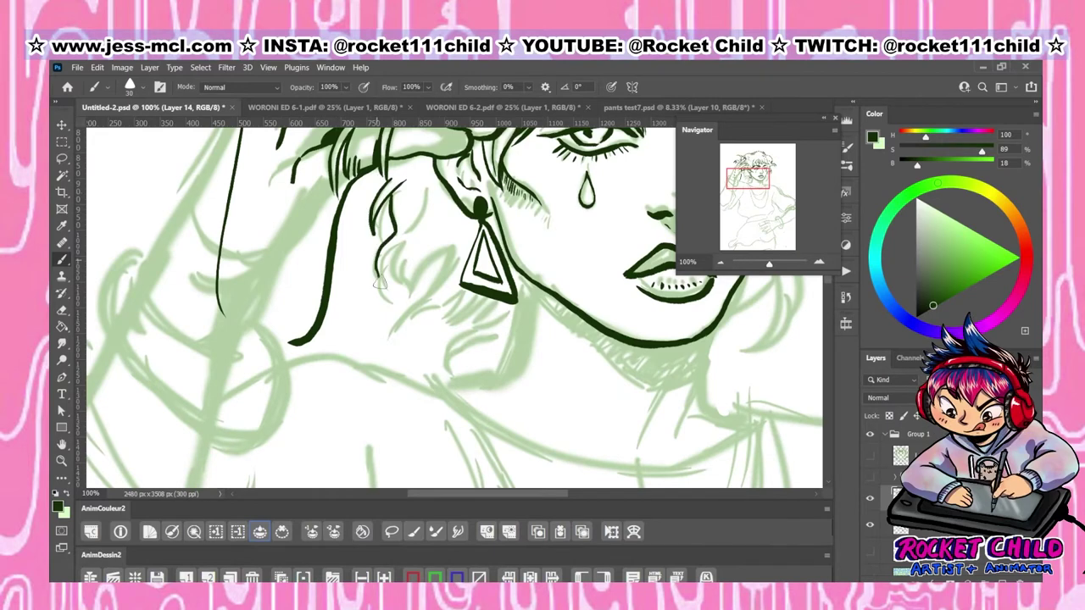
left_click_drag(428, 189, 405, 230)
left_click_drag(403, 244, 380, 290)
left_click_drag(412, 251, 395, 284)
left_click_drag(456, 249, 414, 297)
left_click_drag(459, 259, 419, 306)
left_click_drag(412, 312, 399, 329)
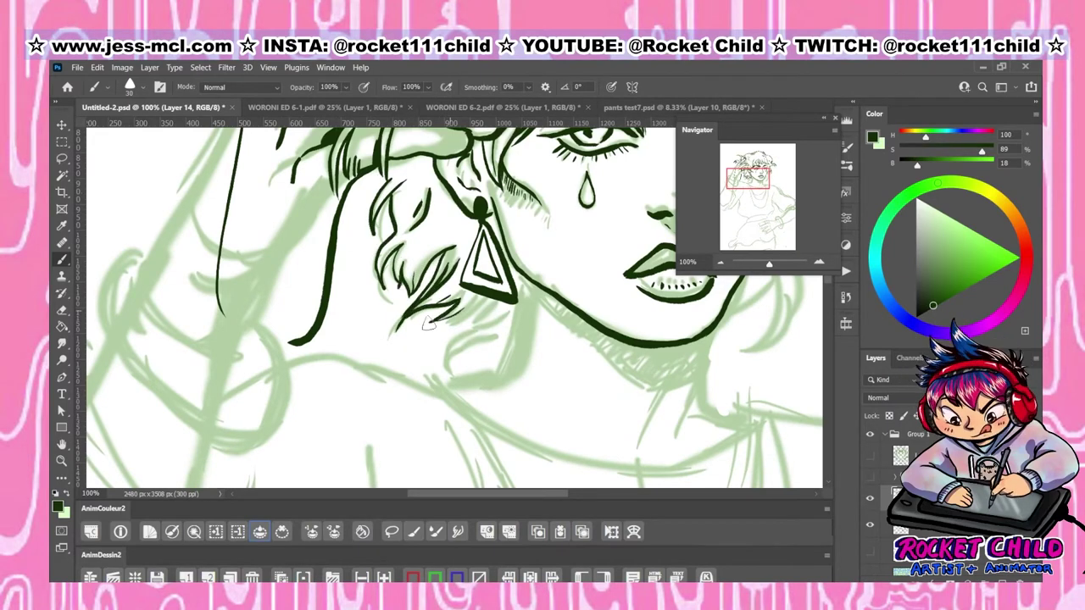
Ink the lower hair locks beneath the earring and both contours of the neck down to the shoulders
left_click_drag(486, 303, 424, 330)
left_click_drag(495, 307, 452, 344)
left_click_drag(518, 326, 446, 369)
mouse_move(534, 292)
left_mouse_down()
mouse_move(545, 356)
mouse_move(445, 387)
left_mouse_up()
left_click_drag(710, 365, 680, 434)
left_click_drag(700, 405, 753, 424)
Ink the hair locks beside the far cheek and jaw, and mark the chin's shadow area with a small x
mouse_move(533, 303)
left_mouse_down()
mouse_move(710, 366)
mouse_move(447, 439)
left_mouse_up()
left_click_drag(482, 340, 441, 397)
left_click_drag(501, 266, 462, 390)
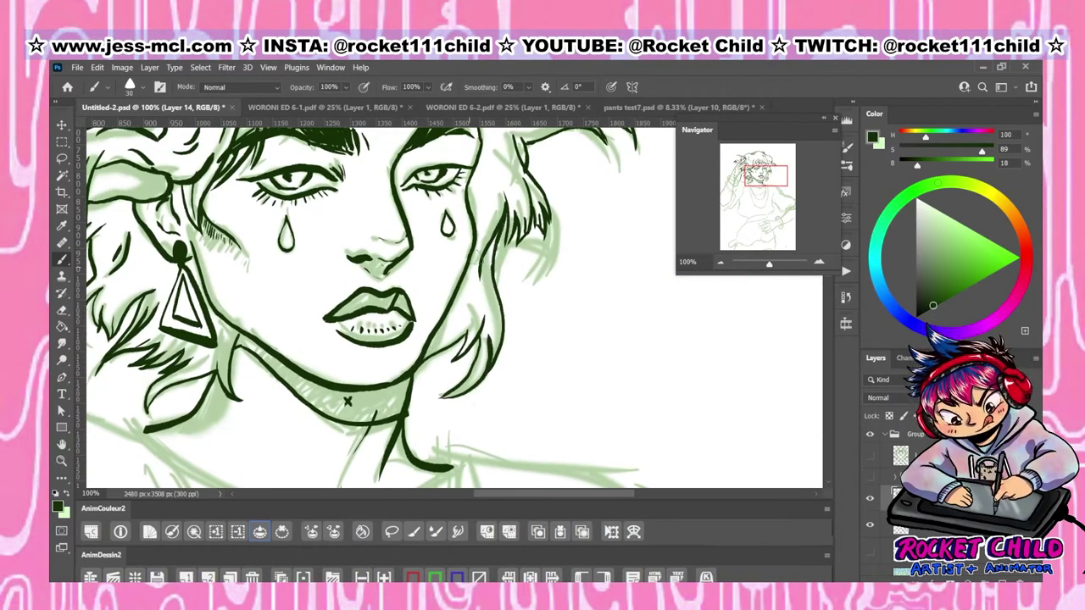
left_click_drag(346, 402, 331, 386)
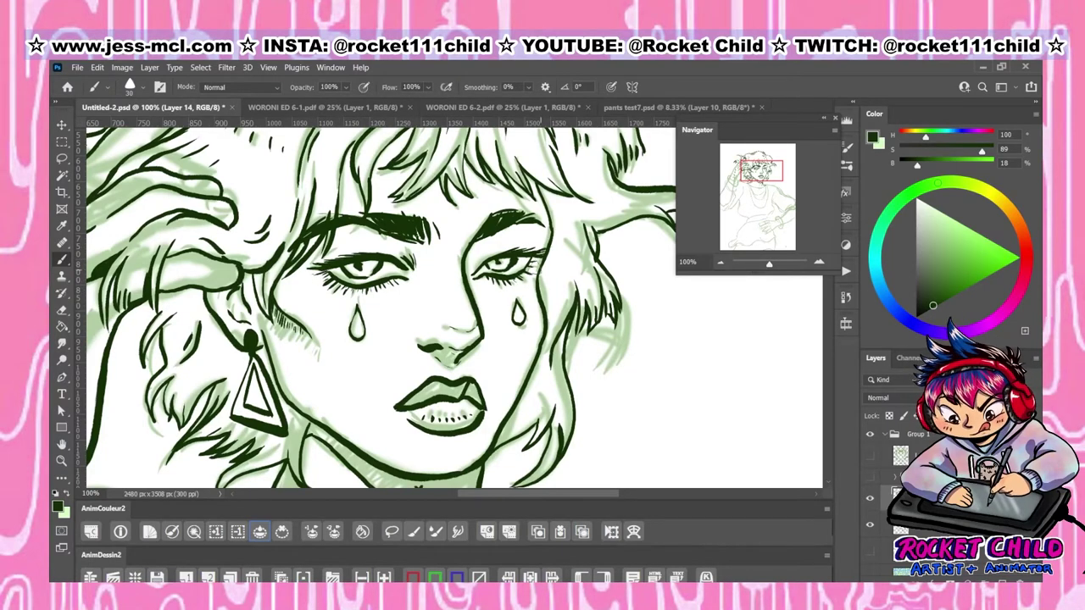
mouse_move(547, 256)
left_mouse_down()
mouse_move(509, 356)
mouse_move(474, 398)
left_mouse_up()
Ink the top's curved neckline, both sides of the torso, the lower fold and the upper edge of the waistband
left_click_drag(377, 149, 533, 153)
left_click_drag(601, 201, 589, 370)
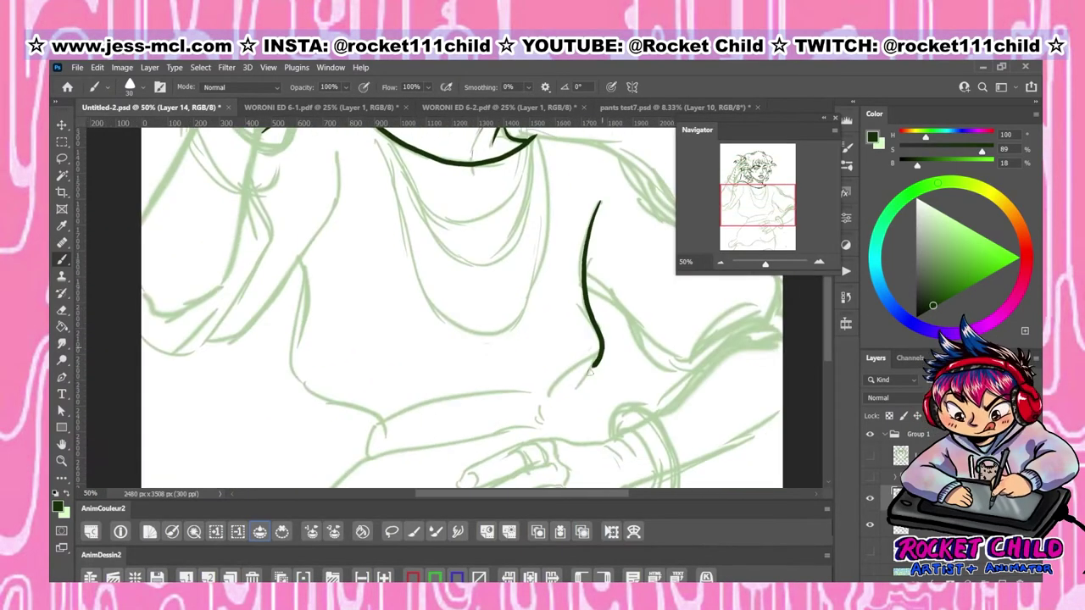
left_click_drag(300, 264, 373, 411)
left_click_drag(598, 360, 555, 398)
mouse_move(373, 415)
left_mouse_down()
mouse_move(376, 453)
mouse_move(538, 388)
left_mouse_up()
left_click_drag(339, 373, 407, 399)
left_click_drag(556, 398, 552, 428)
Ink the puffed sleeve of the lowered arm, with its underside, gathered cuff and outer shoulder line
left_click_drag(585, 284, 691, 369)
mouse_move(691, 366)
left_mouse_down()
mouse_move(767, 292)
mouse_move(778, 336)
left_mouse_up()
mouse_move(508, 255)
left_mouse_down()
mouse_move(475, 365)
mouse_move(744, 437)
left_mouse_up()
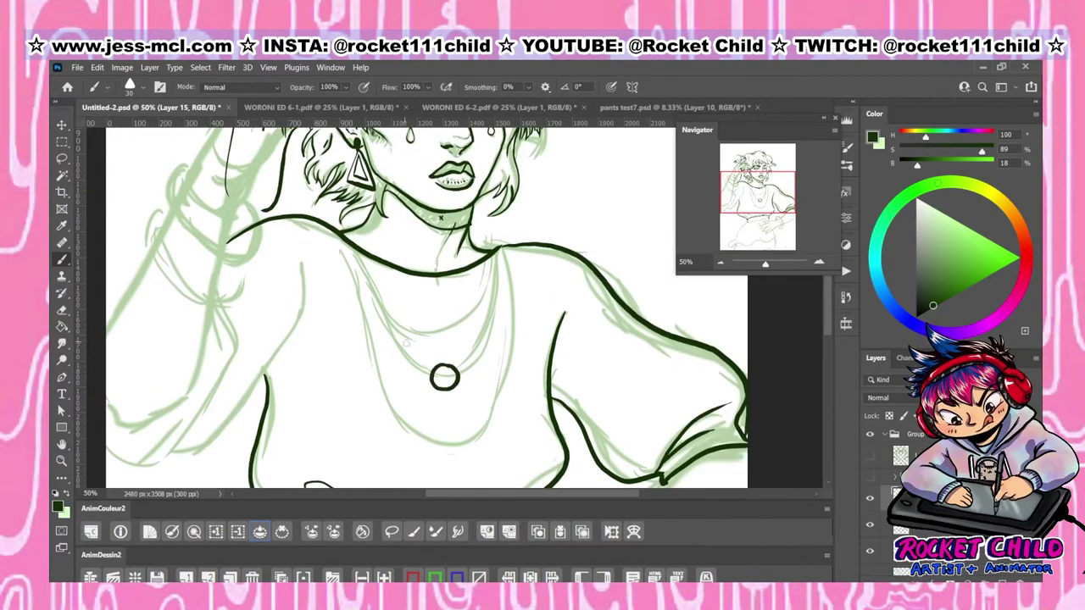
Draw the round beads of the necklace on a new layer, from the centre front up both sides to the neck
left_click_drag(404, 337, 406, 338)
left_click_drag(382, 299, 384, 300)
left_click_drag(369, 263, 370, 263)
left_click_drag(496, 294, 498, 296)
left_click_drag(494, 257, 497, 258)
left_click_drag(479, 231, 481, 234)
scroll(449, 376, "up", 3)
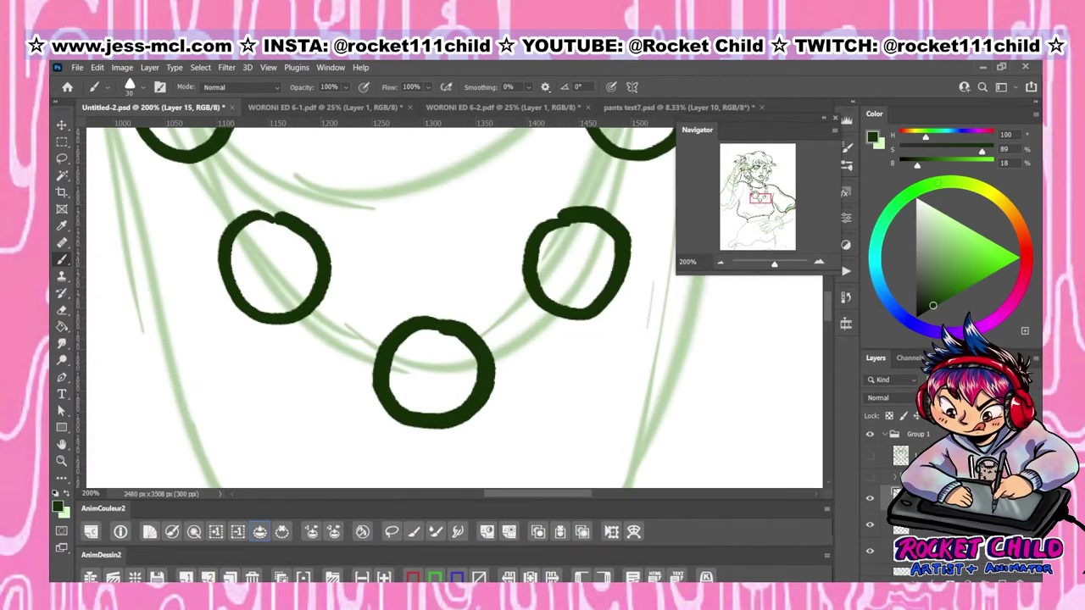
left_click_drag(310, 318, 311, 320)
mouse_move(500, 295)
left_mouse_down()
mouse_move(518, 356)
mouse_move(501, 298)
left_mouse_up()
left_click_drag(576, 151, 625, 127)
Draw pointed triangular spikes between the round beads along the necklace
left_click_drag(305, 373, 398, 440)
left_click_drag(220, 212, 339, 296)
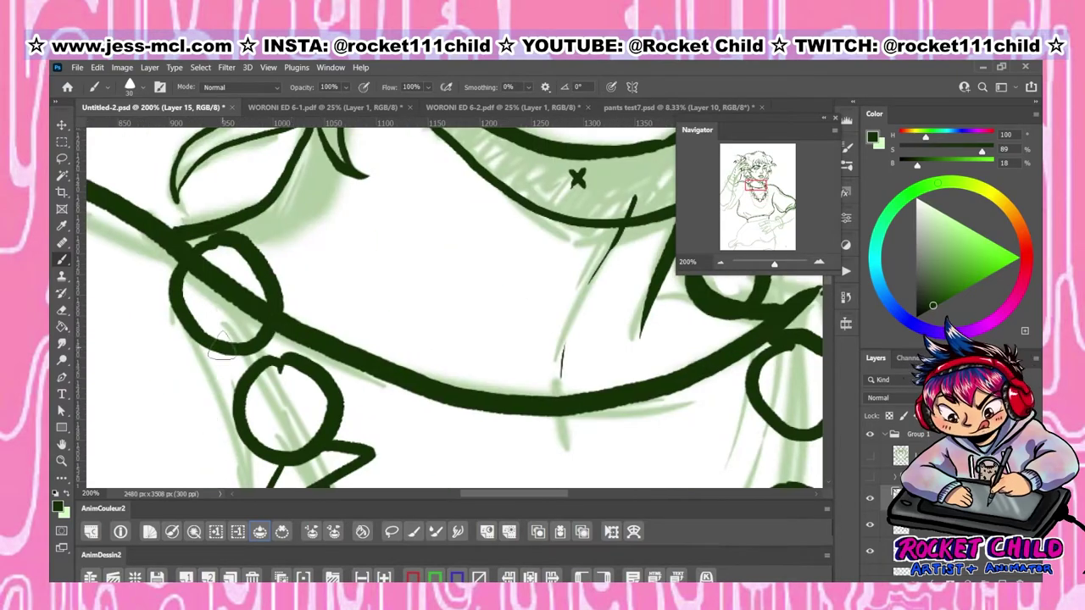
left_click_drag(200, 335, 237, 420)
left_click_drag(428, 305, 494, 433)
Draw the short double-lined necklace strand behind the beads on Layer 16
scroll(496, 434, "down", 4)
mouse_move(423, 339)
left_mouse_down()
mouse_move(474, 313)
mouse_move(484, 373)
left_mouse_up()
left_click_drag(344, 343, 470, 348)
left_click_drag(380, 379, 466, 303)
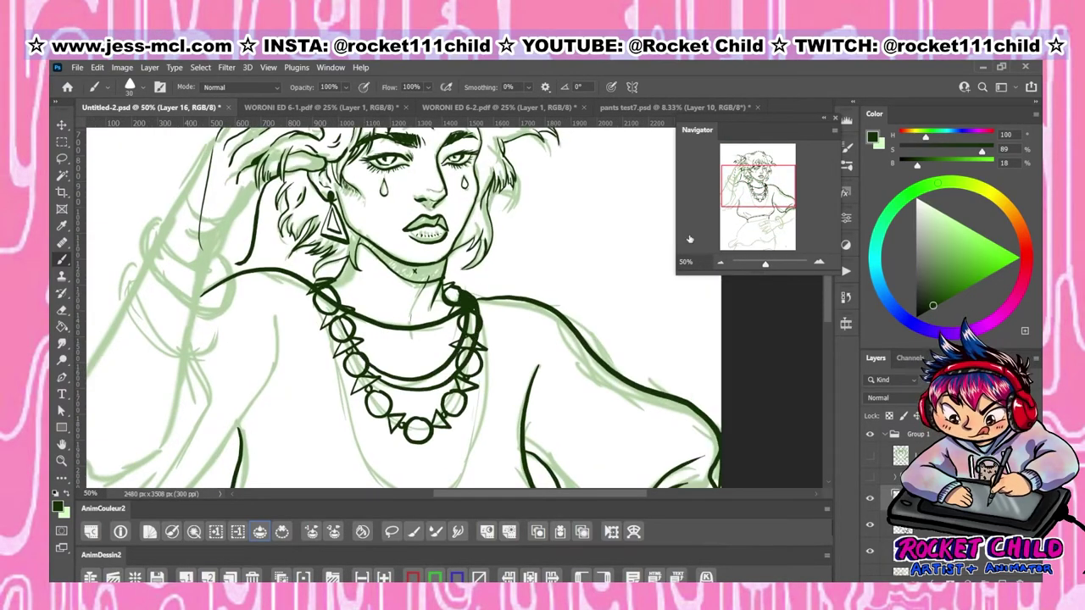
left_click_drag(423, 382, 449, 313)
Draw the long double-lined necklace with short texture marks, a hanging ring and an infinity-shaped pendant
left_click_drag(373, 263, 517, 407)
left_click_drag(369, 228, 530, 228)
left_click_drag(457, 364, 474, 280)
mouse_move(464, 337)
left_mouse_down()
mouse_move(471, 373)
mouse_move(504, 388)
left_mouse_up()
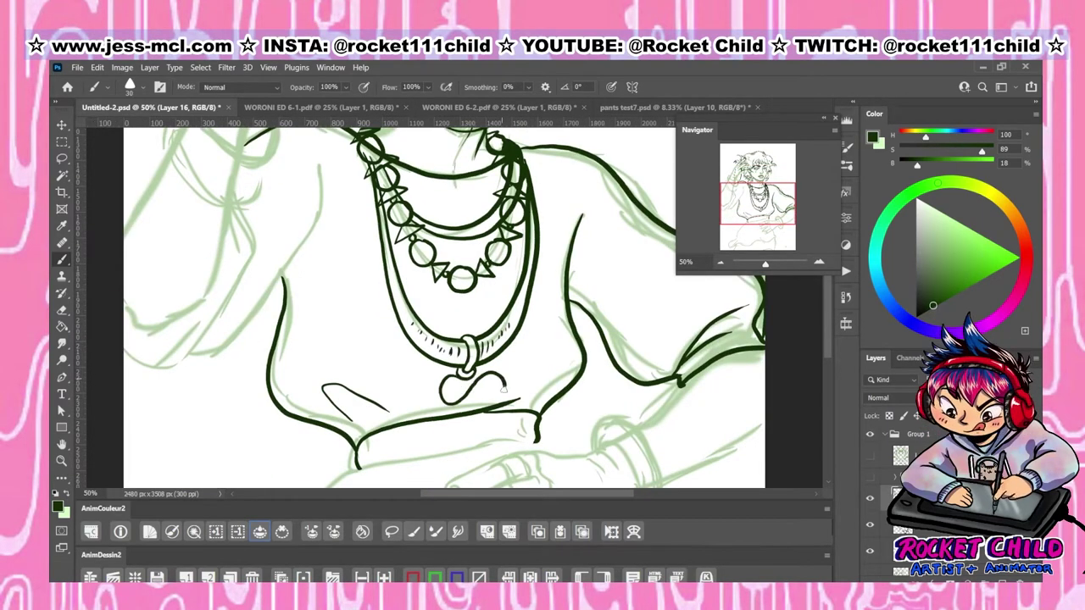
key("ctrl+0")
key("ctrl+plus")
key("ctrl+plus")
key("ctrl+plus")
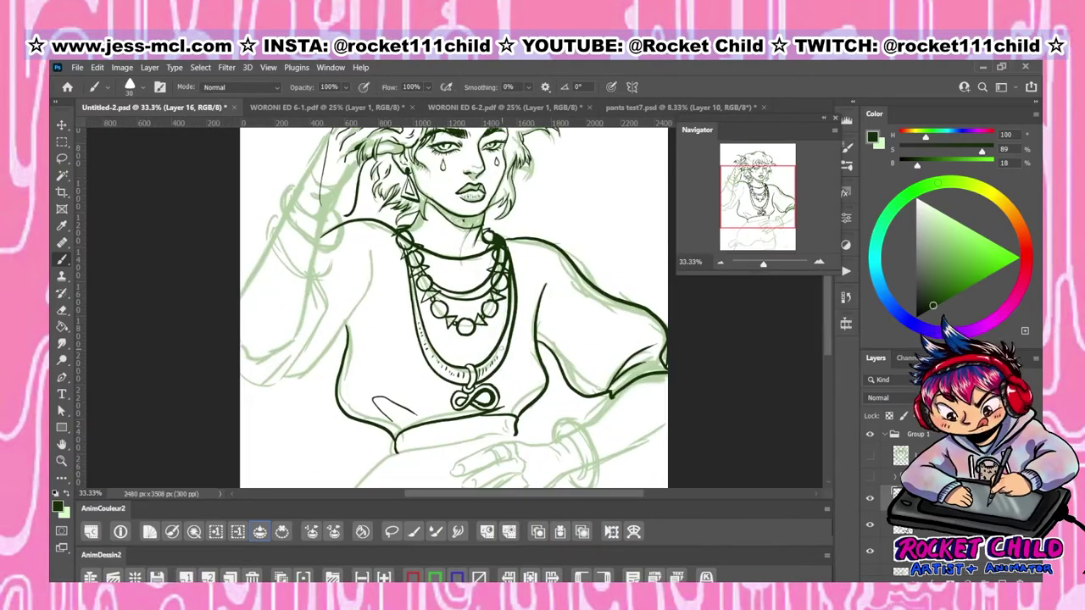
Tint the bead necklace layer bright green and fill the gap between the strands near the far shoulder with dark green on Layer 16
left_click(875, 506)
key("ctrl+plus")
key("ctrl+plus")
key("ctrl+plus")
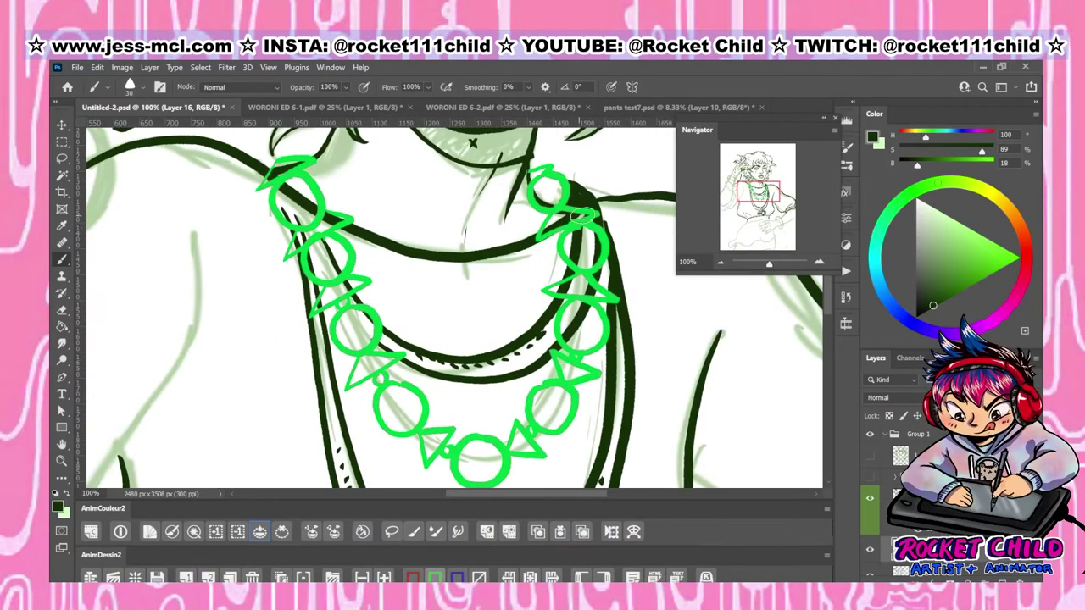
mouse_move(583, 214)
left_mouse_down()
mouse_move(606, 271)
mouse_move(610, 329)
left_mouse_up()
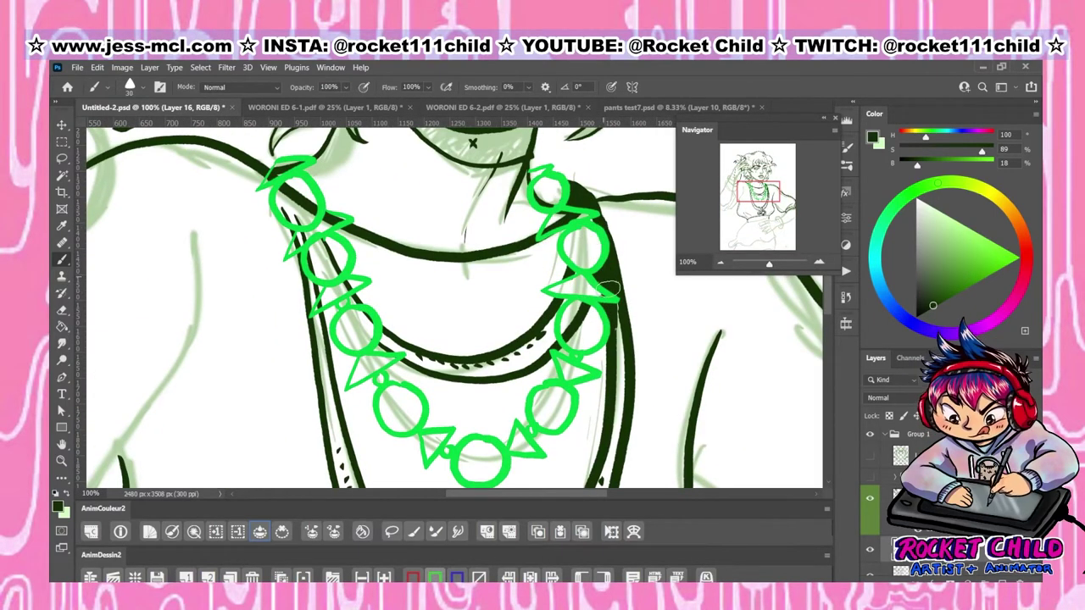
scroll(330, 271, "down", 5)
scroll(330, 271, "up", 5)
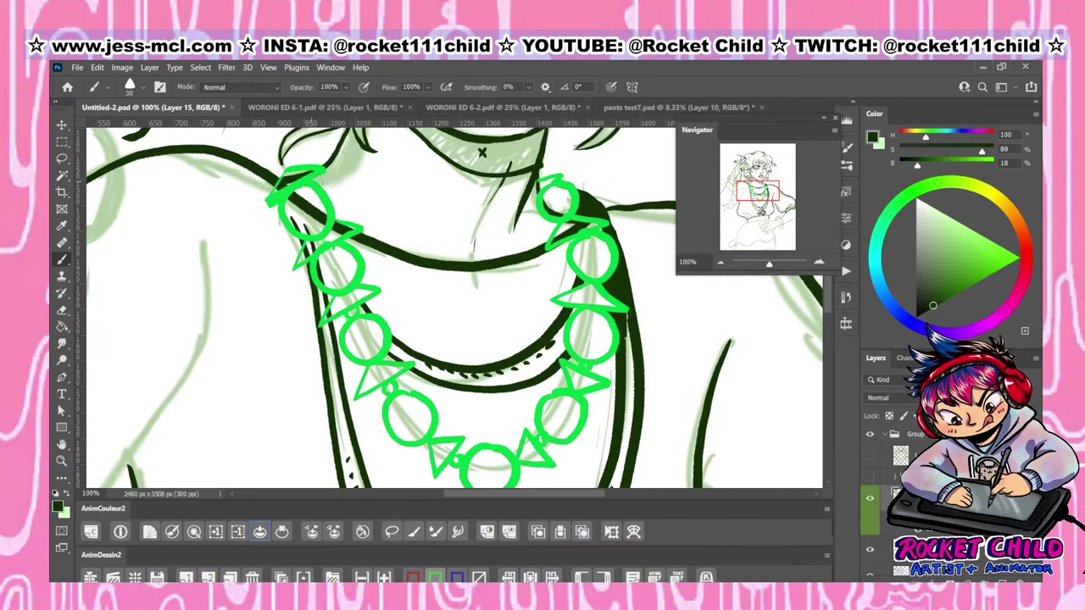
Thicken and fill the shaded sides of the triangular spikes along the bead necklace on Layer 15
left_click_drag(279, 204, 327, 174)
left_click_drag(297, 269, 360, 235)
left_click_drag(322, 336, 386, 290)
left_click_drag(356, 407, 419, 366)
scroll(454, 305, "down", 3)
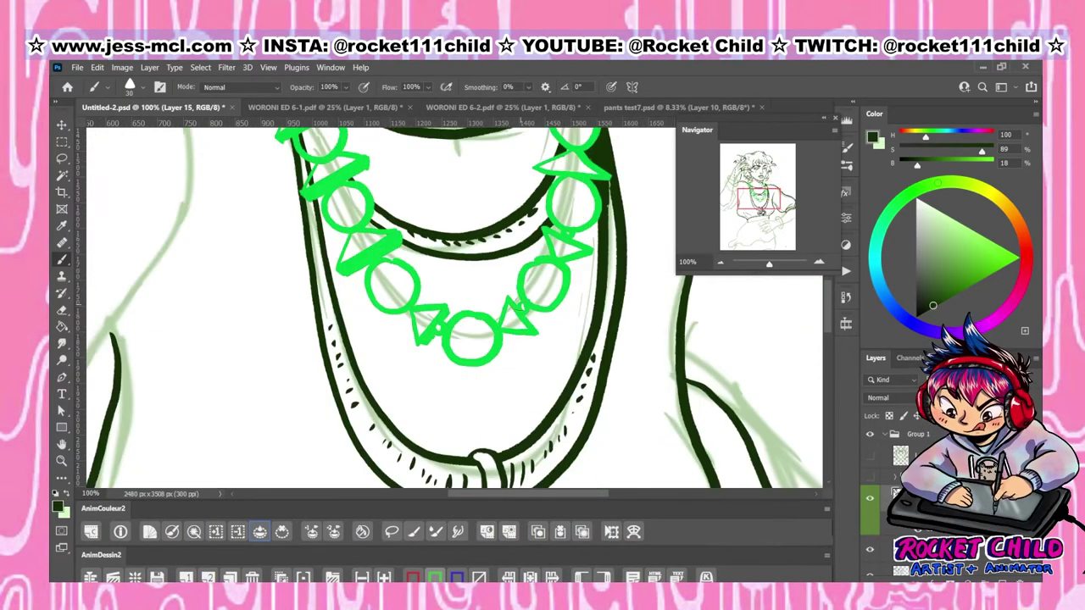
scroll(453, 305, "up", 3)
scroll(453, 305, "right", 2)
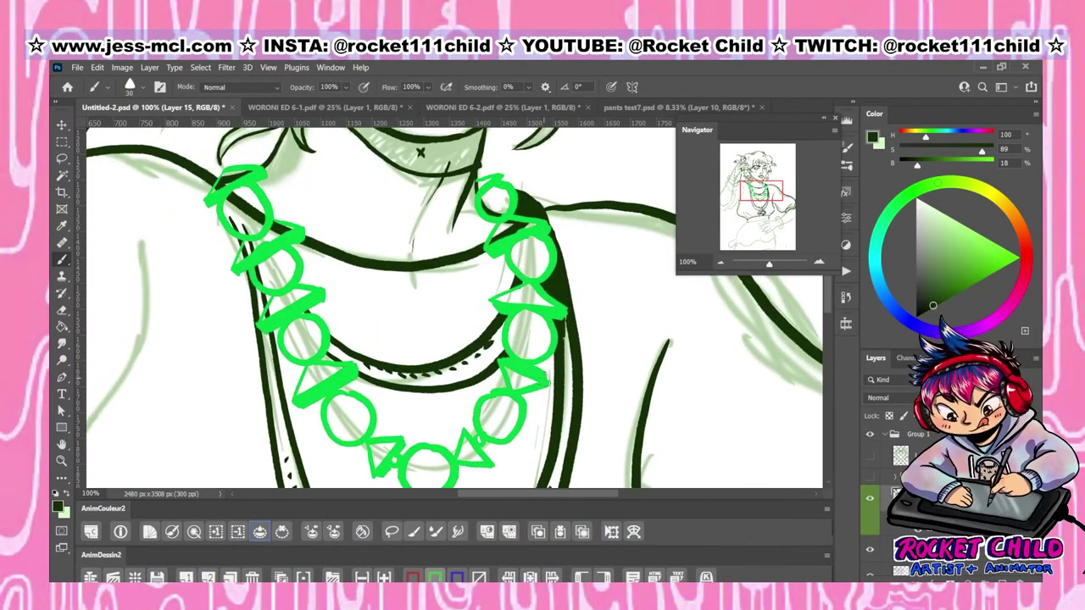
Erase the lines crossing behind the beads and merge the necklace layers into the dark green ink layer
scroll(250, 208, "down", 3)
key("alt+[")
key("e")
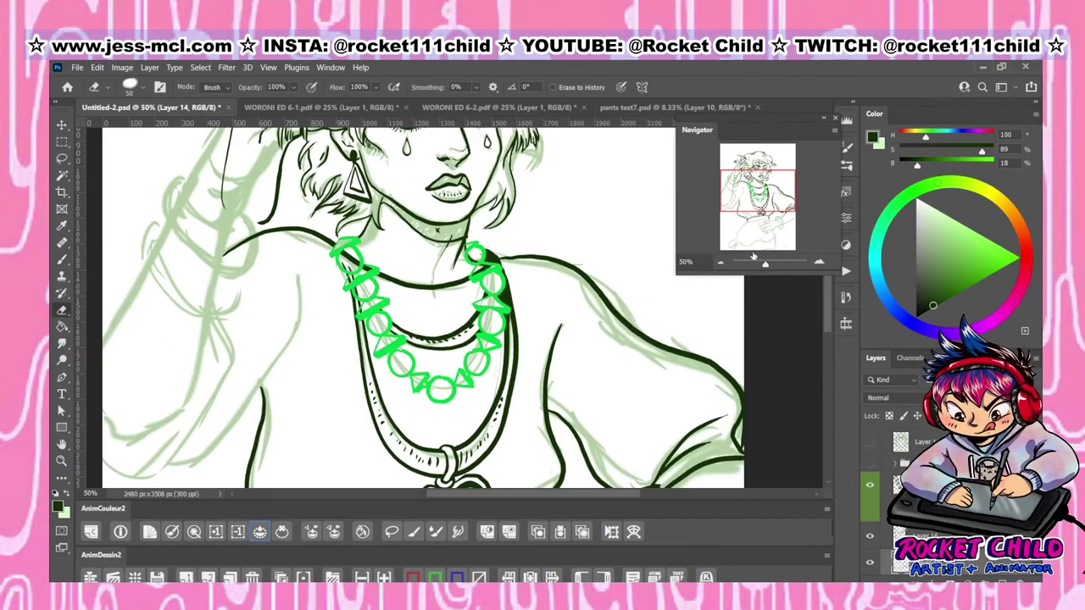
scroll(250, 208, "up", 3)
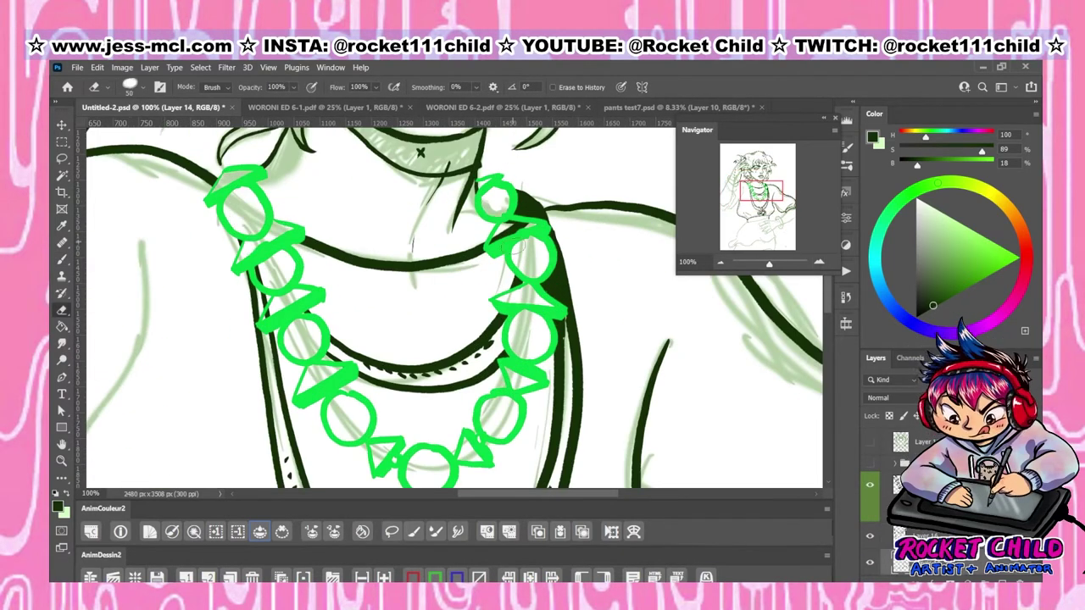
key("ctrl+e")
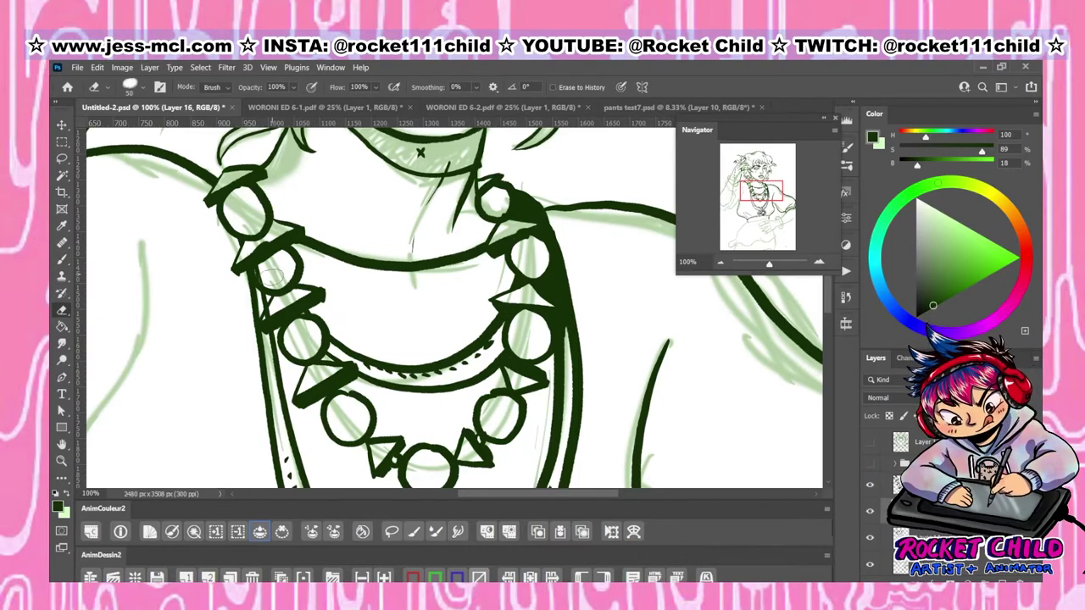
key("ctrl+0")
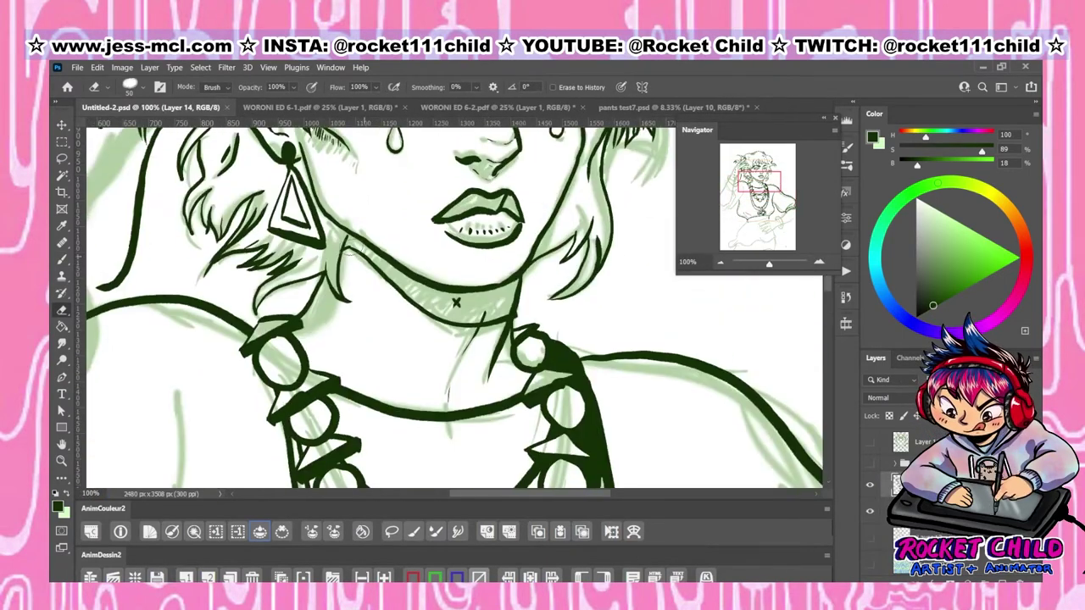
Fill the shadow under the chin with solid dark green using the brush on Layer 14
key("b")
mouse_move(456, 303)
left_mouse_down()
mouse_move(500, 315)
mouse_move(519, 305)
left_mouse_up()
scroll(517, 322, "down", 5)
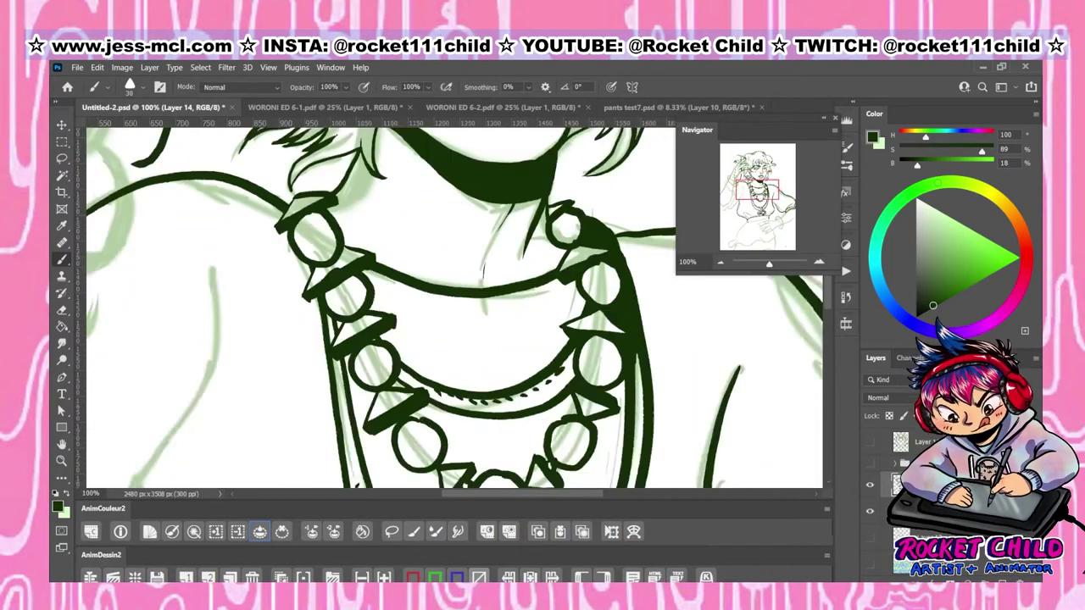
Fade the pale green guide sketch on Layer 11
key("ctrl+minus")
key("ctrl+minus")
key("ctrl+0")
key("ctrl+plus")
key("ctrl+plus")
key("ctrl+plus")
key("ctrl+plus")
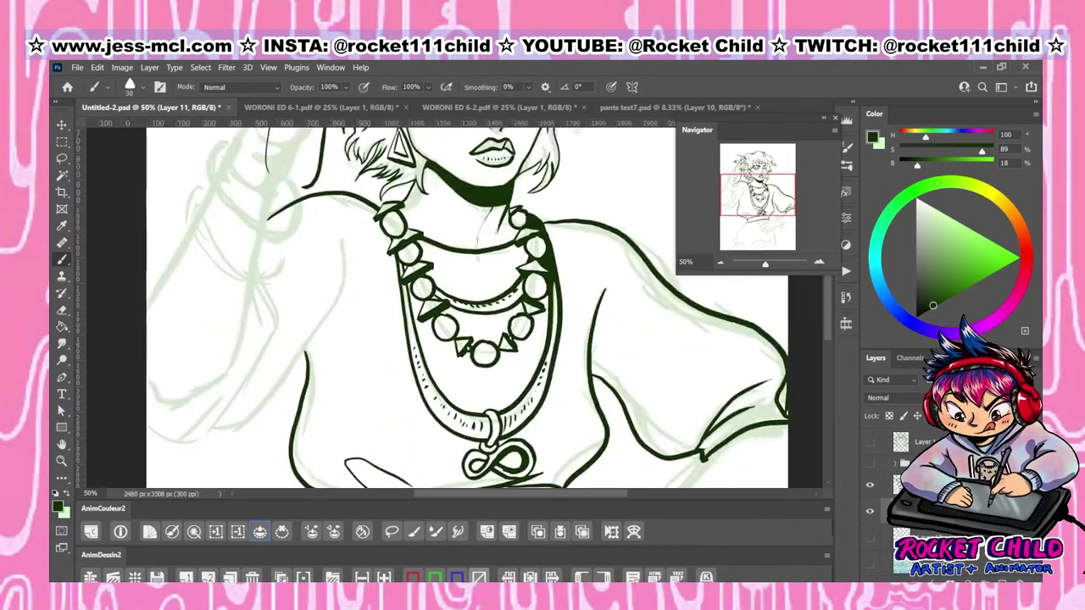
Draw the raised forearm's edges in red on Layer 15, with a thick bangle and a beaded bracelet at the wrist
key("ctrl+minus")
scroll(466, 305, "down", 3)
key("ctrl+plus")
scroll(449, 305, "up", 3)
left_click_drag(244, 360, 227, 485)
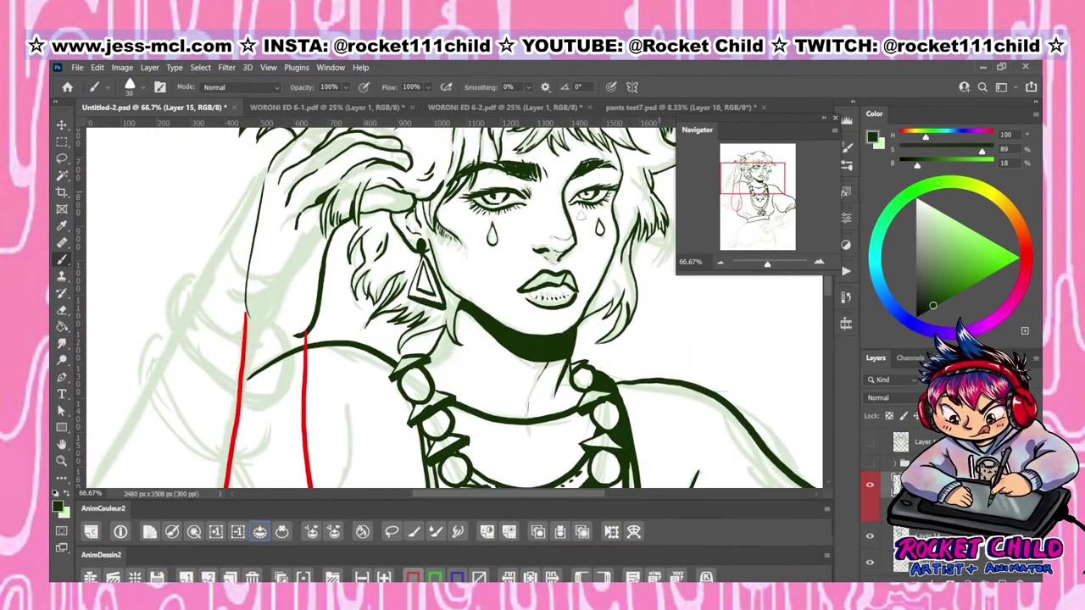
left_click_drag(234, 340, 330, 348)
left_click_drag(220, 405, 298, 417)
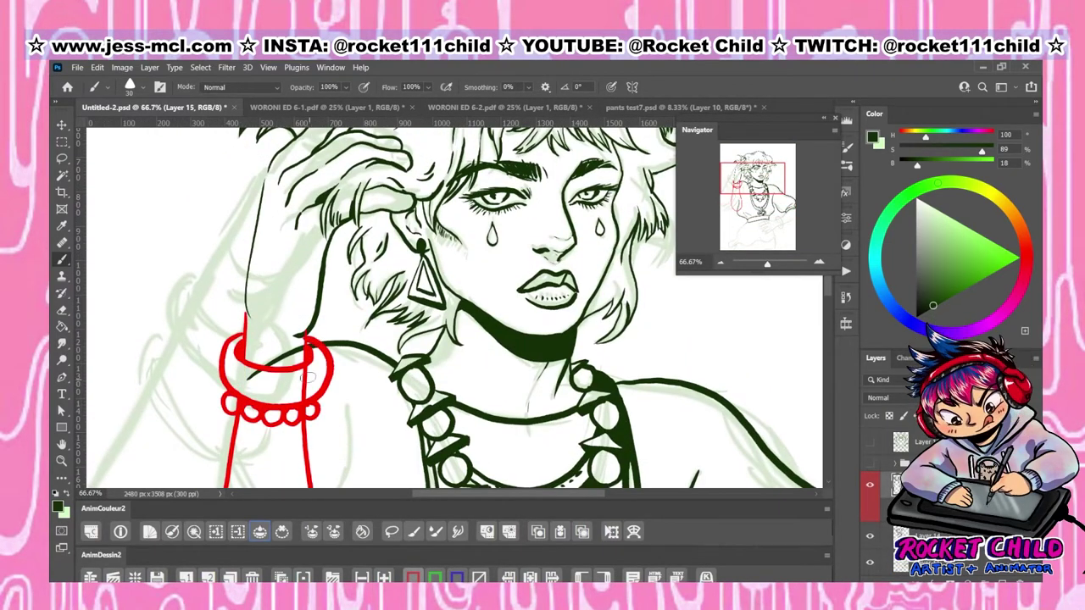
Redraw and thicken both edges of the raised forearm in red down to a pointed elbow
key("ctrl+0")
key("ctrl+plus")
key("ctrl+plus")
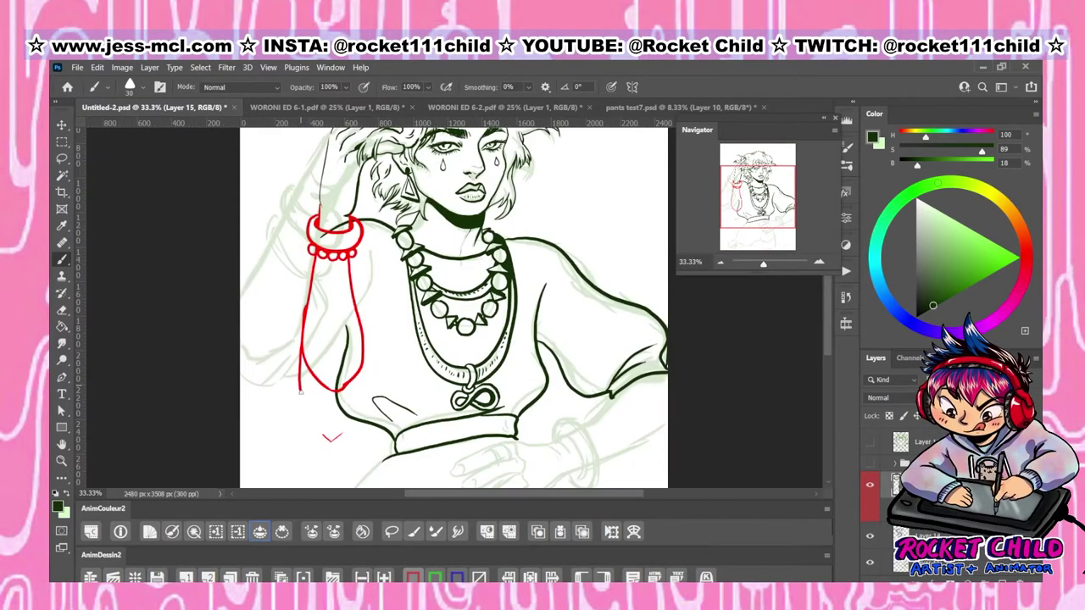
left_click_drag(300, 392, 363, 290)
left_click_drag(303, 314, 306, 361)
left_click_drag(356, 293, 364, 366)
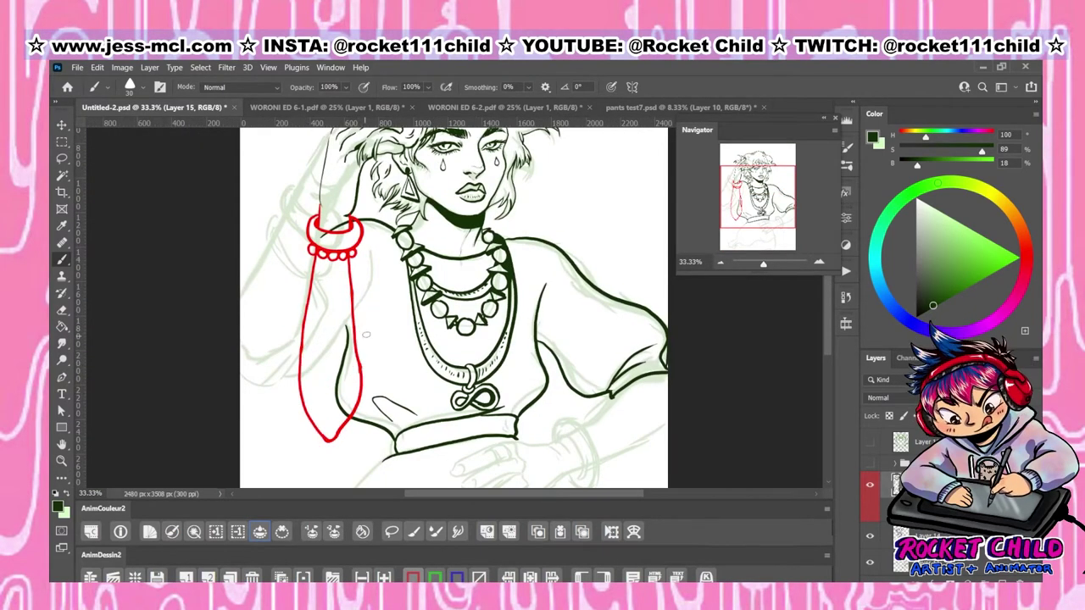
left_click_drag(307, 265, 302, 373)
left_click(818, 262)
left_click_drag(351, 257, 329, 444)
Ink the loose sleeve draped around the raised forearm and elbow in dark green on Layer 16
left_click(819, 263)
key("ctrl+minus")
key("ctrl+minus")
key("ctrl+minus")
left_click_drag(402, 315, 403, 411)
left_click_drag(326, 406, 407, 424)
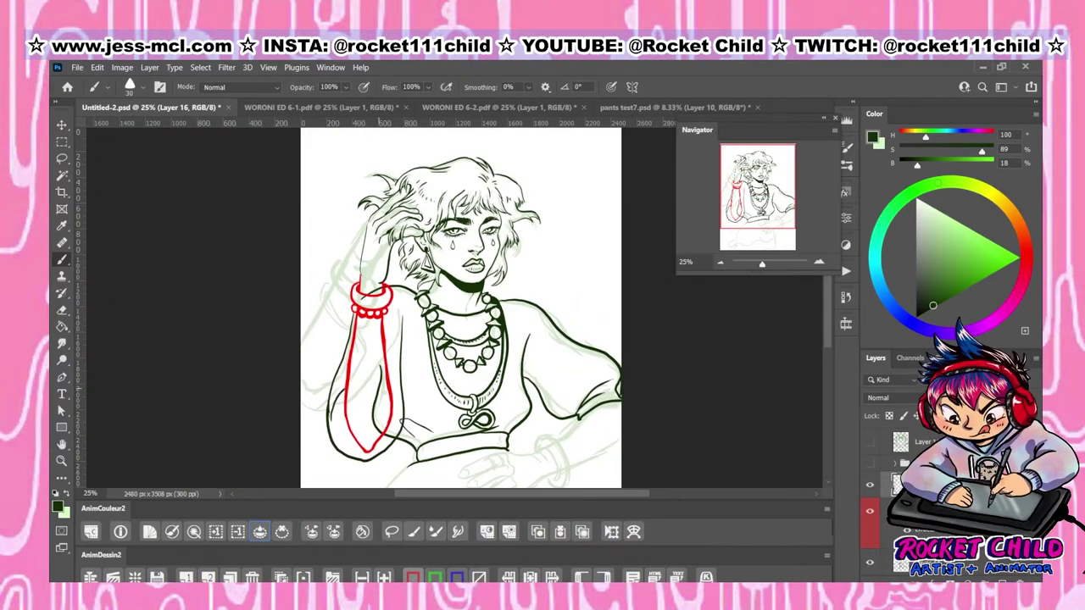
Merge the red arm and bracelet lines and the sleeve into the dark green ink layer, and save the document
key("alt+bracketleft")
key("alt+bracketleft")
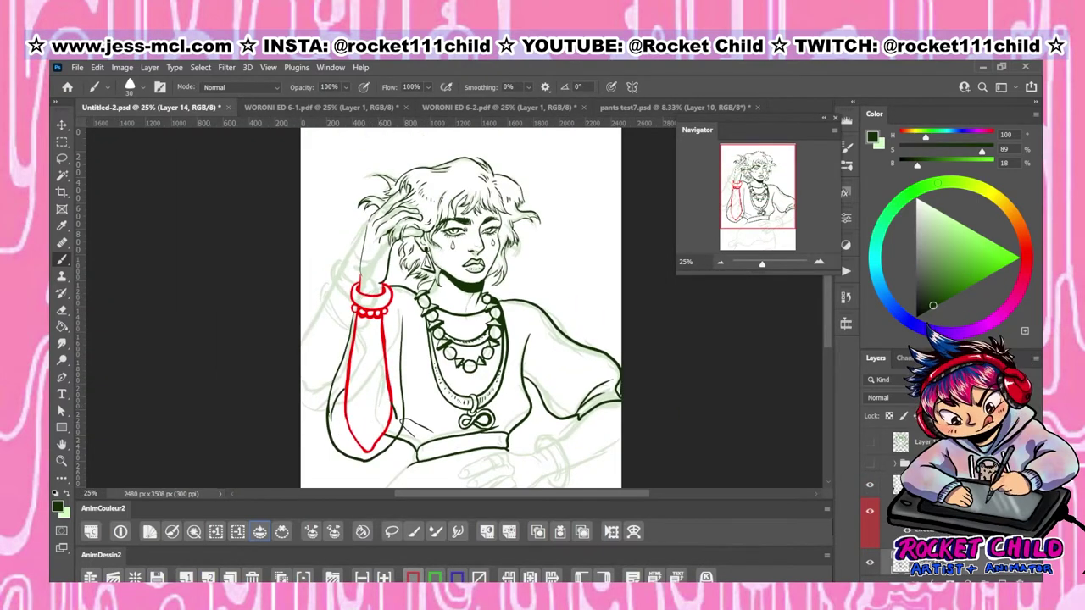
key("Delete")
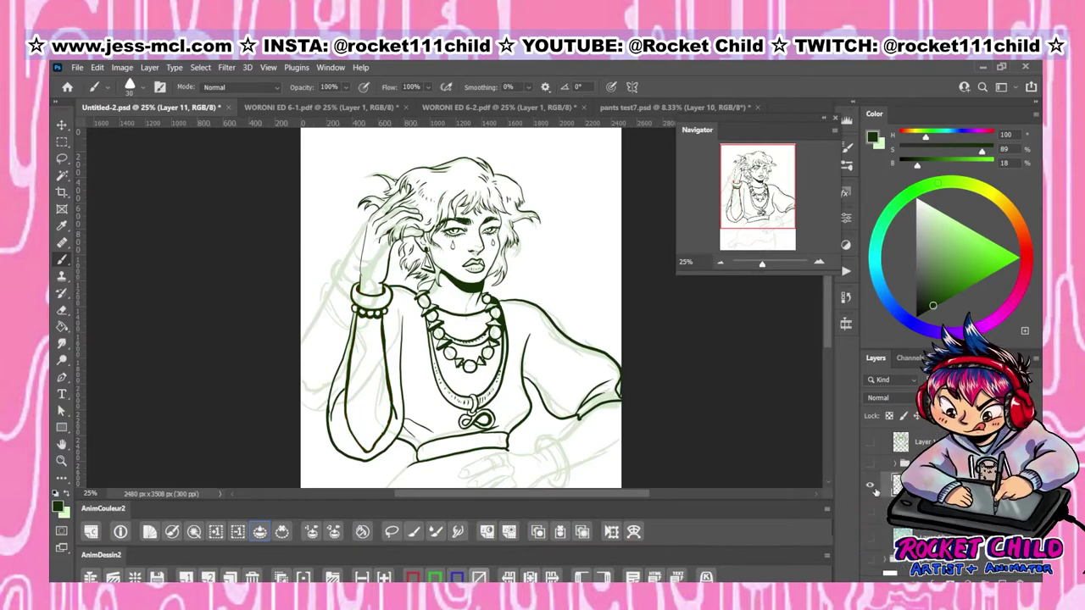
key("ctrl+s")
Ink the lowered wrist's thick bangle and the upper contour of the wrist on Layer 15
scroll(458, 305, "down", 3)
scroll(471, 386, "up", 2)
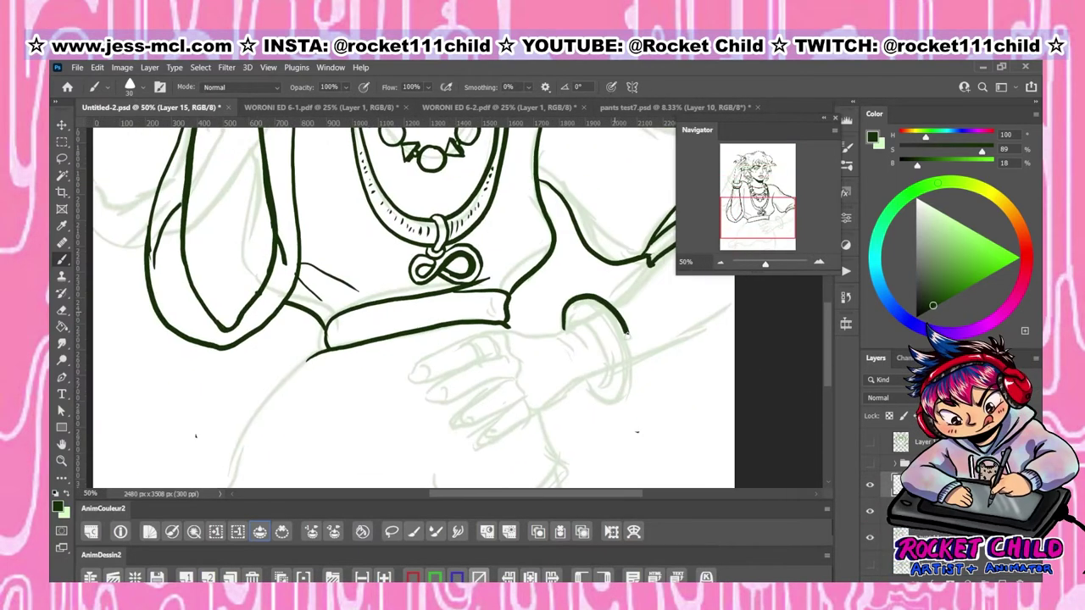
left_click_drag(566, 305, 598, 398)
left_click_drag(585, 322, 593, 381)
left_click_drag(508, 335, 581, 324)
Ink the four fingers of the lowered hand, its underside back to the bangle and the knuckle line
left_click_drag(412, 380, 498, 359)
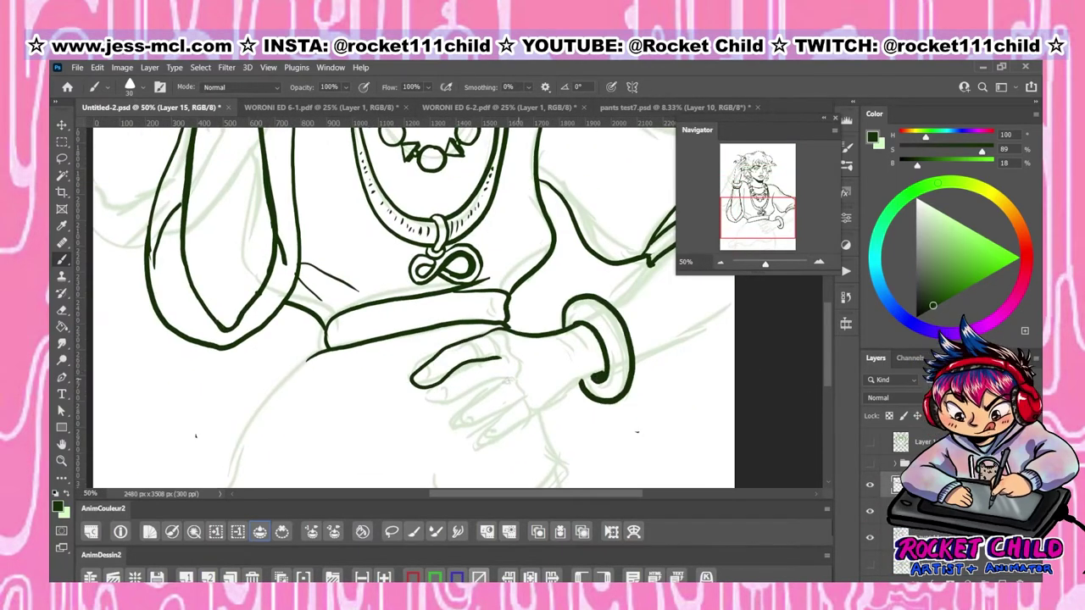
left_click_drag(424, 408, 502, 378)
left_click_drag(451, 431, 512, 395)
left_click_drag(486, 444, 581, 383)
left_click_drag(507, 338, 529, 391)
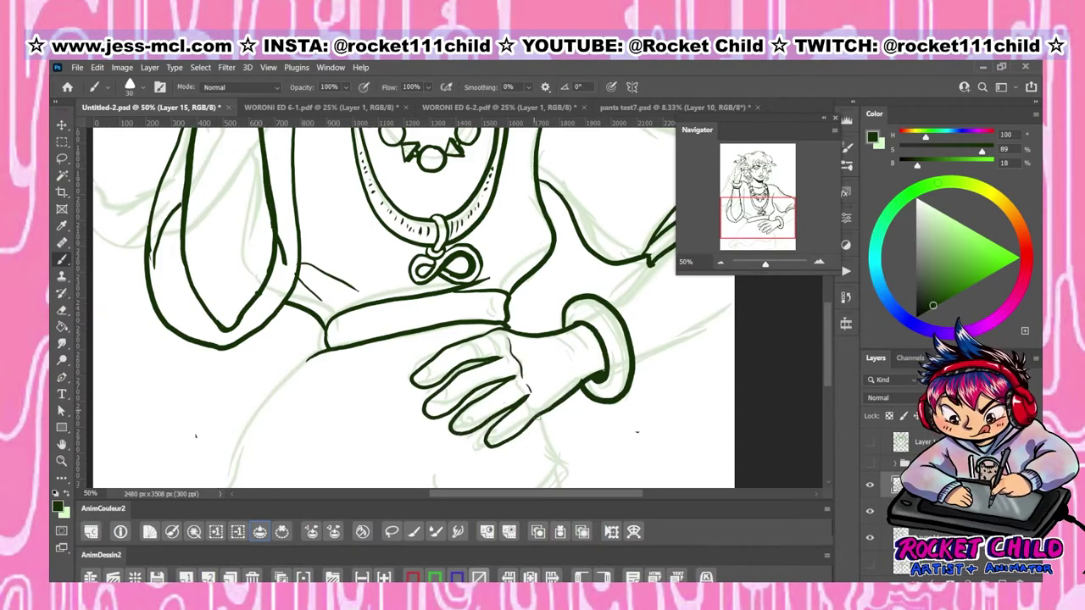
Ink the fingernails and small finger details of the lowered hand
left_click(846, 297)
mouse_move(431, 412)
left_mouse_down()
mouse_move(450, 395)
mouse_move(429, 370)
left_mouse_up()
mouse_move(439, 361)
left_mouse_down()
mouse_move(444, 350)
mouse_move(502, 361)
mouse_move(507, 407)
left_mouse_up()
Ink the flared lower part of the top beneath the waistband, its wavy hem and the leg contour below
left_click_drag(765, 262, 762, 262)
left_click_drag(475, 356, 515, 309)
mouse_move(417, 405)
left_mouse_down()
mouse_move(373, 470)
mouse_move(479, 449)
left_mouse_up()
mouse_move(477, 455)
left_mouse_down()
mouse_move(573, 434)
mouse_move(563, 446)
left_mouse_up()
left_click_drag(403, 461, 393, 486)
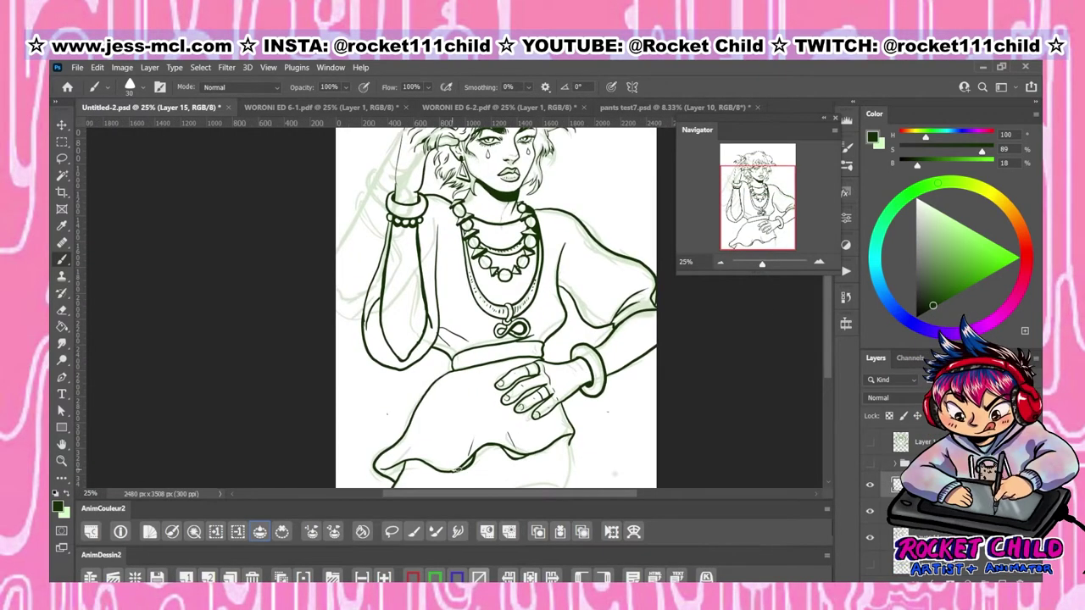
left_click_drag(434, 469, 475, 458)
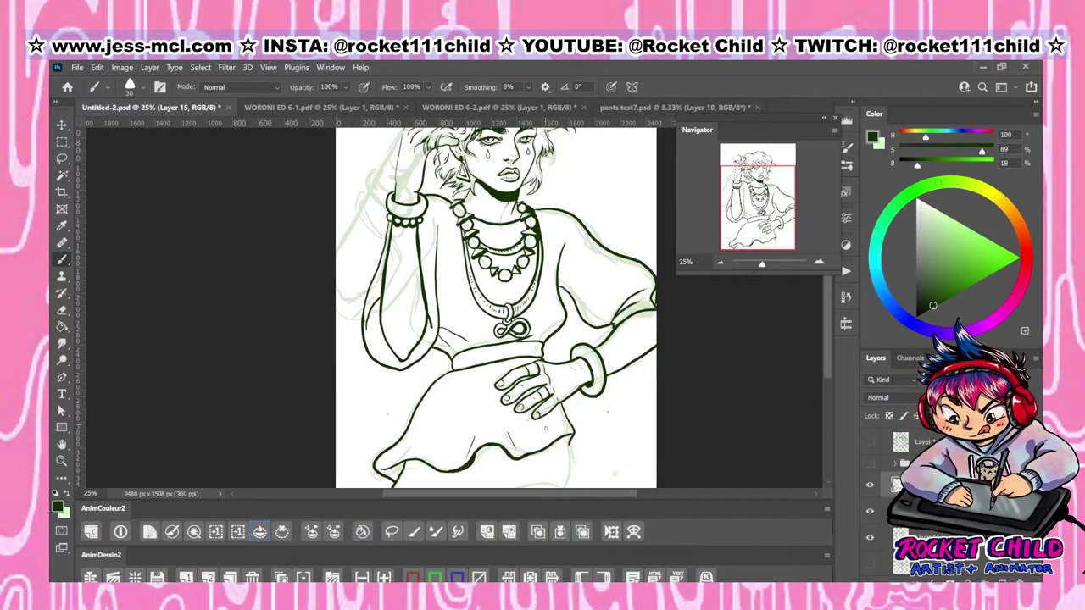
scroll(556, 451, "down", 2)
left_click(846, 297)
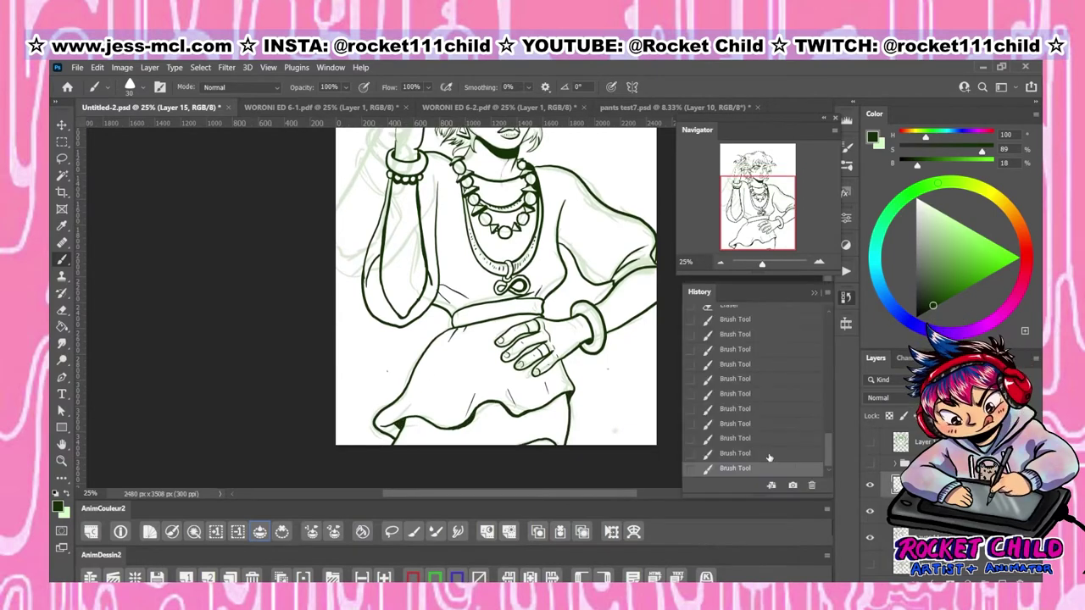
Hide the sketch layers and check the inked figure on plain white and over the drip-patterned backdrop
key("ctrl+plus")
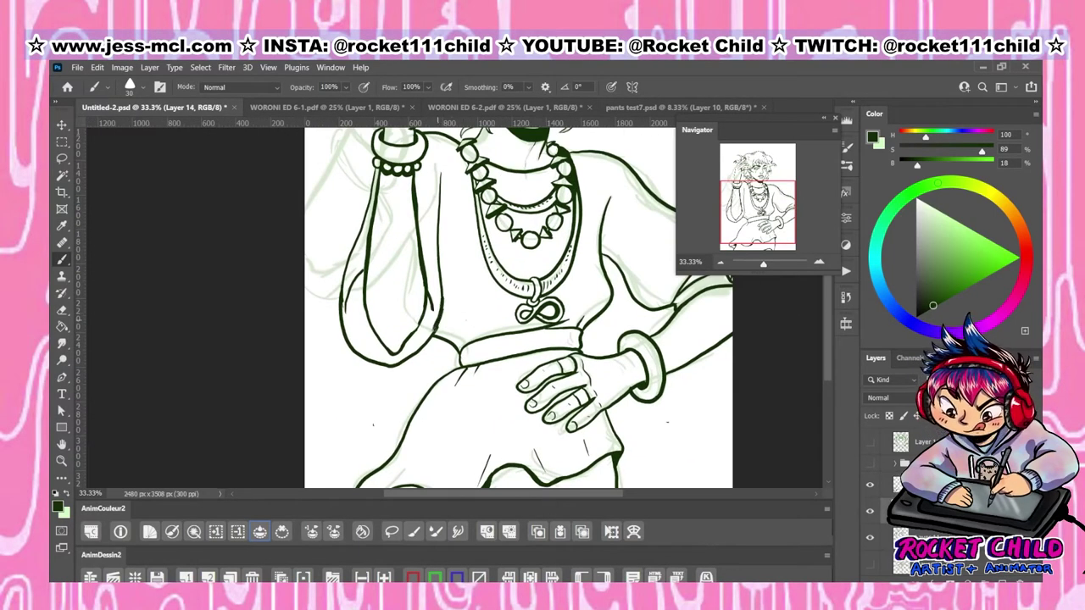
key("ctrl+minus")
key("ctrl+minus")
key("ctrl+j")
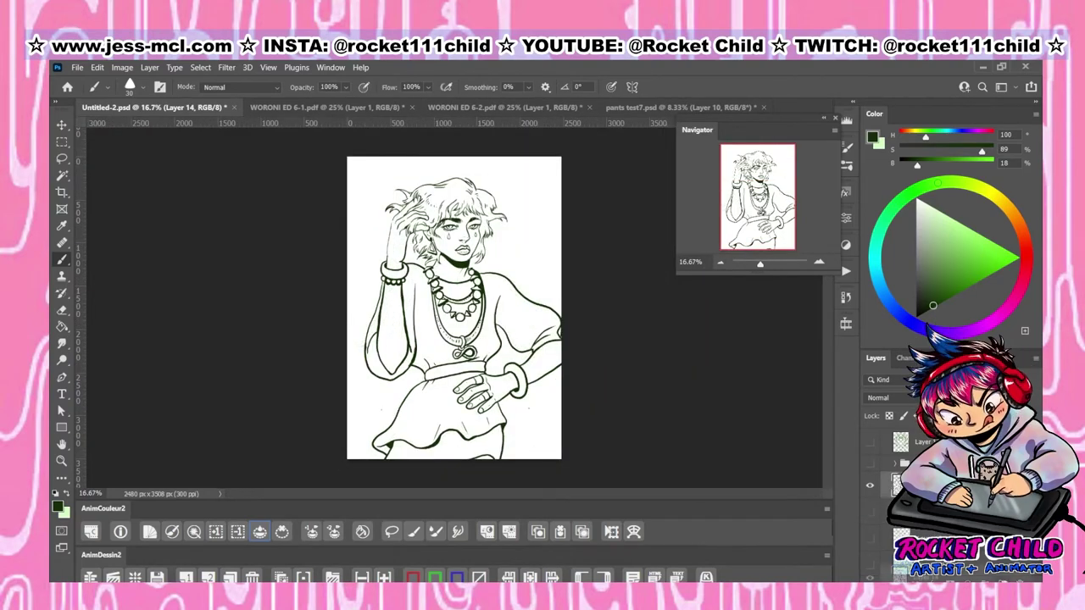
left_click(353, 569)
key("ctrl+z")
key("ctrl+z")
scroll(359, 247, "up", 4)
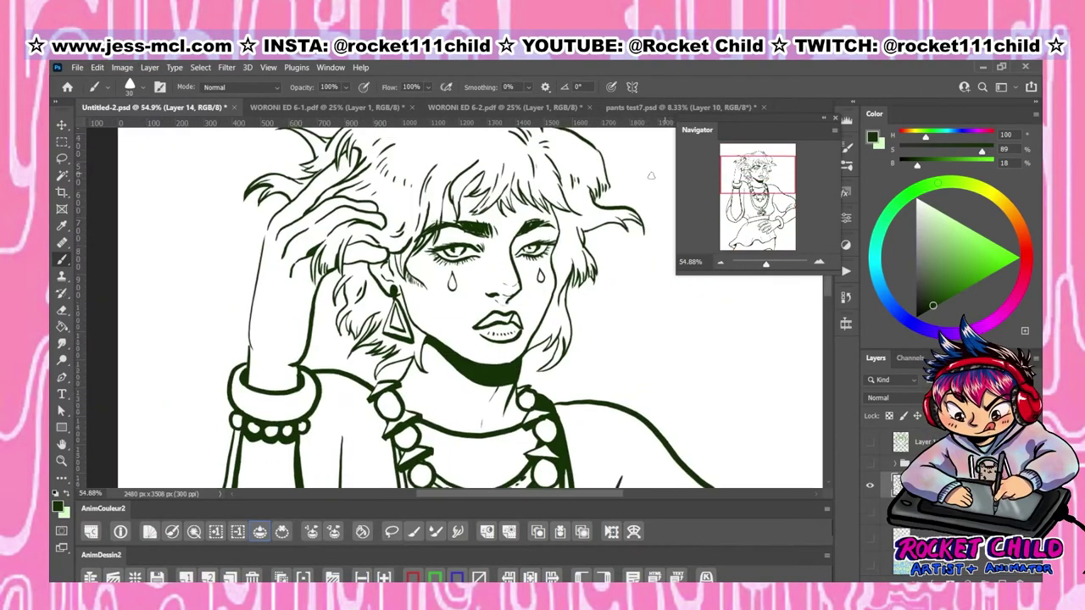
left_click(722, 263)
left_click(721, 262)
left_click(722, 263)
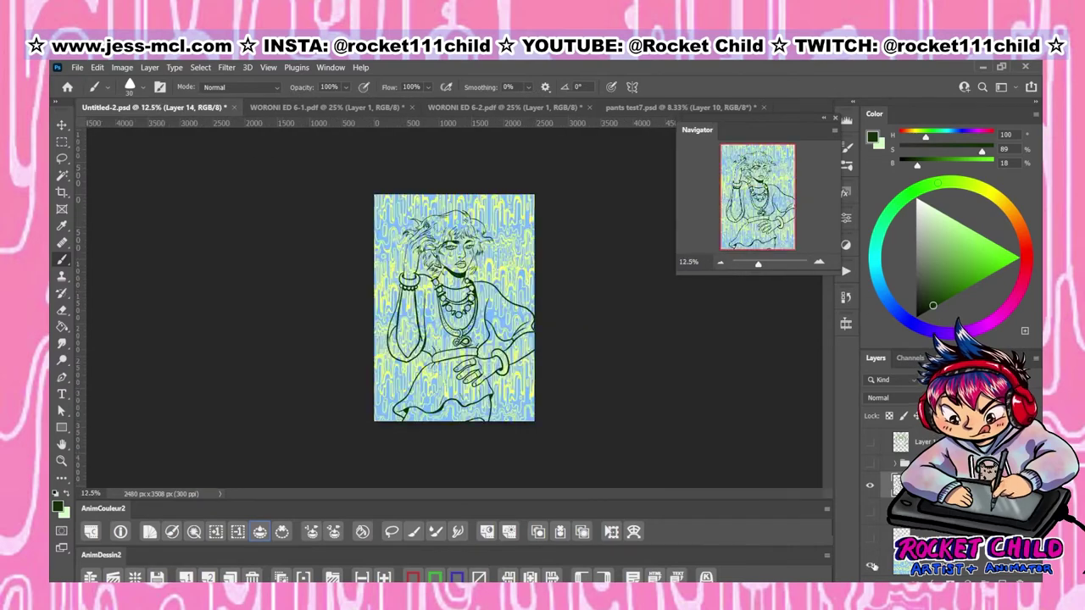
On a new layer with the backdrop hidden, fill the lips and the hair along the far cheek with green (H 100, S 100, B 36)
key("ctrl+shift+alt+n")
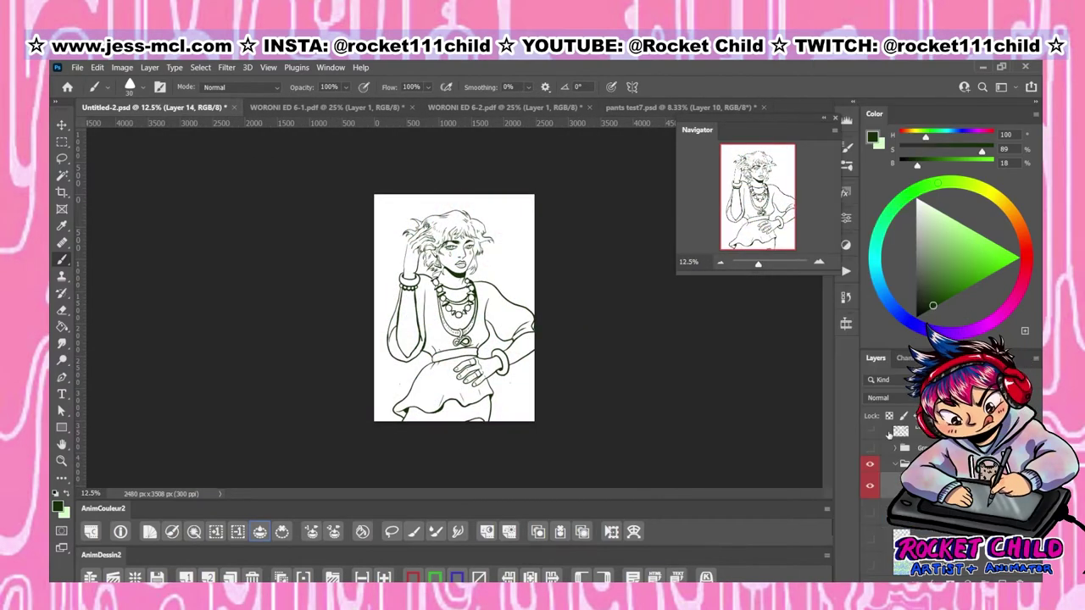
scroll(437, 239, "up", 5)
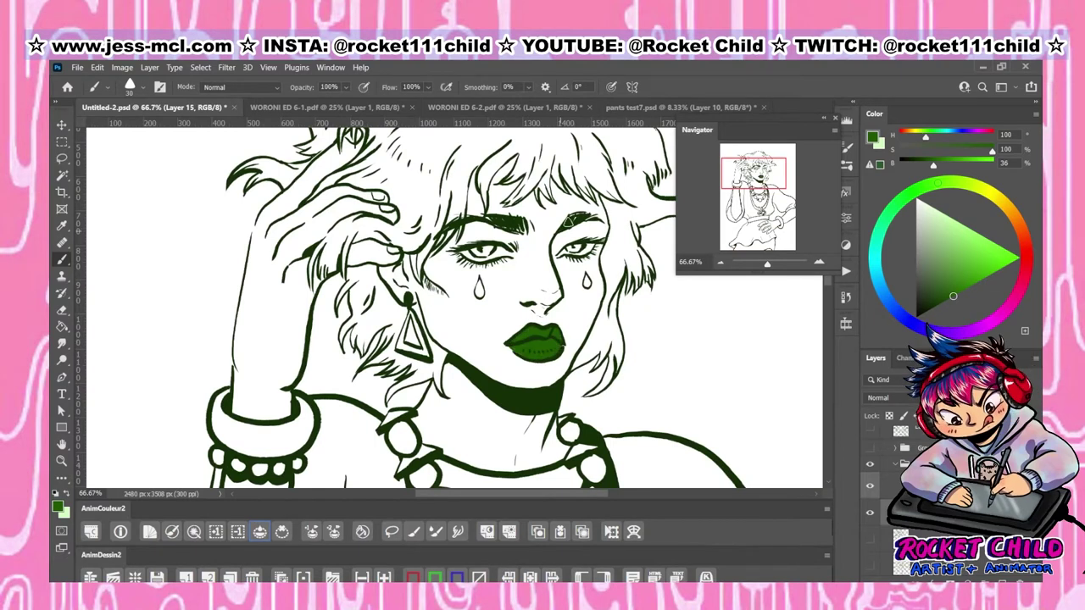
key("l")
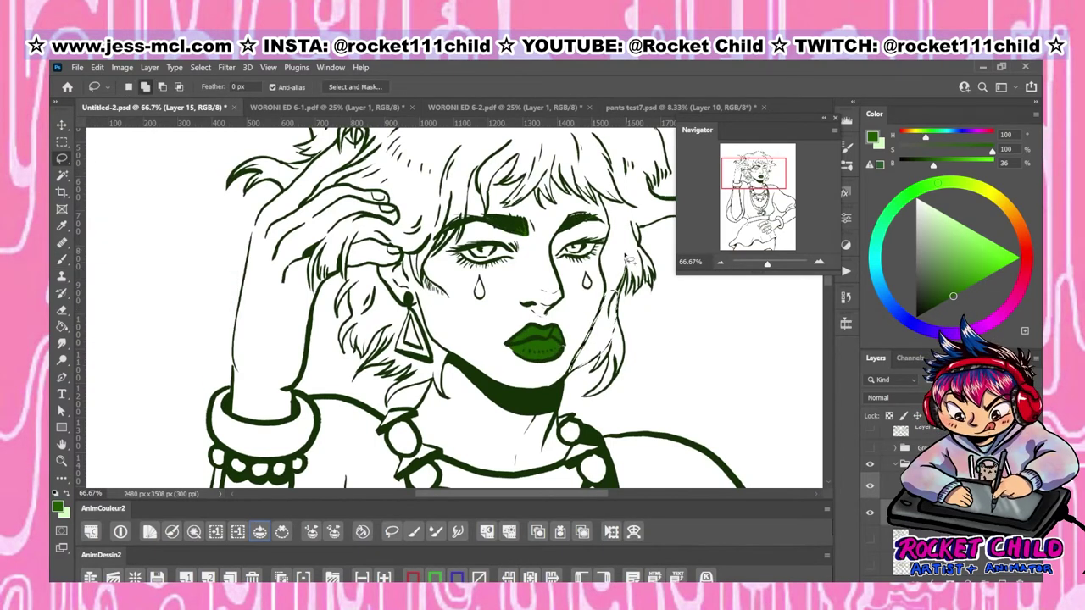
mouse_move(617, 391)
left_mouse_down()
mouse_move(634, 286)
mouse_move(649, 292)
mouse_move(651, 270)
mouse_move(659, 292)
mouse_move(623, 197)
left_mouse_up()
key("alt+BackSpace")
key("ctrl+d")
key("b")
left_click_drag(647, 287, 550, 296)
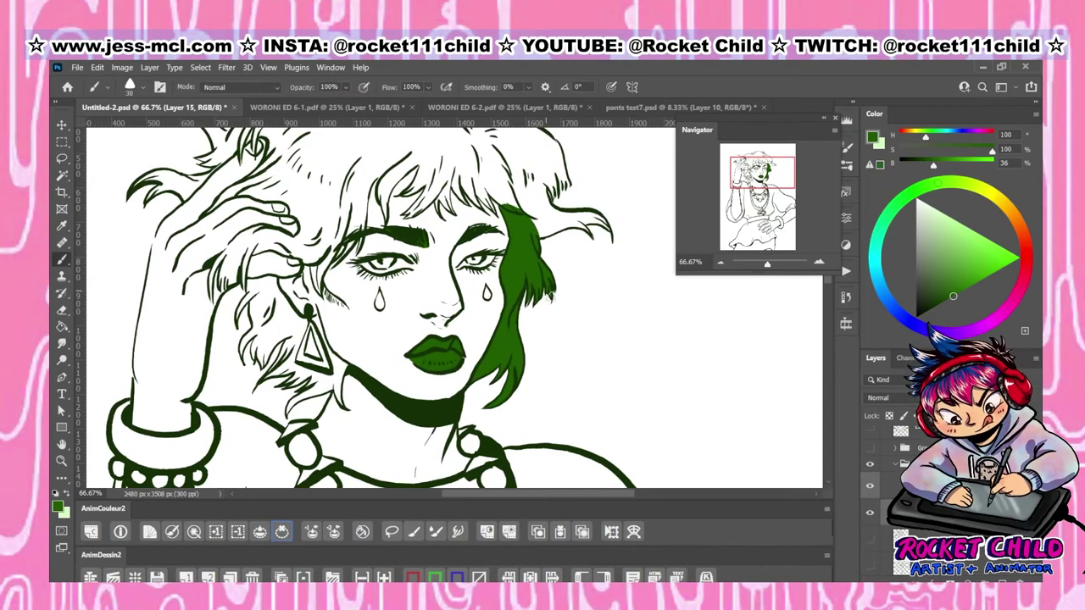
Fill the upper hair on the far side of the head and its outward-flicking strand with the same green
key("l")
scroll(542, 305, "up", 3)
mouse_move(509, 334)
left_mouse_down()
mouse_move(487, 237)
mouse_move(534, 242)
mouse_move(542, 335)
left_mouse_up()
key("alt+BackSpace")
key("ctrl+d")
scroll(635, 348, "up", 2)
left_click_drag(410, 291, 405, 288)
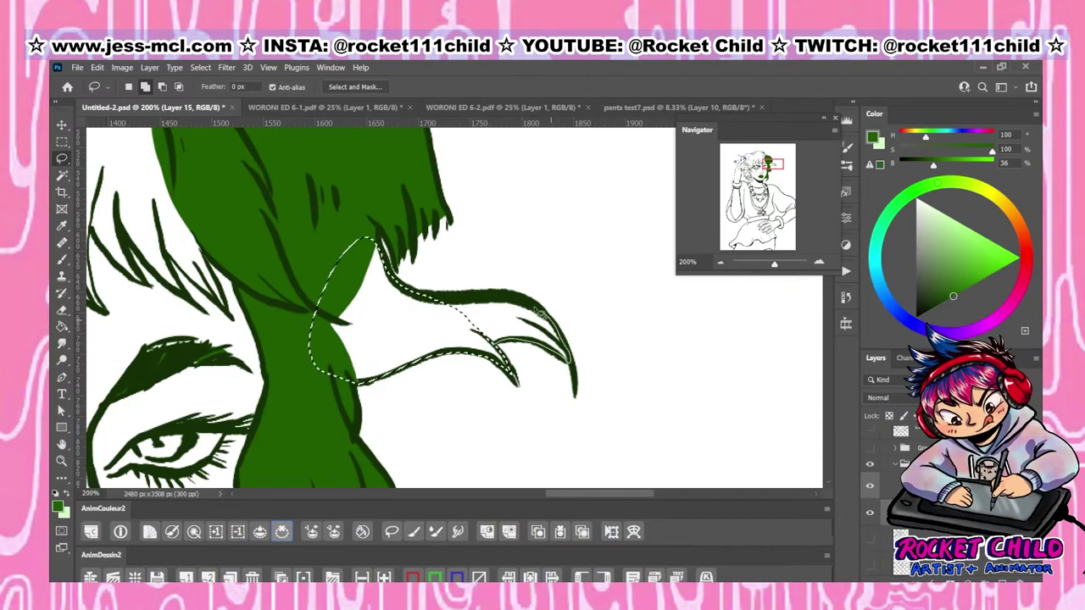
key("alt+BackSpace")
key("ctrl+d")
Fill the fringe above the forehead with the green, following its pointed strands
scroll(372, 318, "left", 3)
mouse_move(420, 368)
left_mouse_down()
mouse_move(390, 211)
mouse_move(297, 339)
mouse_move(187, 390)
mouse_move(352, 254)
left_mouse_up()
key("alt+BackSpace")
key("ctrl+d")
scroll(352, 255, "left", 3)
mouse_move(627, 211)
left_mouse_down()
mouse_move(365, 339)
mouse_move(627, 211)
left_mouse_up()
key("alt+BackSpace")
key("ctrl+d")
scroll(648, 220, "left", 3)
scroll(424, 296, "down", 2)
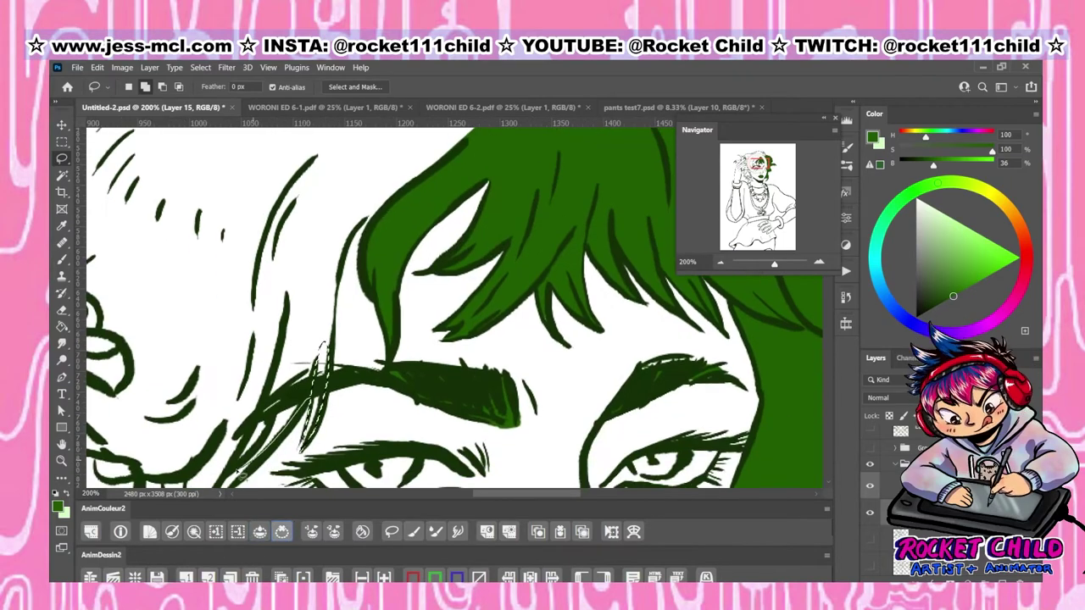
Fill the hair at the near temple between the eyebrow and the raised hand's fingertips with green
left_click_drag(280, 407, 274, 410)
key("alt+BackSpace")
key("ctrl+d")
scroll(275, 410, "down", 2)
scroll(210, 203, "down", 3)
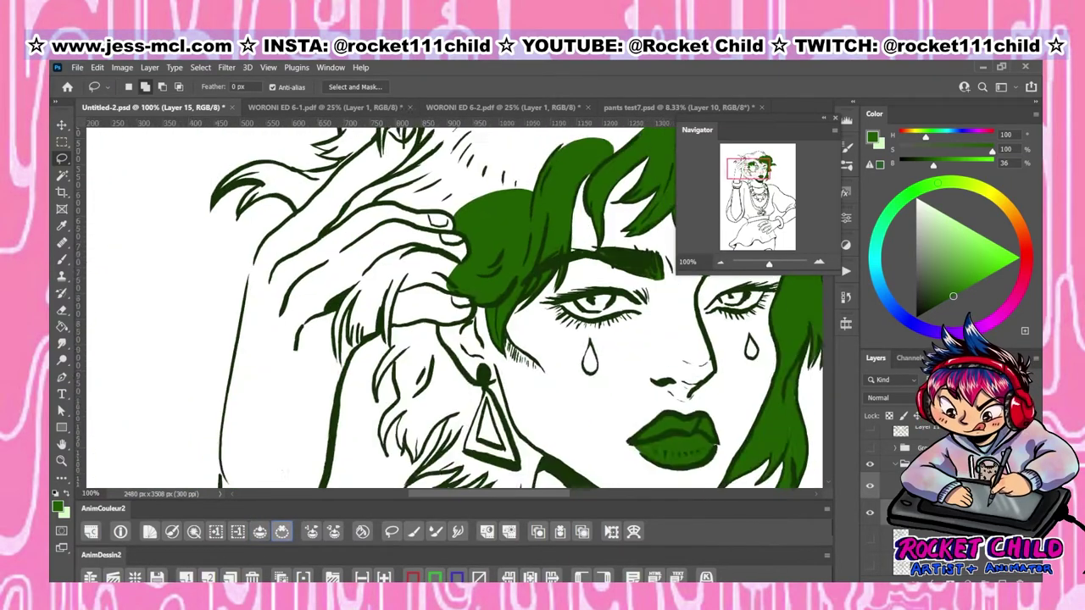
Fill the crown of the hair with green from the raised hand across the top of the head
scroll(329, 341, "up", 2)
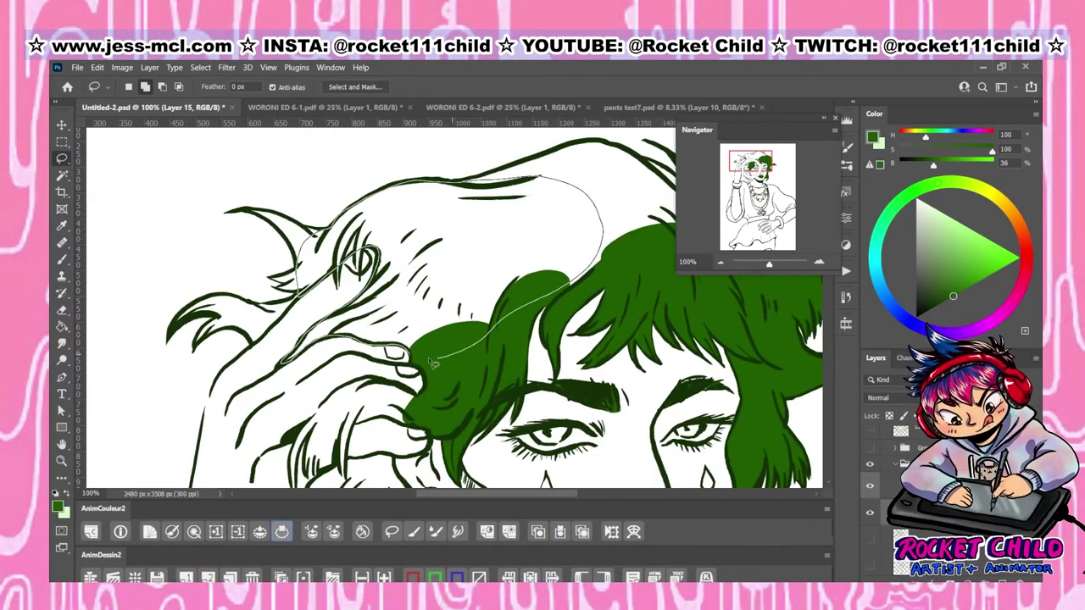
left_click_drag(432, 362, 428, 360)
scroll(593, 255, "right", 3)
key("alt+BackSpace")
key("ctrl+d")
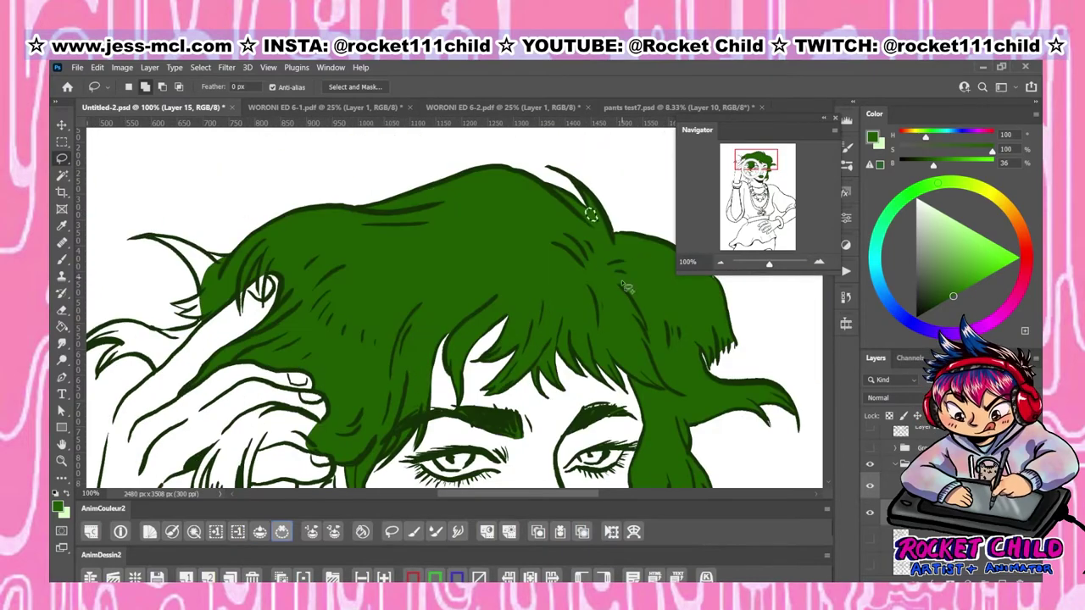
Fill the windblown strands behind the raised hand and the hair between its fingers with green
scroll(394, 212, "left", 3)
scroll(394, 212, "down", 2)
key("alt+BackSpace")
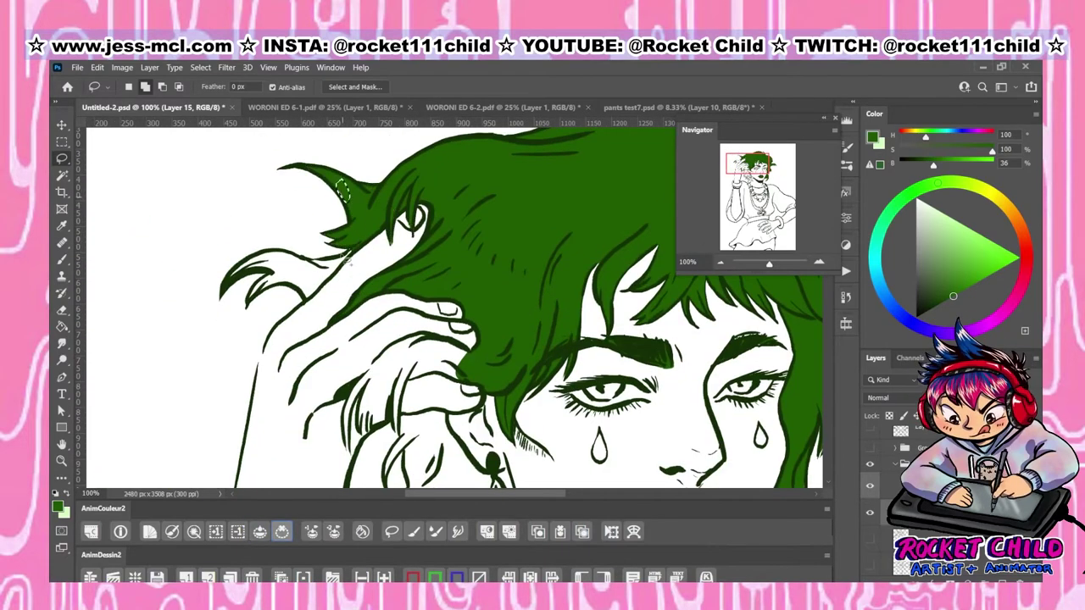
key("ctrl+d")
scroll(423, 366, "left", 3)
scroll(423, 365, "down", 2)
mouse_move(475, 377)
left_mouse_down()
mouse_move(423, 394)
mouse_move(525, 297)
left_mouse_up()
key("alt+BackSpace")
key("ctrl+d")
left_click_drag(441, 204, 428, 204)
key("alt+BackSpace")
key("ctrl+d")
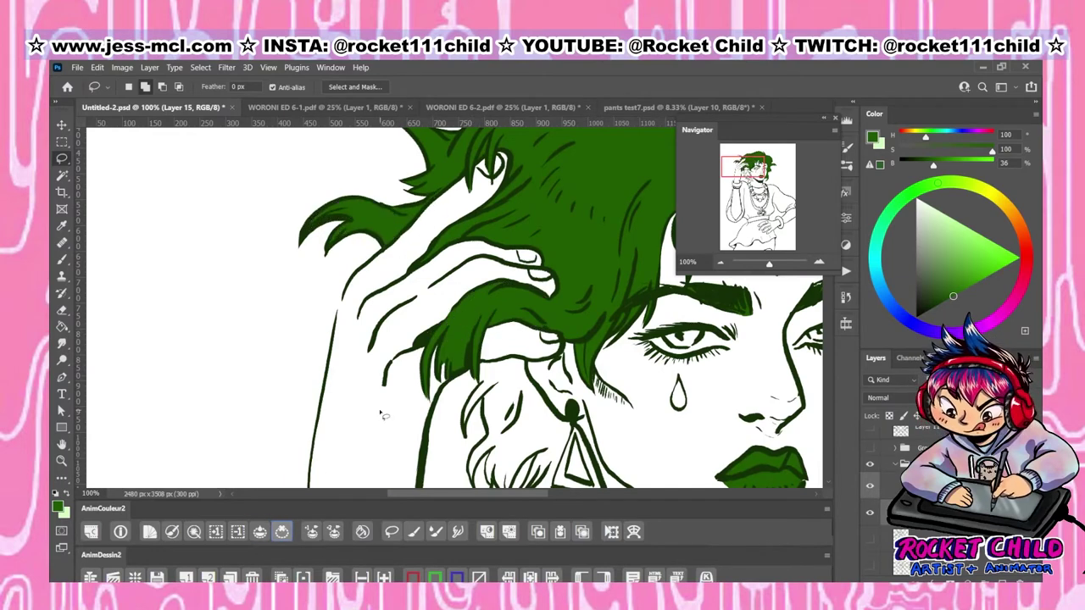
Fill the hair below the raised hand and around the triangular earring with green
scroll(369, 308, "right", 3)
scroll(370, 309, "down", 3)
mouse_move(439, 293)
left_mouse_down()
mouse_move(397, 366)
mouse_move(452, 337)
mouse_move(461, 365)
mouse_move(454, 299)
mouse_move(477, 356)
left_mouse_up()
key("alt+BackSpace")
key("ctrl+d")
key("alt+BackSpace")
key("ctrl+d")
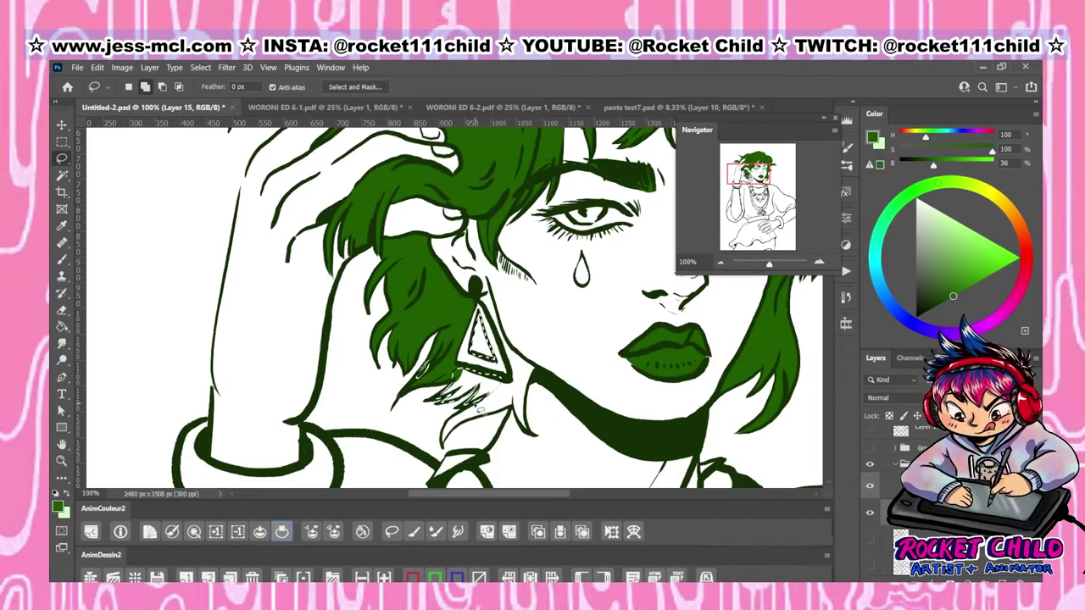
left_click_drag(532, 438, 478, 348)
key("alt+BackSpace")
key("ctrl+d")
left_click(719, 263)
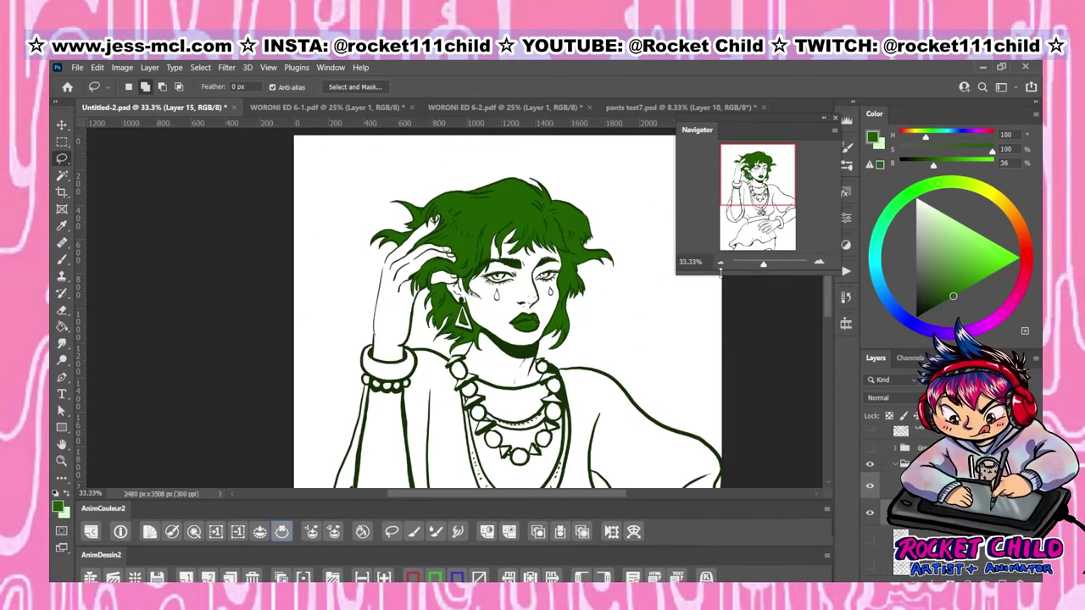
Fill both teardrops under the eyes with orange (H 30, S 80, B 91) on a new layer
key("i")
key("ctrl+plus")
key("ctrl+plus")
key("ctrl+plus")
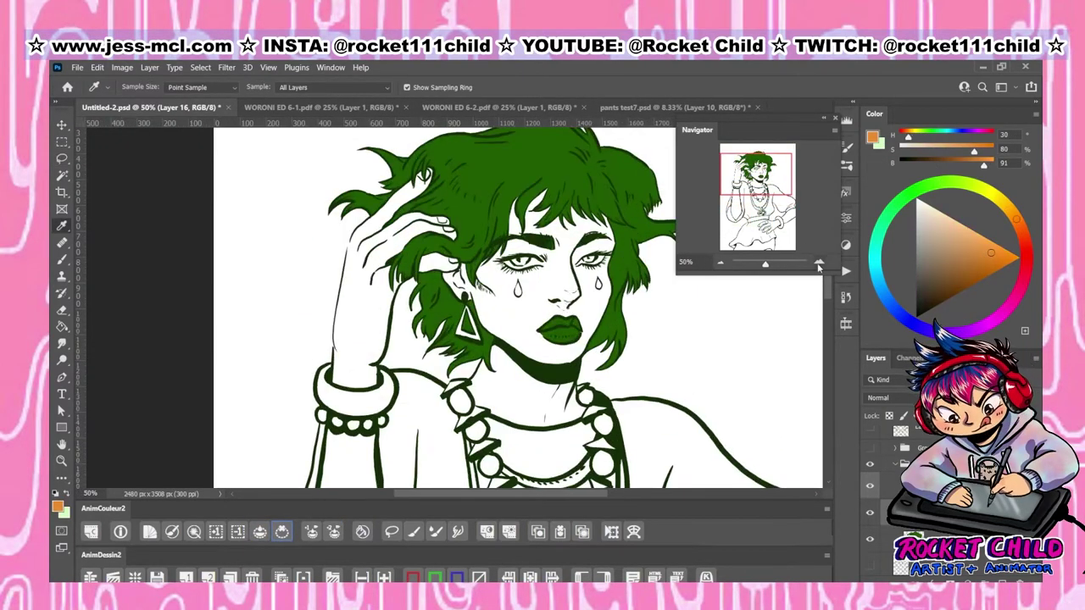
key("b")
key("ctrl+z")
key("ctrl+minus")
key("ctrl+minus")
key("ctrl+plus")
key("ctrl+plus")
left_click(423, 252)
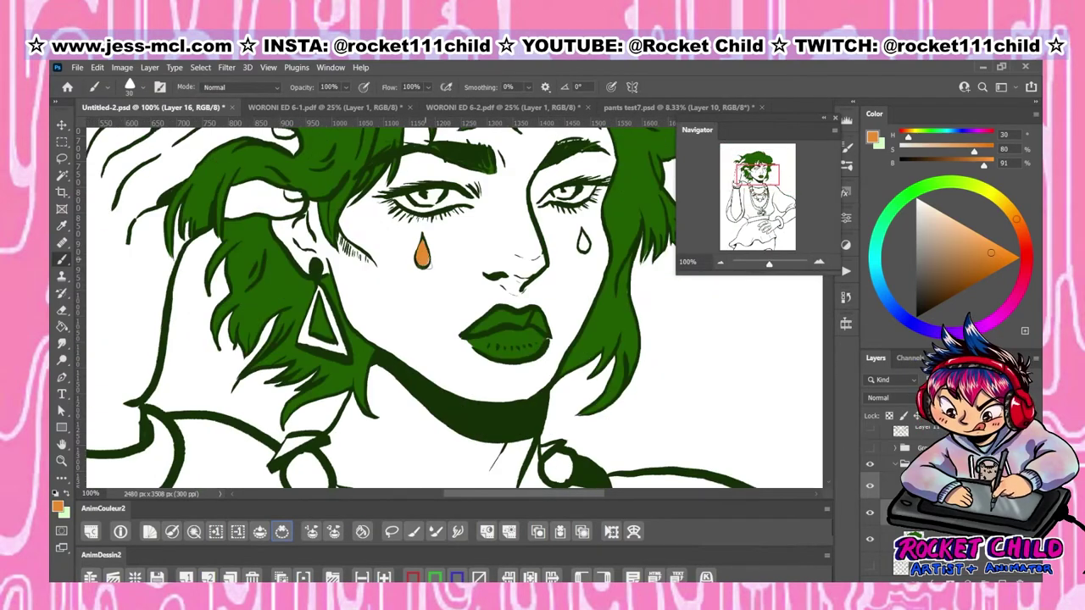
key("ctrl+minus")
key("ctrl+minus")
Fill the fingernails of both hands with bright green (H 100, S 72, B 91) on a new layer
key("i")
key("ctrl+plus")
key("ctrl+plus")
key("l")
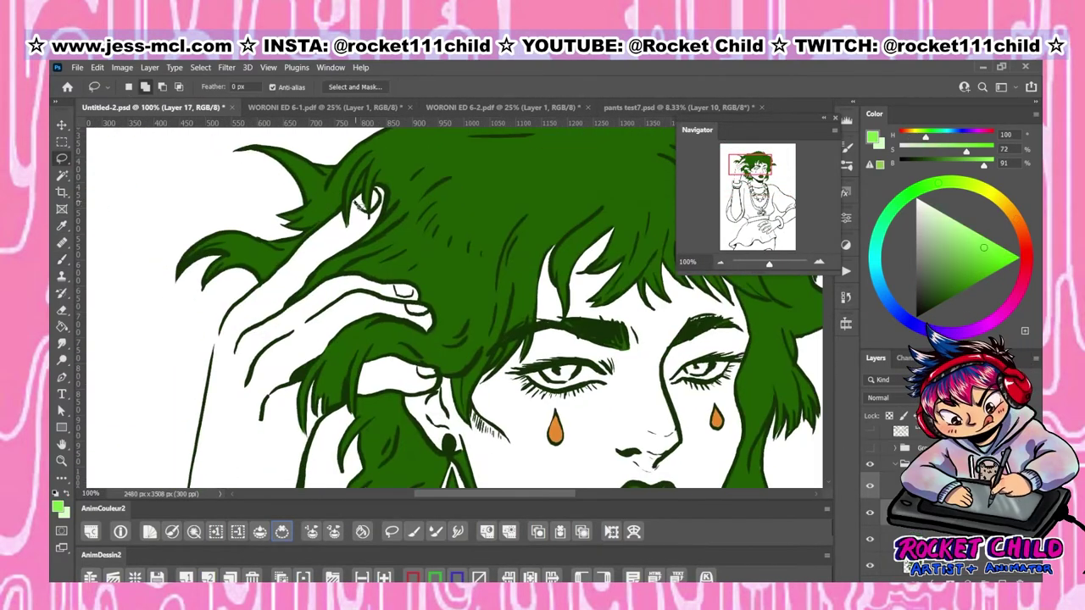
key("ctrl+minus")
key("ctrl+minus")
key("ctrl+plus")
key("ctrl+plus")
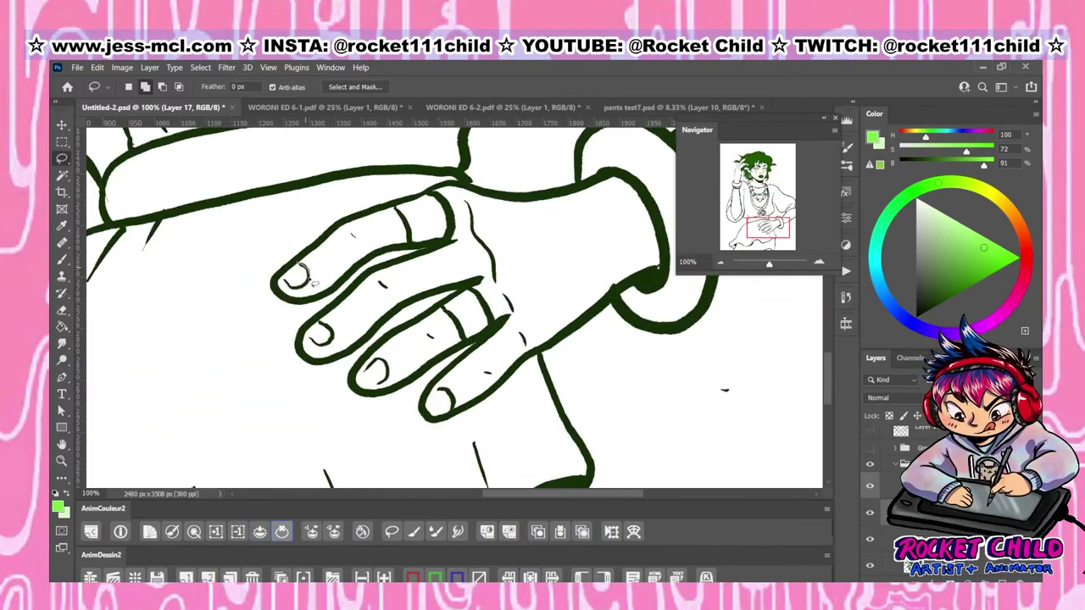
Sample skin tones from the palette chart and fill the selected face area on a new layer
key("ctrl+minus")
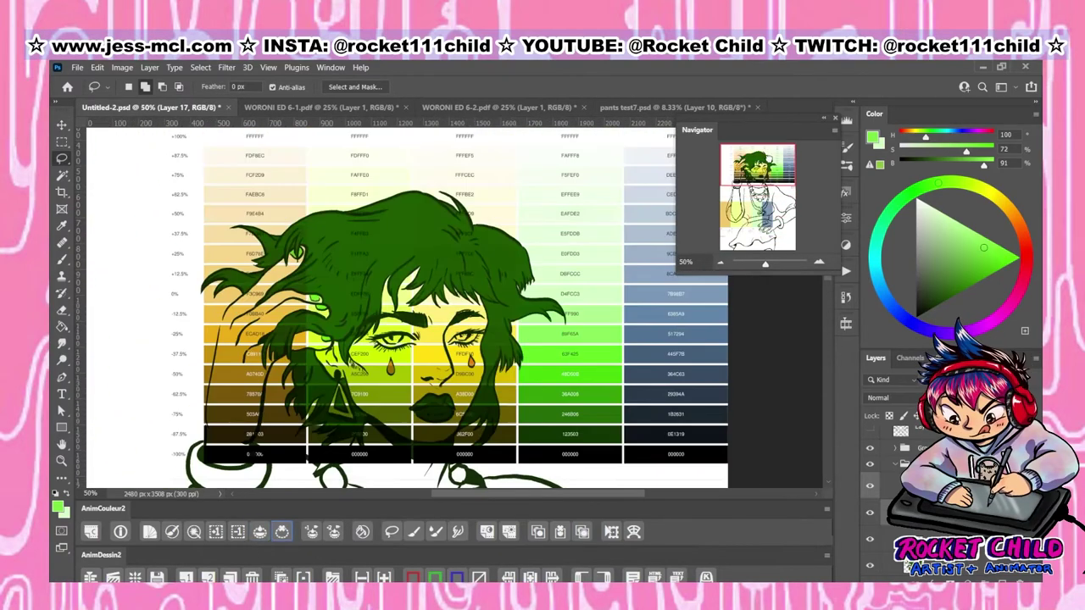
key("i")
left_click_drag(424, 241, 419, 244)
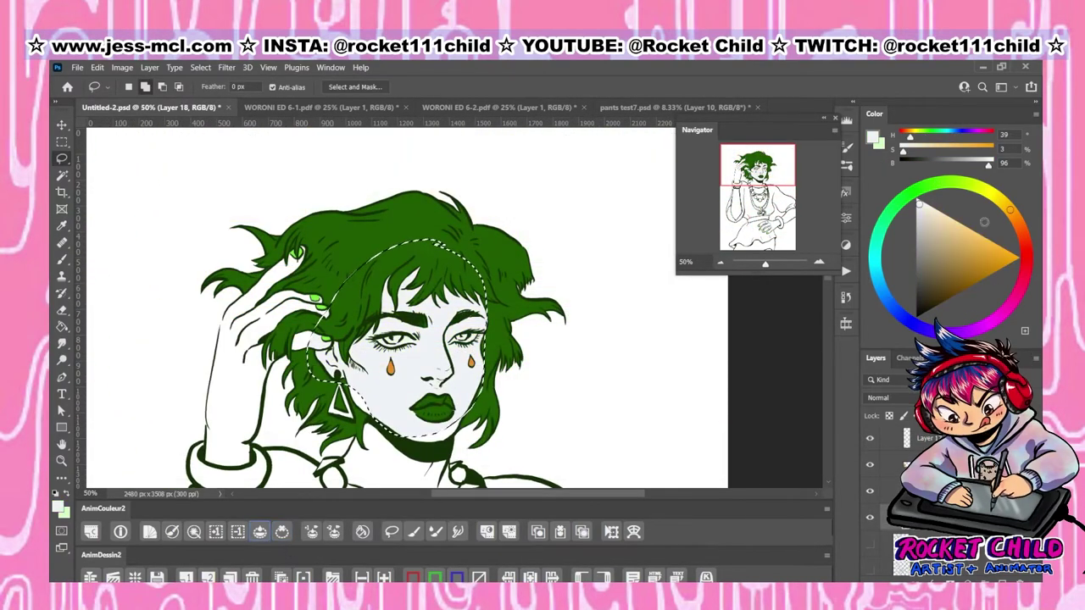
key("alt+BackSpace")
key("ctrl+d")
Recolour the face fill with beige (H 43, S 32, B 94)
key("ctrl+minus")
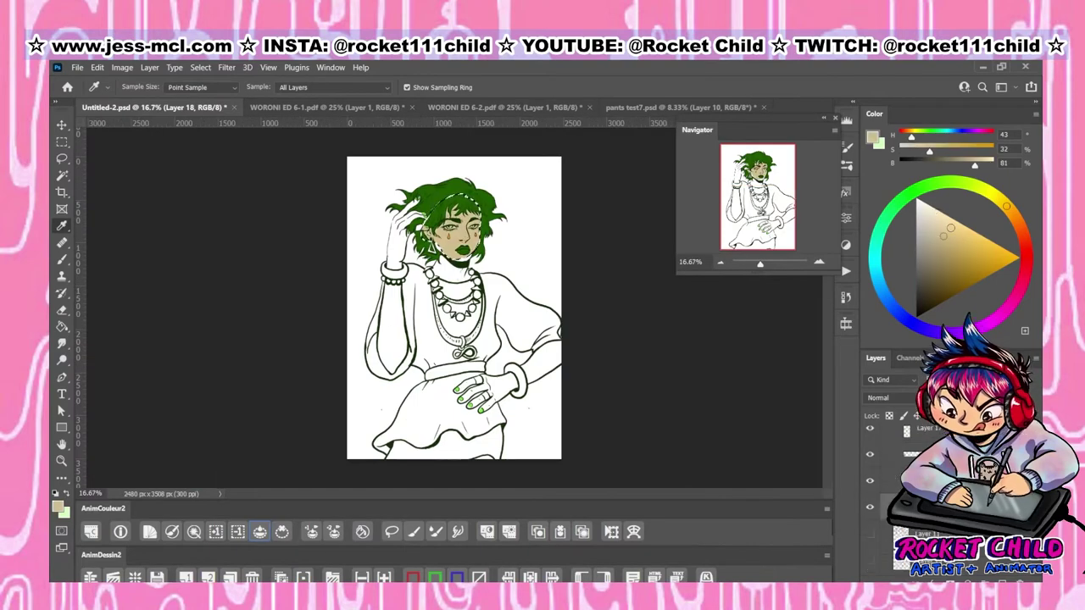
key("ctrl+plus")
key("ctrl+plus")
key("ctrl+minus")
key("ctrl+minus")
key("ctrl+plus")
key("ctrl+plus")
key("ctrl+plus")
key("ctrl+plus")
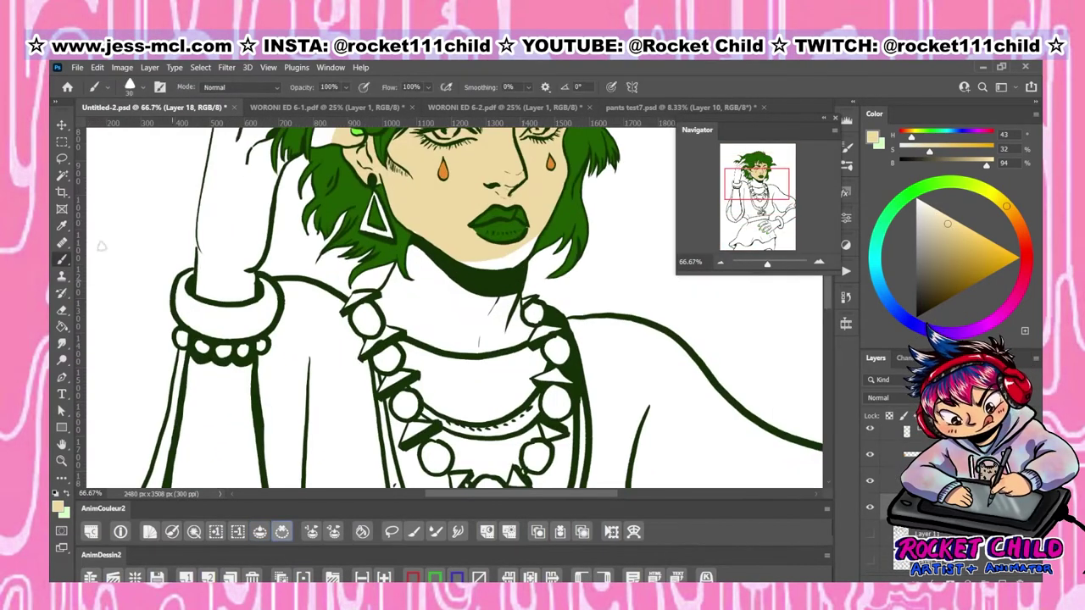
Fill the chin and neck down to the necklace with the beige skin tone
key("ctrl+minus")
key("l")
left_click_drag(411, 222, 417, 248)
key("ctrl+minus")
key("ctrl+plus")
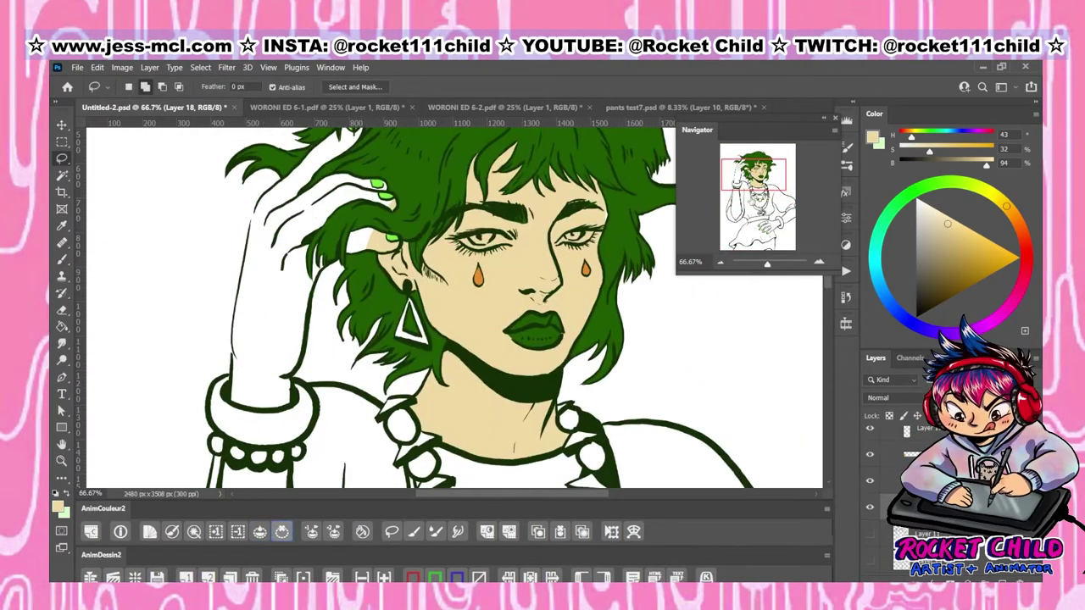
Fill the raised hand, its wrist and the forearm below the bangle with the beige skin tone
scroll(398, 311, "up", 4)
left_click_drag(347, 178, 399, 312)
left_click_drag(258, 478, 232, 410)
key("alt+BackSpace")
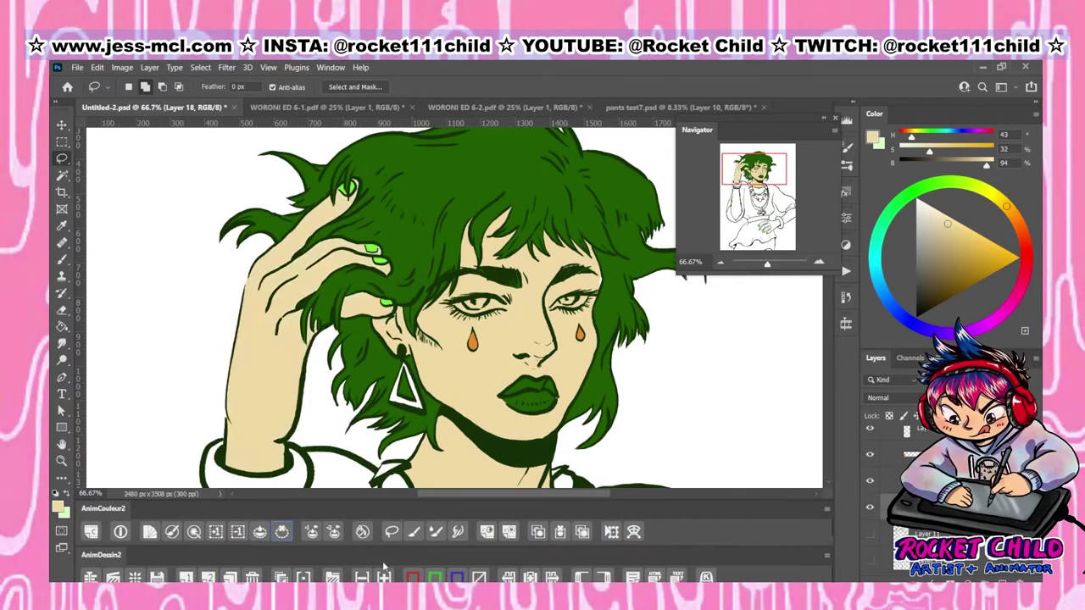
scroll(452, 291, "down", 10)
left_click_drag(315, 248, 318, 255)
key("alt+BackSpace")
Fill the lowered hand and its forearm beyond the bangle with the beige skin tone
scroll(508, 314, "down", 3)
scroll(508, 313, "right", 3)
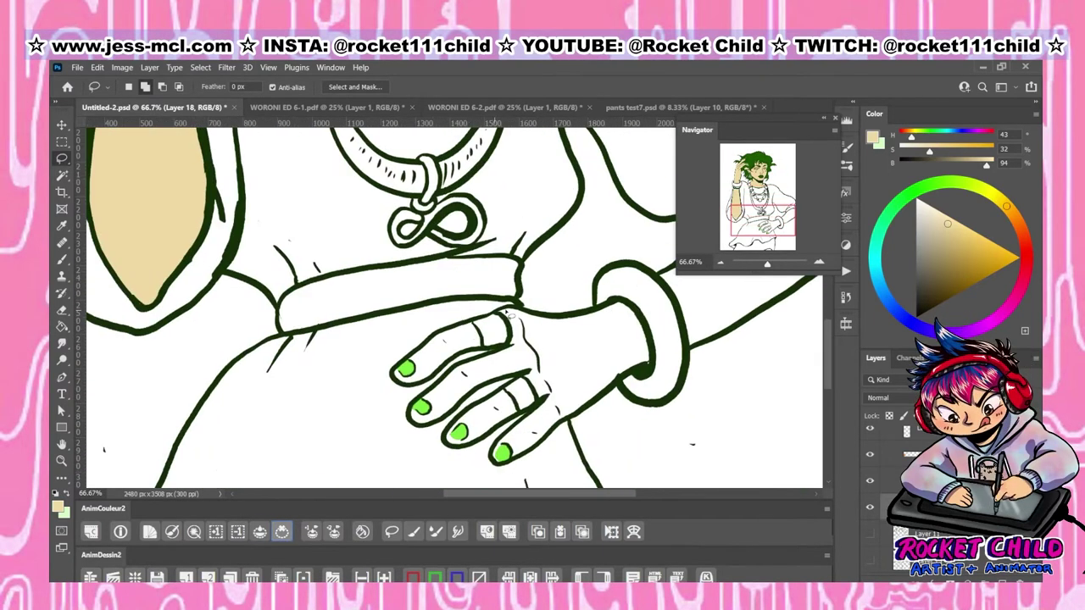
mouse_move(535, 346)
left_mouse_down()
mouse_move(456, 433)
mouse_move(502, 446)
left_mouse_up()
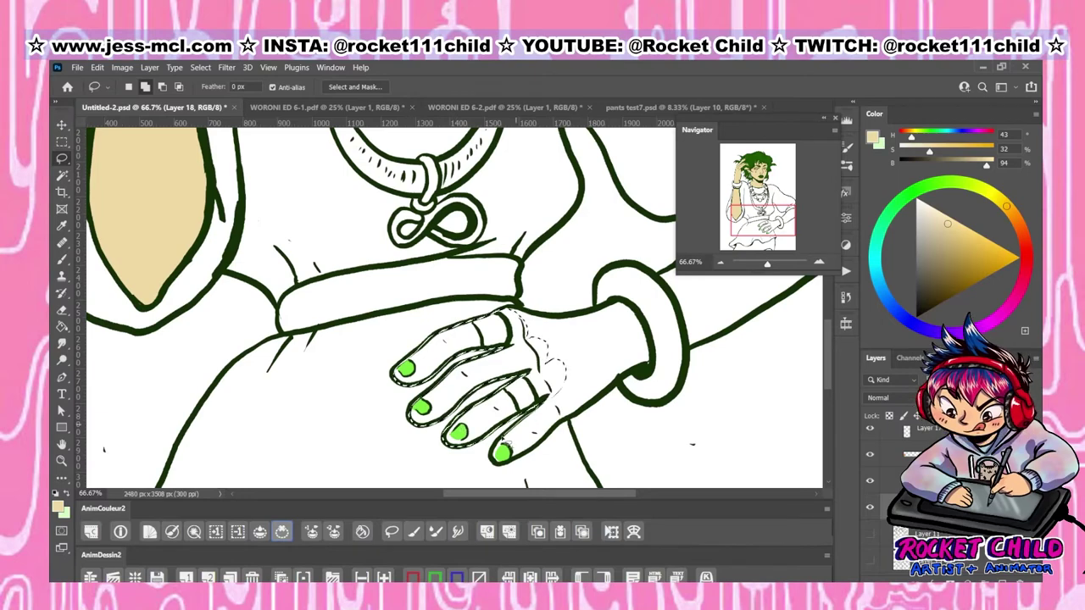
left_click_drag(606, 314, 593, 312)
key("alt+BackSpace")
scroll(453, 305, "up", 4)
scroll(453, 305, "right", 5)
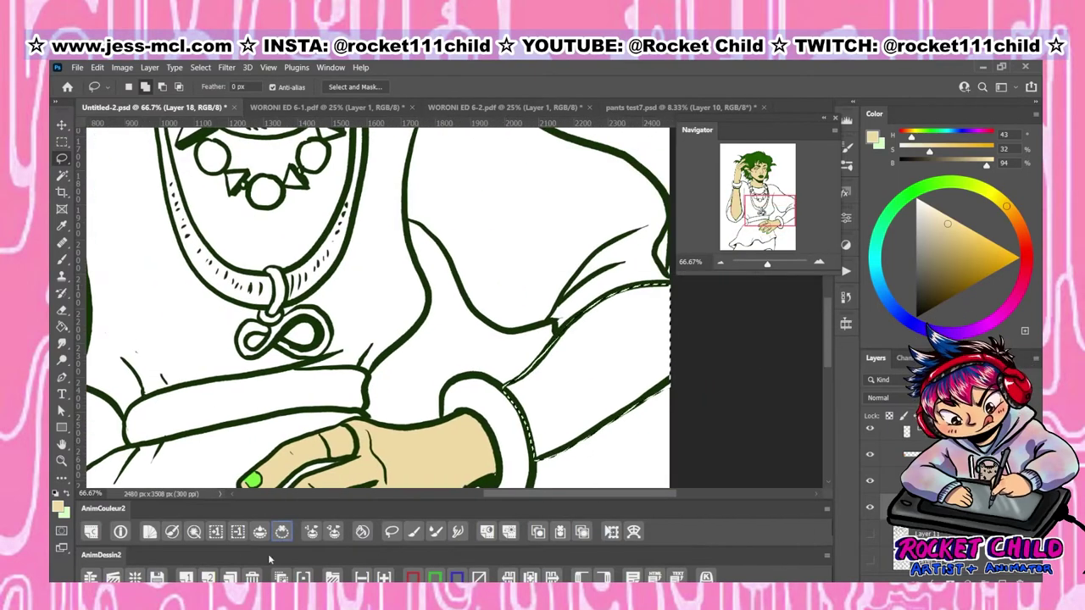
key("alt+BackSpace")
Duplicate the drip-pattern layer, hide the original and scale the copy down over the figure's clothing
left_click(720, 265)
left_click(870, 520)
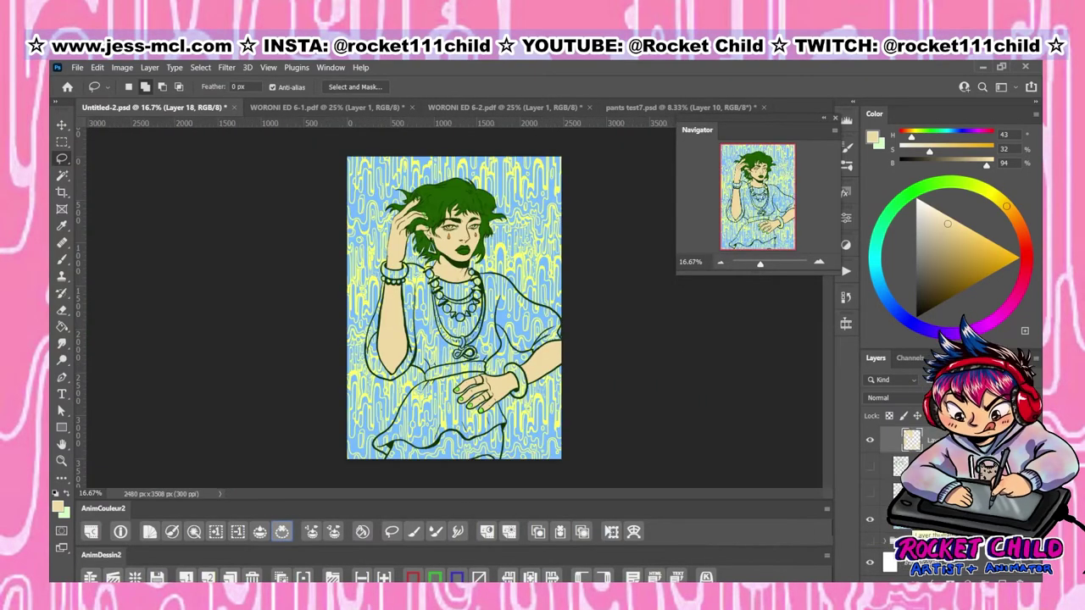
key("ctrl+j")
key("ctrl+t")
left_click_drag(561, 156, 448, 368)
right_click(512, 124)
key("Escape")
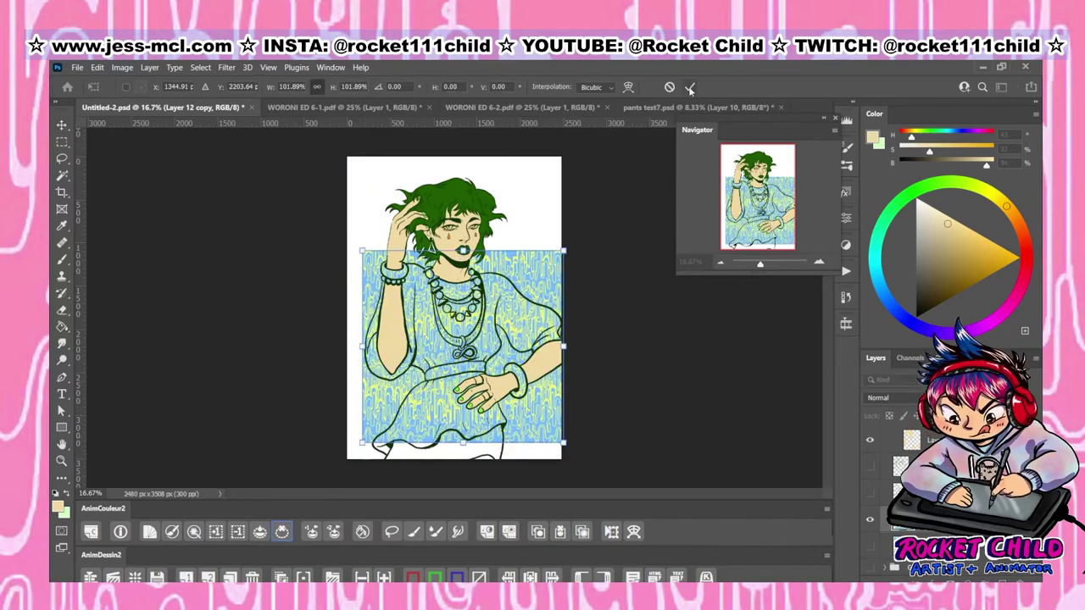
left_click(689, 88)
left_click(871, 520)
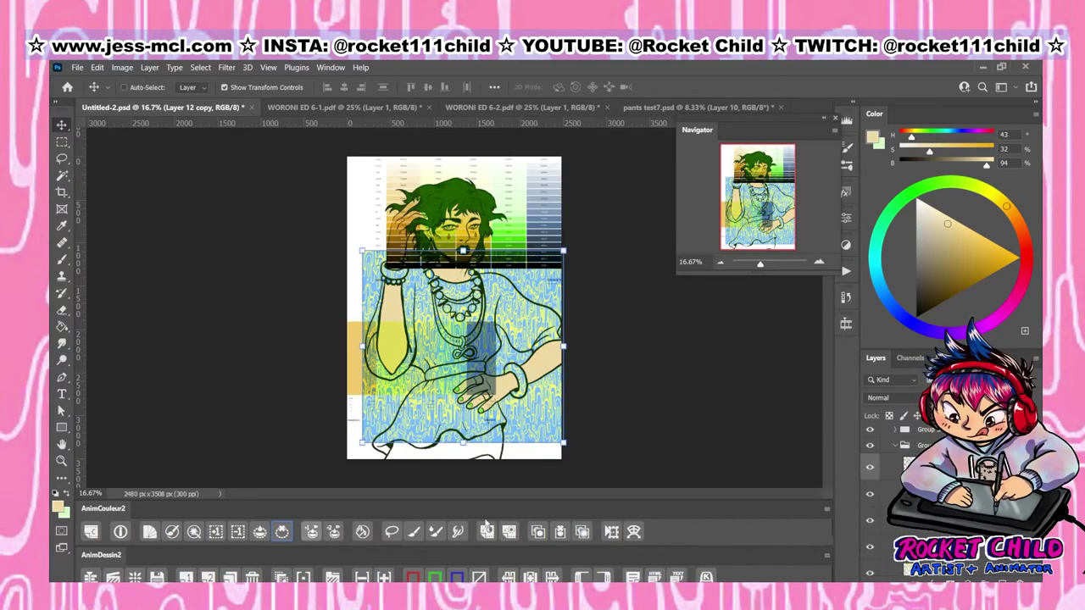
left_click(870, 520)
Outline the area around the clothing with the Lasso, along the sleeves, waist and lower hem, and fill it beige on a new layer
key("ctrl+plus")
key("ctrl+plus")
key("ctrl+plus")
key("l")
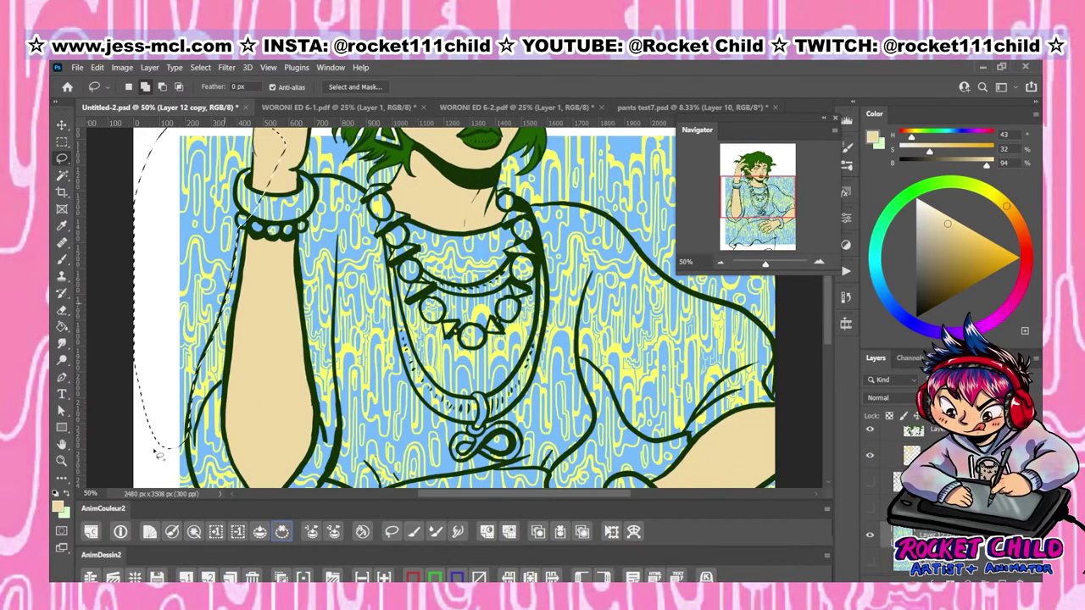
mouse_move(158, 455)
left_mouse_down()
mouse_move(280, 178)
mouse_move(509, 211)
mouse_move(710, 273)
mouse_move(628, 441)
mouse_move(661, 485)
mouse_move(593, 462)
mouse_move(552, 418)
mouse_move(563, 457)
mouse_move(594, 475)
mouse_move(644, 479)
mouse_move(610, 483)
mouse_move(725, 481)
left_mouse_up()
mouse_move(303, 464)
left_mouse_down()
mouse_move(169, 419)
mouse_move(279, 210)
mouse_move(212, 356)
mouse_move(135, 398)
mouse_move(114, 322)
mouse_move(146, 193)
left_mouse_up()
key("ctrl+minus")
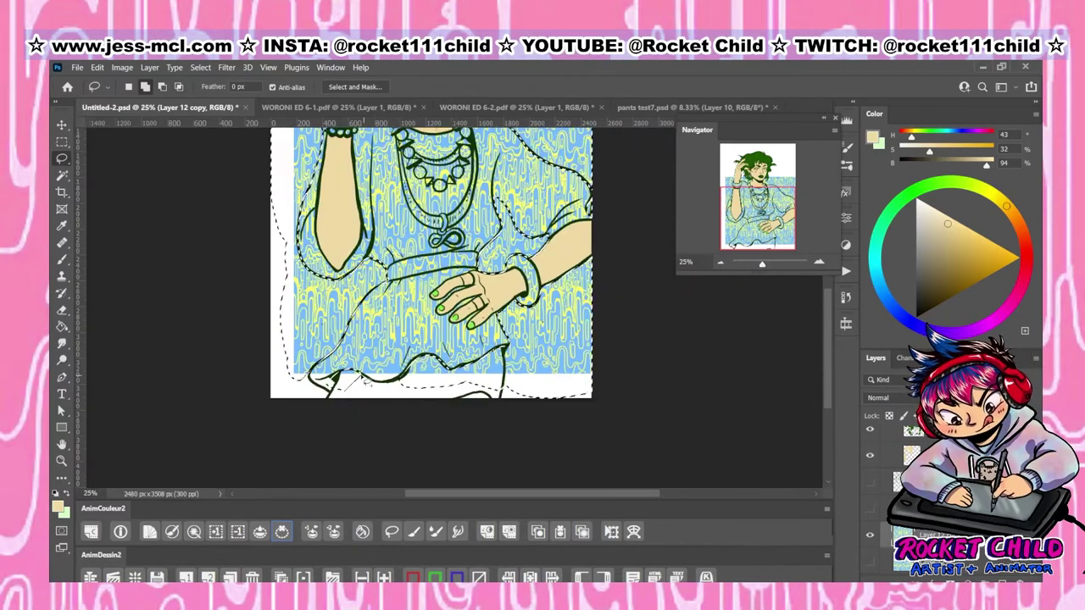
key("ctrl+j")
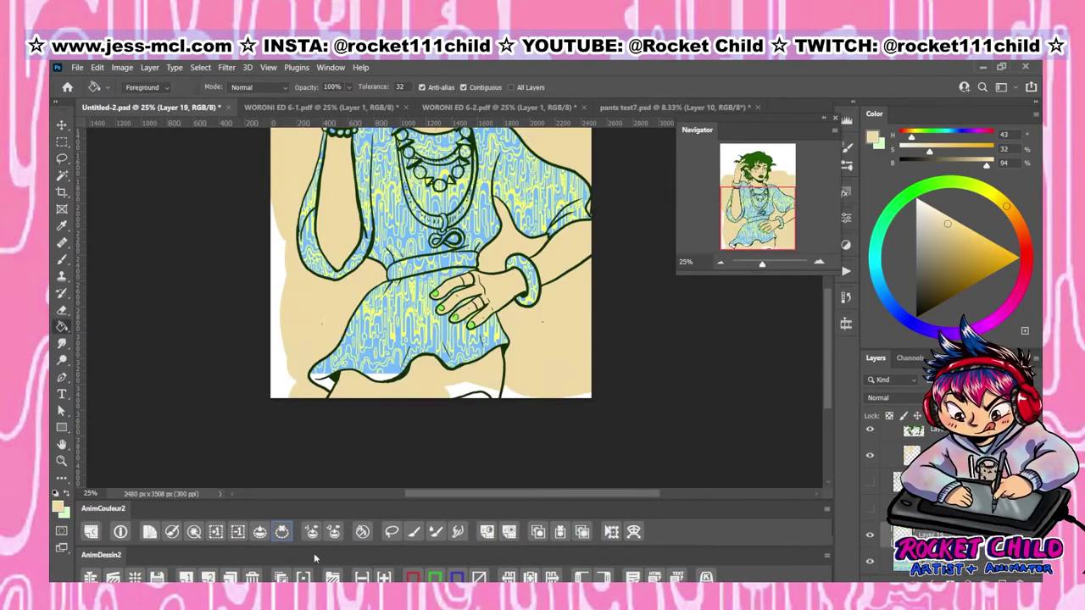
Select the area outside the clothing and remove the drip-pattern copy there, keeping the pattern only inside the blouse
key("ctrl+minus")
key("v")
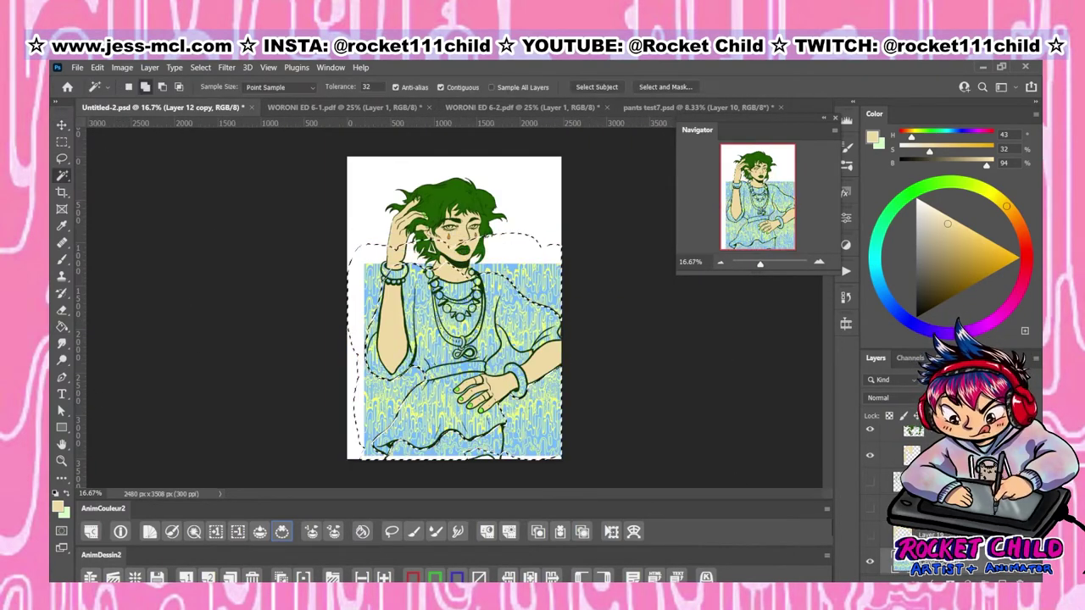
left_click(870, 561)
key("e")
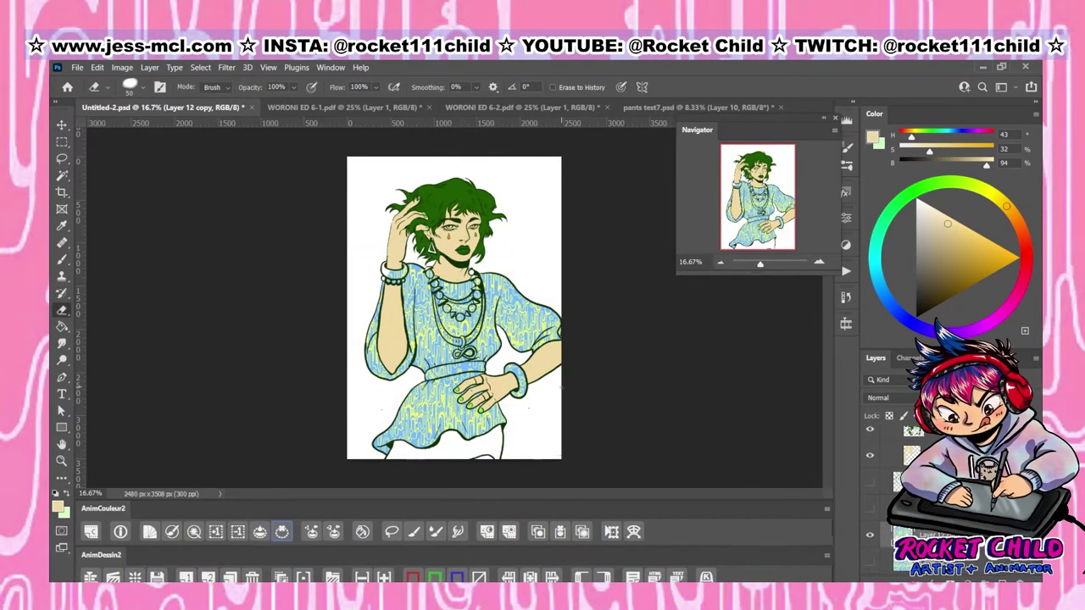
Select the blouse's shape and tint its drip pattern green on a separate layer
left_click(890, 398)
left_click(890, 295)
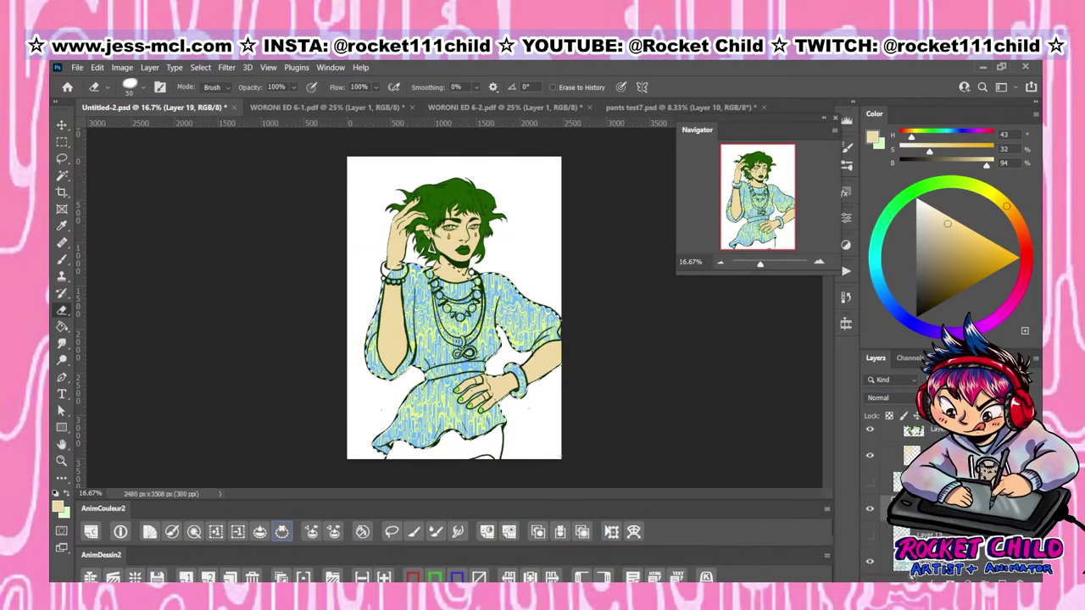
key("ctrl+j")
Duplicate the green lettering-pattern layer several times, placing and rotating the copies over the belt and trousers
key("ctrl+t")
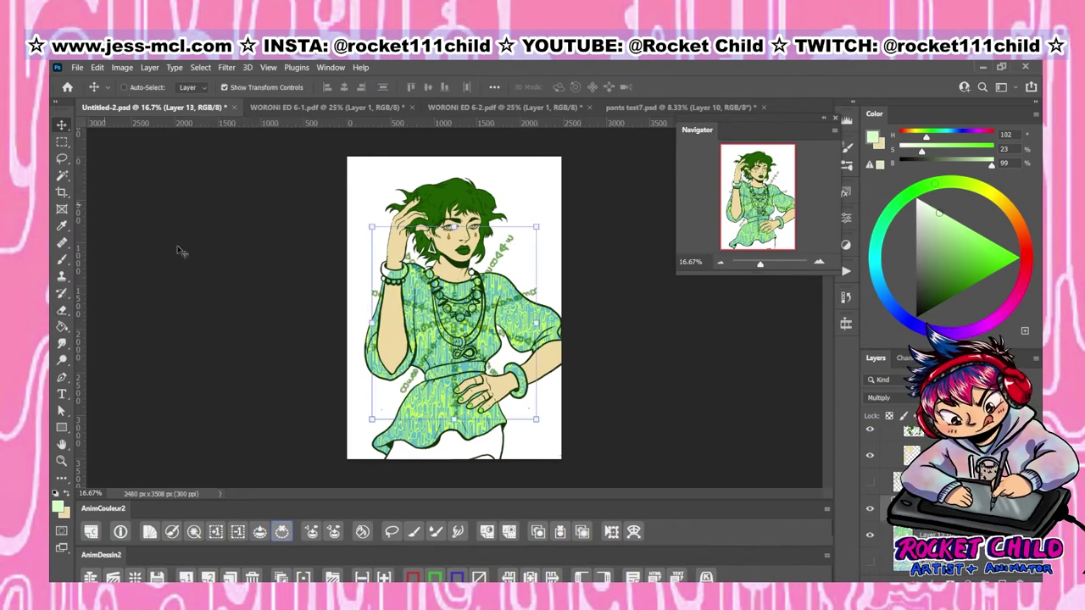
key("ctrl+alt+t")
key("ctrl+alt+t")
key("ctrl+alt+t")
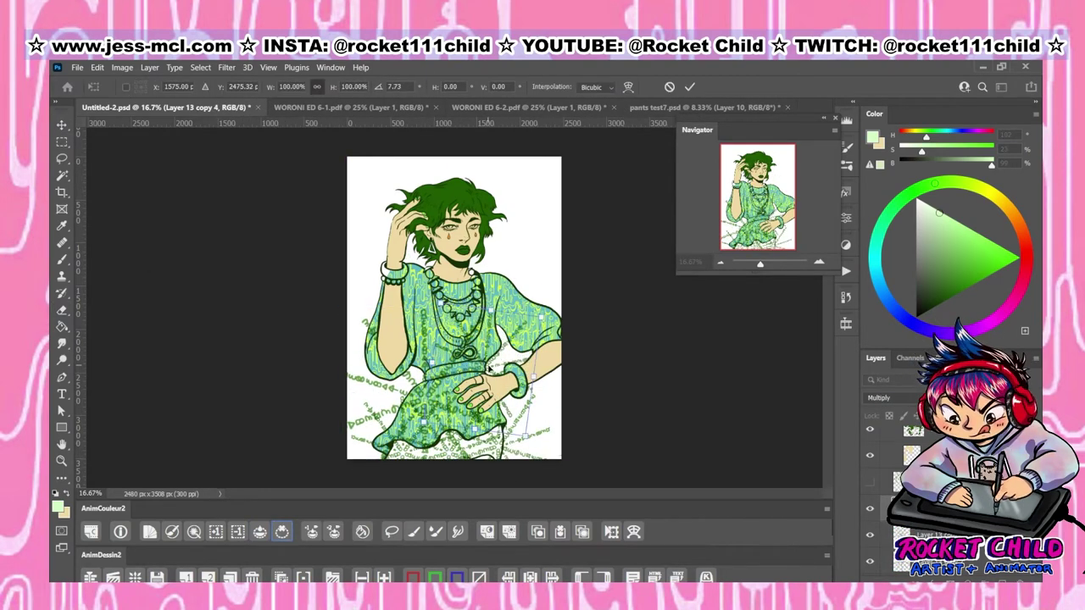
key("Return")
Merge the lettering copies and remove the lettering over the blouse and outside the trousers, keeping it on the belt and trousers
key("w")
left_click(191, 69)
key("Escape")
key("ctrl+e")
key("ctrl+e")
key("ctrl+e")
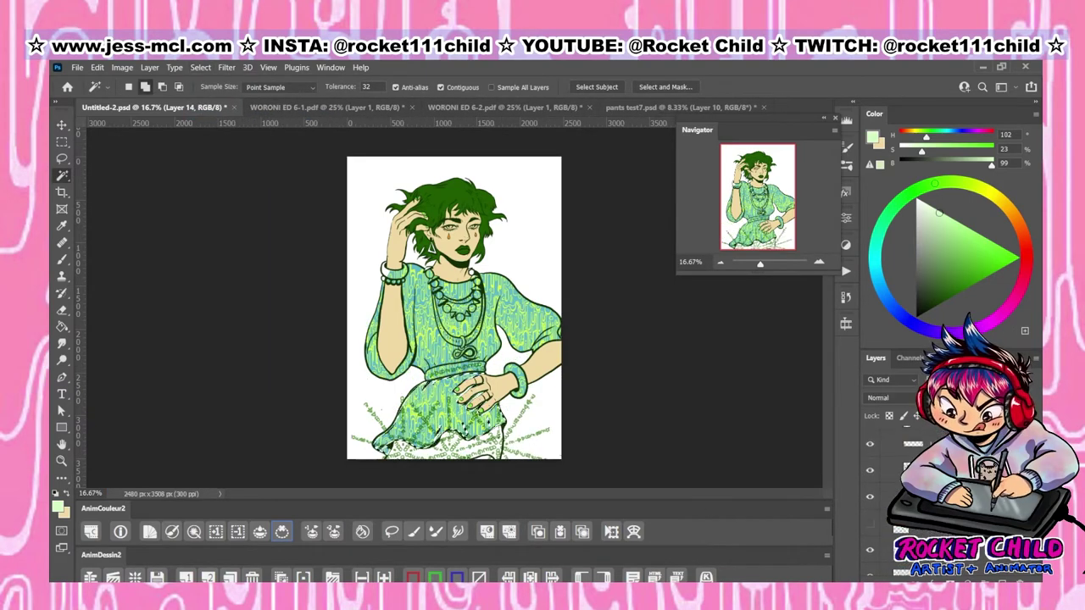
key("e")
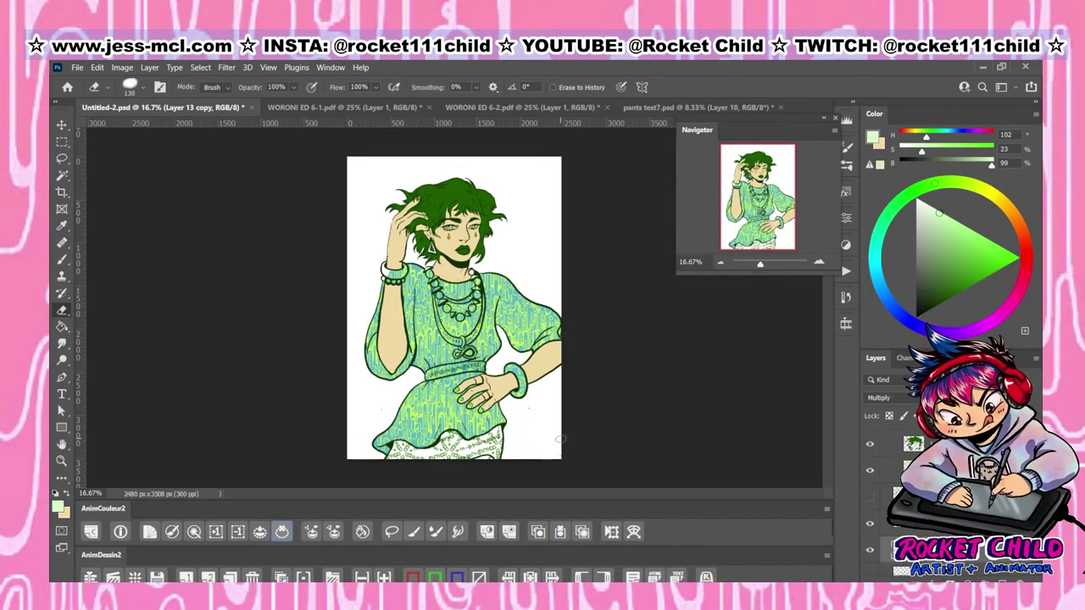
Fill the trousers with golden orange on a new layer beneath the lettering and turn the trousers' lettering red
right_click(560, 439, "alt+shift")
key("ctrl+shift+alt+n")
key("l")
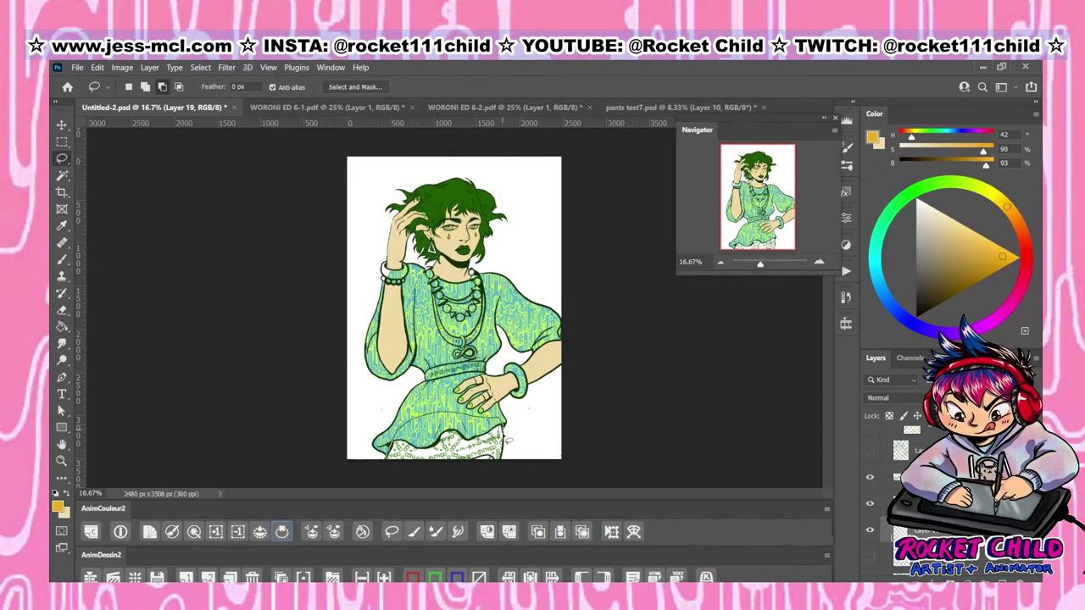
key("alt+BackSpace")
key("ctrl+plus")
scroll(458, 305, "up", 1)
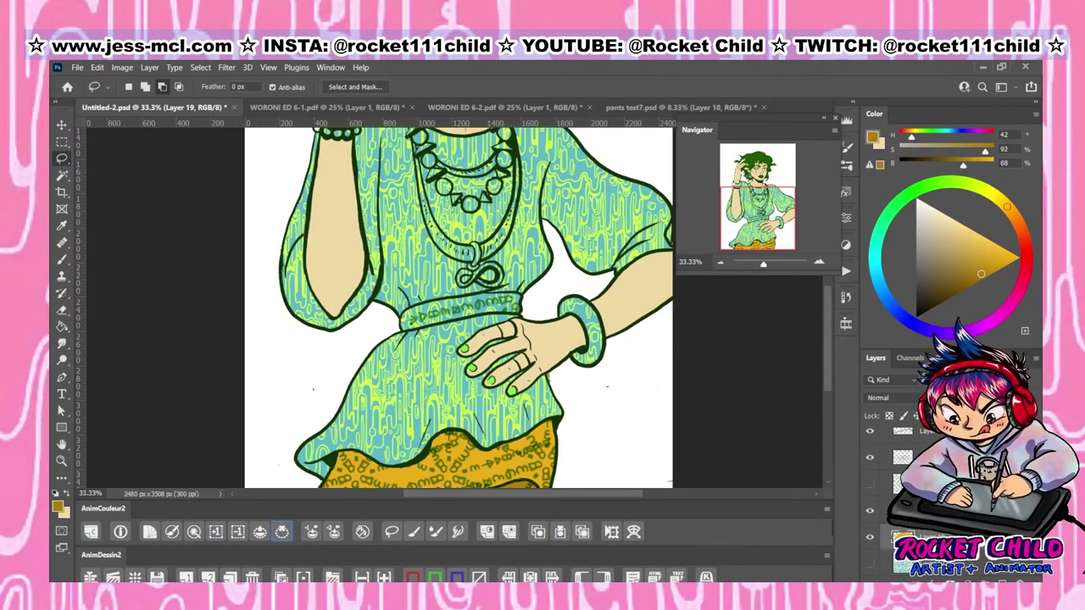
key("ctrl+e")
key("ctrl+minus")
key("ctrl+z")
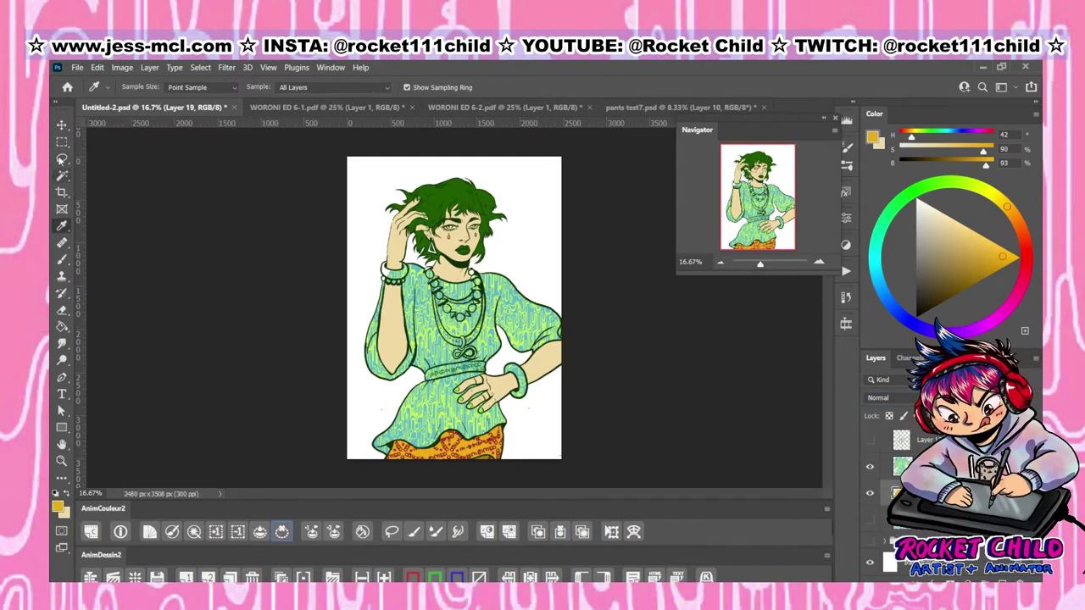
Fill the belt with golden orange (H 42, S 90, B 93) on a new layer set to Difference
key("ctrl+plus")
key("alt+BackSpace")
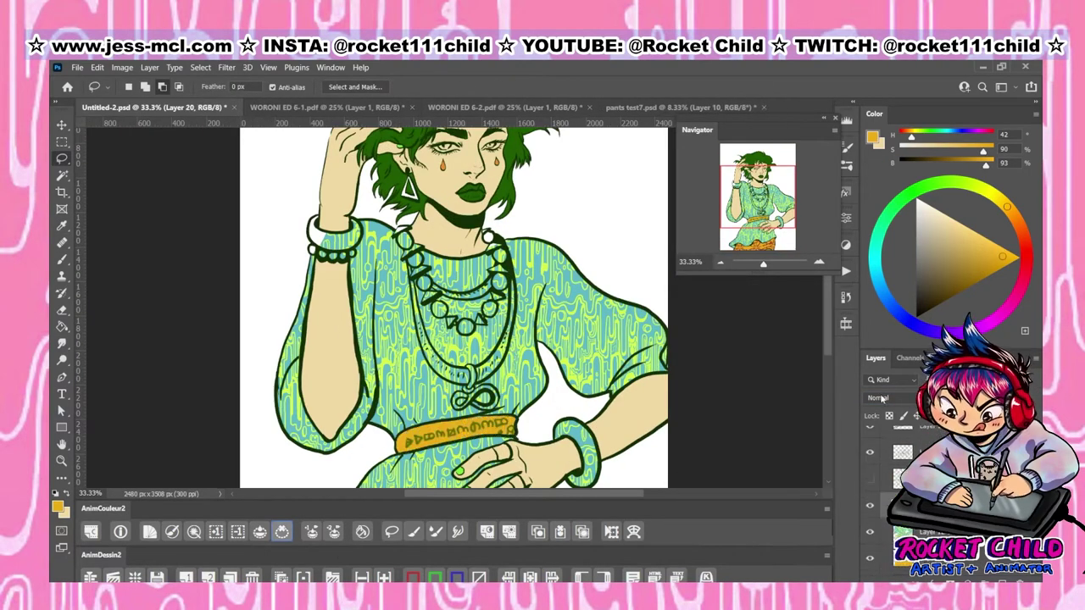
left_click(899, 398)
key("ctrl+minus")
left_click(878, 502)
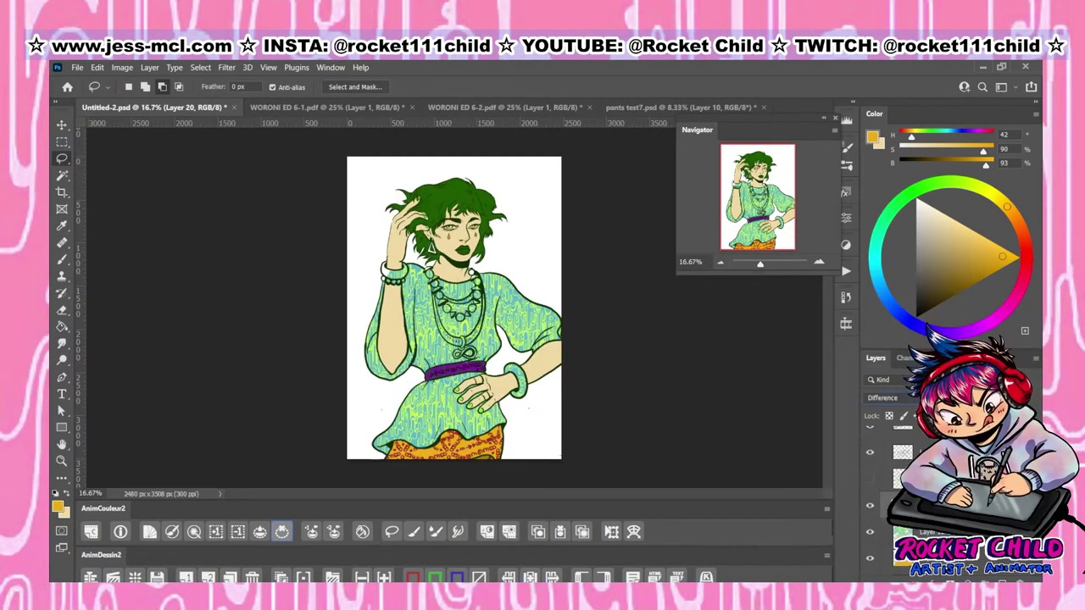
Set the blending mode of the belt's lettering layer to Screen
key("ctrl+e")
left_click(882, 397)
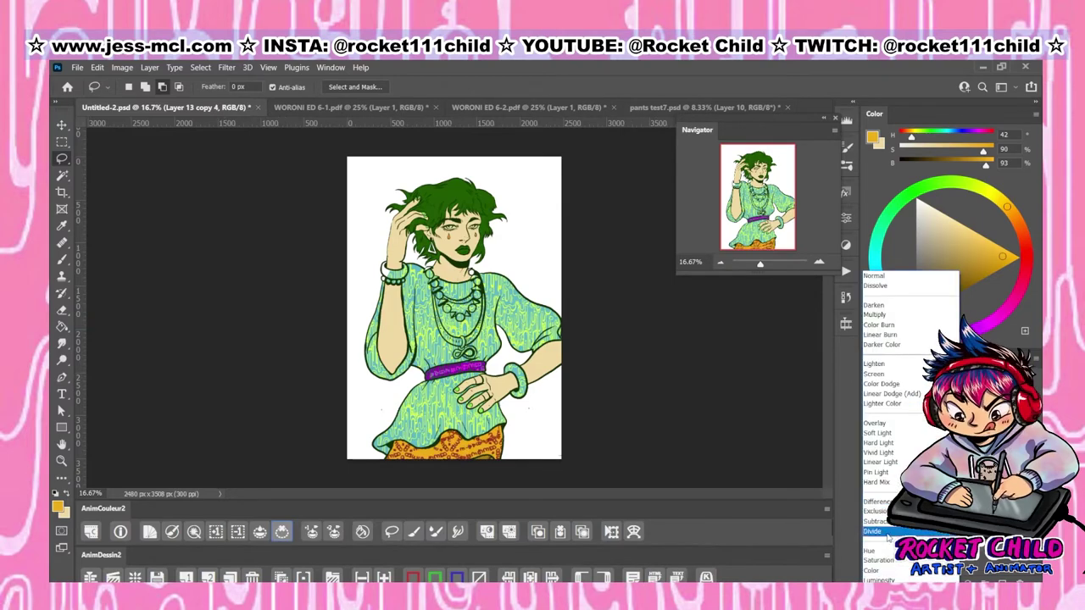
left_click(879, 314)
key("ctrl+plus")
key("ctrl+plus")
key("ctrl+plus")
key("ctrl+minus")
key("ctrl+minus")
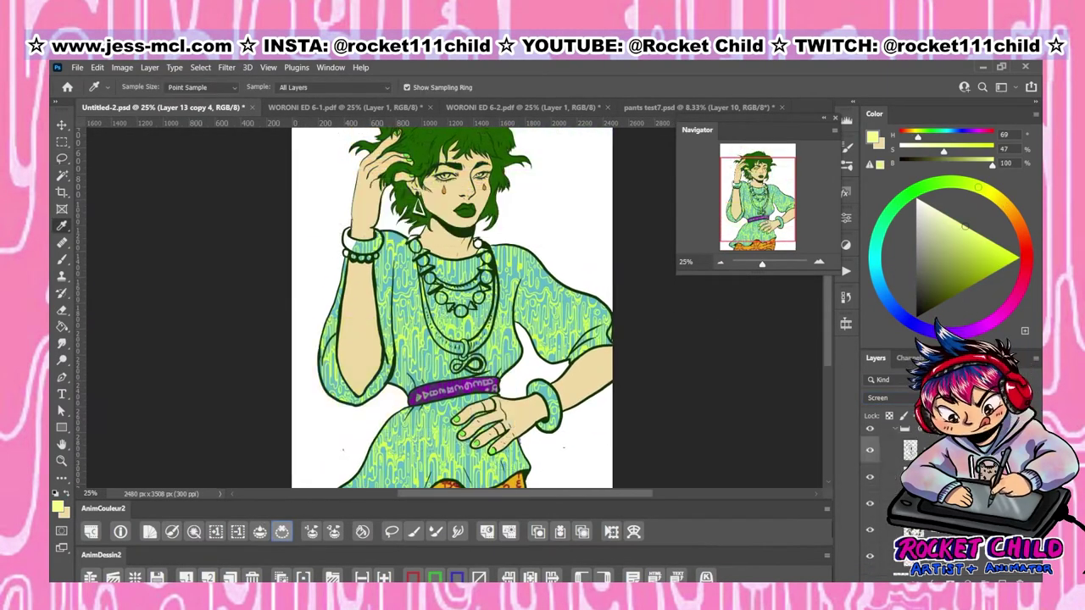
Colour the necklace's round beads and the triangular earring pale yellow, and its spikes and the bracelet beads crimson
key("ctrl+plus")
key("ctrl+plus")
key("l")
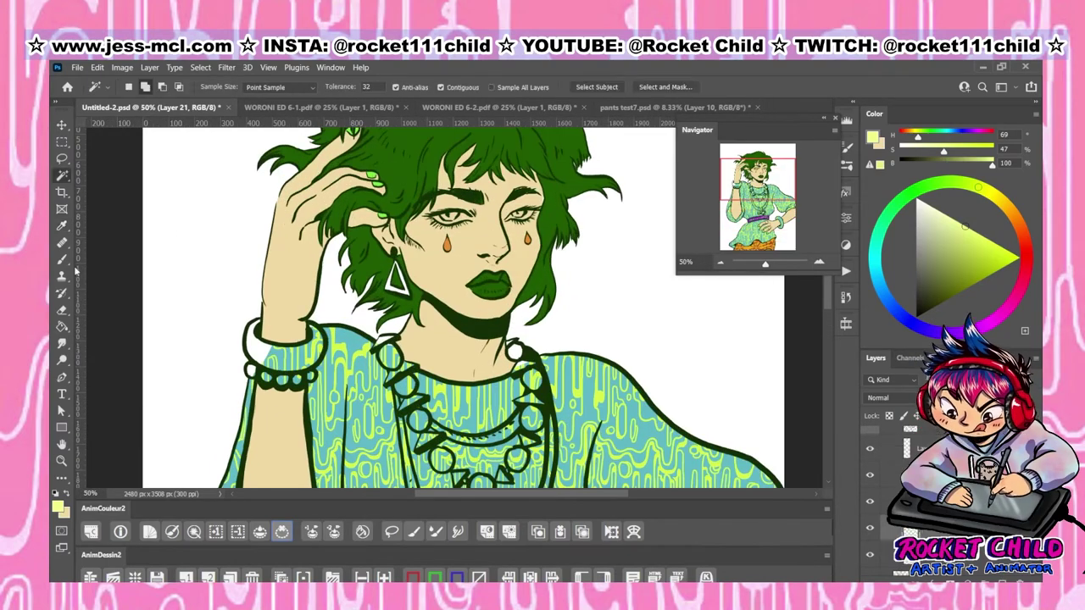
key("b")
key("ctrl+plus")
left_click(447, 365)
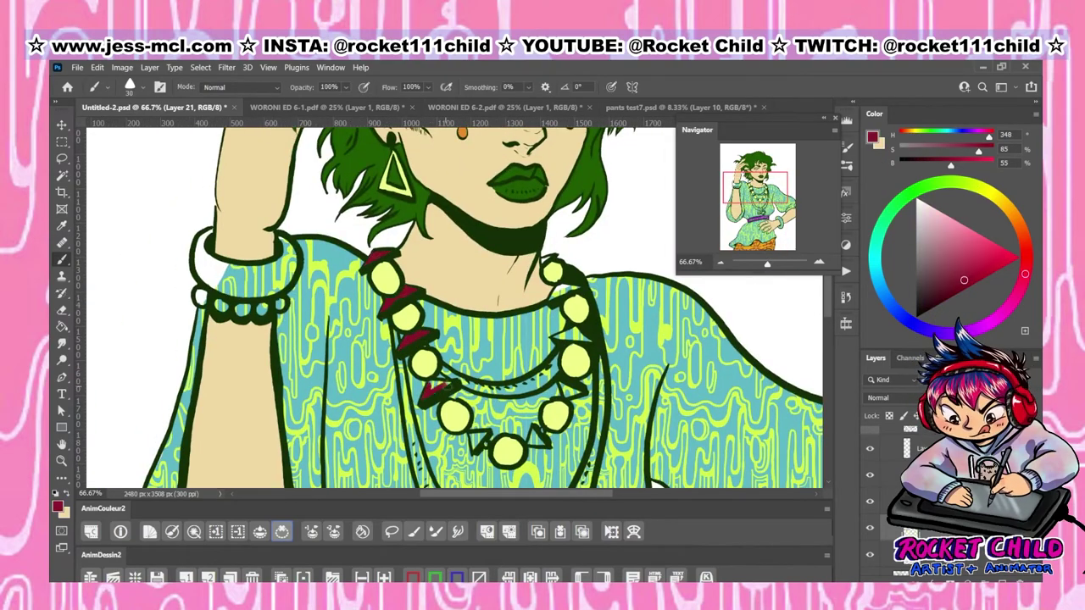
left_click_drag(577, 288, 608, 264)
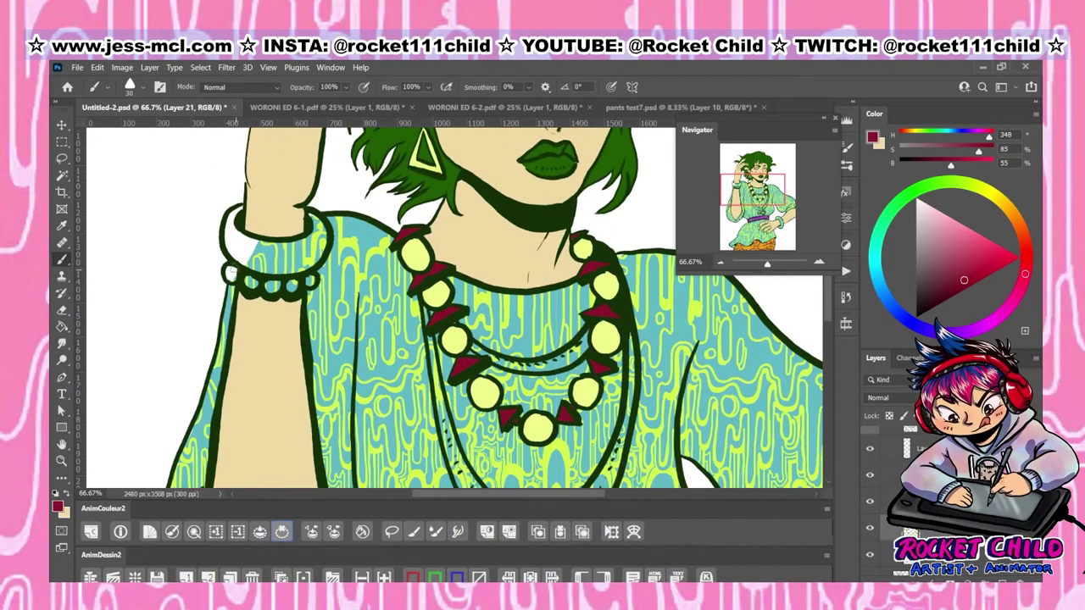
left_click_drag(423, 282, 463, 293)
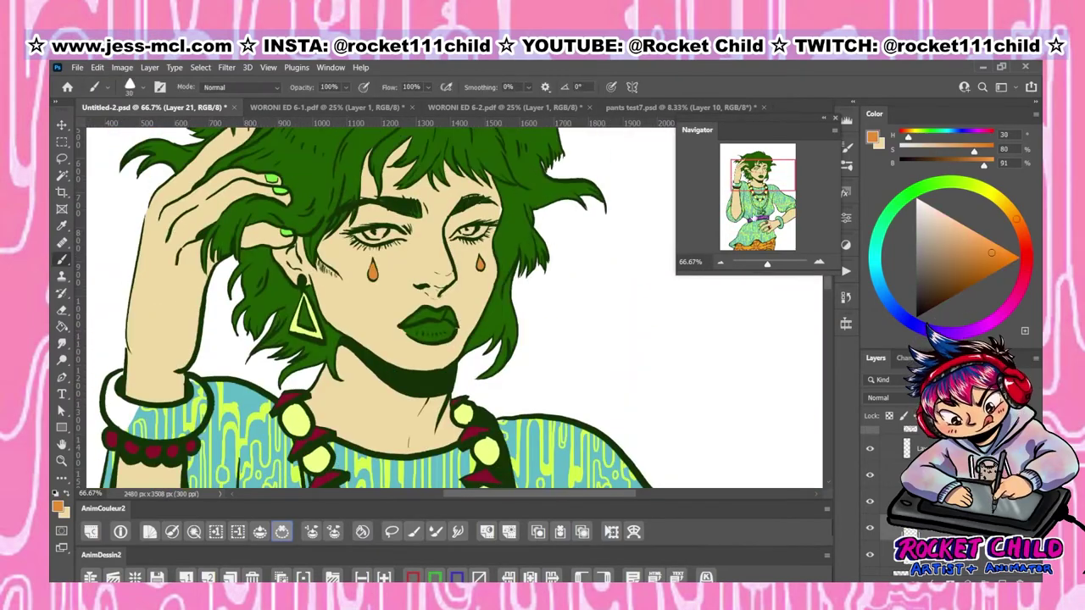
Paint the infinity pendant orange (H 30, S 80, B 91) and its long necklace band brown (H 30, S 65, B 56)
mouse_move(450, 331)
left_mouse_down()
mouse_move(444, 376)
mouse_move(479, 337)
left_mouse_up()
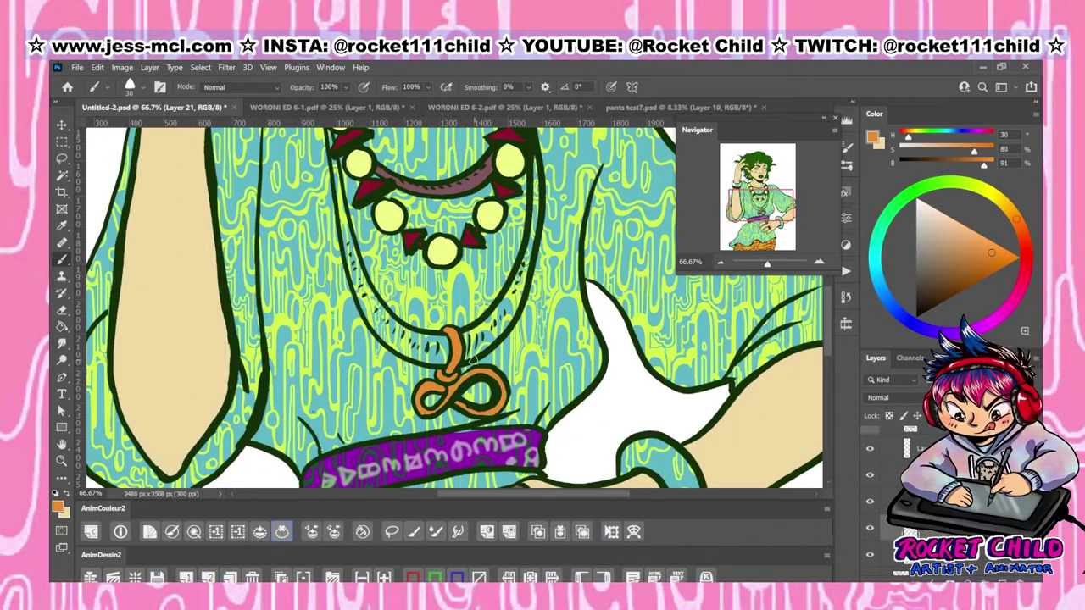
left_click(473, 361, "alt")
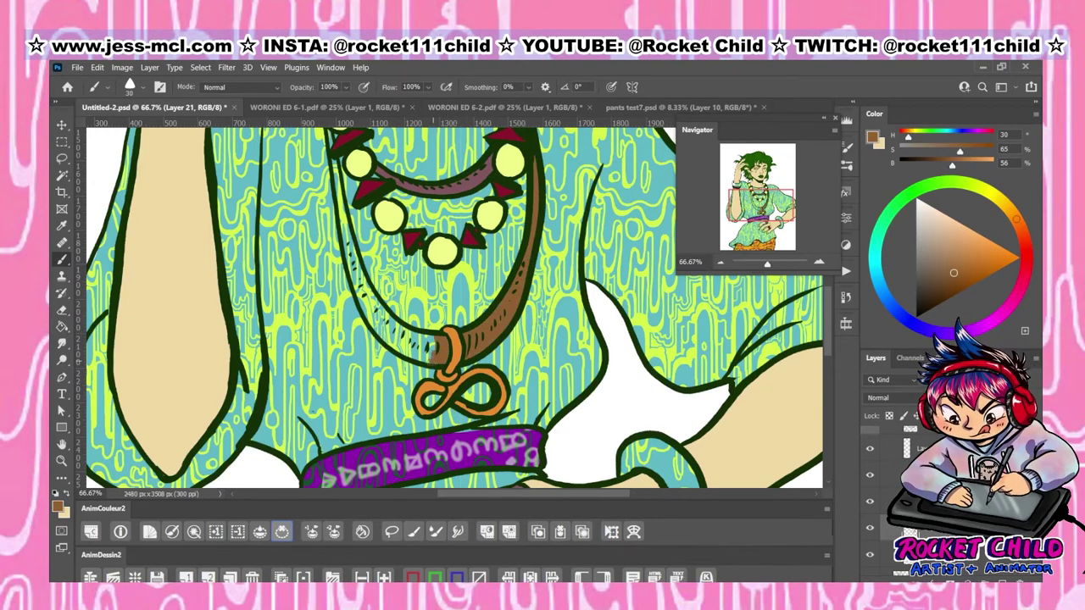
left_click_drag(336, 216, 424, 272)
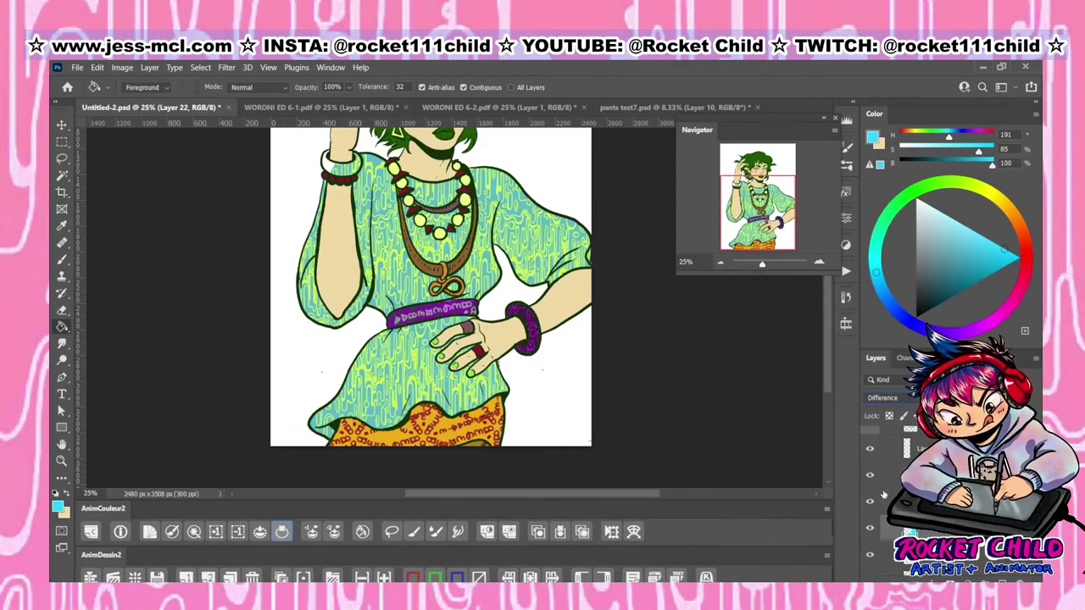
Change the blending mode of the layer holding the lowered wrist's cyan bangle fill
key("Escape")
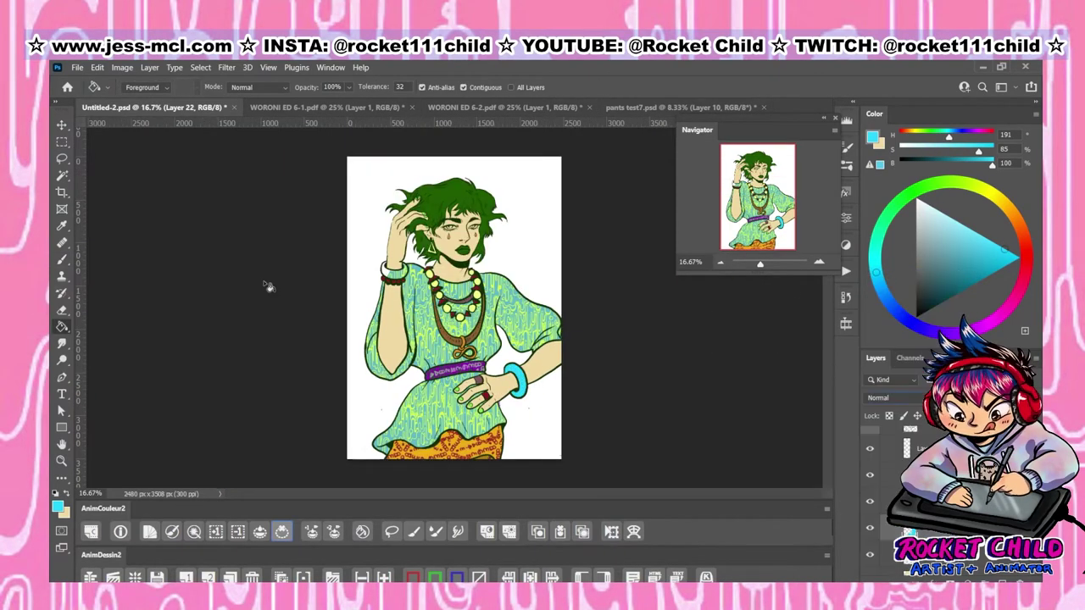
left_click(883, 398)
left_click(878, 453)
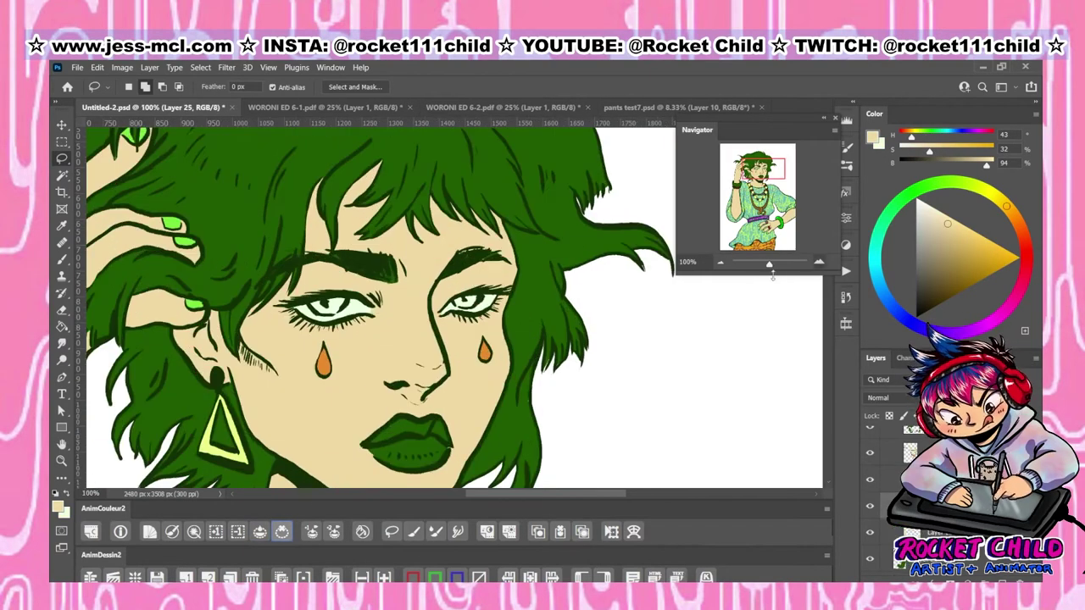
On a new Multiply layer, shade the sleeve around the raised forearm and the skin below its bracelet in dusty pink (H 356, S 33, B 82)
key("ctrl+minus")
key("ctrl+minus")
key("ctrl+minus")
key("ctrl+minus")
key("ctrl+minus")
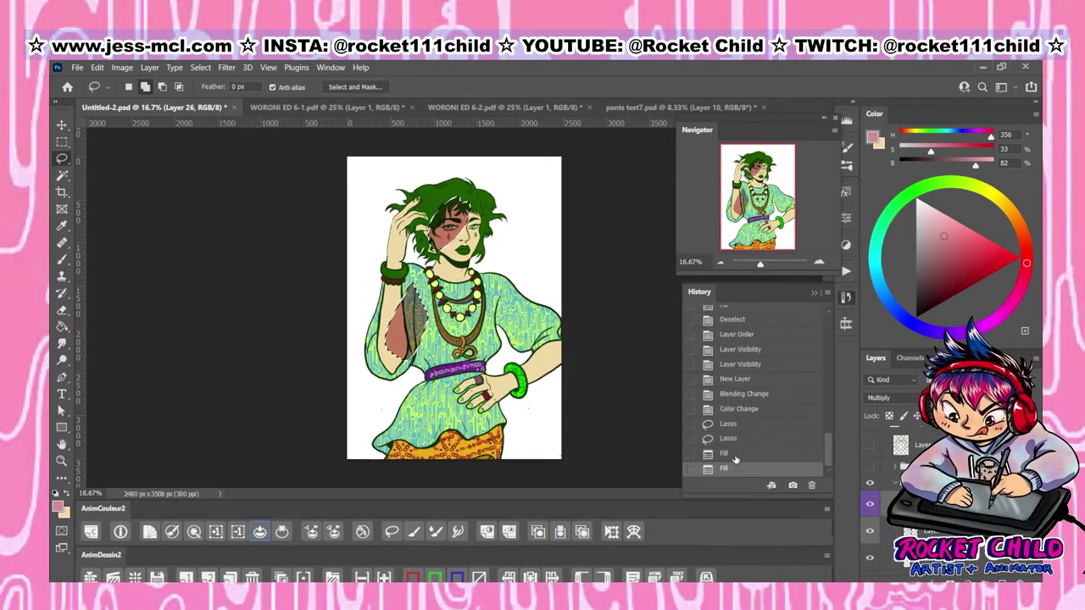
key("ctrl+plus")
key("ctrl+plus")
key("ctrl+plus")
mouse_move(275, 173)
left_mouse_down()
mouse_move(235, 339)
mouse_move(270, 428)
mouse_move(351, 466)
mouse_move(324, 530)
left_mouse_up()
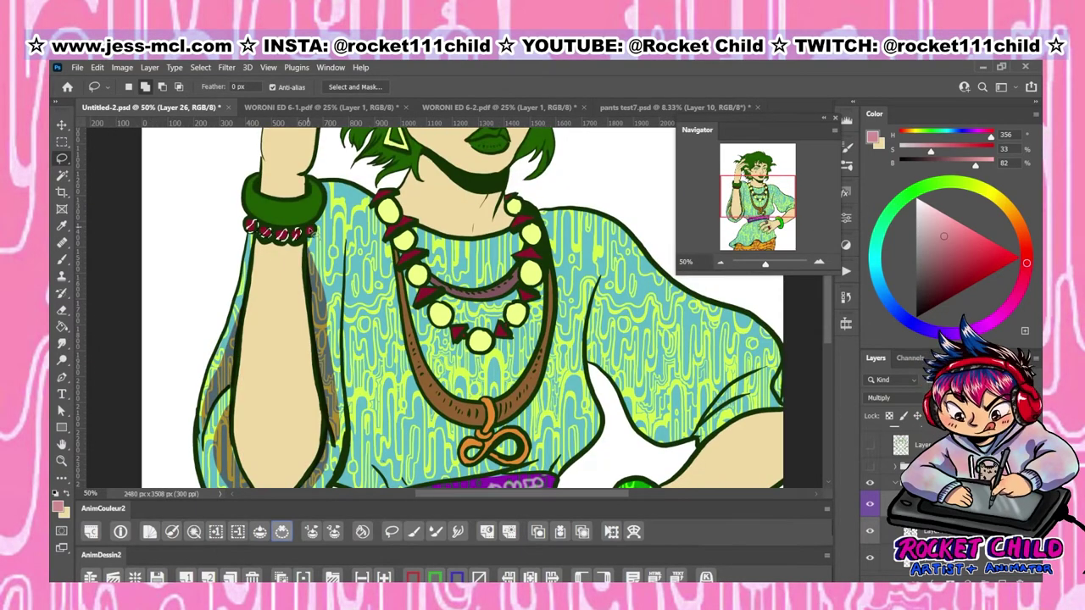
key("alt+BackSpace")
key("ctrl+d")
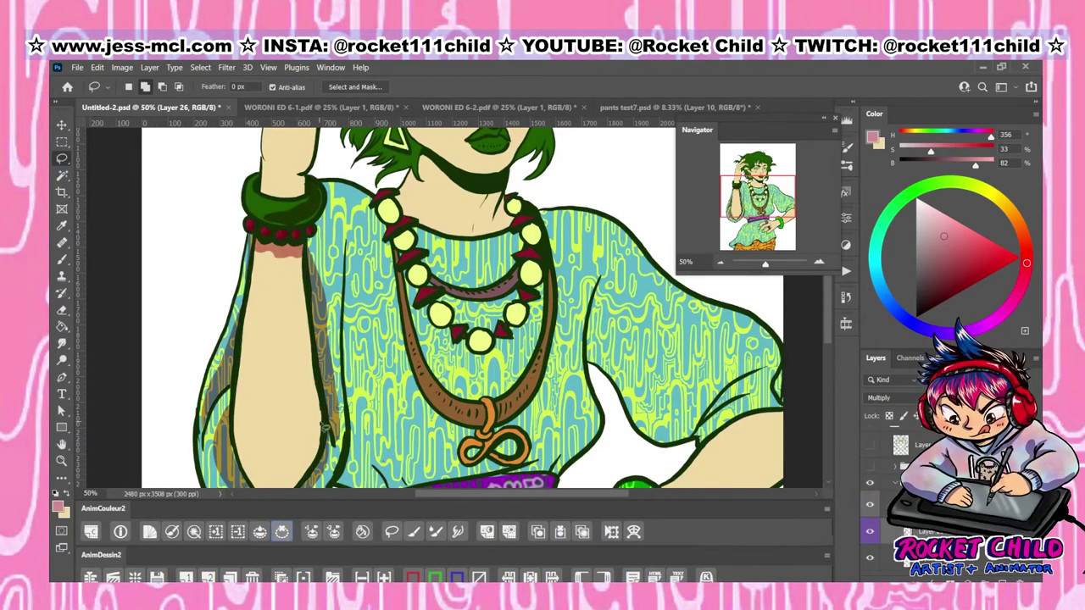
Add dusty pink Multiply shadows to the raised hand's fingers, the inner edge of its wrist and the shoulder beside the bangle
left_click_drag(303, 283, 276, 417)
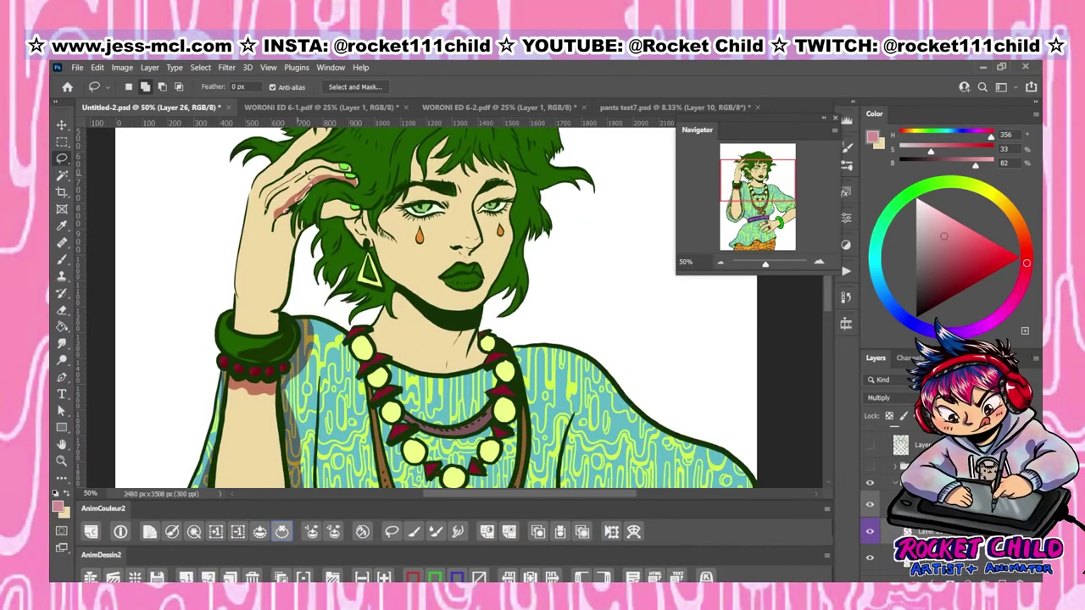
left_click_drag(319, 211, 319, 302)
mouse_move(315, 206)
left_mouse_down()
mouse_move(339, 194)
mouse_move(322, 227)
left_mouse_up()
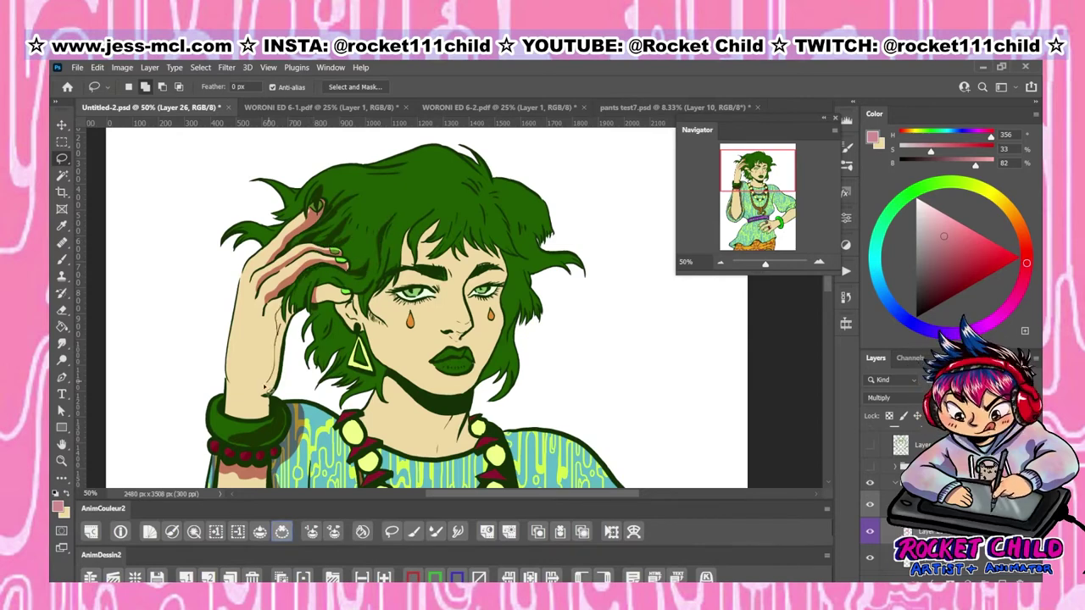
left_click_drag(265, 389, 266, 393)
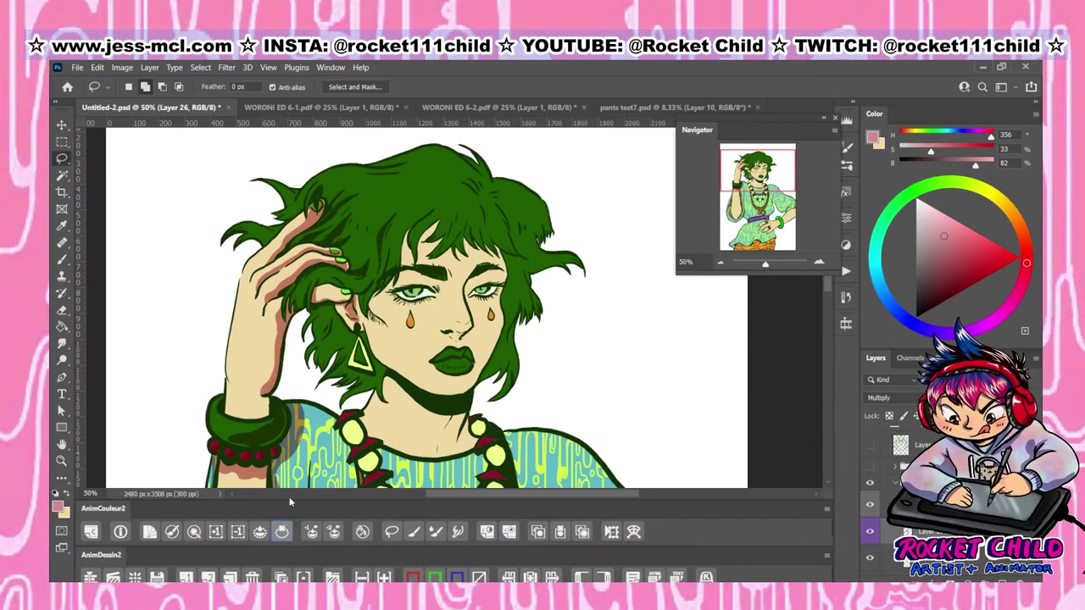
Shade the cheek under the hair, the facial features and the neck below the chin in dusty pink, and save the document
left_click_drag(373, 306, 363, 320)
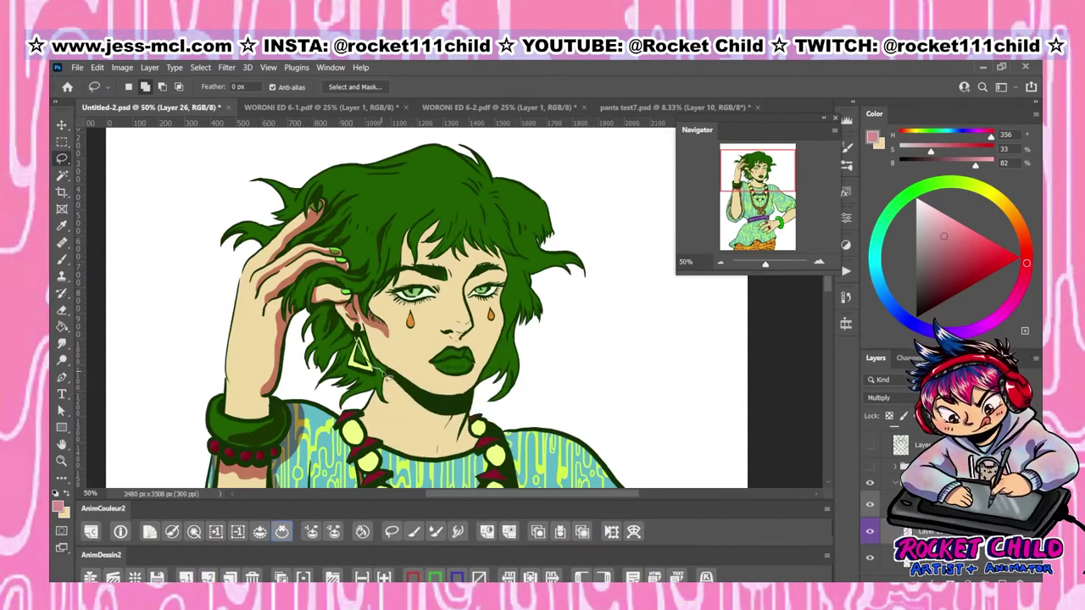
left_click_drag(442, 456, 392, 421)
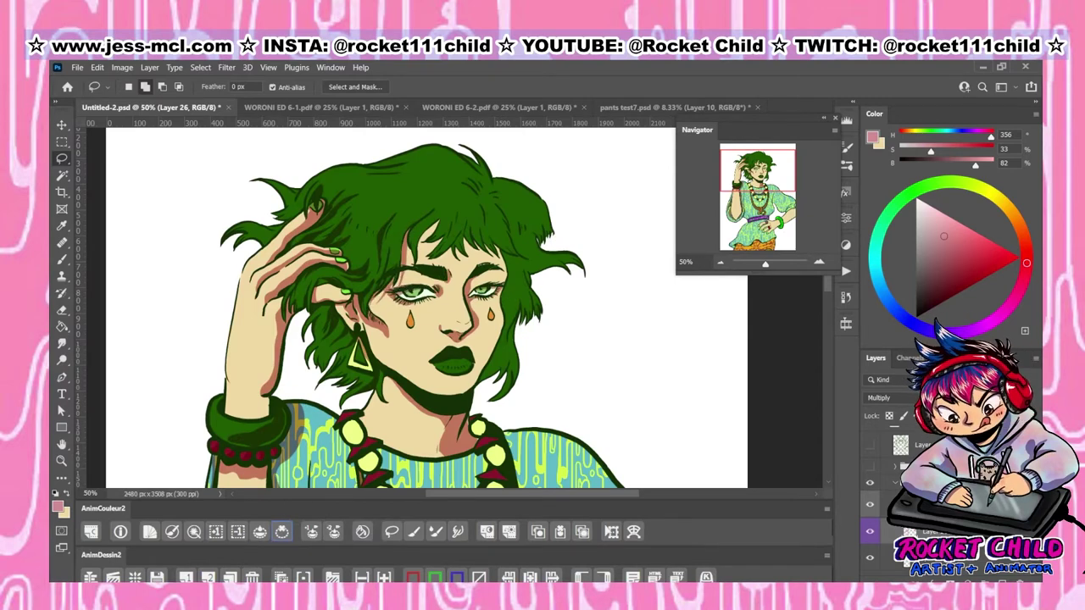
key("ctrl+s")
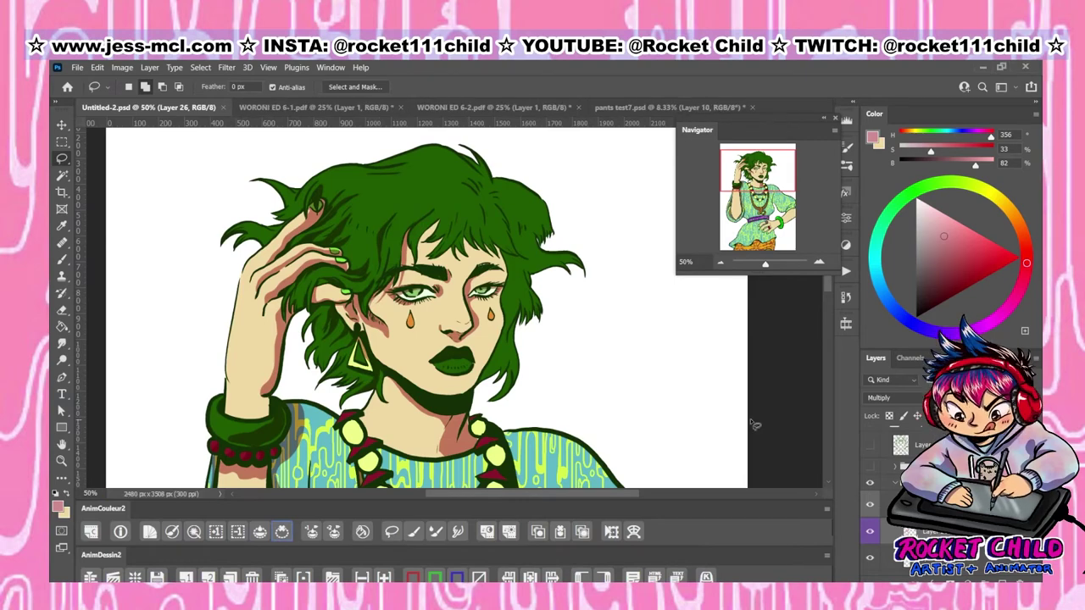
Add dusty pink Multiply shadows to the hair strands beside the far temple and the flicked-out strands there
mouse_move(455, 252)
left_mouse_down()
mouse_move(505, 260)
mouse_move(492, 254)
mouse_move(521, 302)
mouse_move(509, 292)
mouse_move(524, 293)
mouse_move(518, 283)
mouse_move(497, 367)
mouse_move(526, 292)
mouse_move(515, 349)
left_mouse_up()
left_click(476, 292)
key("alt+BackSpace")
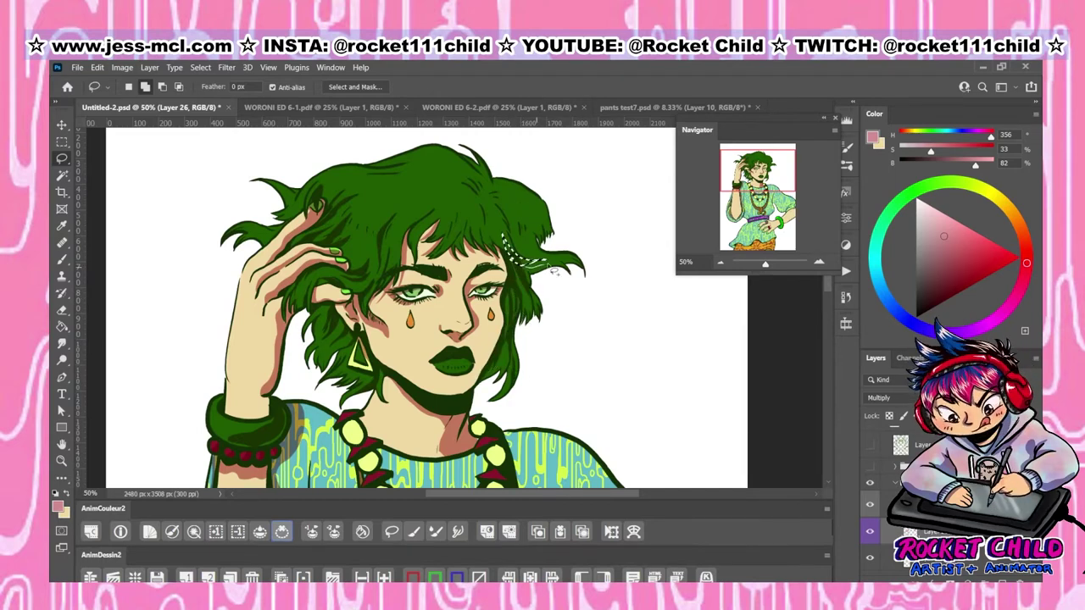
key("alt+BackSpace")
key("ctrl+d")
scroll(577, 237, "up", 2)
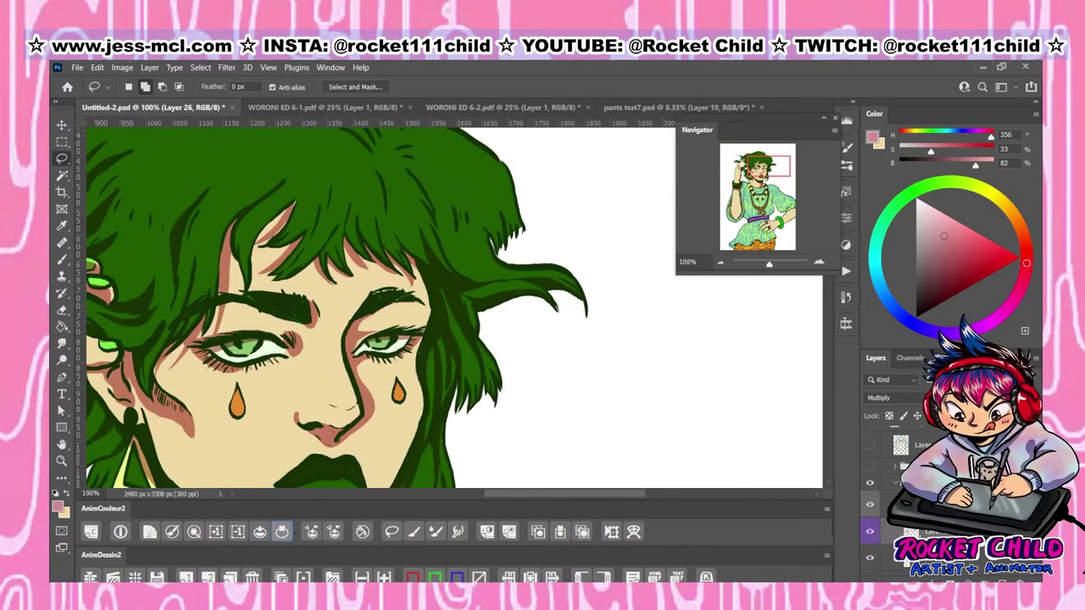
left_click_drag(453, 269, 466, 280)
key("alt+BackSpace")
key("ctrl+d")
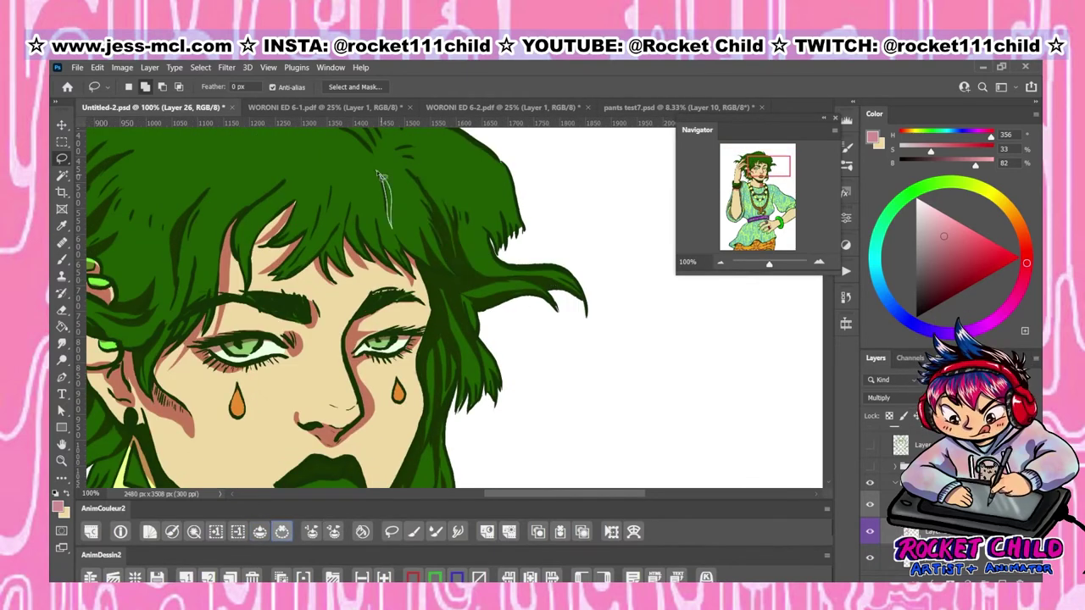
Shade the hair strands above the fringe and around the parting at the crown in dusty pink
mouse_move(299, 206)
left_mouse_down()
mouse_move(248, 271)
mouse_move(288, 229)
mouse_move(331, 276)
mouse_move(328, 339)
left_mouse_up()
mouse_move(377, 216)
left_mouse_down()
mouse_move(407, 246)
mouse_move(386, 255)
left_mouse_up()
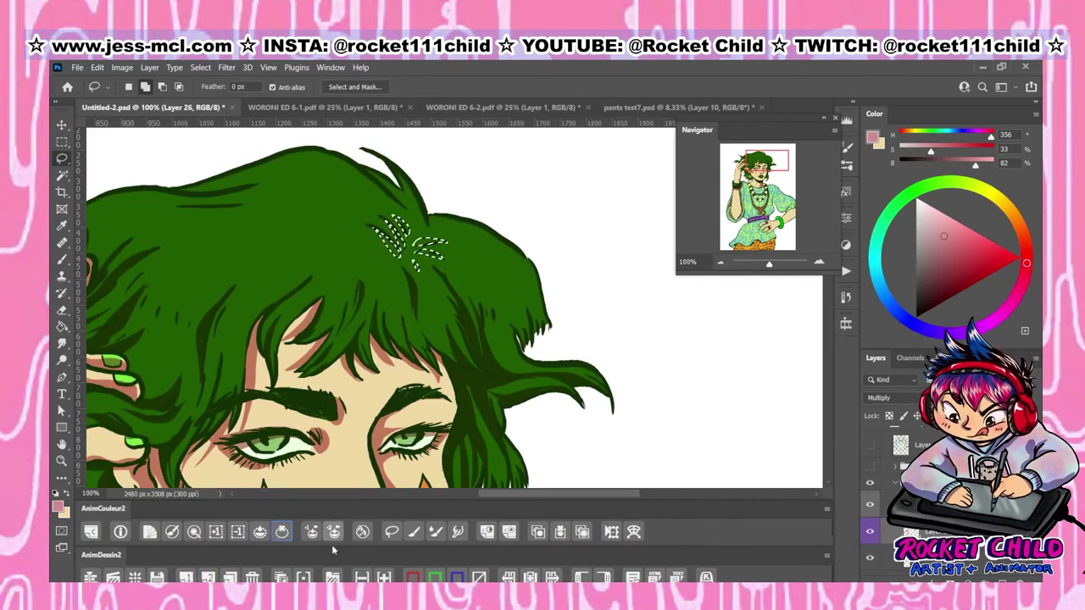
key("alt+BackSpace")
key("ctrl+d")
left_click_drag(667, 223, 717, 240)
key("alt+BackSpace")
key("ctrl+d")
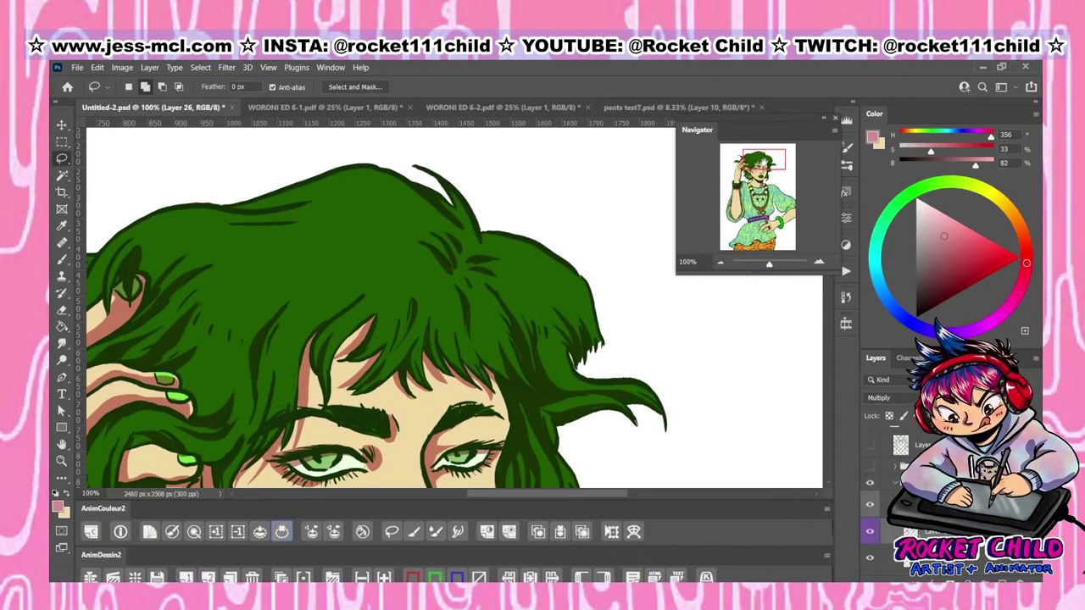
Shade the windblown hair strands on top of the head and behind the raised hand in dusty pink
left_click_drag(585, 364, 763, 314)
left_click_drag(254, 195, 288, 263)
key("alt+BackSpace")
key("ctrl+d")
mouse_move(229, 284)
left_mouse_down()
mouse_move(197, 313)
mouse_move(246, 272)
left_mouse_up()
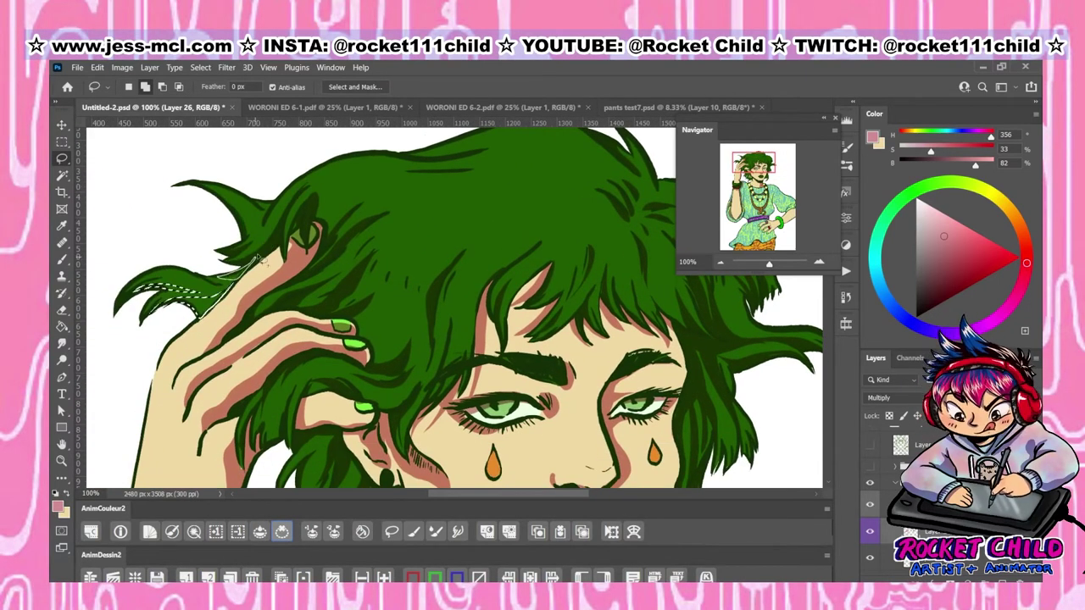
key("alt+BackSpace")
key("ctrl+d")
Shade the blouse's torso beside the raised arm and the gathered folds around the purple belt in dusty pink
left_click(720, 263)
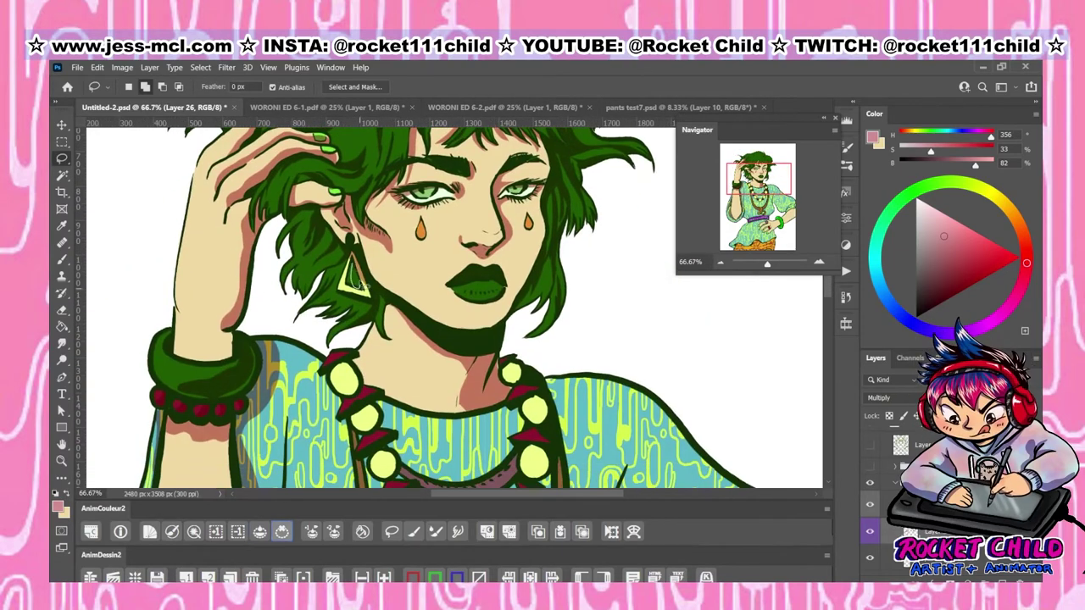
key("ctrl+minus")
left_click_drag(454, 305, 453, 336)
left_click_drag(356, 373, 423, 368)
key("alt+BackSpace")
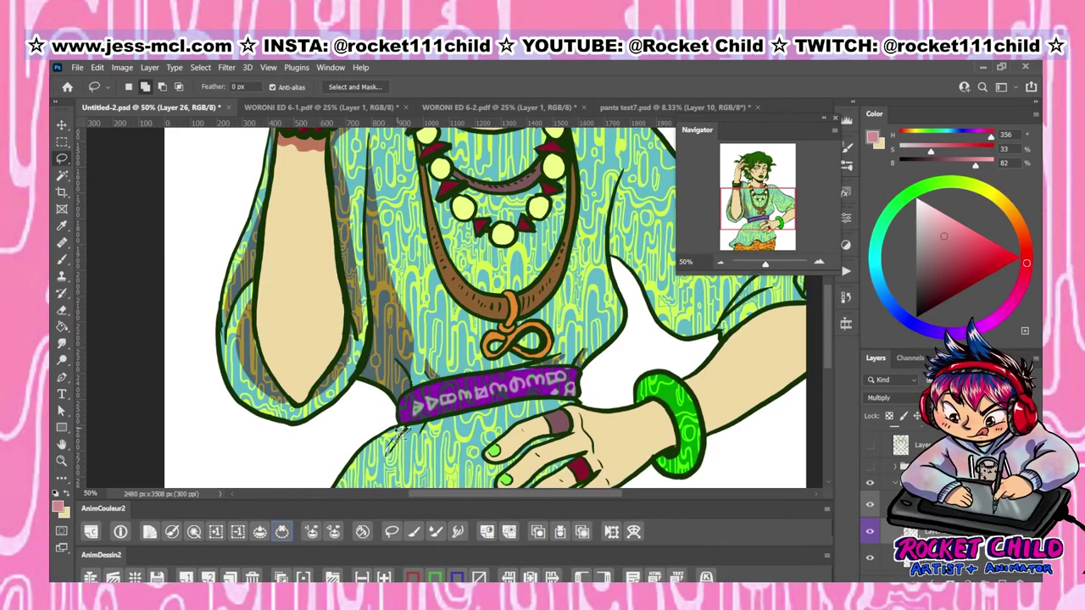
left_click_drag(475, 339, 420, 344)
Shade the underside and cuff folds of the lowered arm's sleeve in dusty pink, and touch up the cuff edge on Layer 12 copy
left_click_drag(644, 279, 619, 332)
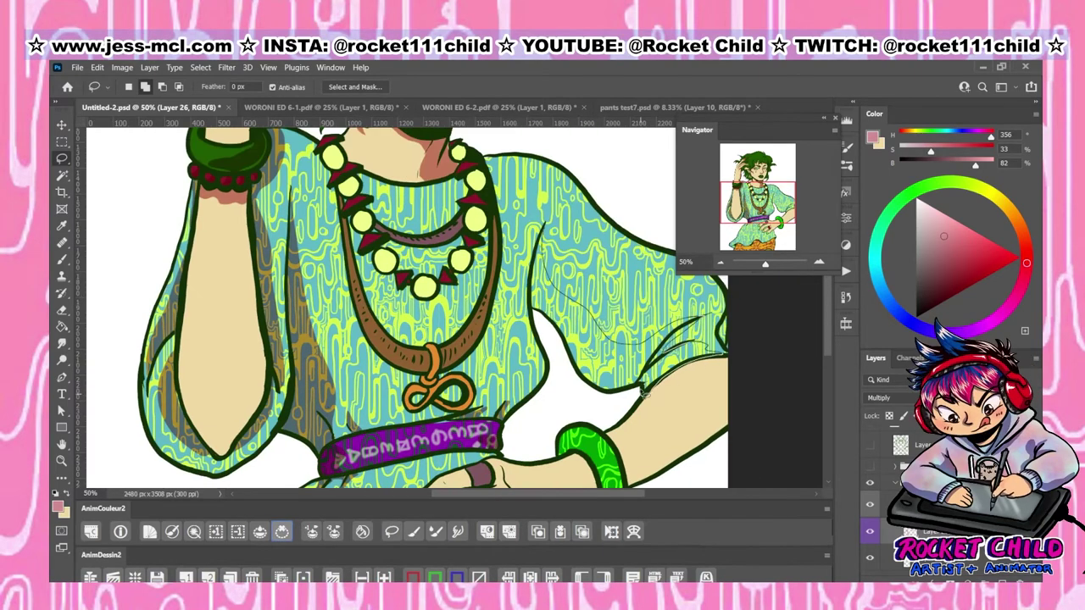
left_click_drag(542, 255, 720, 356)
key("alt+BackSpace")
key("alt+bracketleft")
key("alt+bracketleft")
key("alt+bracketleft")
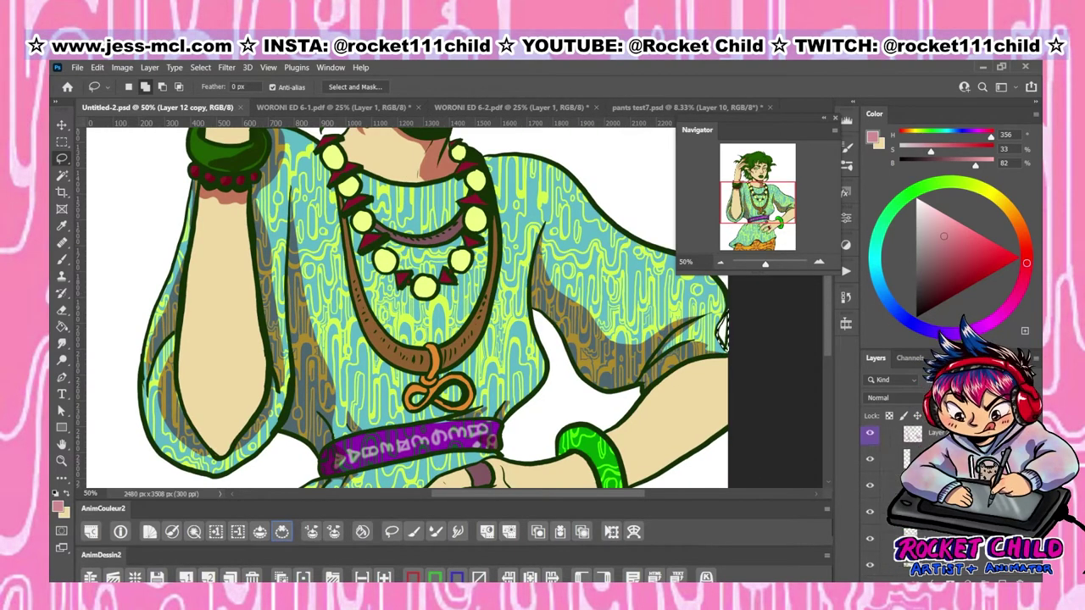
key("b")
key("l")
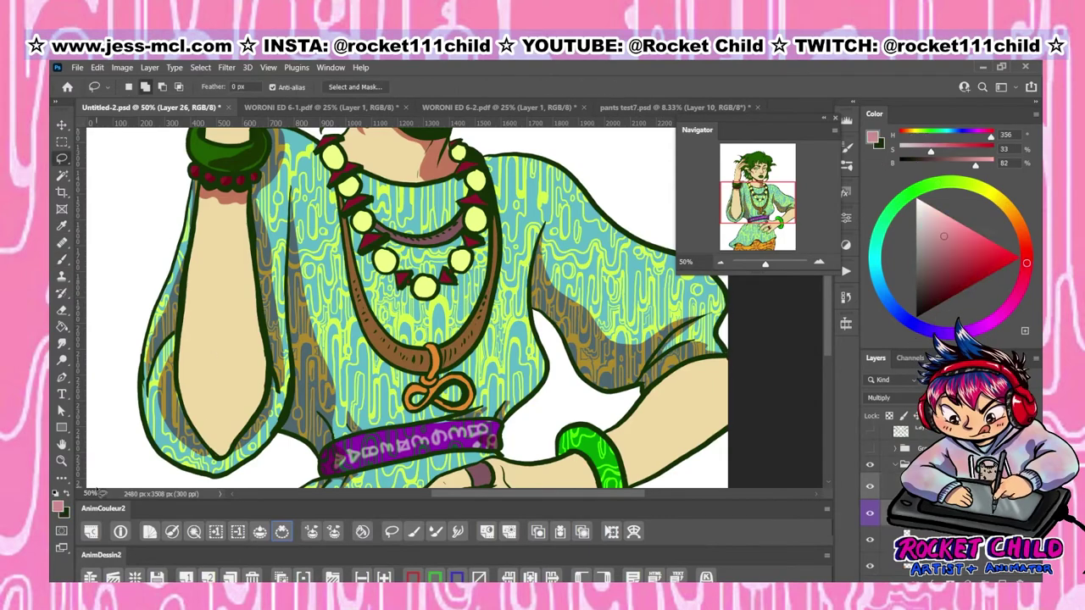
Shade the lowered forearm's underside, the wrist beside the green bangle and the hand's fingers in dusty pink
scroll(407, 305, "down", 5)
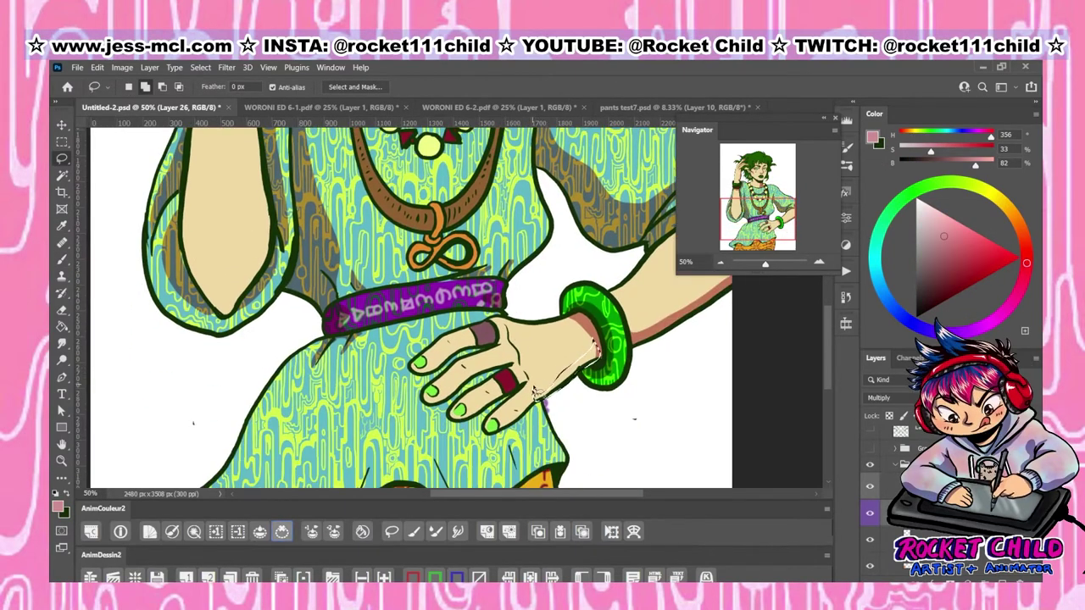
scroll(535, 393, "down", 2)
scroll(536, 393, "up", 2)
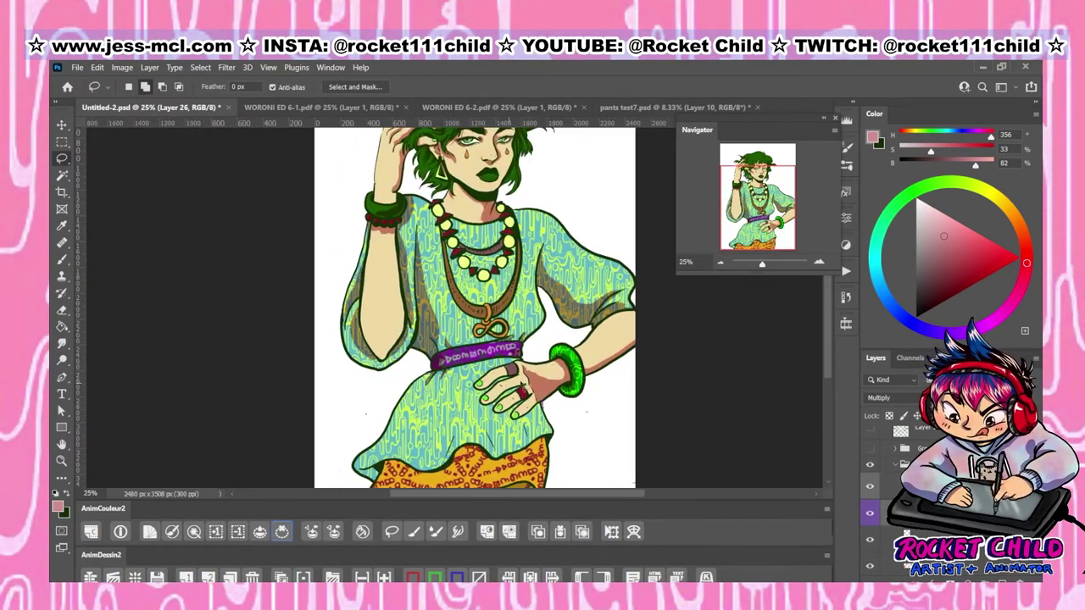
scroll(525, 388, "up", 1)
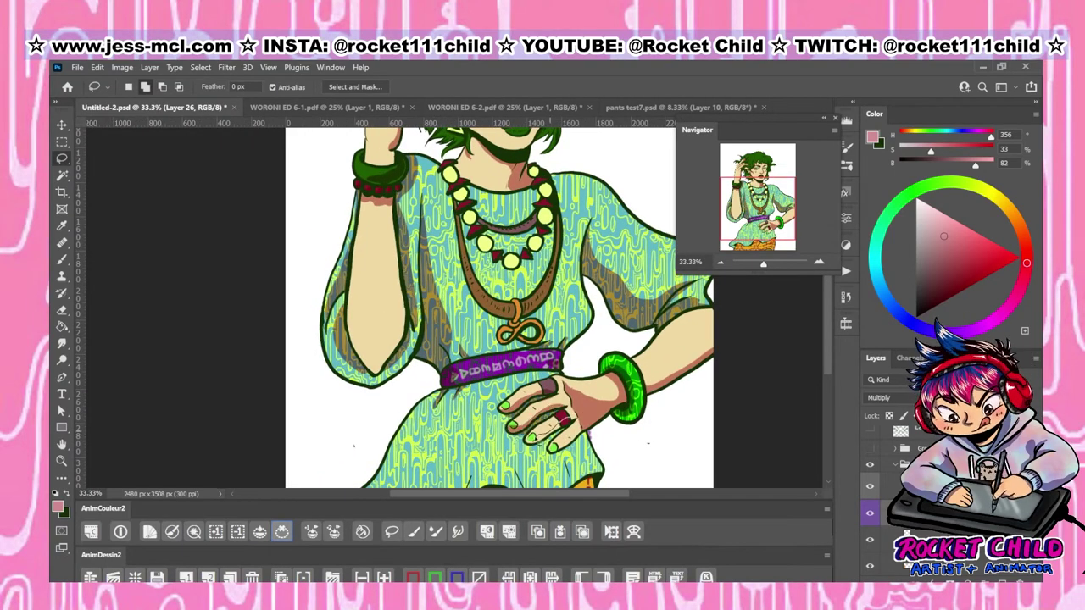
Shade the orange trousers below the blouse hem and the vertical folds rising from the hem in dusty pink
scroll(526, 381, "down", 1)
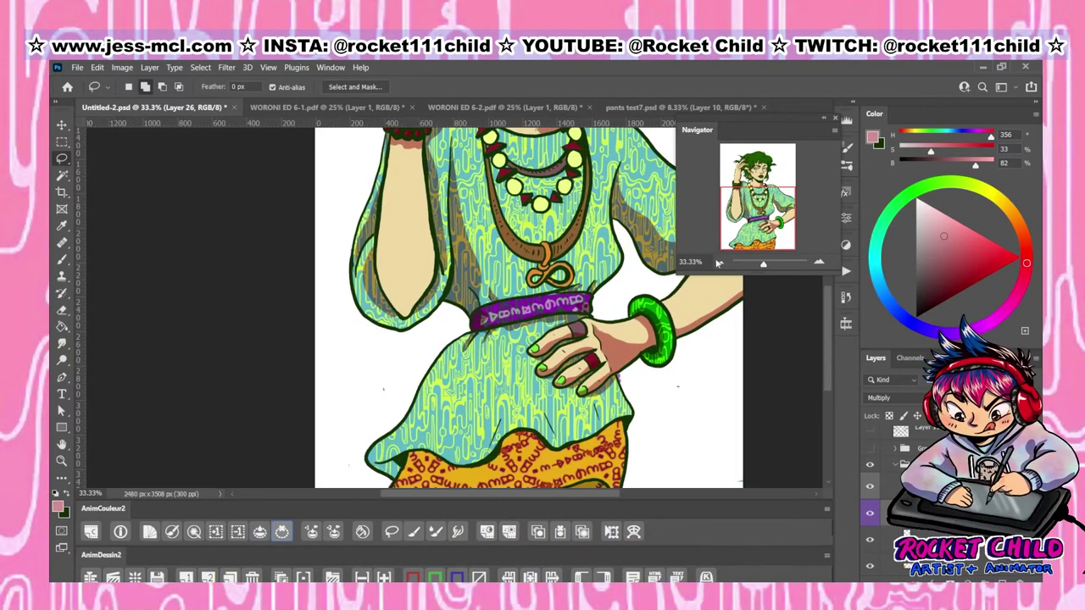
scroll(556, 489, "right", 1)
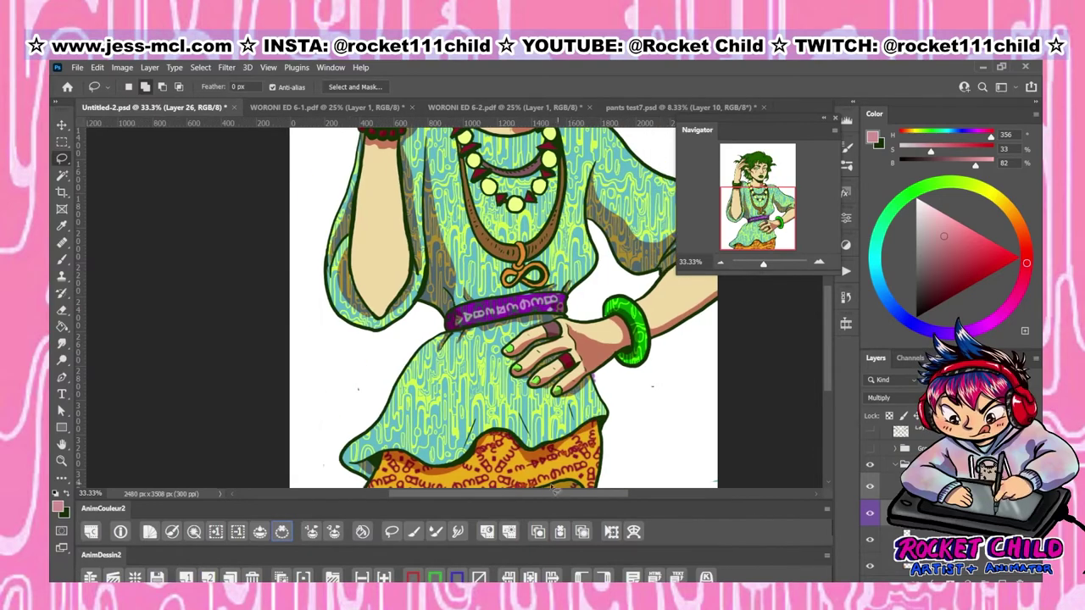
left_click_drag(468, 421, 519, 445)
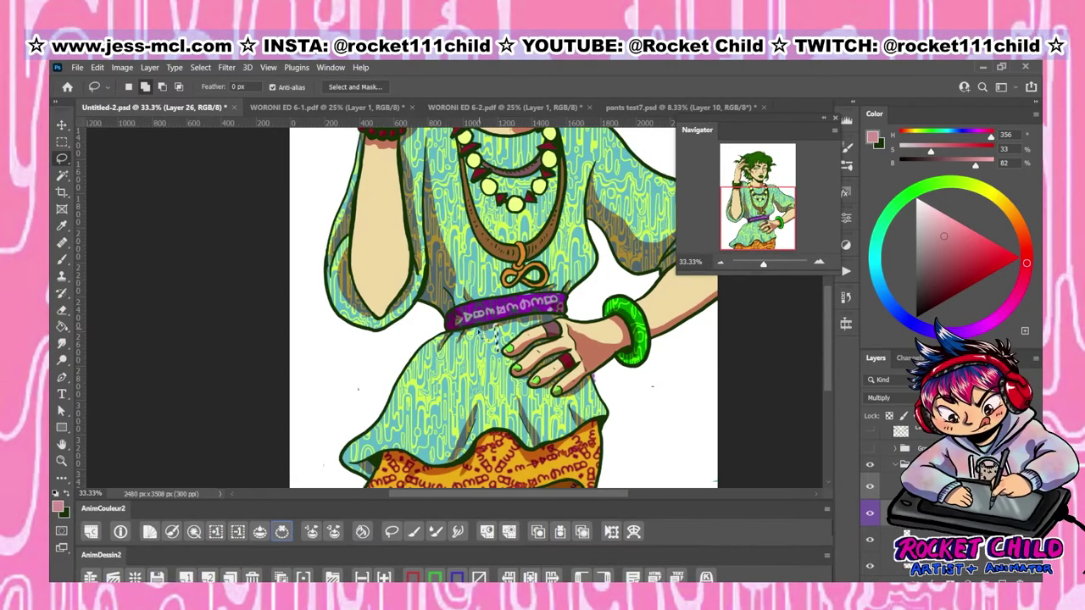
Brush dusty pink shadows along the brown necklace and onto the blouse beneath it
key("ctrl+plus")
key("ctrl+plus")
key("b")
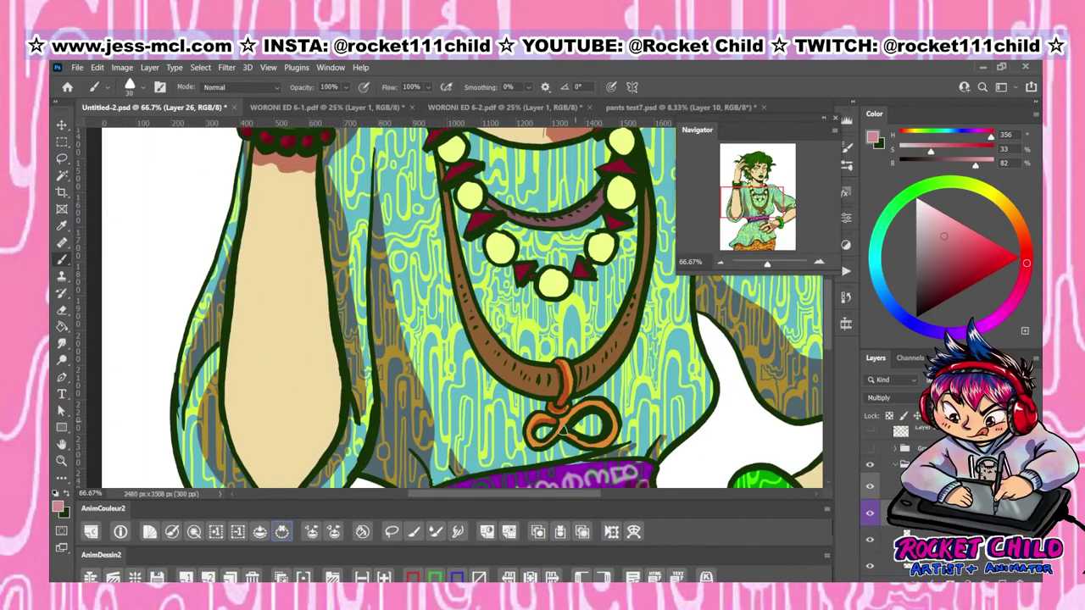
mouse_move(454, 264)
left_mouse_down()
mouse_move(498, 369)
mouse_move(573, 394)
mouse_move(650, 198)
mouse_move(455, 306)
mouse_move(608, 378)
mouse_move(542, 415)
left_mouse_up()
scroll(409, 181, "up", 2)
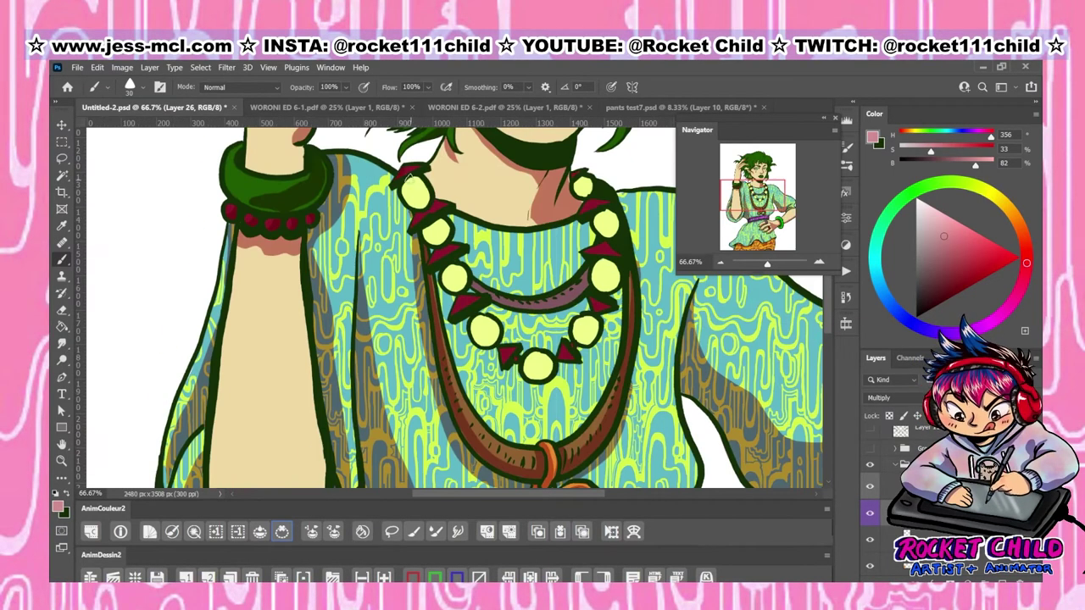
Brush dusty pink shadows onto the round yellow beads, the purple cord and the blouse below the beaded necklace
left_click_drag(441, 236, 453, 222)
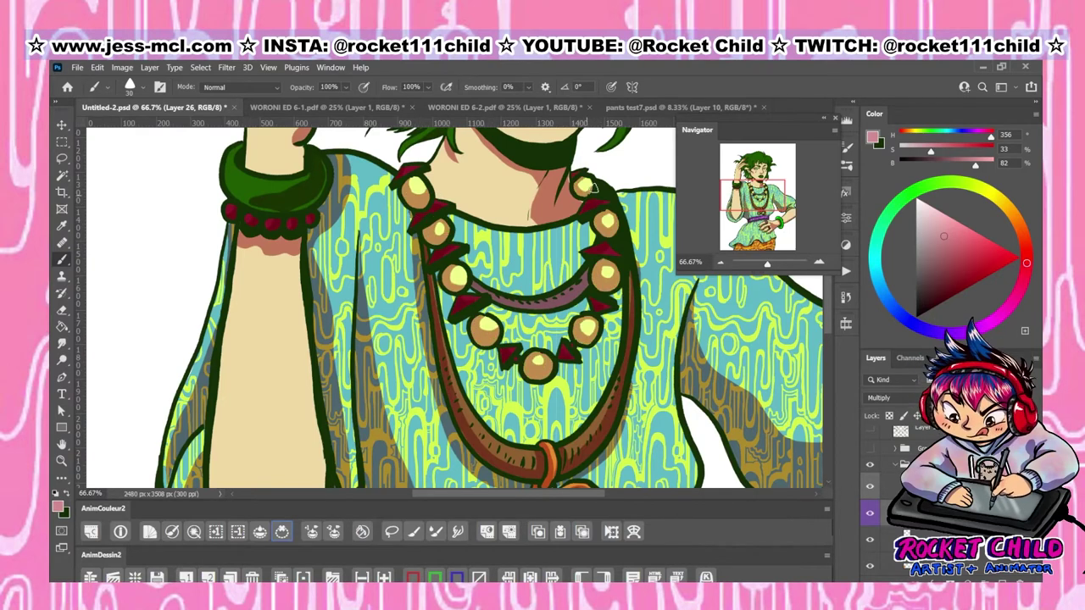
left_click_drag(588, 185, 583, 188)
left_click_drag(470, 287, 566, 309)
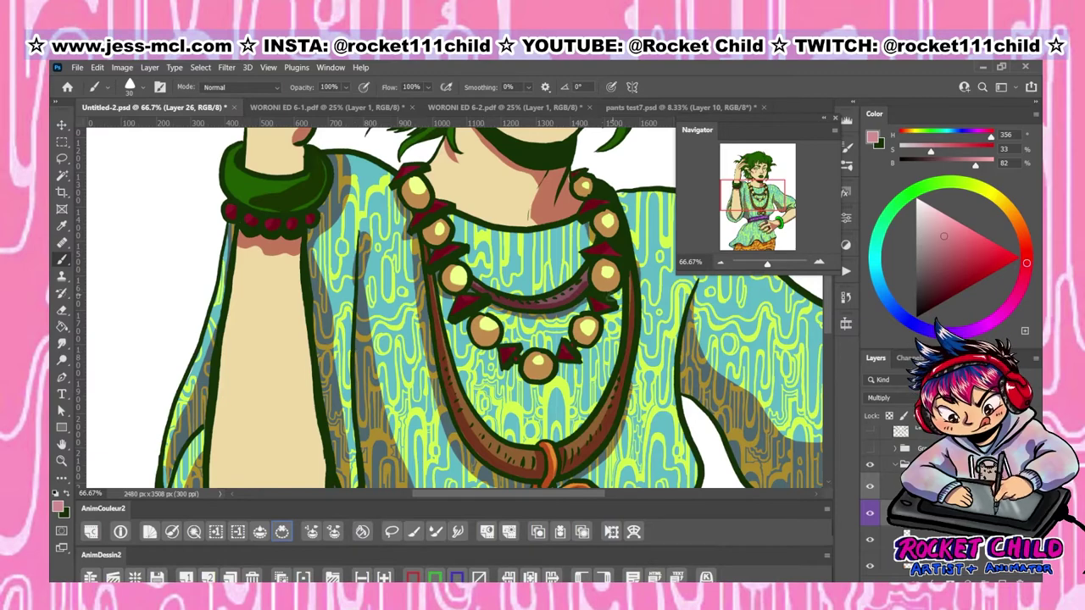
left_click_drag(505, 358, 585, 348)
On a new layer, paint eyeshadow around both eyes in muted green (H 148, S 46, B 67)
left_click_drag(449, 292, 449, 185)
left_click(956, 240)
left_click(947, 256)
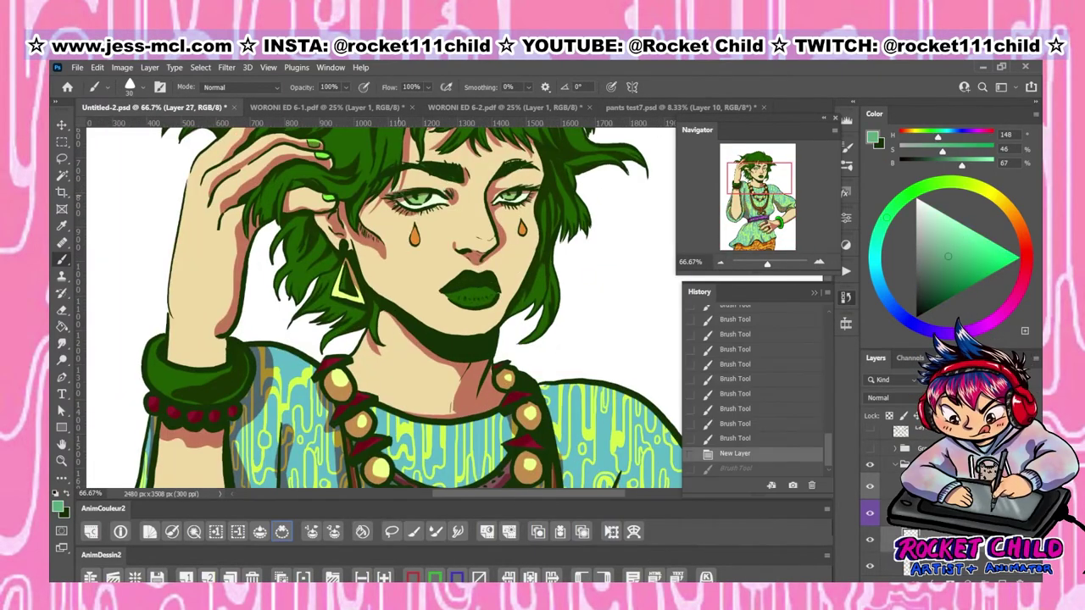
scroll(477, 151, "up", 3)
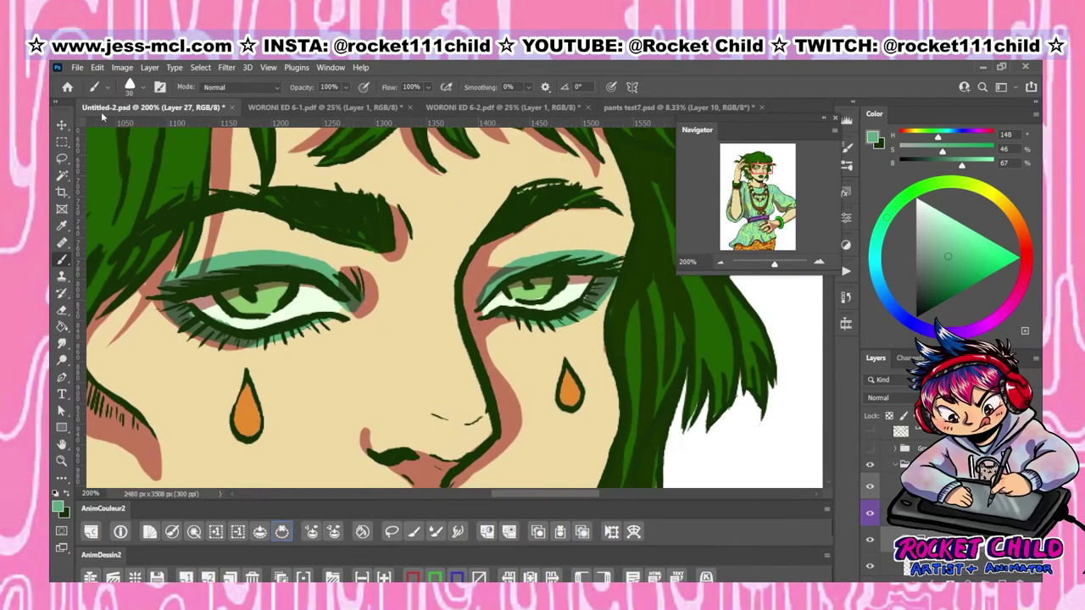
Blend the eyeshadow with a soft brush, using light mint (H 148, S 38, B 90) and deeper green (H 148, S 60, B 72)
left_click(719, 265)
key("ctrl+plus")
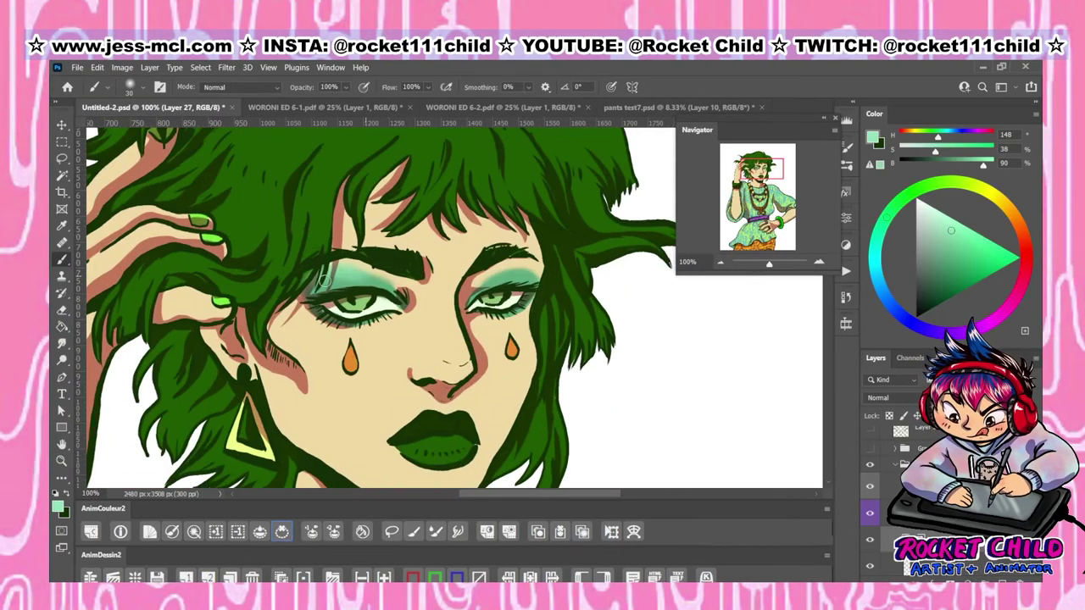
left_click(496, 278, "alt")
left_click(526, 291, "alt")
left_click_drag(532, 297, 500, 314)
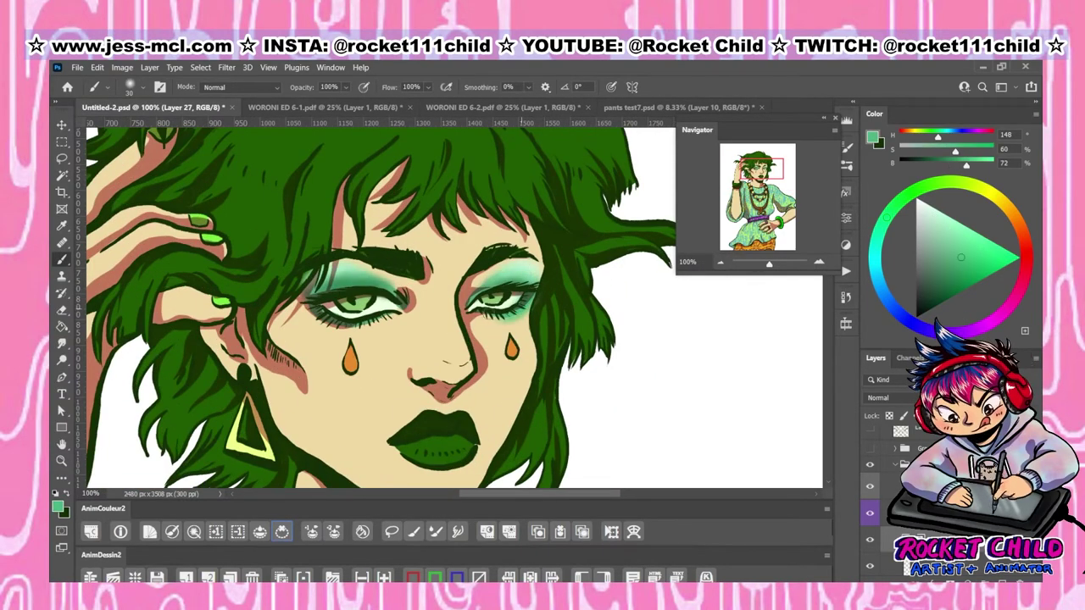
Add a new layer for highlights and give it a yellow colour label
key("ctrl+minus")
key("ctrl+minus")
key("ctrl+minus")
key("ctrl+minus")
key("ctrl+minus")
key("ctrl+shift+alt+n")
right_click(940, 512)
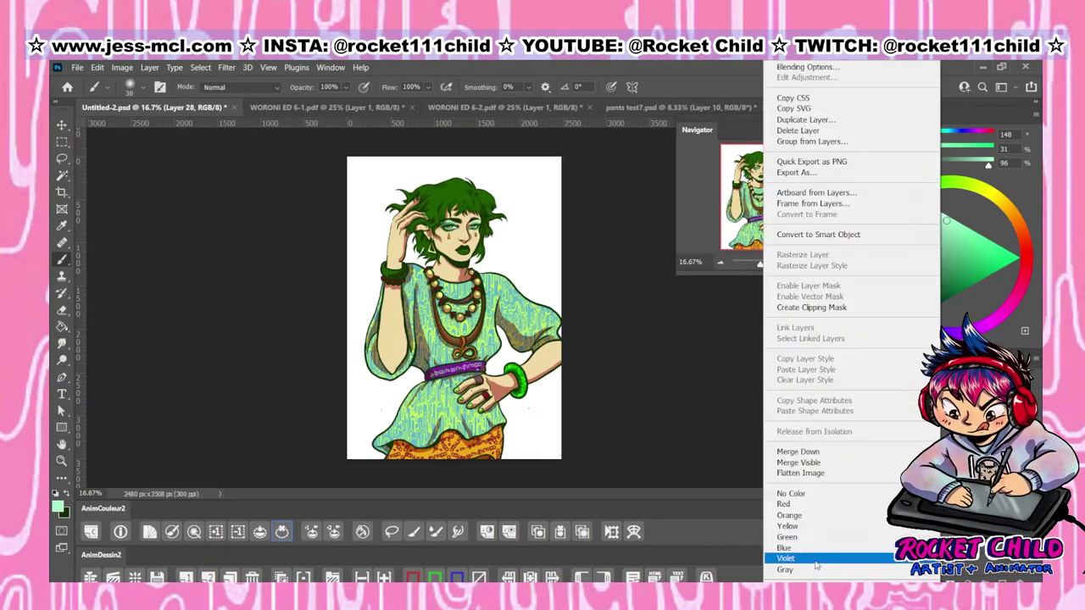
left_click(763, 525)
Set the new layer to Screen and sample bright yellow-green (H 69, S 86, B 100) from the temporarily shown colour chart
left_click(870, 448)
left_click(922, 448)
left_click(890, 397)
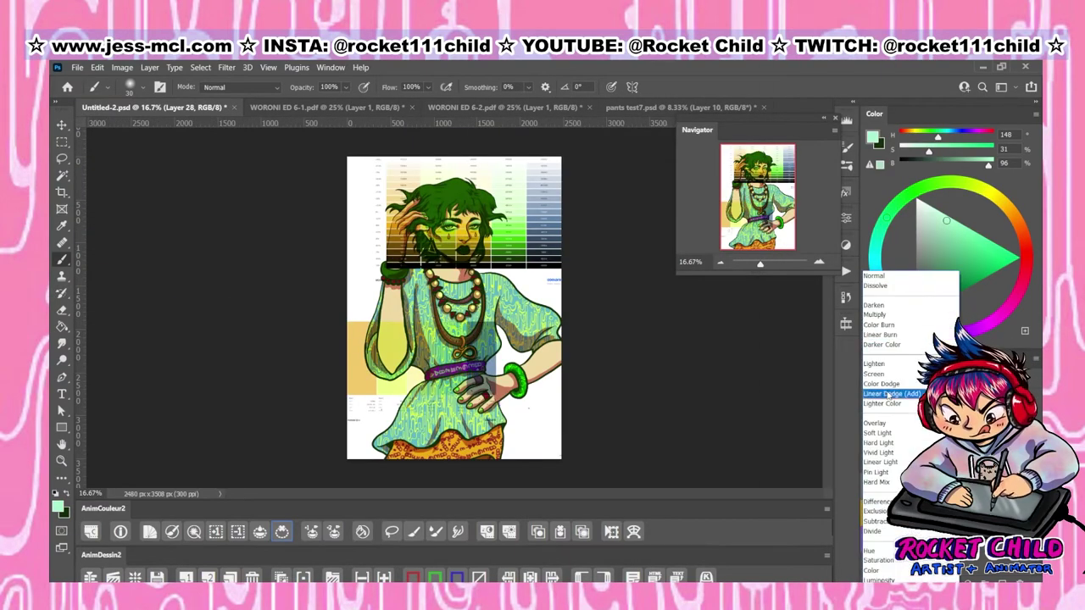
left_click(886, 374)
left_click(890, 397)
left_click(458, 203, "alt")
left_click(869, 448)
Fill lassoed yellow-green highlights on the lips, nose, teardrops and the back of the raised hand
key("ctrl+plus")
key("ctrl+plus")
key("ctrl+plus")
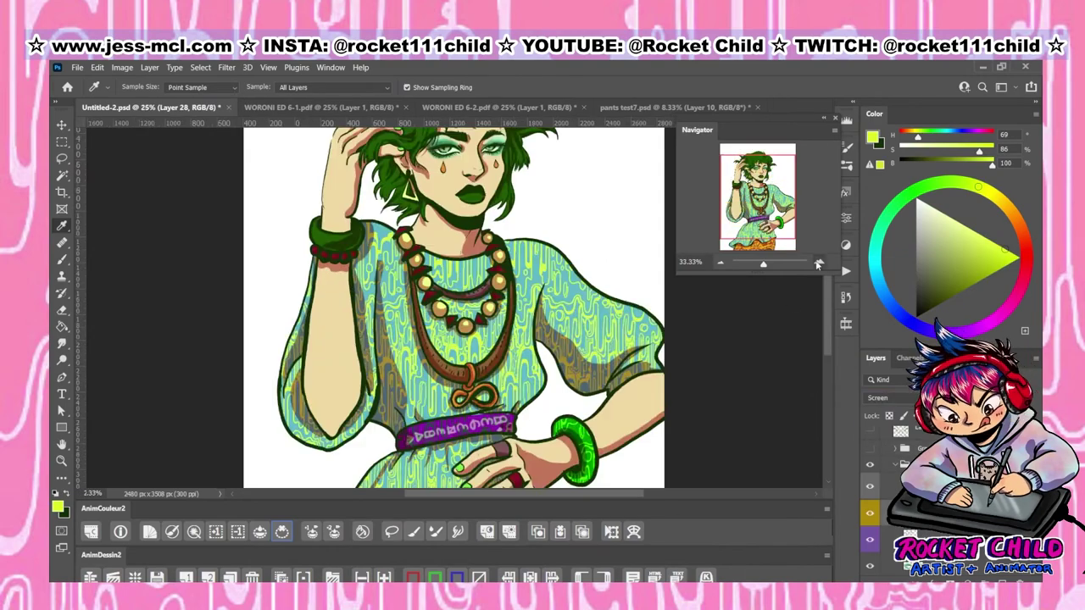
left_click(94, 87)
key("Escape")
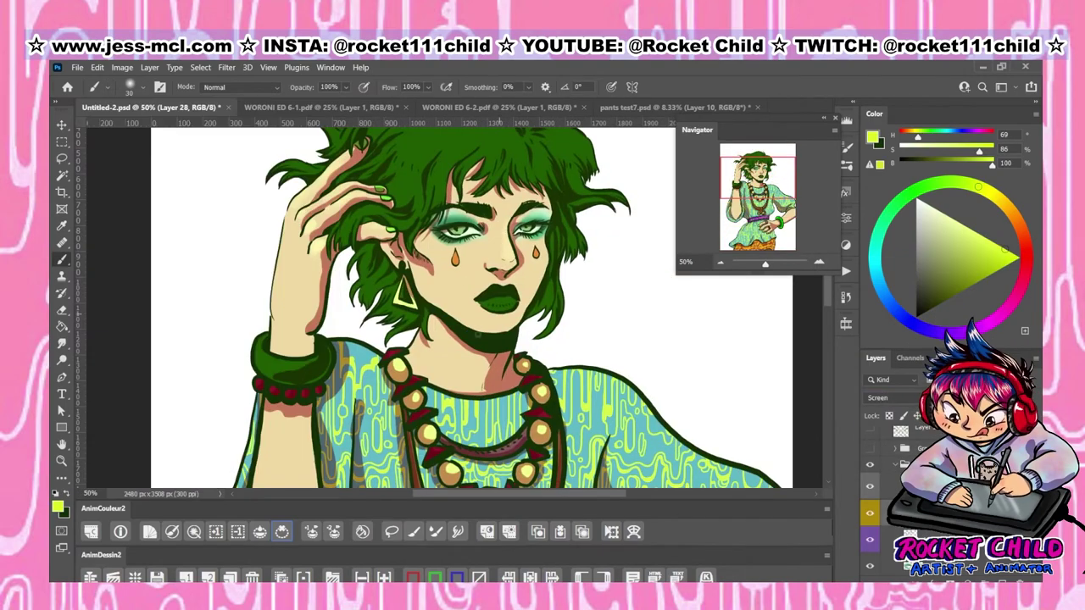
key("ctrl+plus")
key("l")
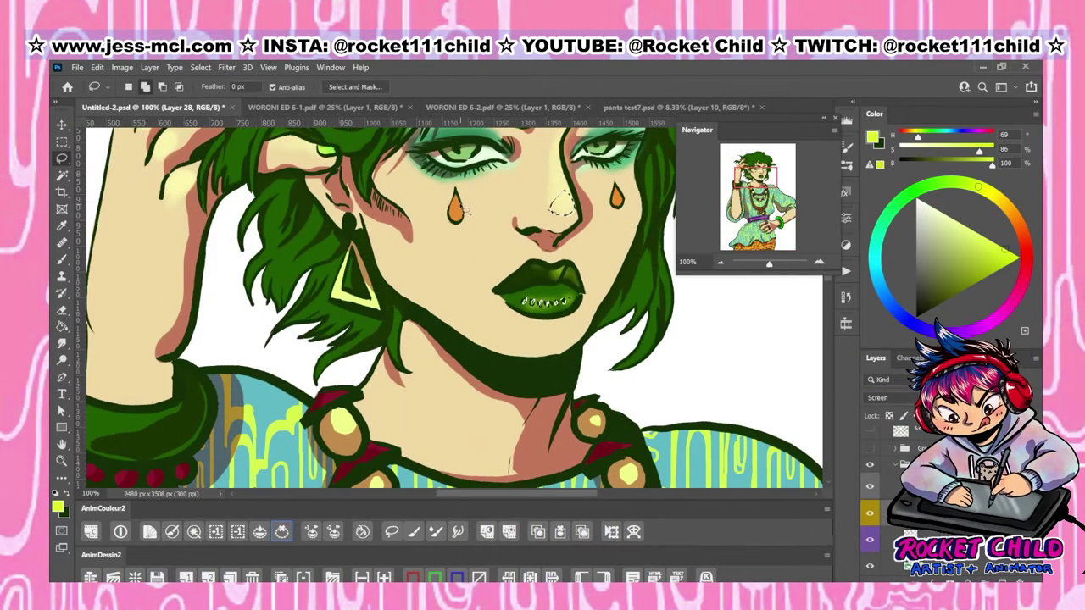
key("alt+BackSpace")
left_click(845, 296)
scroll(382, 305, "up", 1)
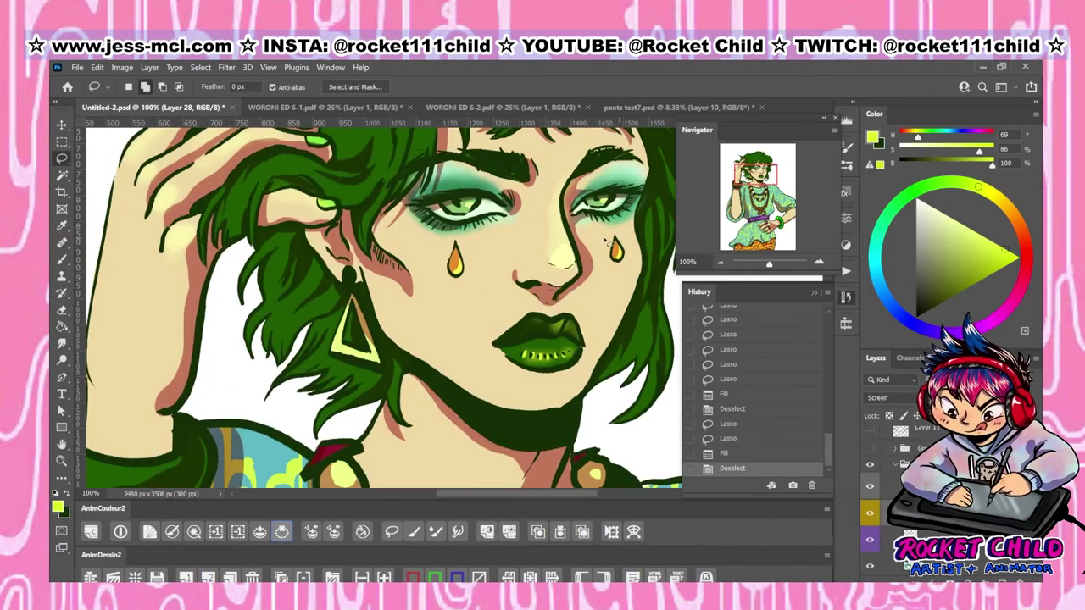
Fill yellow-green highlights on the hair strands below the raised hand and around the triangular earring
mouse_move(327, 203)
left_mouse_down()
mouse_move(233, 205)
mouse_move(242, 239)
left_mouse_up()
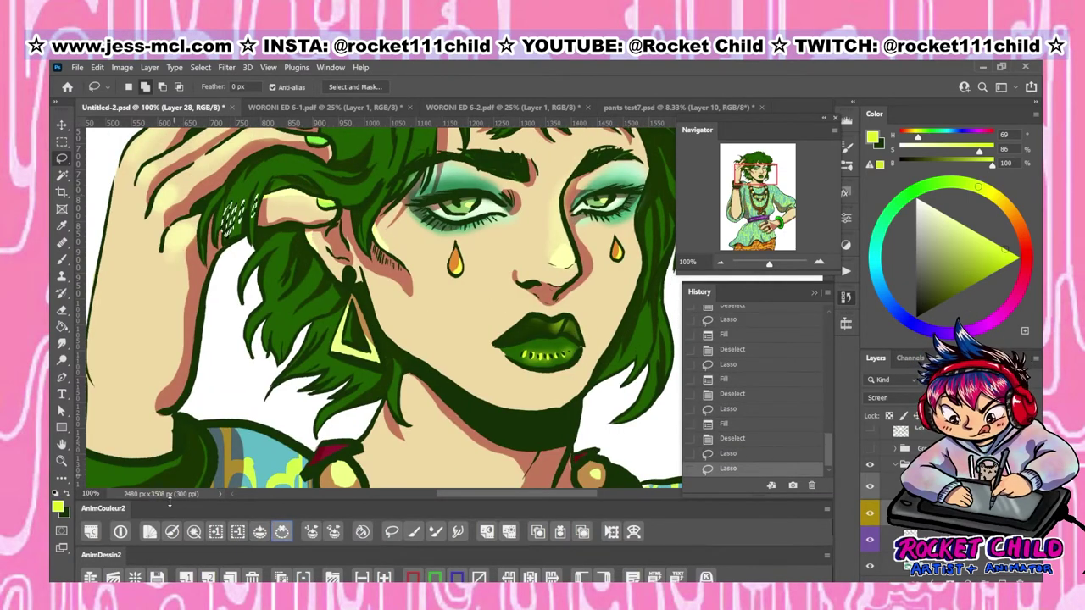
left_click_drag(219, 201, 236, 238)
mouse_move(247, 250)
left_mouse_down()
mouse_move(277, 285)
mouse_move(312, 293)
left_mouse_up()
mouse_move(315, 299)
left_mouse_down()
mouse_move(338, 349)
mouse_move(307, 372)
mouse_move(373, 428)
left_mouse_up()
key("alt+BackSpace")
key("ctrl+d")
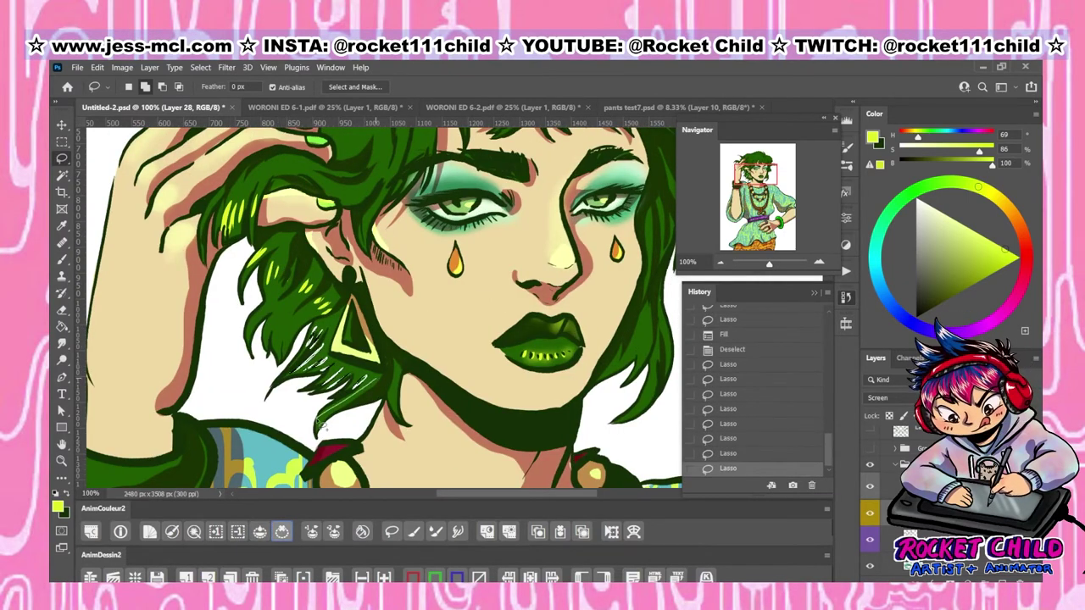
left_click_drag(271, 305, 270, 348)
key("alt+BackSpace")
key("ctrl+d")
Fill lassoed yellow-green highlights on the swept-back hair between the raised fingers and on the strands above the temple
scroll(424, 293, "up", 2)
left_click_drag(252, 271, 301, 286)
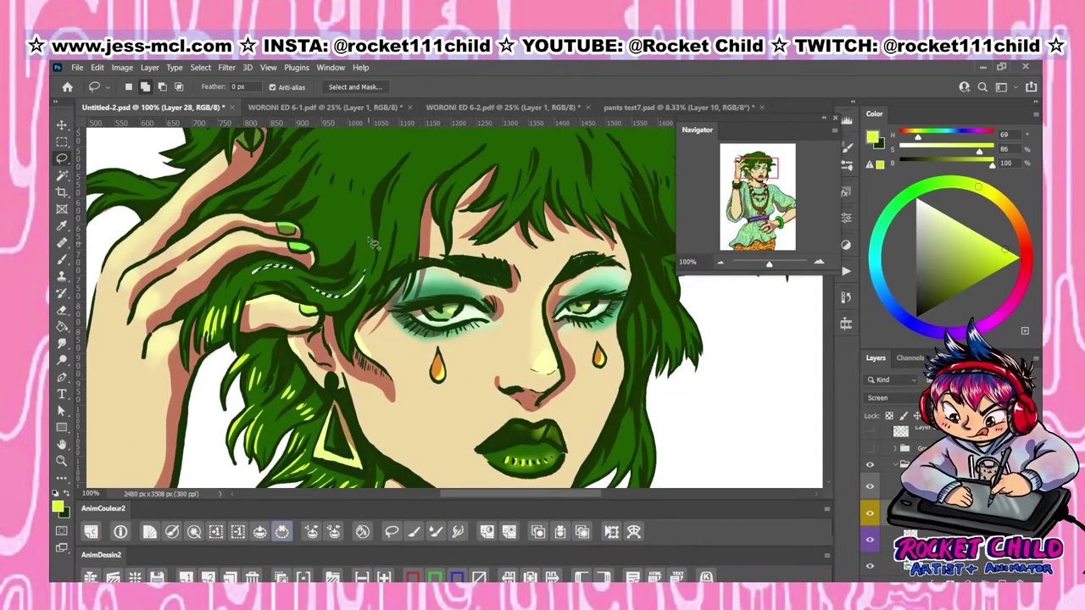
key("alt+BackSpace")
key("ctrl+d")
mouse_move(313, 153)
left_mouse_down()
mouse_move(339, 196)
mouse_move(377, 210)
left_mouse_up()
key("alt+BackSpace")
key("ctrl+d")
Fill thin yellow-green highlights along the front hair lock and across the fringe strands above the forehead
left_click_drag(394, 174, 424, 264)
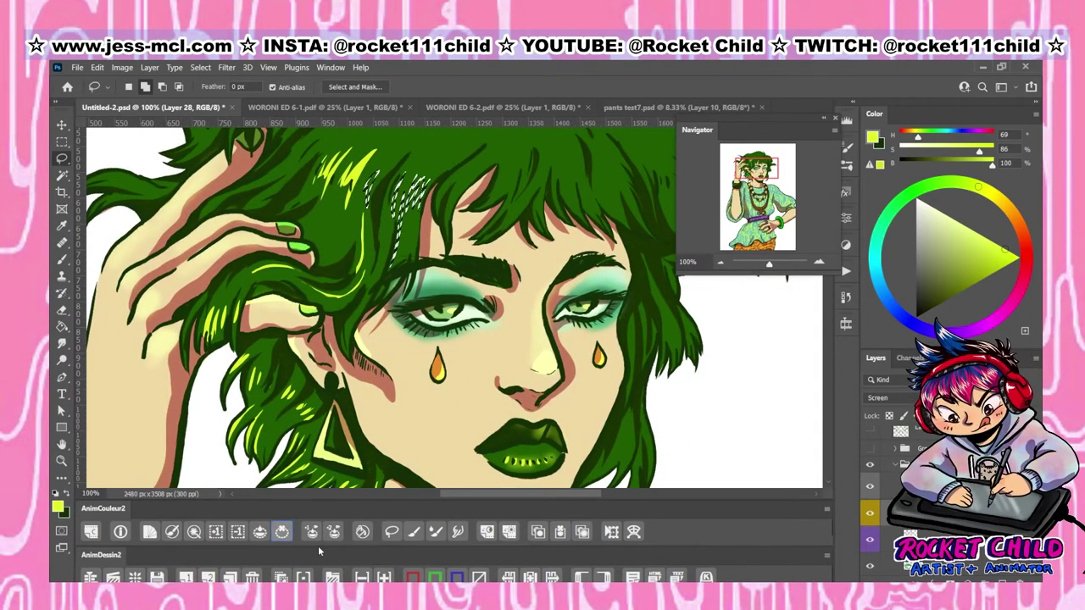
key("alt+BackSpace")
key("ctrl+d")
mouse_move(436, 168)
left_mouse_down()
mouse_move(458, 200)
mouse_move(515, 203)
mouse_move(551, 222)
left_mouse_up()
key("alt+BackSpace")
key("ctrl+d")
key("alt+BackSpace")
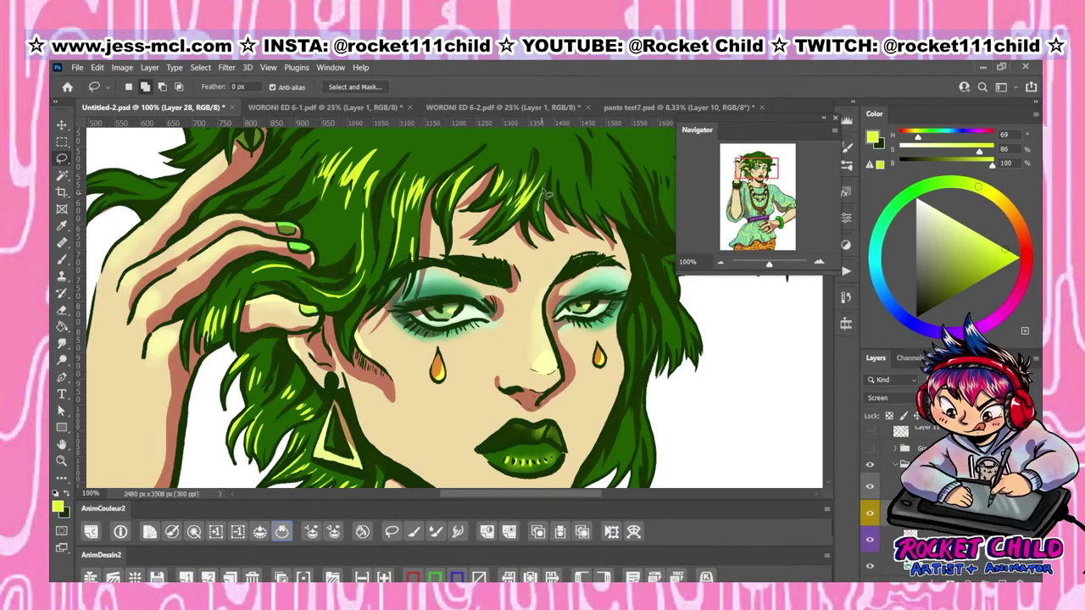
Fill yellow-green highlights on the hair falling along the cheek opposite the raised hand
scroll(458, 326, "down", 5)
scroll(458, 326, "up", 5)
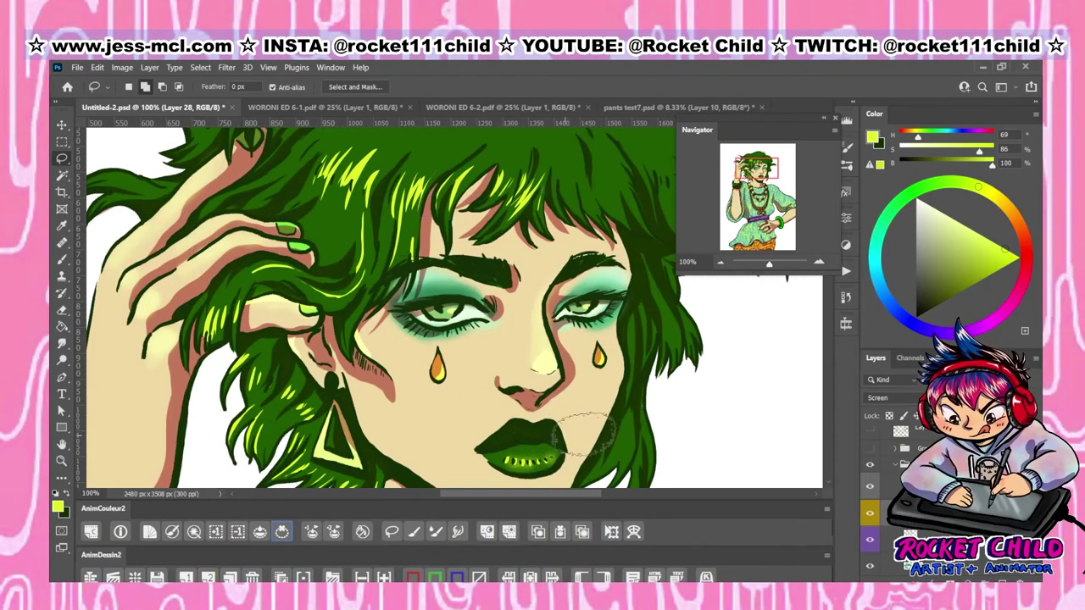
key("alt+BackSpace")
key("ctrl+d")
left_click_drag(474, 309, 500, 356)
key("alt+BackSpace")
mouse_move(551, 241)
left_mouse_down()
mouse_move(593, 322)
mouse_move(572, 368)
mouse_move(603, 386)
left_mouse_up()
key("alt+BackSpace")
scroll(603, 386, "down", 2)
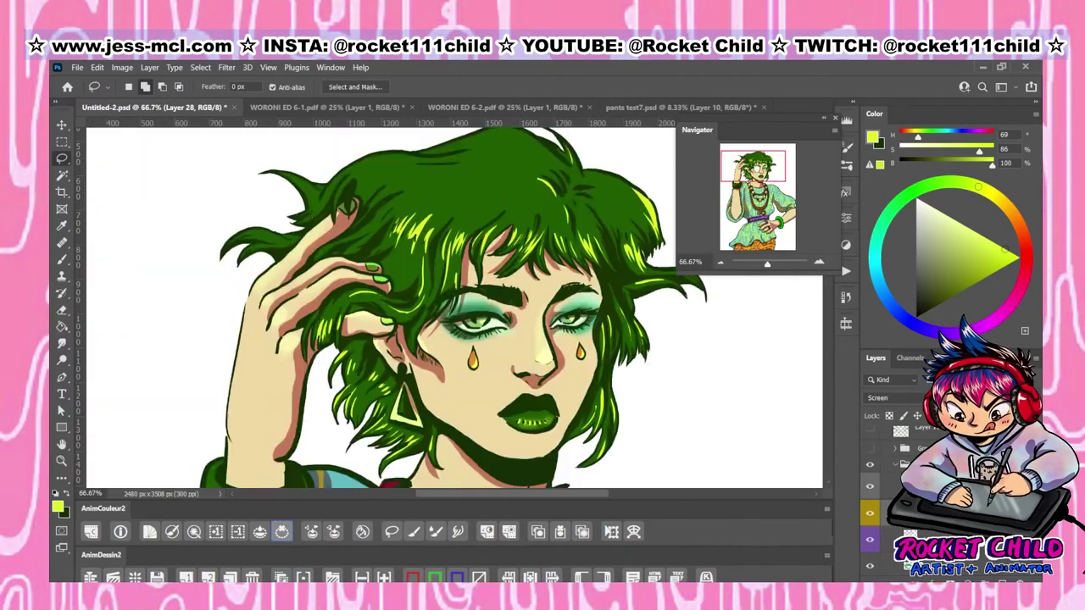
Fill yellow-green highlights on the hair strands around the raised fingertips and above that hand
scroll(218, 238, "up", 2)
mouse_move(458, 292)
left_mouse_down()
mouse_move(305, 356)
mouse_move(280, 314)
mouse_move(391, 214)
mouse_move(424, 144)
left_mouse_up()
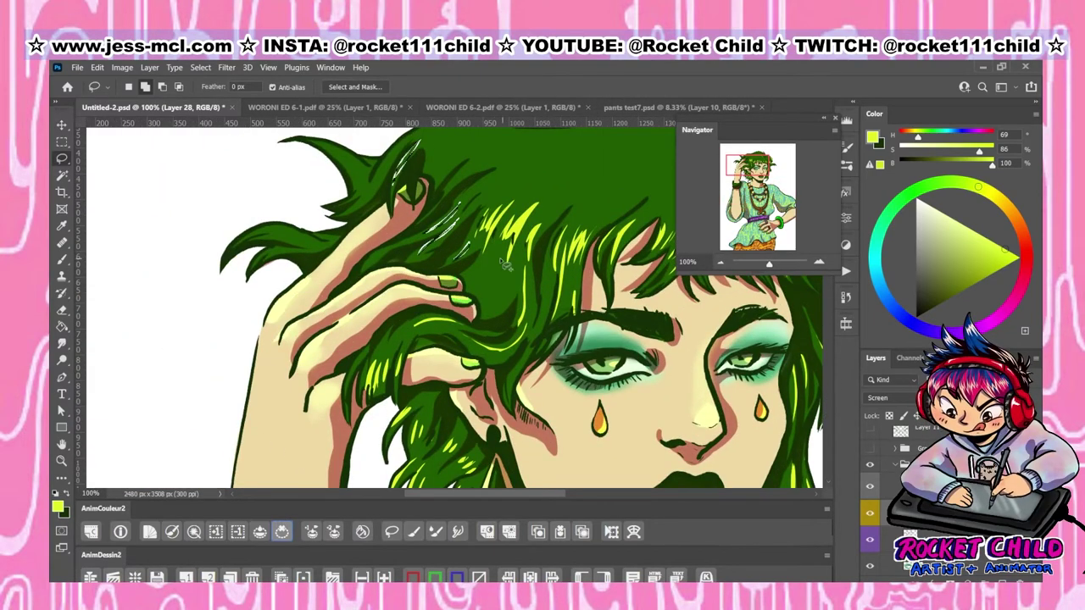
mouse_move(504, 264)
left_mouse_down()
mouse_move(407, 152)
mouse_move(373, 144)
mouse_move(339, 152)
mouse_move(372, 247)
left_mouse_up()
key("alt+BackSpace")
key("ctrl+d")
left_click_drag(293, 268, 325, 229)
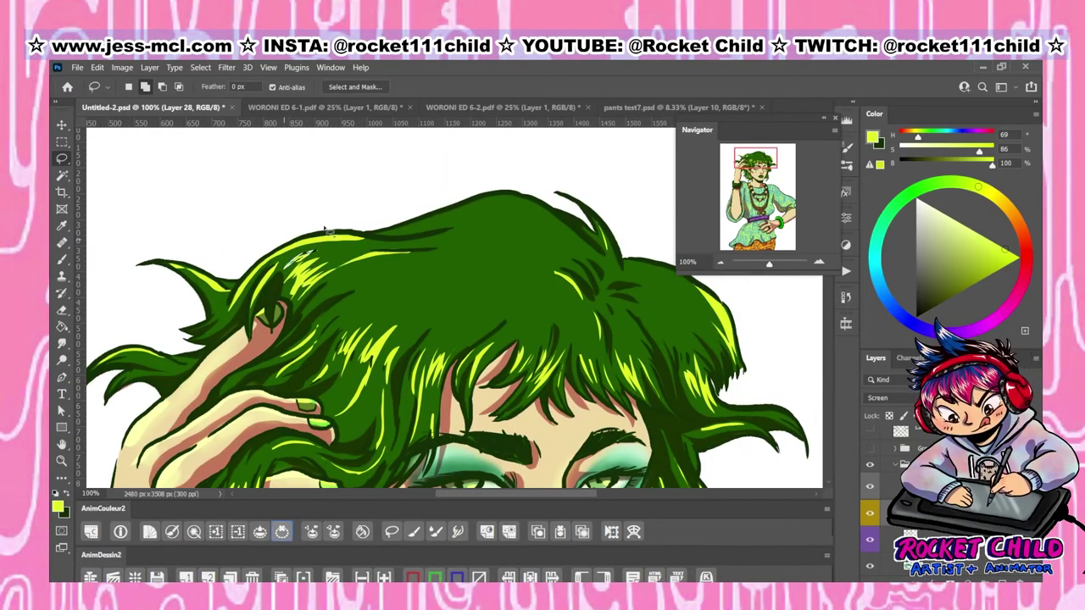
Fill yellow-green highlights along the crown's upper edge and around the hair parting
left_click_drag(440, 220, 509, 197)
key("alt+BackSpace")
key("ctrl+d")
left_click_drag(583, 278, 598, 258)
key("ctrl+minus")
key("ctrl+minus")
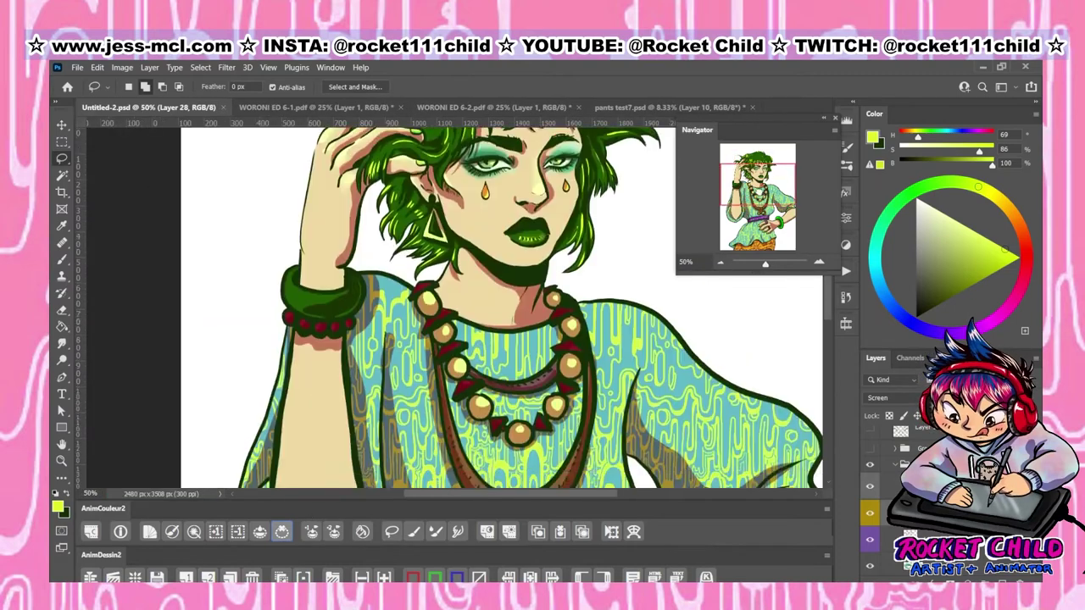
Highlight the raised wrist's bangles, the necklace, forearm and draped sleeve, and move the yellow-labelled layer below the purple-labelled one
scroll(470, 238, "up", 3)
mouse_move(291, 325)
left_mouse_down()
mouse_move(440, 392)
mouse_move(470, 420)
mouse_move(570, 425)
left_mouse_up()
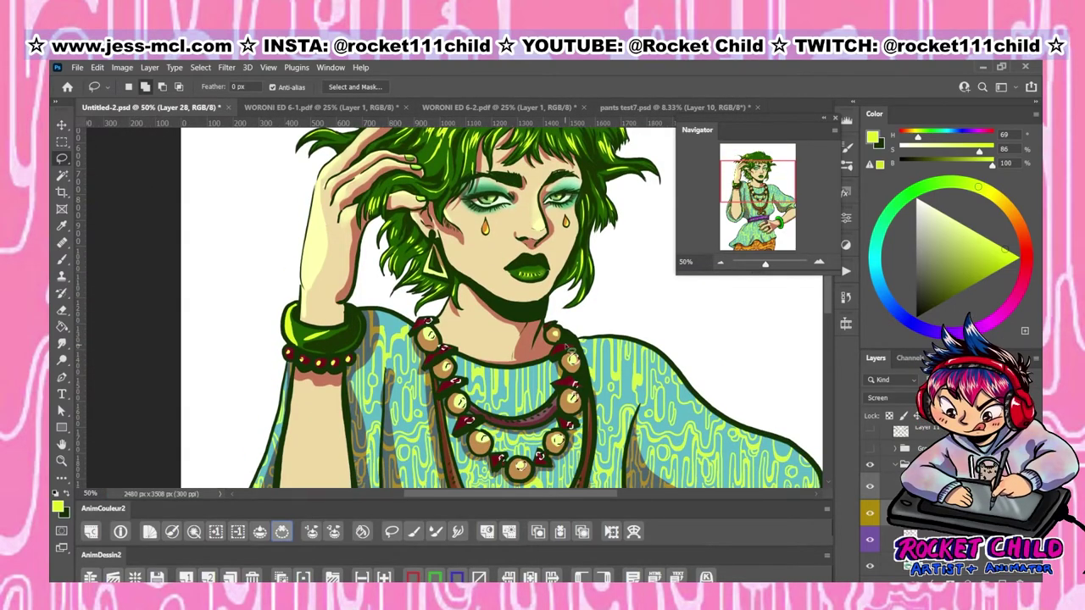
scroll(559, 332, "down", 4)
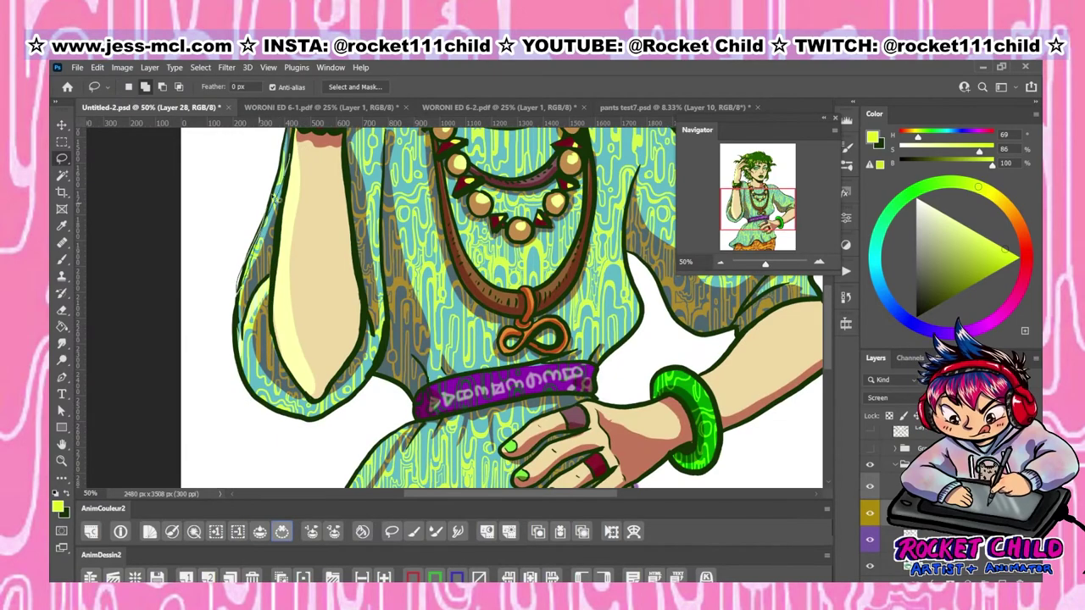
scroll(674, 415, "up", 3)
key("ctrl+minus")
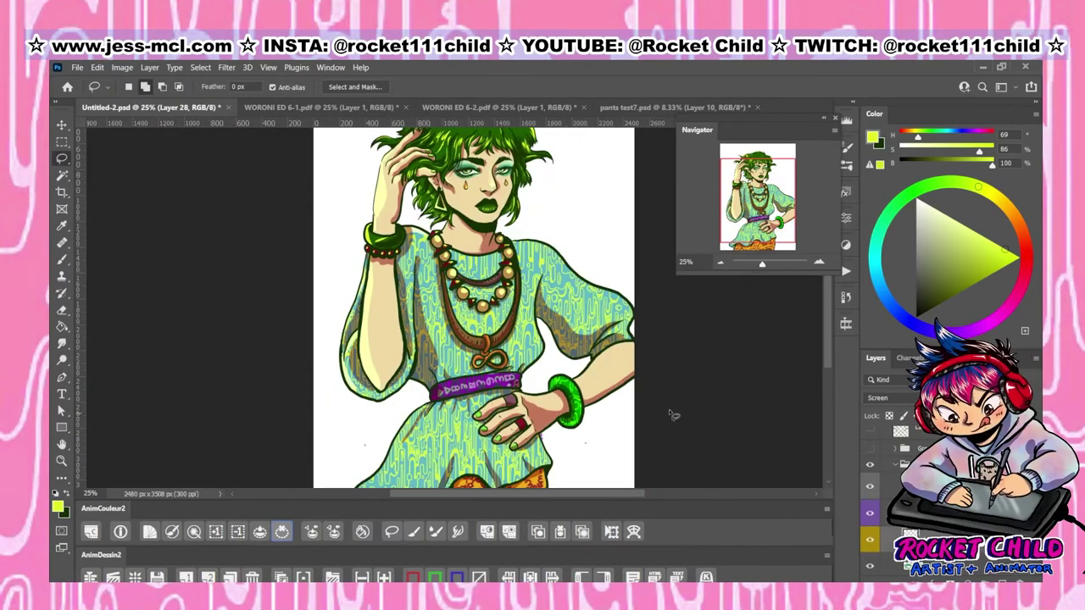
Fill yellow-green highlights on the green bracelet, rings, hand, far shoulder and shirt sleeve
scroll(537, 485, "up", 2)
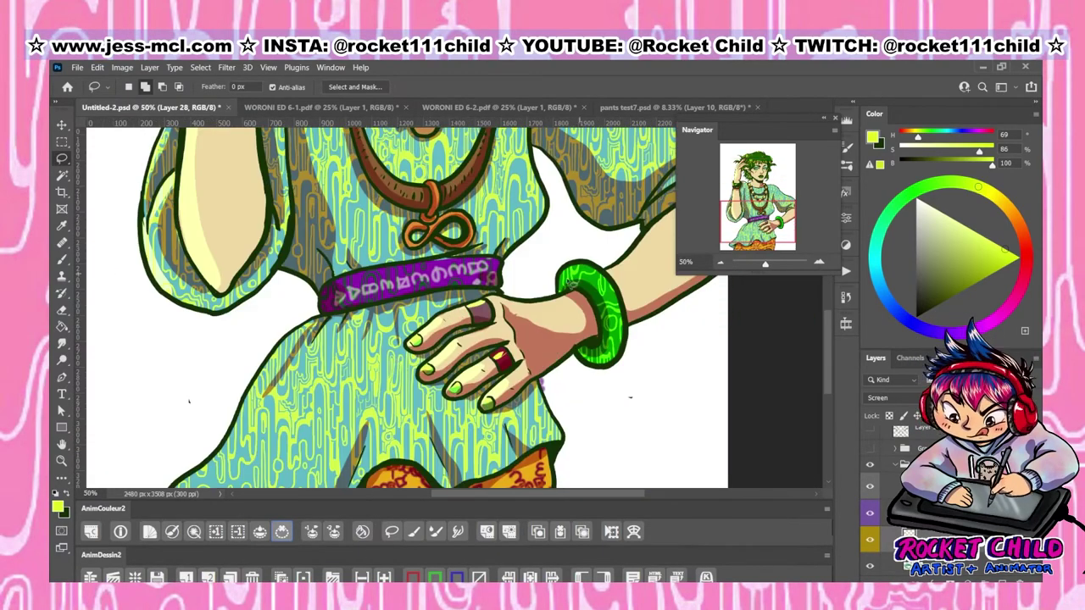
scroll(630, 397, "up", 2)
scroll(547, 450, "up", 3)
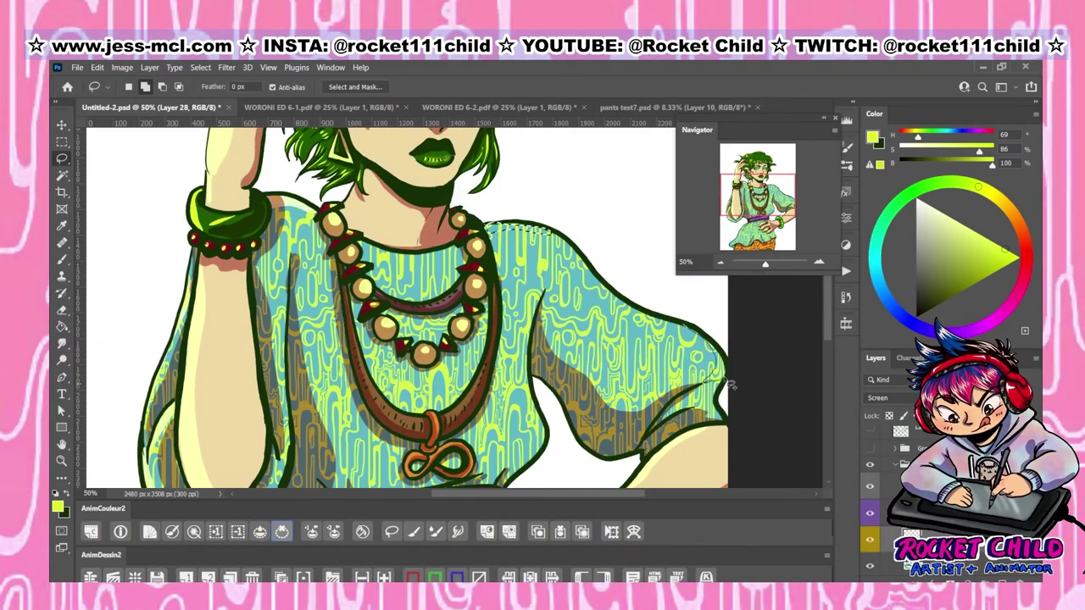
scroll(547, 450, "down", 3)
scroll(547, 450, "up", 2)
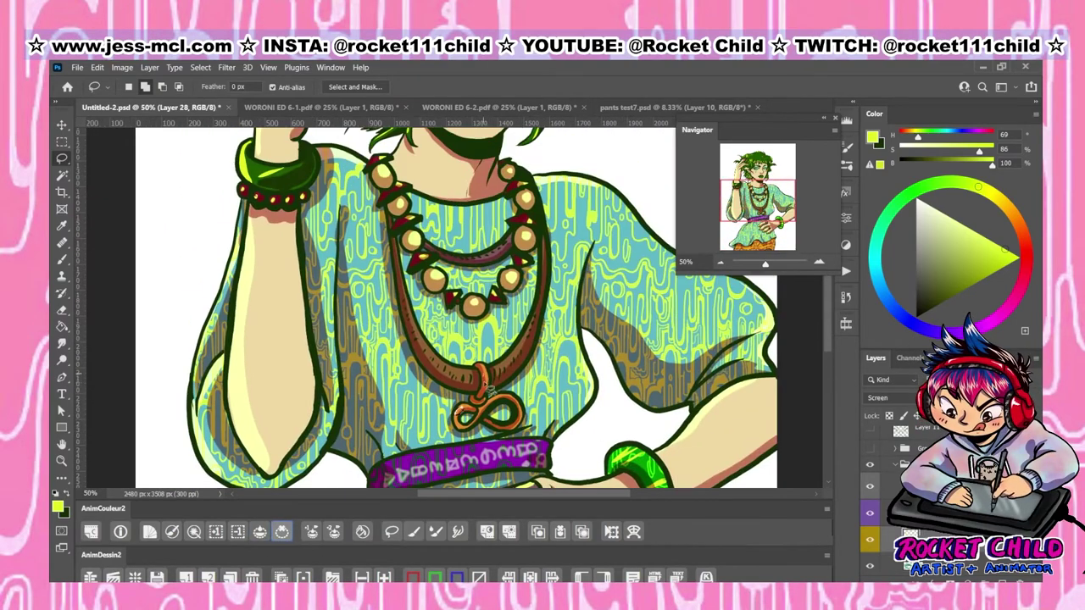
Set the colour chart group to Pass Through, sample yellow-green (H 69, S 100, B 95), and hide the group
scroll(546, 450, "up", 3)
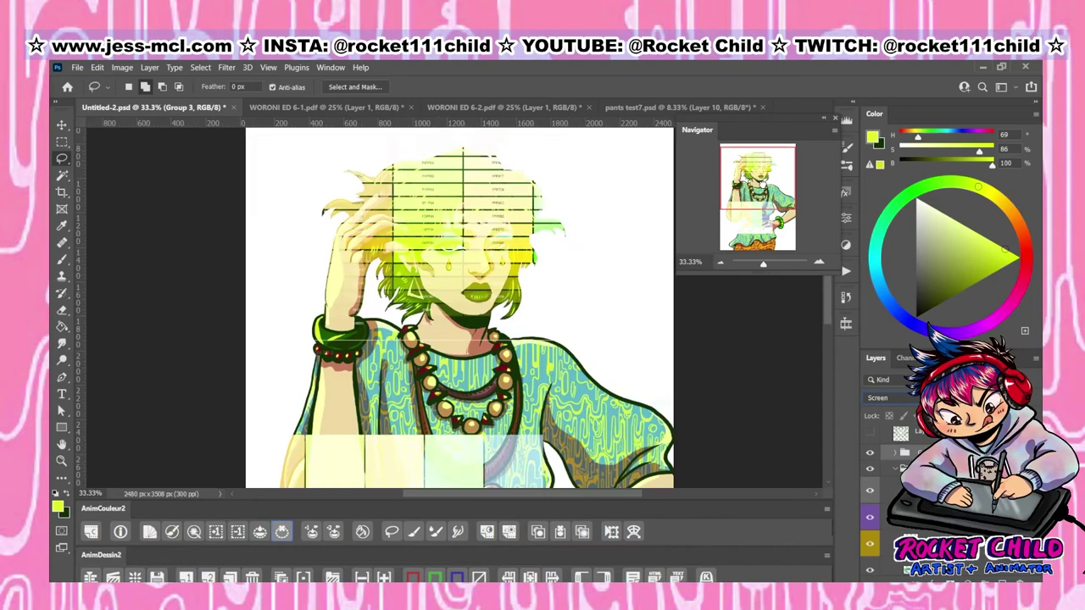
left_click(890, 397)
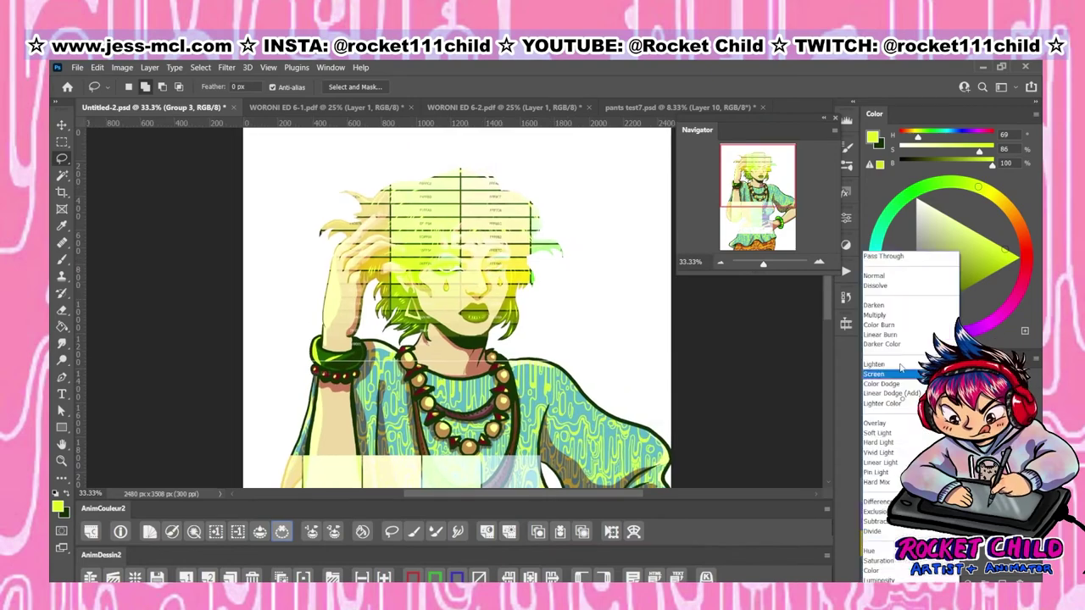
left_click(882, 256)
key("i")
key("ctrl+minus")
left_click(869, 453)
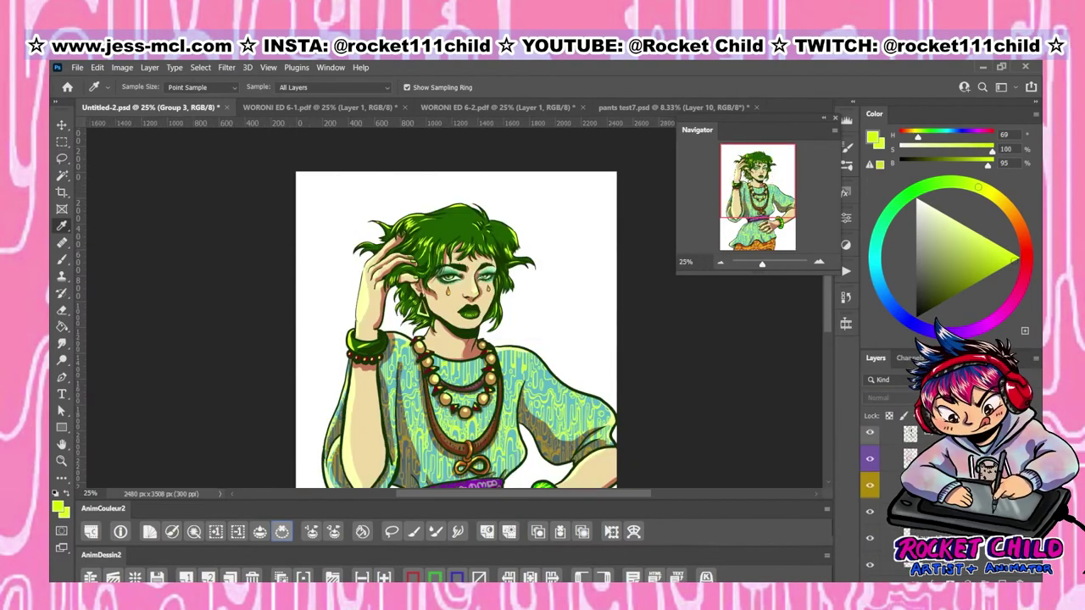
Draw a yellow-green (H 69, S 100, B 76) to transparent gradient across the figure on a new layer
left_click(890, 397)
key("ctrl+minus")
right_click(61, 326)
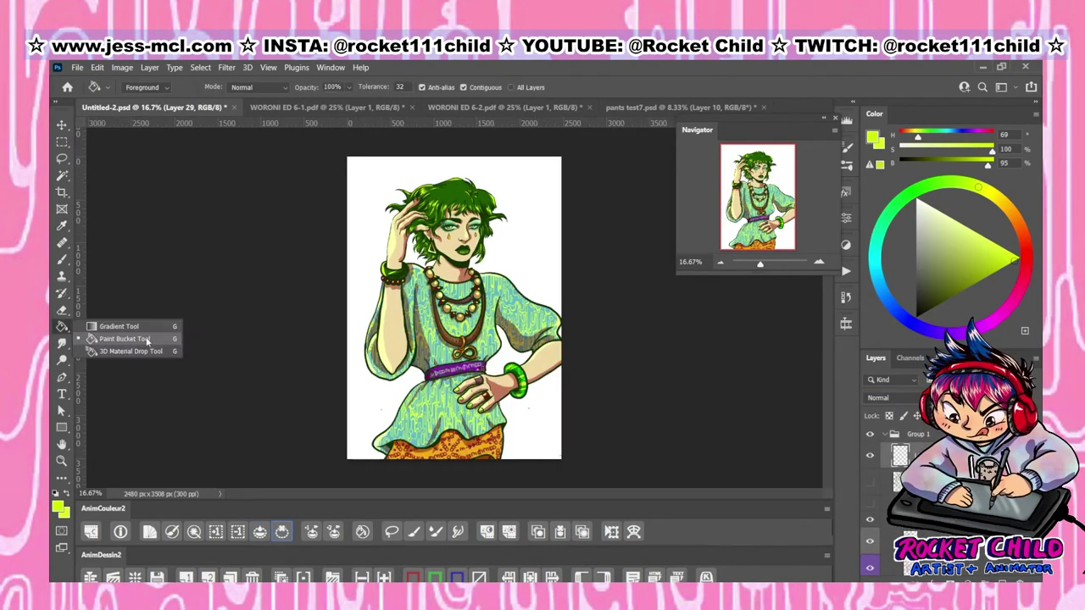
left_click(94, 321)
left_click(882, 374)
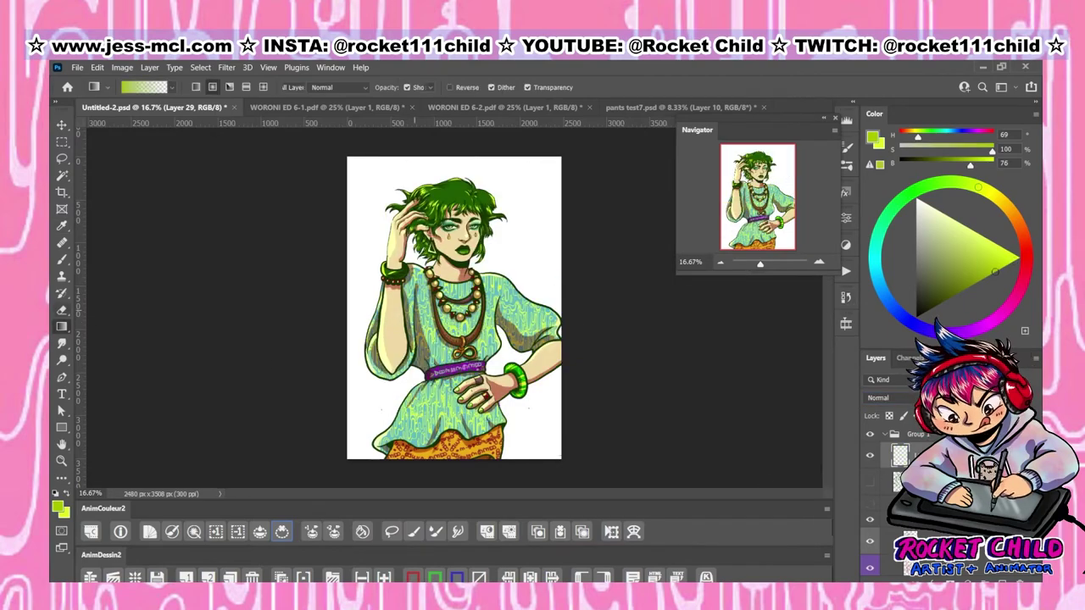
left_click_drag(559, 254, 445, 467)
Compare blend modes for the gradient layer over the figure and set it to Screen
left_click(890, 397)
left_click(881, 383)
left_click(890, 398)
left_click(881, 374)
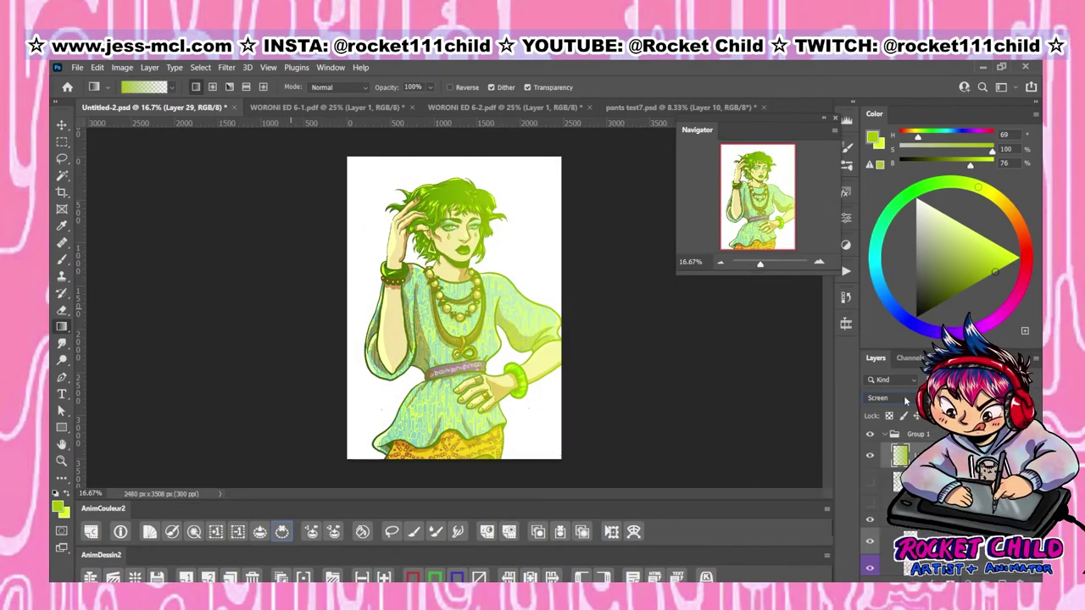
left_click(890, 397)
left_click(878, 374)
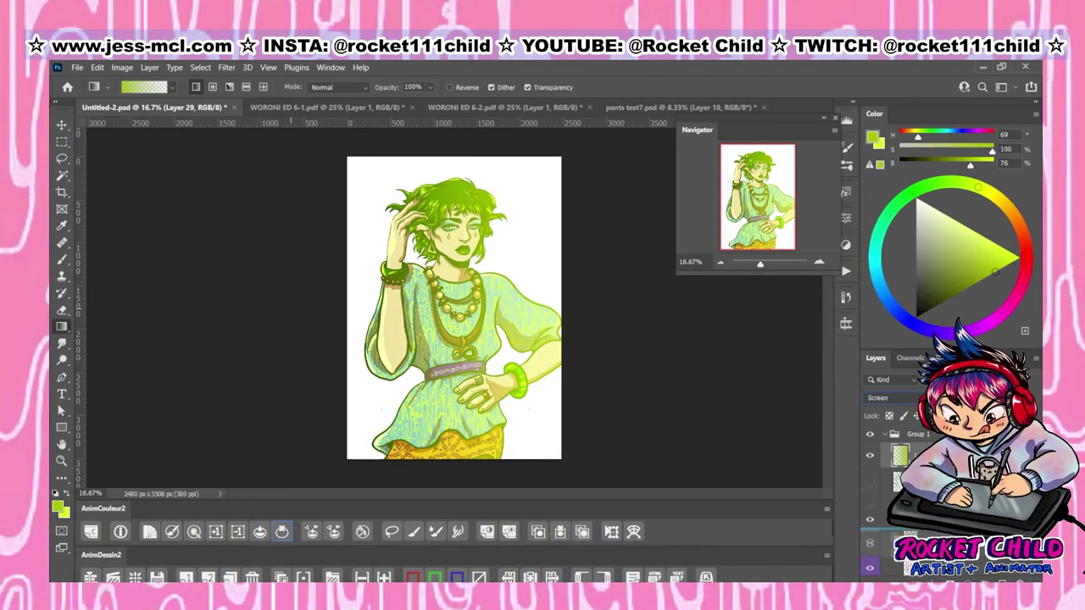
left_click(890, 397)
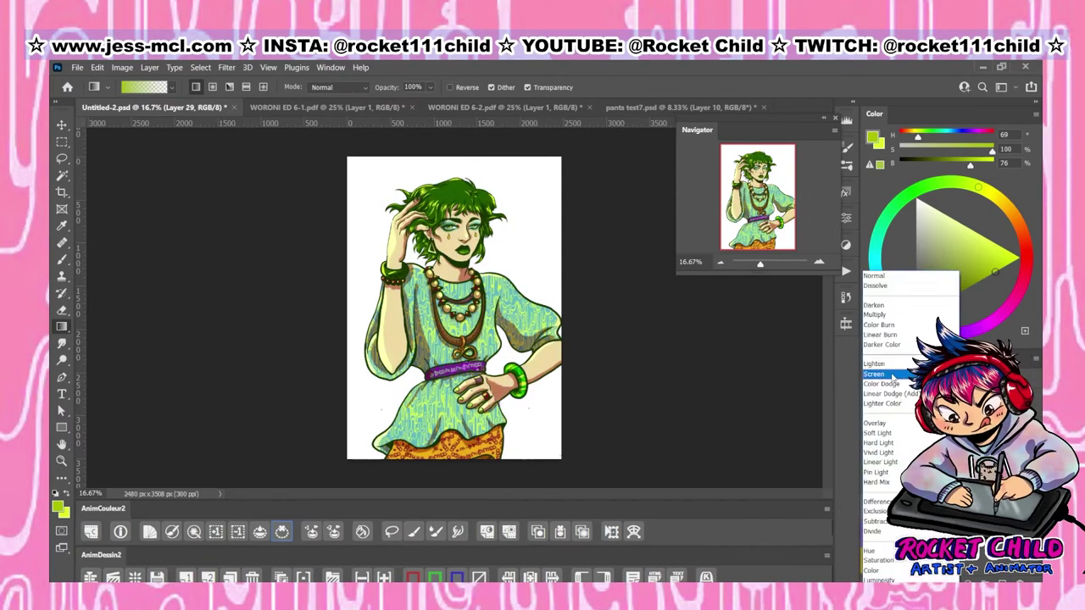
left_click(881, 374)
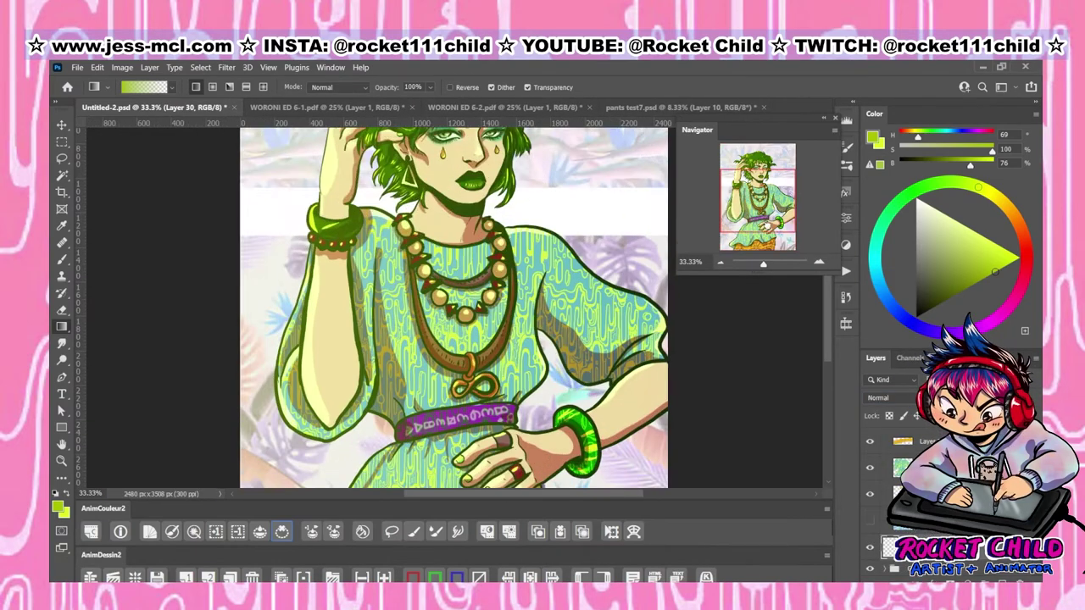
Brush over the backdrop's bright leaves in mint green (H 157, S 38, B 94) and the spiky flowers in blue (H 205, S 58, B 83)
scroll(458, 305, "down", 3)
key("i")
key("b")
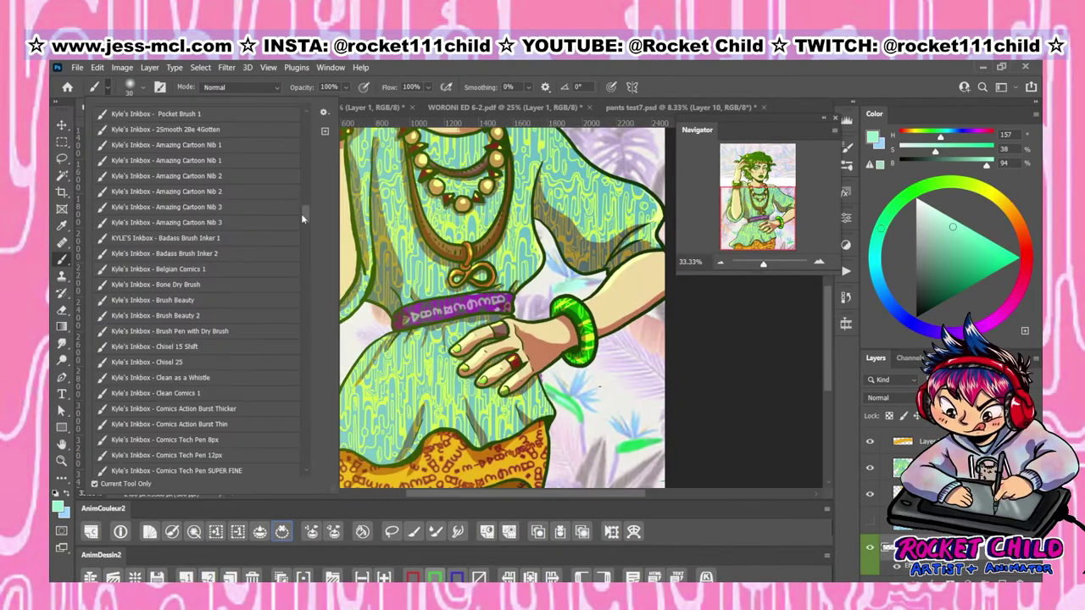
left_click(882, 290)
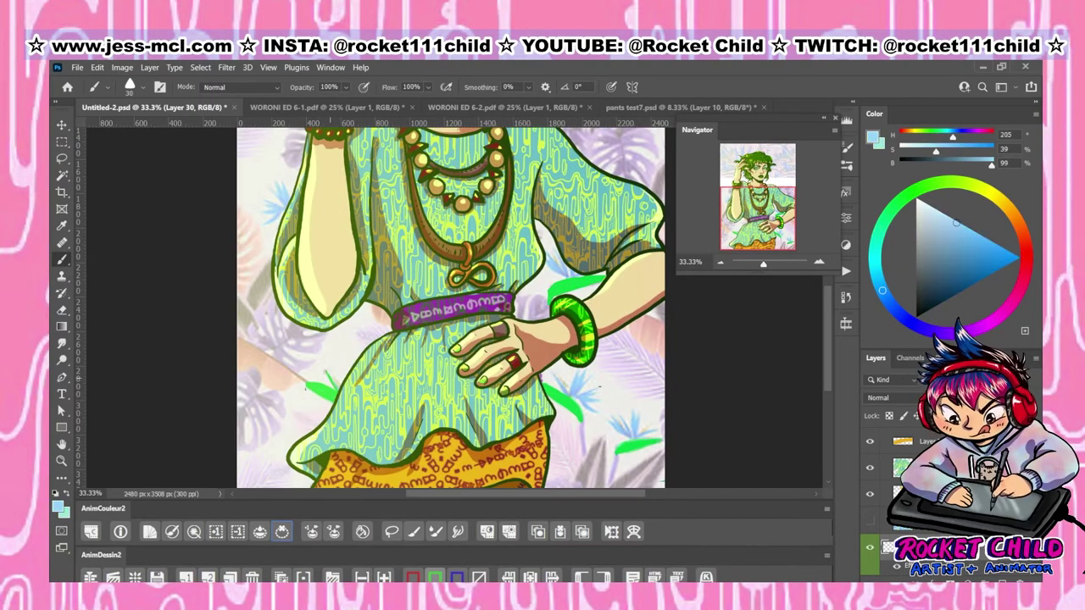
left_click(965, 246)
key("Delete")
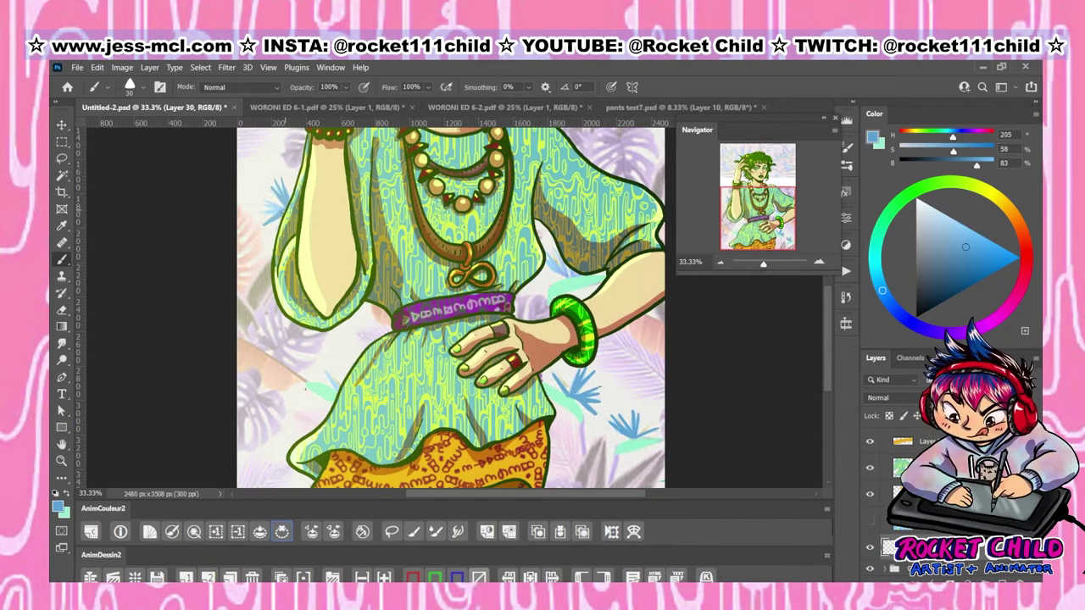
Paint the backdrop's flower stems lavender (H 262, S 39, B 93) and the pointed leaves beside the skirt dark purple (H 262, S 60, B 47)
left_click(939, 331)
left_click(953, 229)
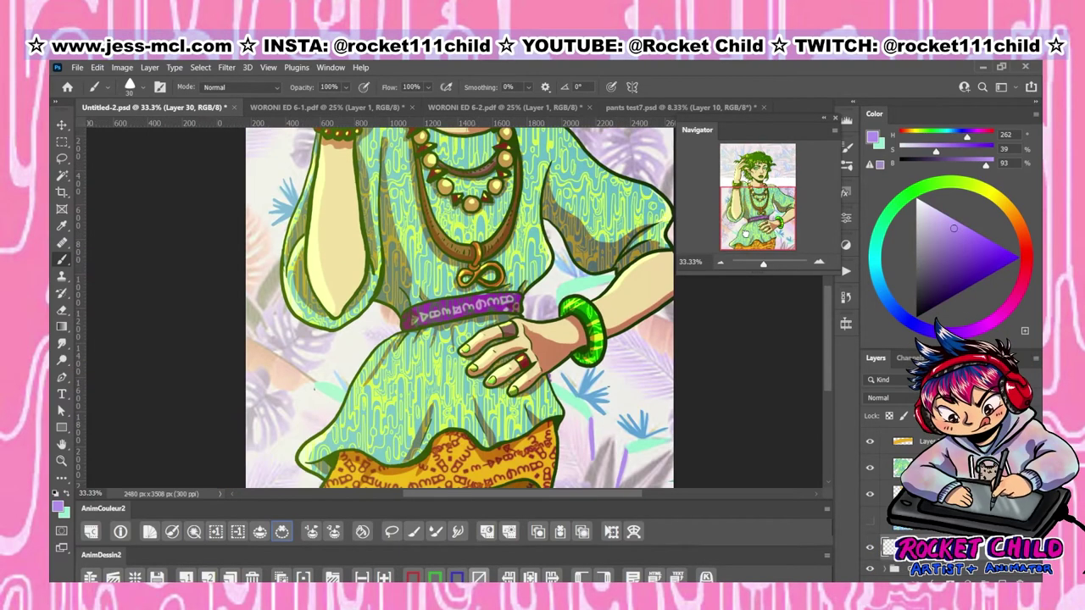
left_click(945, 278)
left_click_drag(586, 434, 600, 487)
left_click_drag(657, 447, 607, 482)
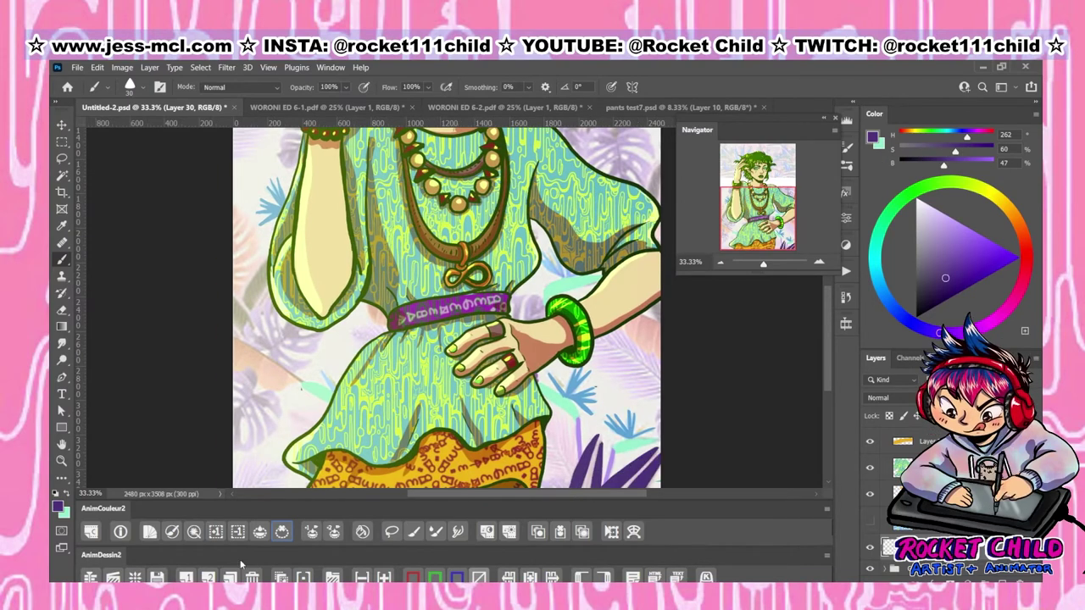
Paint the backdrop's fern and broad leaves in orange tones (H 15, S 73, B 86 and H 30, S 74, B 89)
right_click(279, 210)
left_click_drag(234, 334, 301, 386)
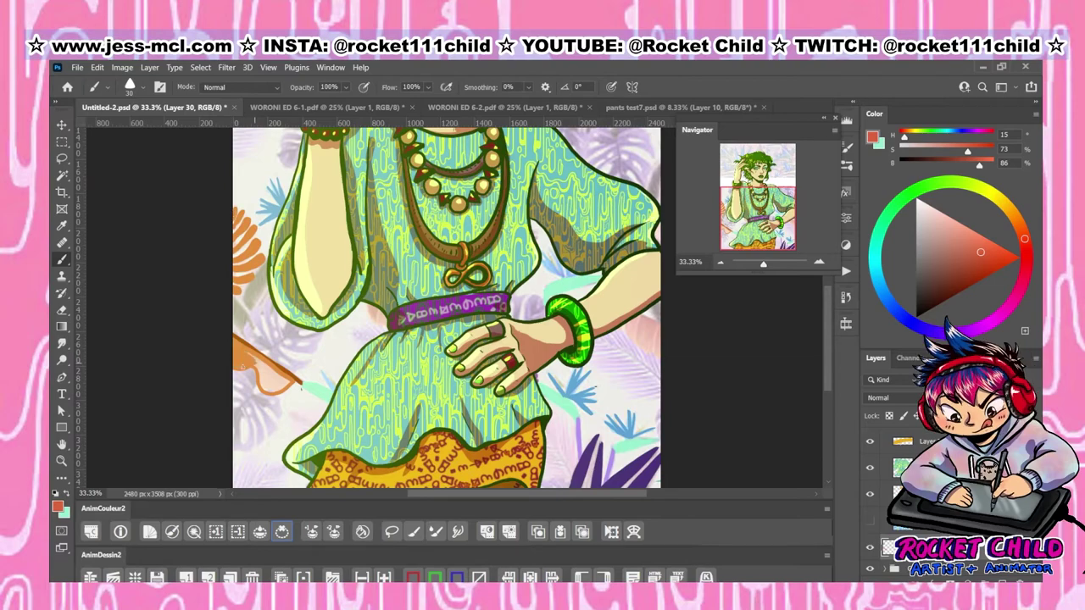
left_click(267, 424, "alt")
mouse_move(241, 488)
left_mouse_down()
mouse_move(259, 457)
mouse_move(424, 355)
mouse_move(517, 329)
left_mouse_up()
left_click(517, 329, "alt")
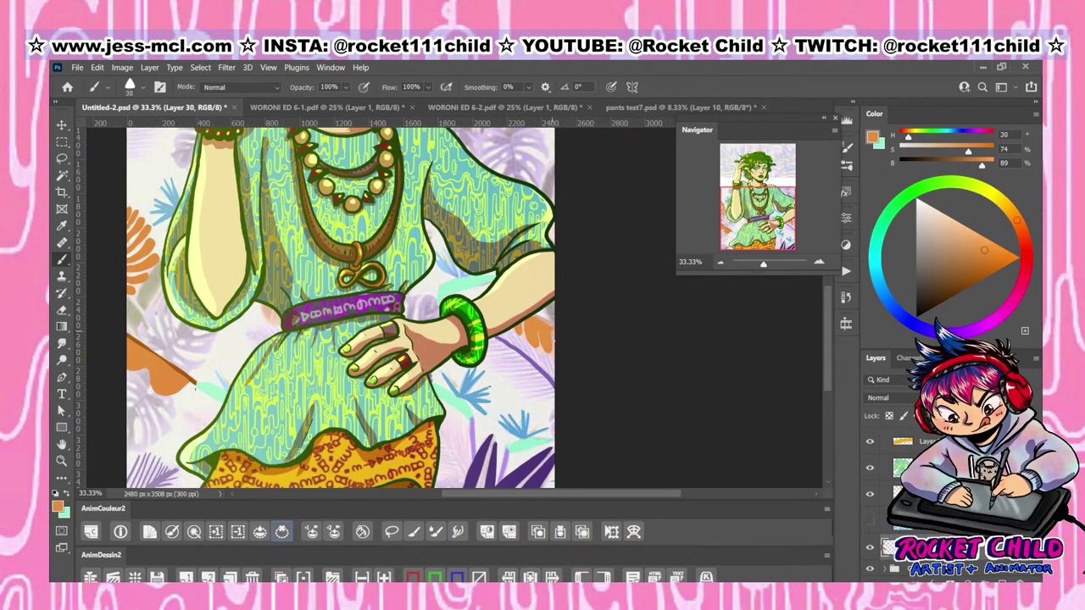
Paint the palm fronds below the bracelet lavender (H 263, S 36, B 94) and the monstera leaves muted purple (H 263, S 33, B 69)
left_click(519, 342, "alt")
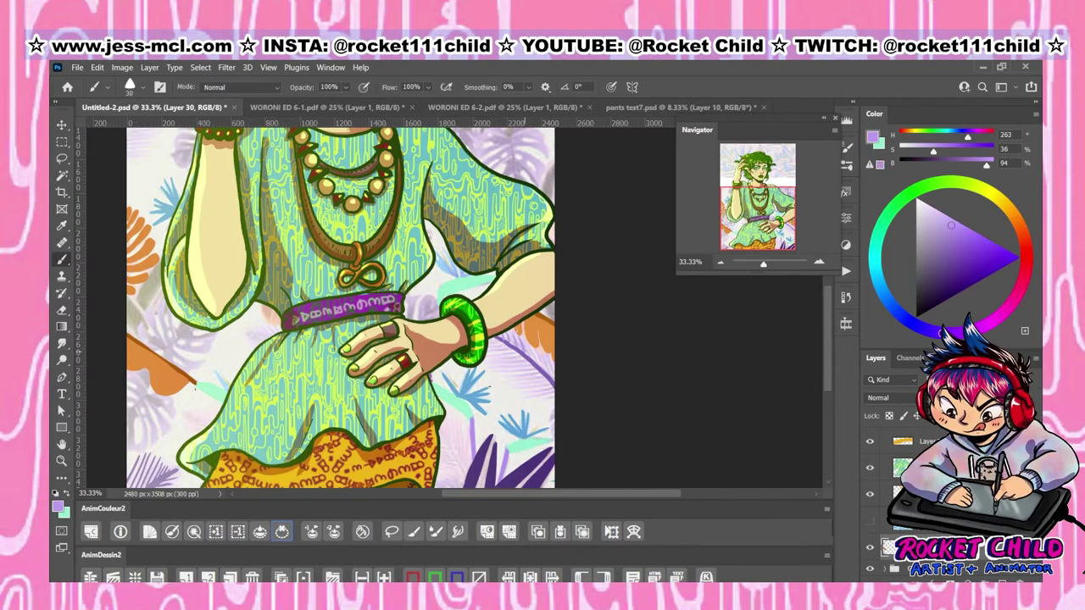
left_click(149, 335, "alt")
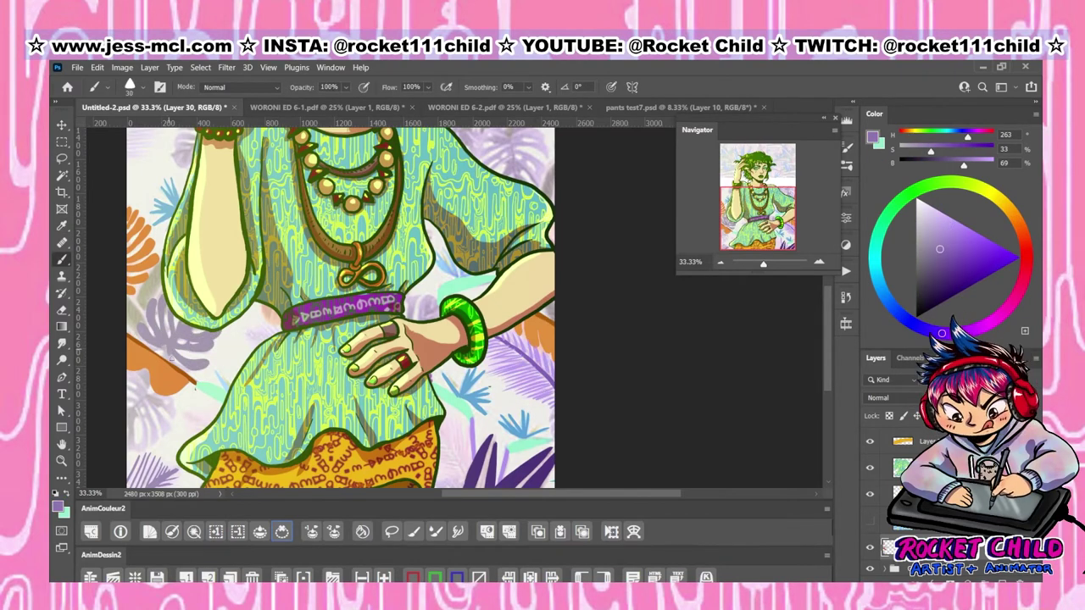
left_click(137, 414, "alt")
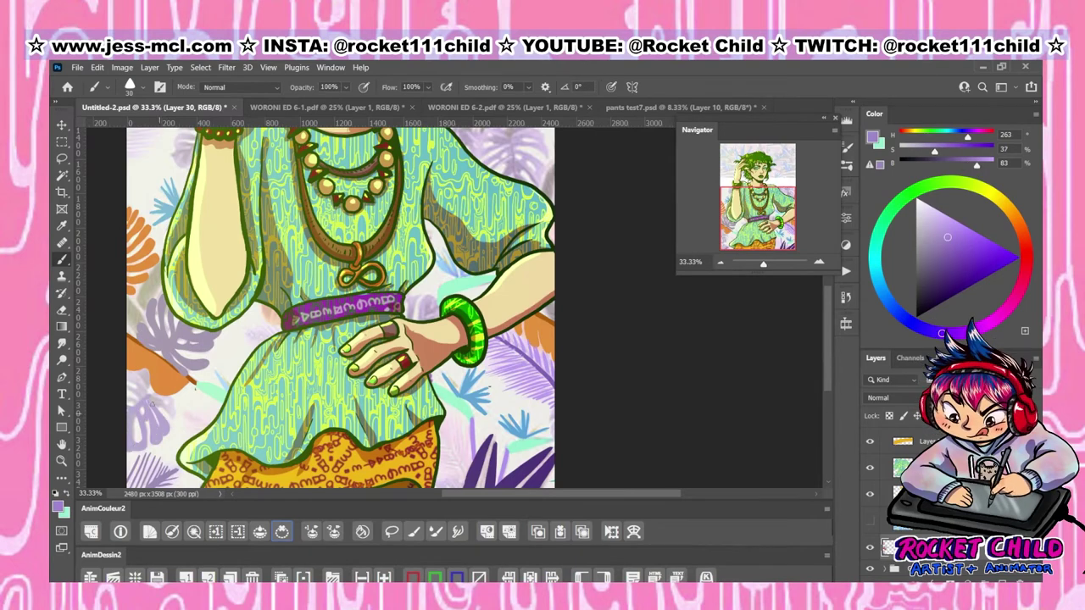
Brush the monstera leaf behind the shoulder in brighter purple (H 265, S 48, B 87)
left_click(264, 322, "alt")
left_click(406, 302, "alt")
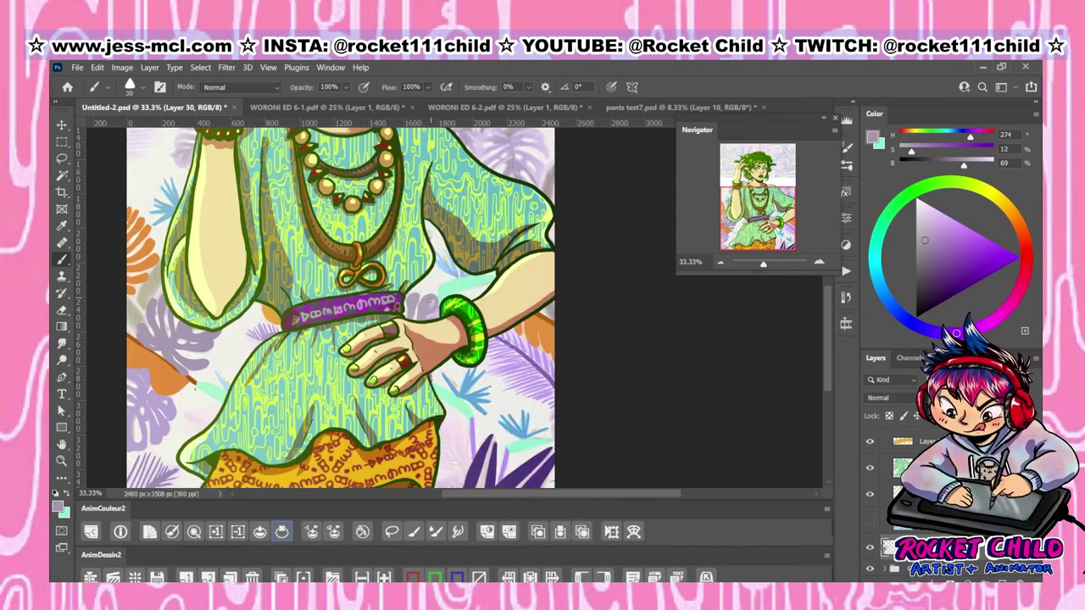
left_click_drag(177, 161, 173, 233)
left_click(173, 233, "alt")
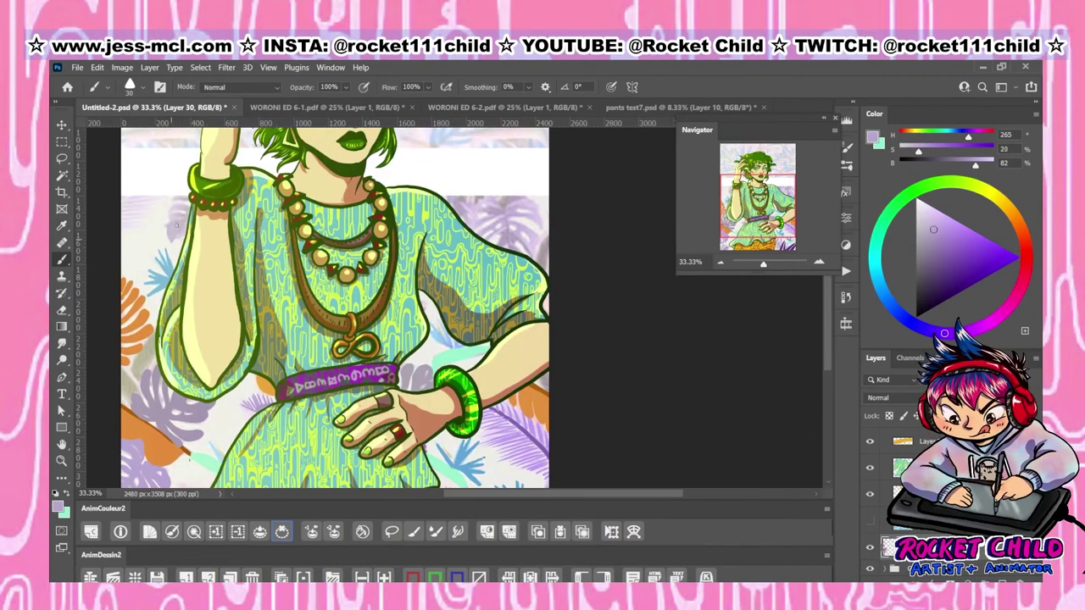
left_click(959, 239)
left_click_drag(508, 202, 490, 247)
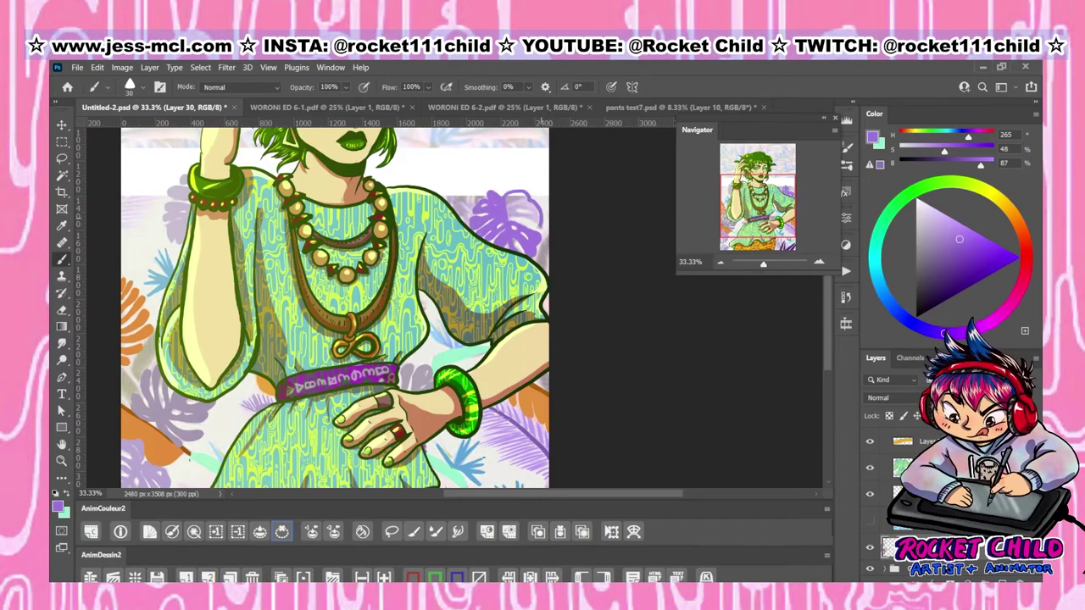
left_click_drag(570, 352, 552, 514)
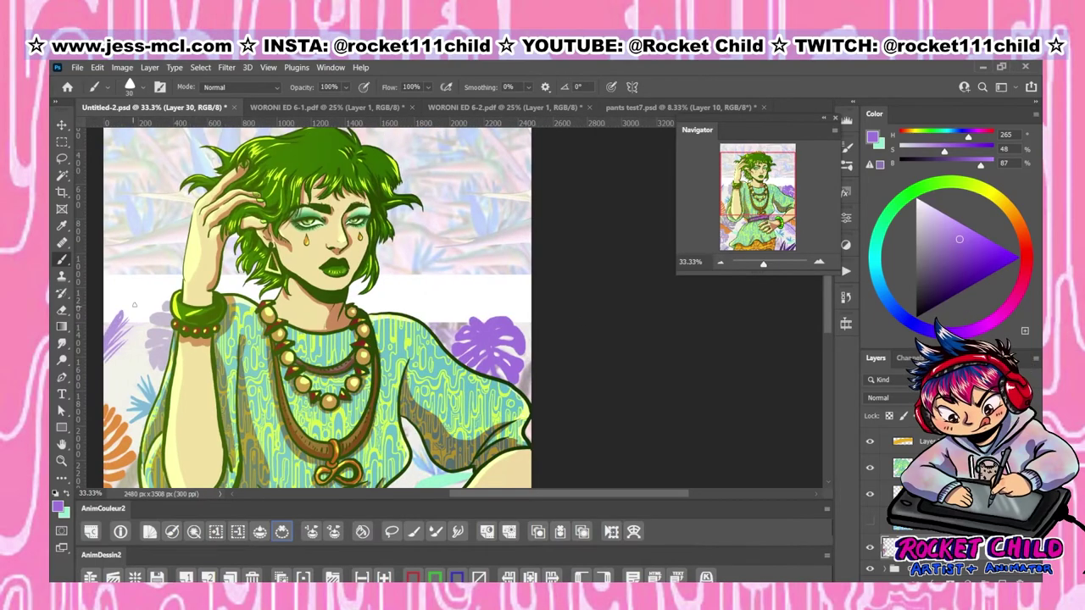
Duplicate the painted foliage layer to extend the leaves over the backdrop's upper half
key("ctrl+minus")
key("ctrl+minus")
key("ctrl+j")
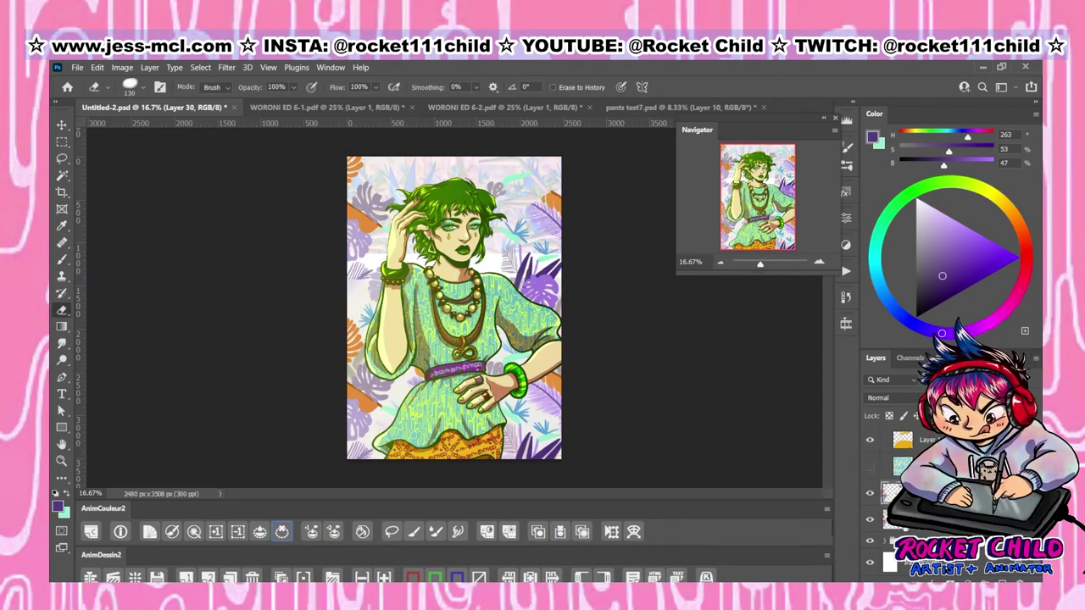
Paint the fern fronds beside the raised wrist muted purple and those behind the shoulder dark purple (H 262, S 53, B 47)
left_click(355, 280, "alt")
key("ctrl+plus")
key("ctrl+plus")
key("ctrl+plus")
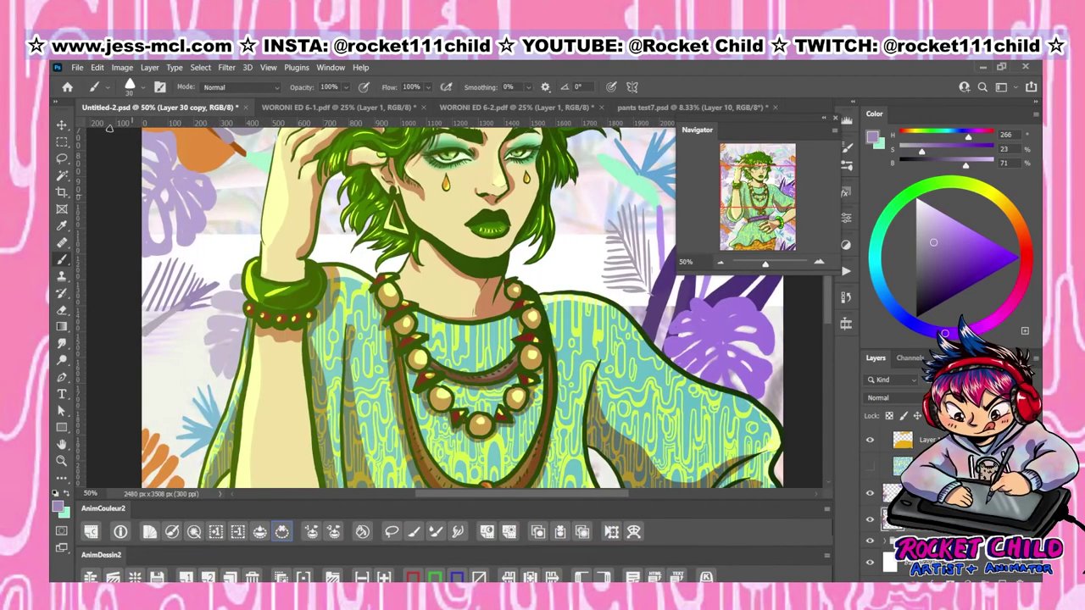
key("alt+bracketleft")
key("ctrl+comma")
key("ctrl+z")
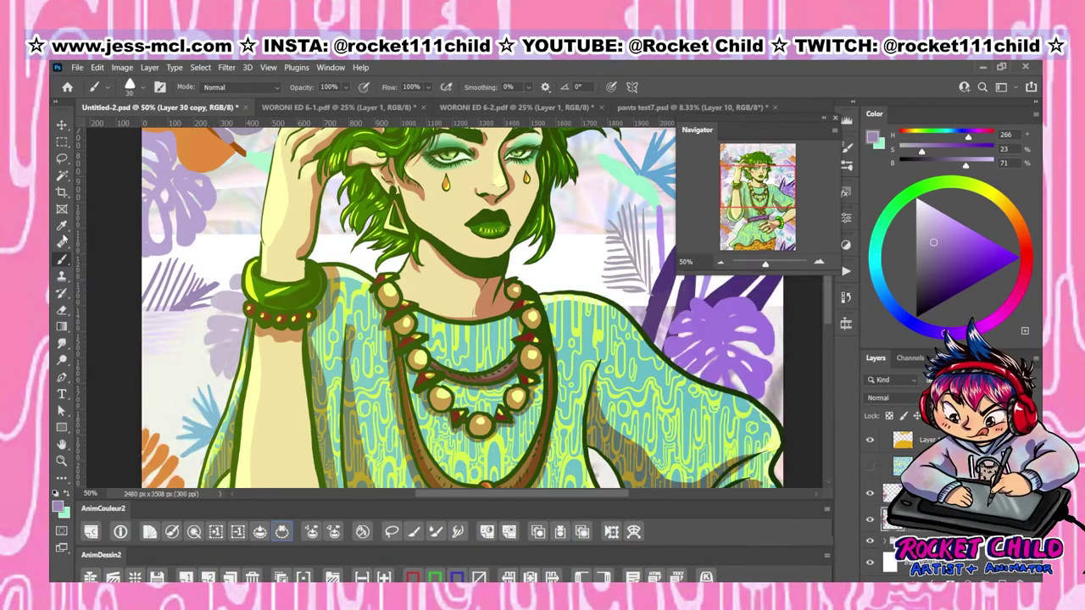
left_click(165, 329, "alt")
left_click_drag(174, 258, 161, 335)
left_click_drag(207, 297, 144, 377)
left_click_drag(653, 208, 615, 301)
left_click_drag(631, 233, 610, 309)
key("alt")
key("ctrl+minus")
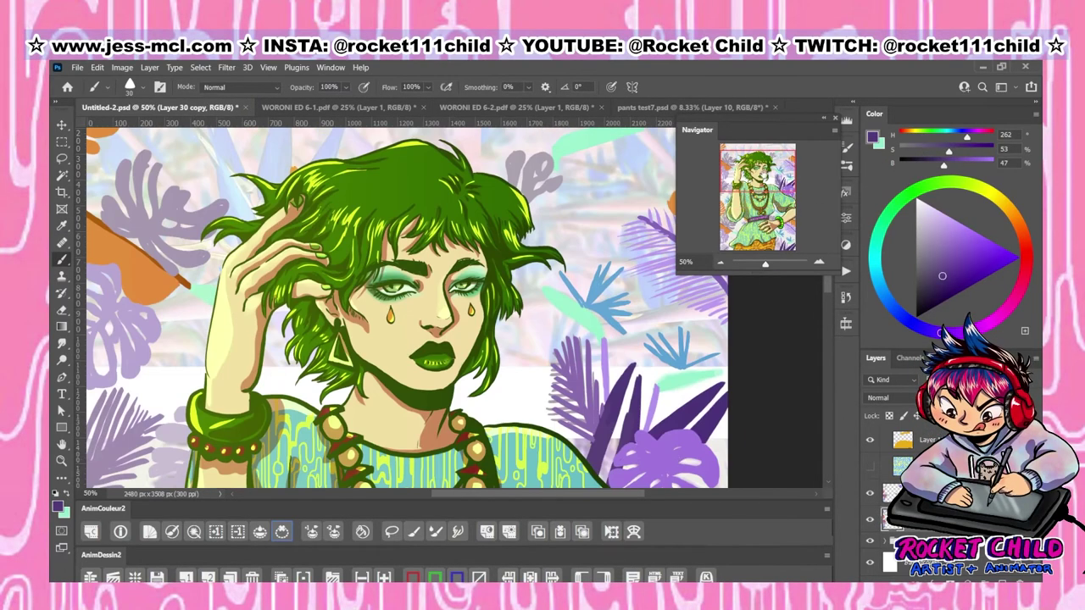
On a new layer, paint the pointed leaves above the hair light blue and the spiky leaves beside them pink (H 325, S 40, B 89)
key("ctrl+alt+shift+n")
key("ctrl+minus")
left_click(343, 224, "alt")
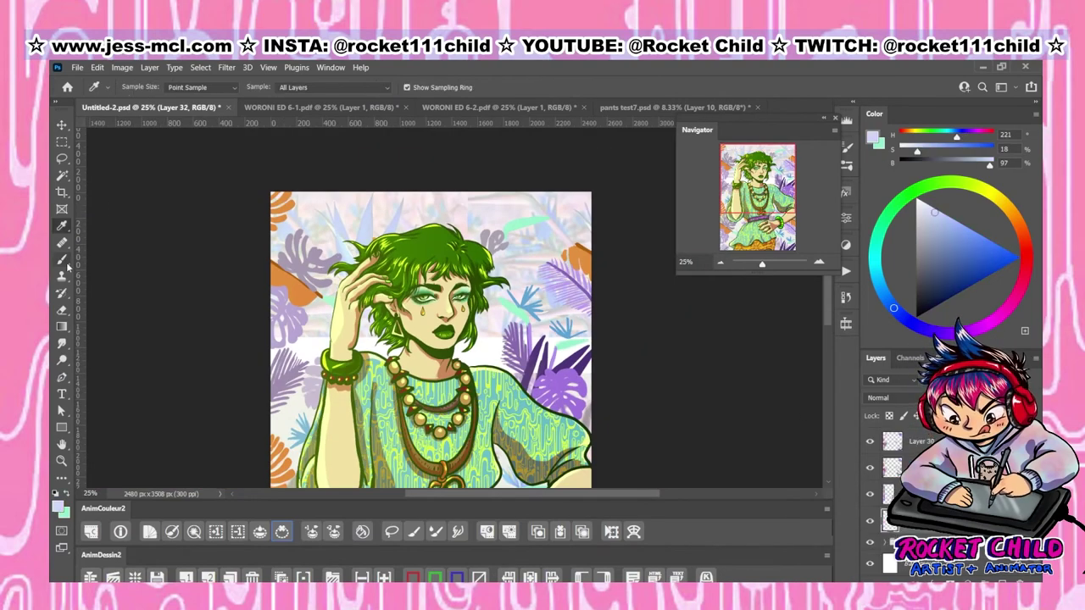
key("ctrl+plus")
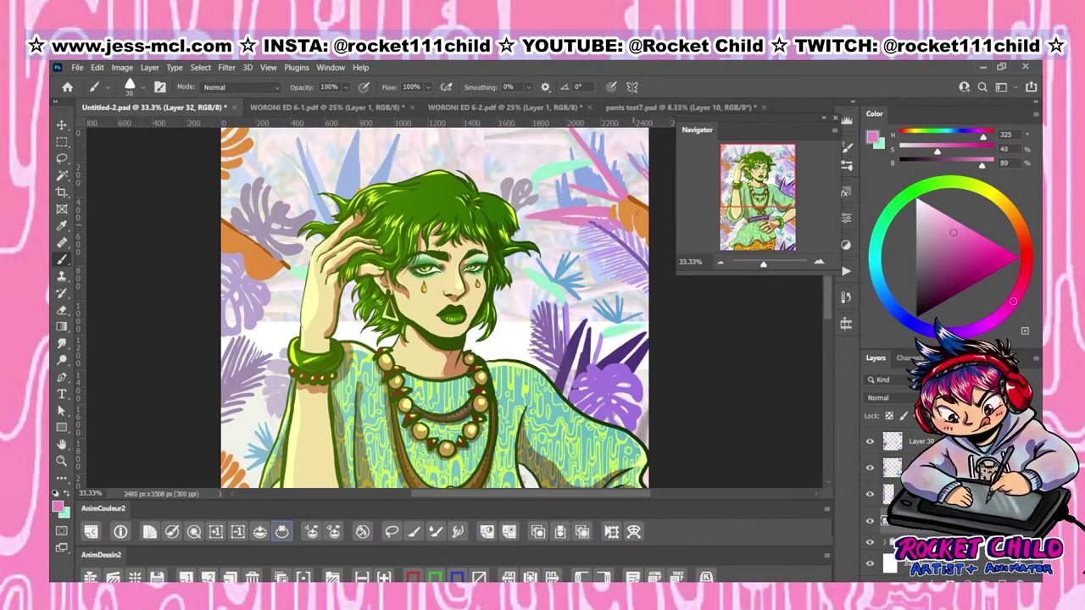
Darken parts of the pointed leaves above the hair with blue (H 218, S 55, B 76) and add a new layer
left_click(315, 197, "alt")
mouse_move(307, 180)
left_mouse_down()
mouse_move(326, 222)
mouse_move(342, 167)
left_mouse_up()
key("ctrl+alt+shift+n")
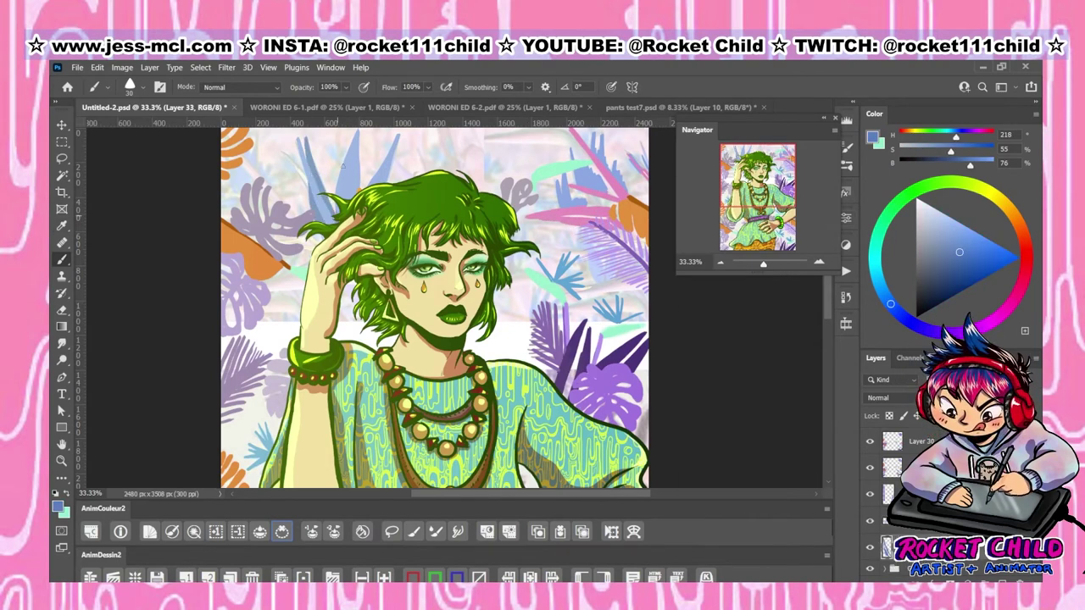
Set the backdrop texture layer's blending to Difference and fill a new layer behind the foliage with cream (H 42, S 28, B 98)
left_click(720, 263)
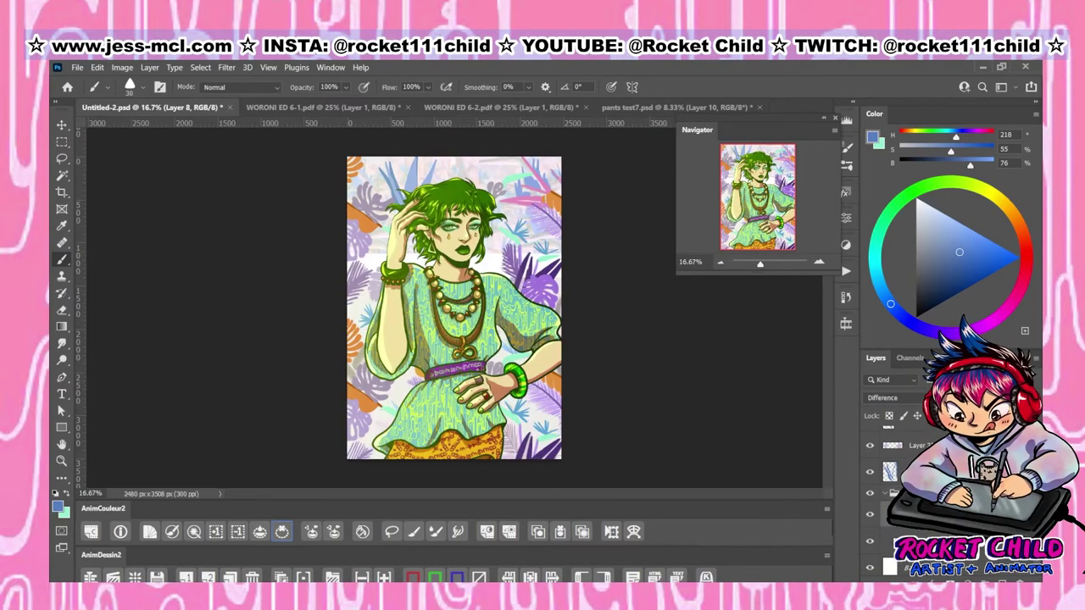
left_click(882, 540)
left_click(899, 397)
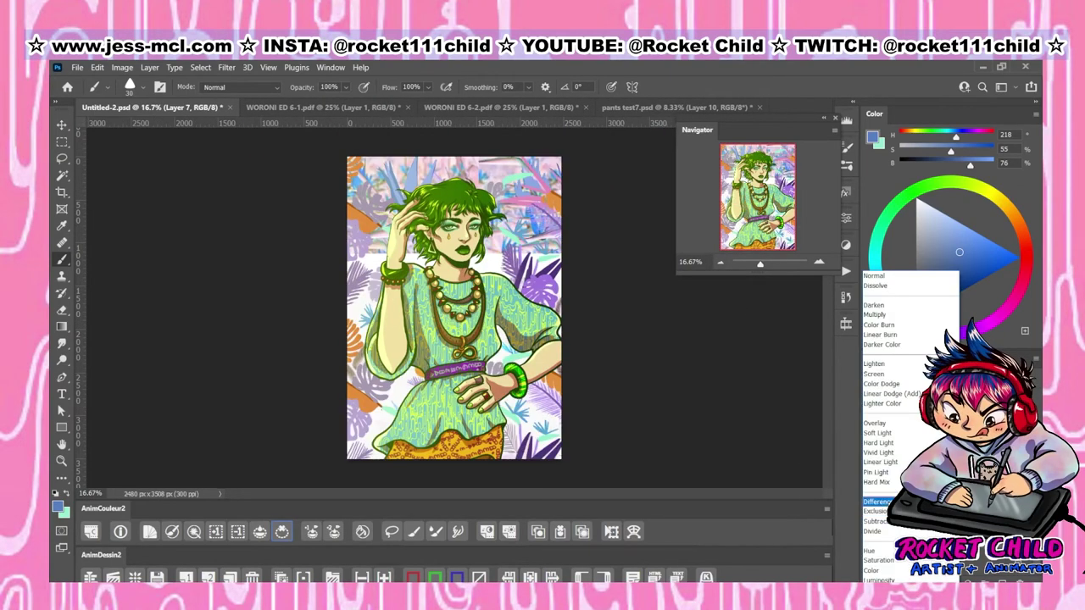
key("i")
left_click(326, 107)
left_click(152, 106)
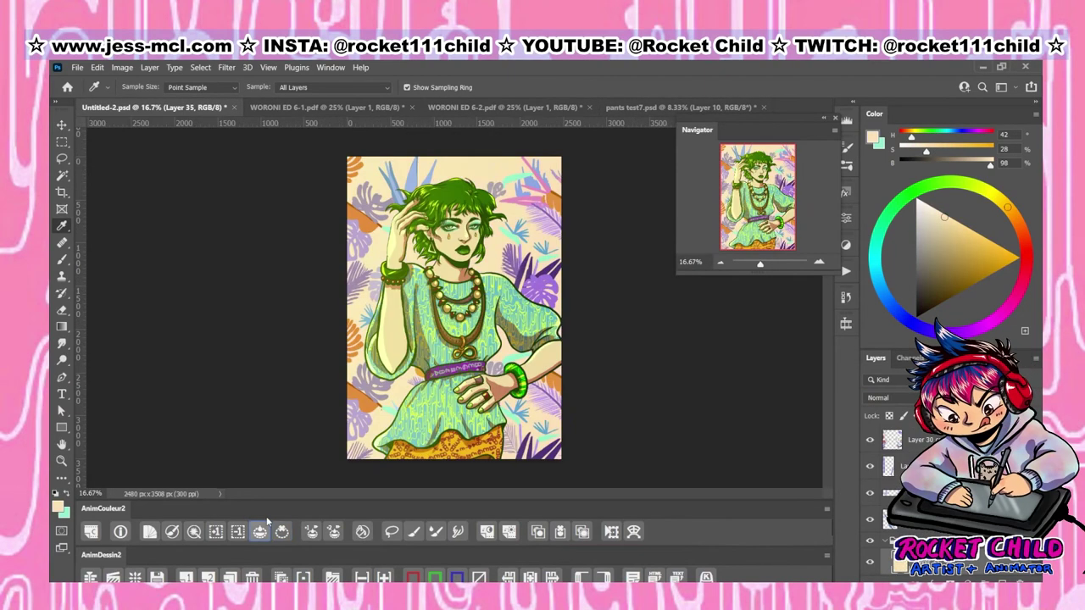
left_click(259, 532)
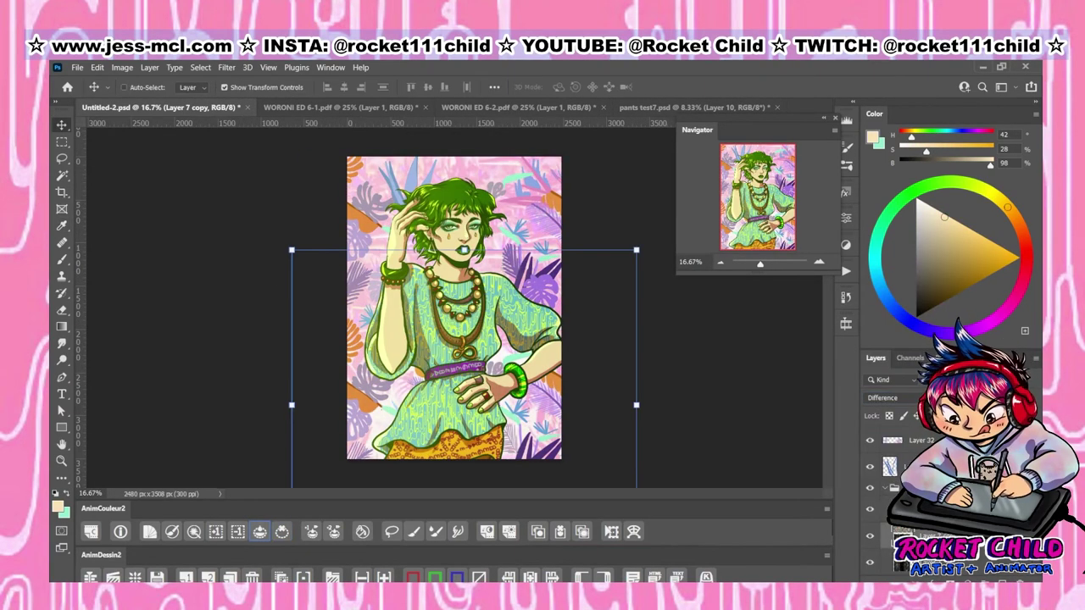
Set a duplicate of the foliage stroke layer to Hard Mix and shift further copies sideways across the backdrop
left_click(899, 397)
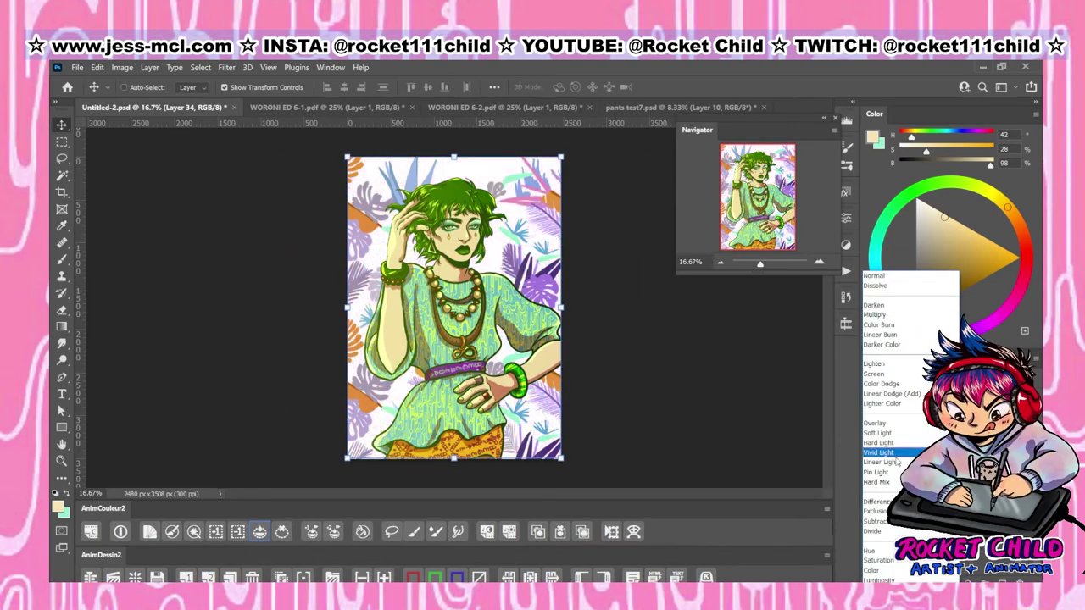
left_click(884, 515)
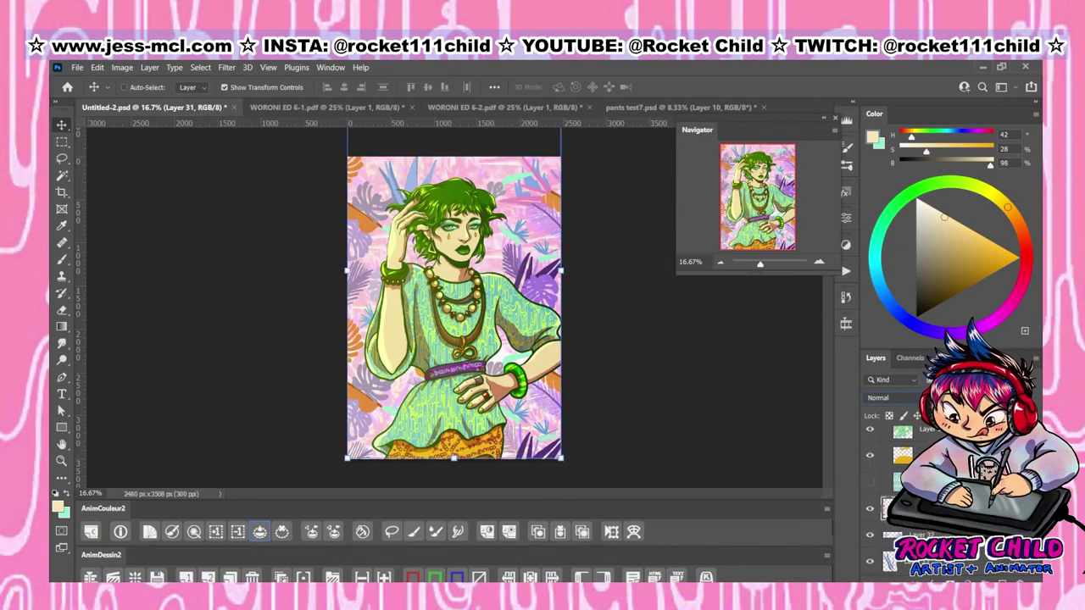
left_click(890, 397)
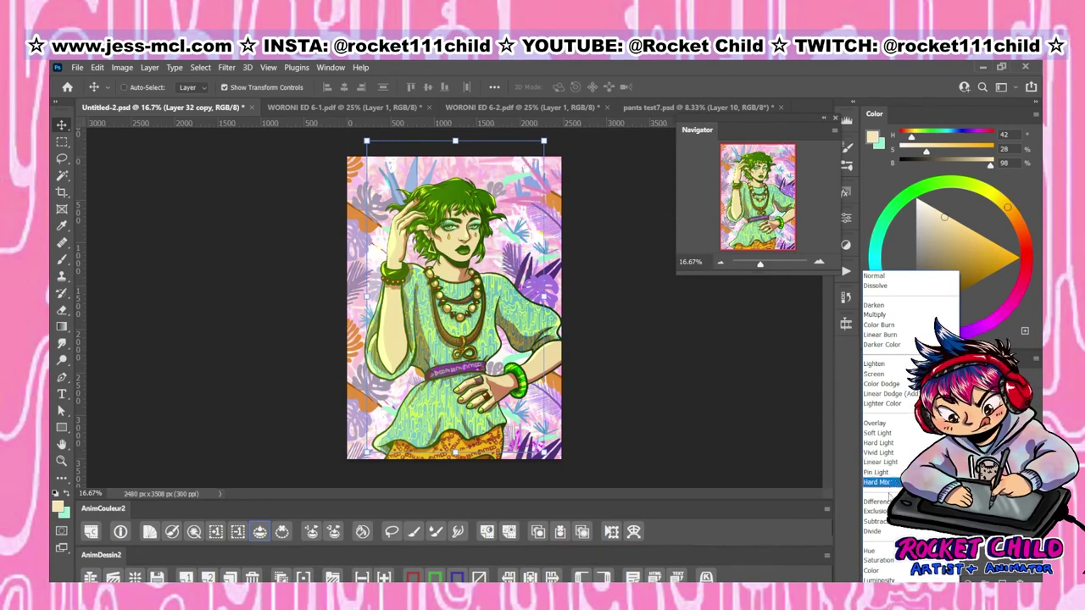
left_click(886, 483)
left_click_drag(468, 320, 620, 328)
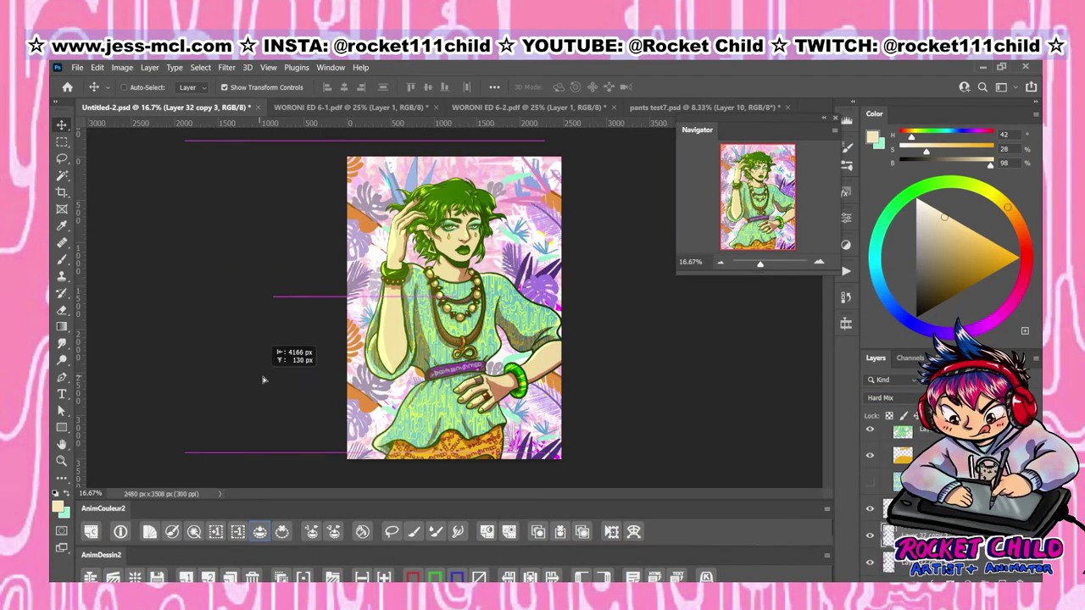
left_click_drag(310, 434, 280, 435)
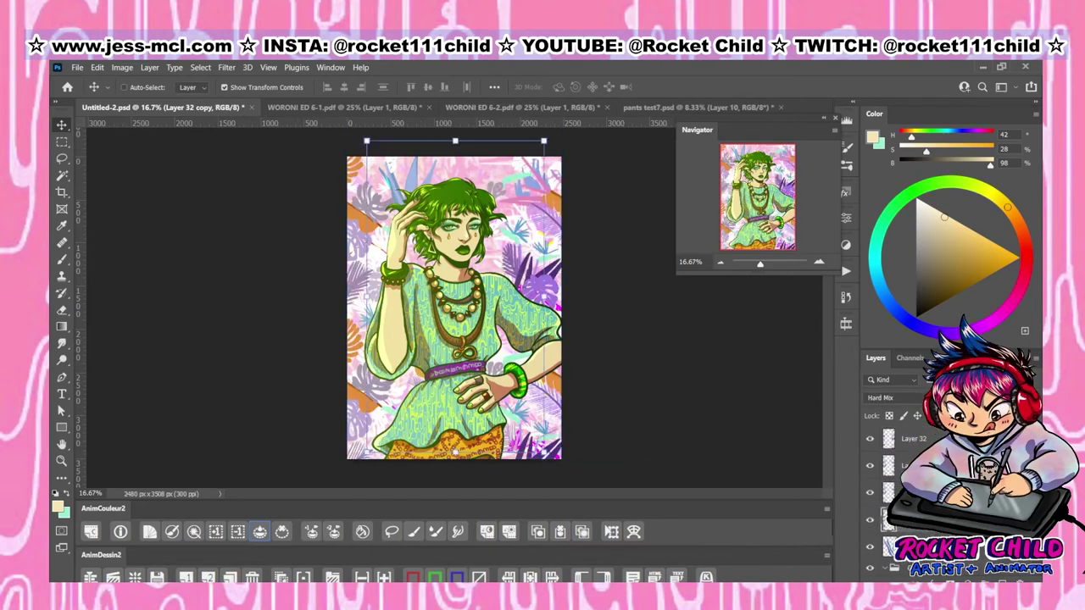
Move a foliage copy over the backdrop's upper half and set its blending mode to Color Burn
left_click_drag(722, 452, 717, 318)
left_click(881, 398)
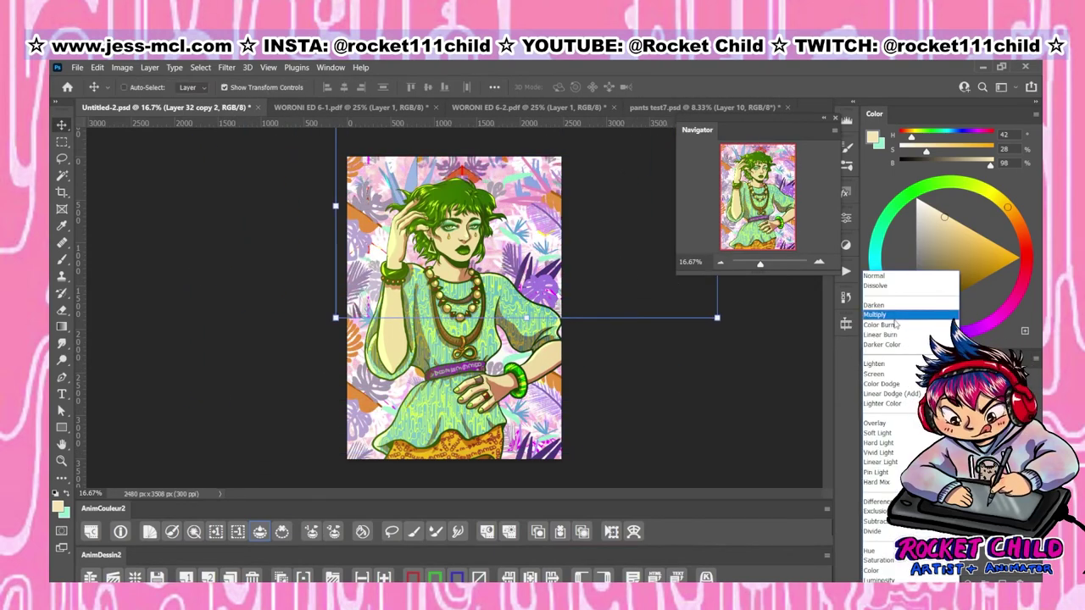
left_click(890, 322)
mouse_move(617, 300)
left_mouse_down()
mouse_move(513, 289)
mouse_move(513, 136)
mouse_move(513, 286)
mouse_move(703, 428)
mouse_move(534, 169)
mouse_move(604, 130)
left_mouse_up()
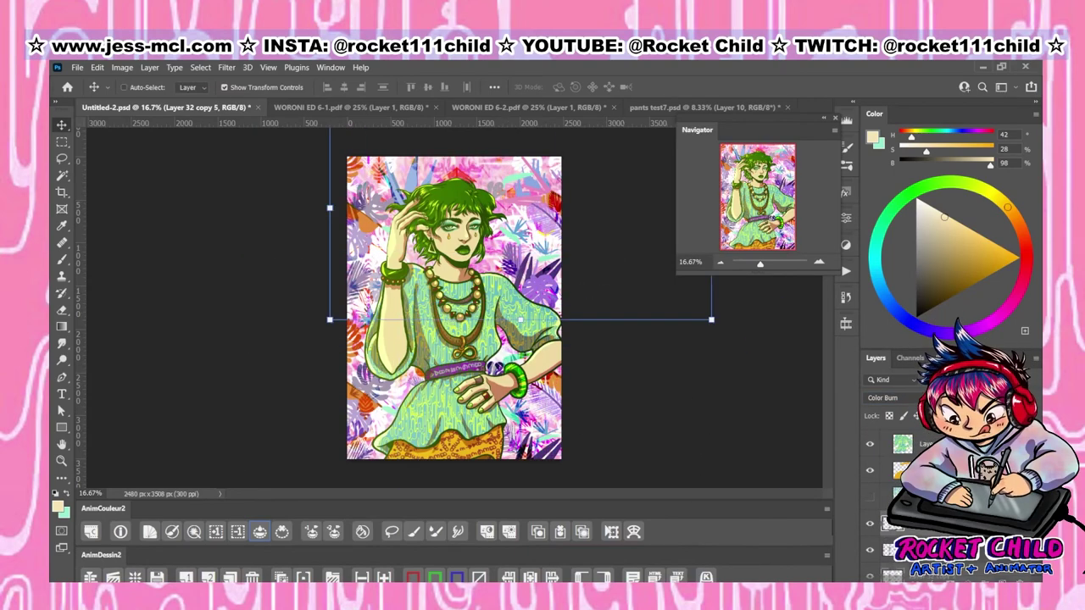
Enlarge another foliage copy to span the whole backdrop and set its blending mode to Linear Light
key("ctrl+t")
left_click(689, 87)
left_click(881, 397)
left_click(890, 458)
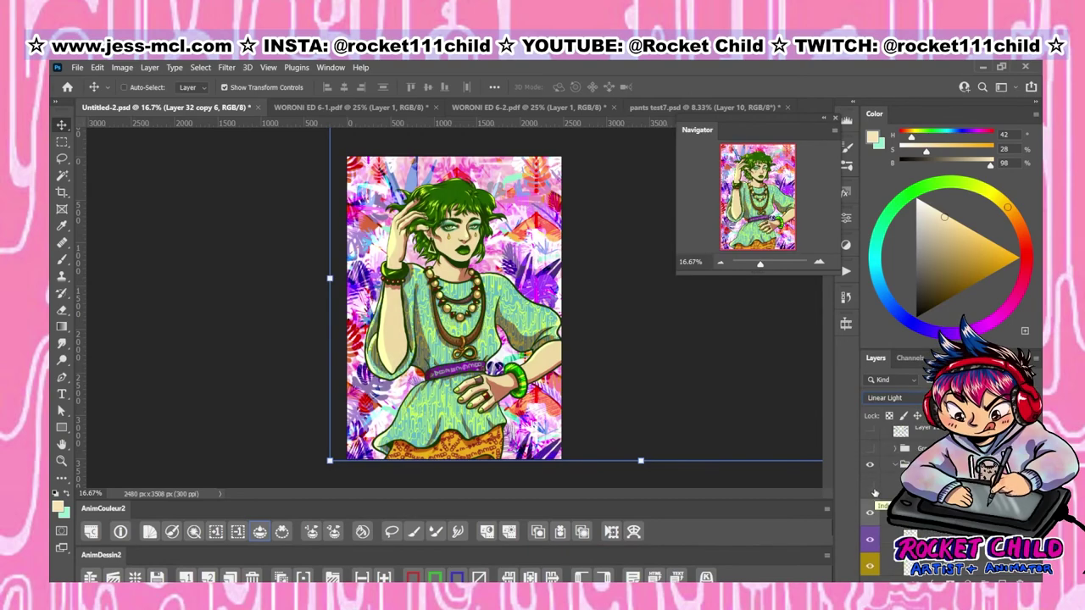
Merge the foliage copy down and set the Layer 34 copy's blending mode to Hard Mix
key("ctrl+e")
left_click(881, 397)
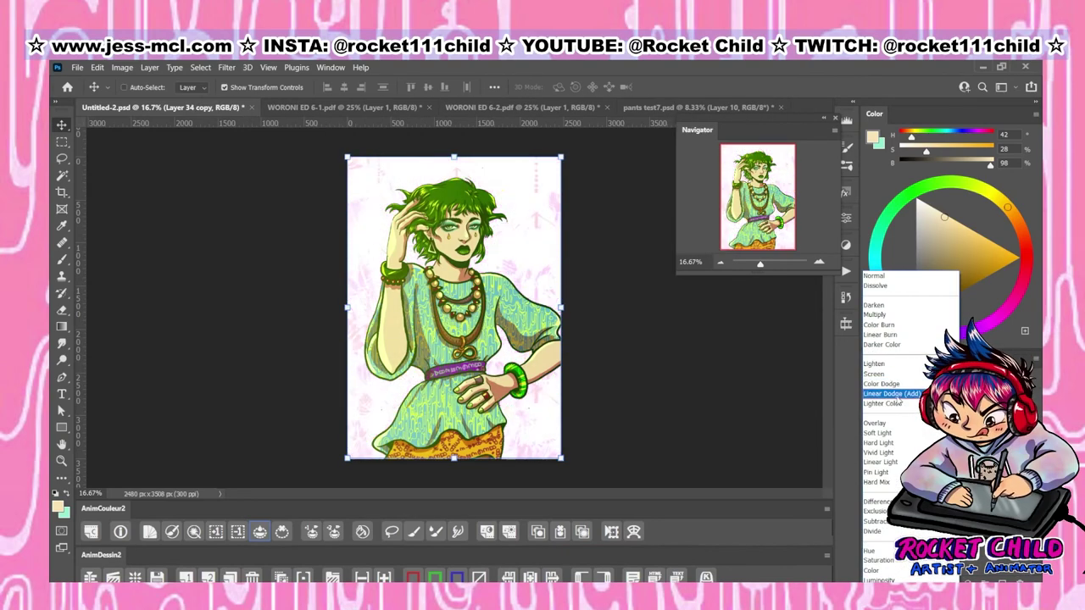
left_click(877, 482)
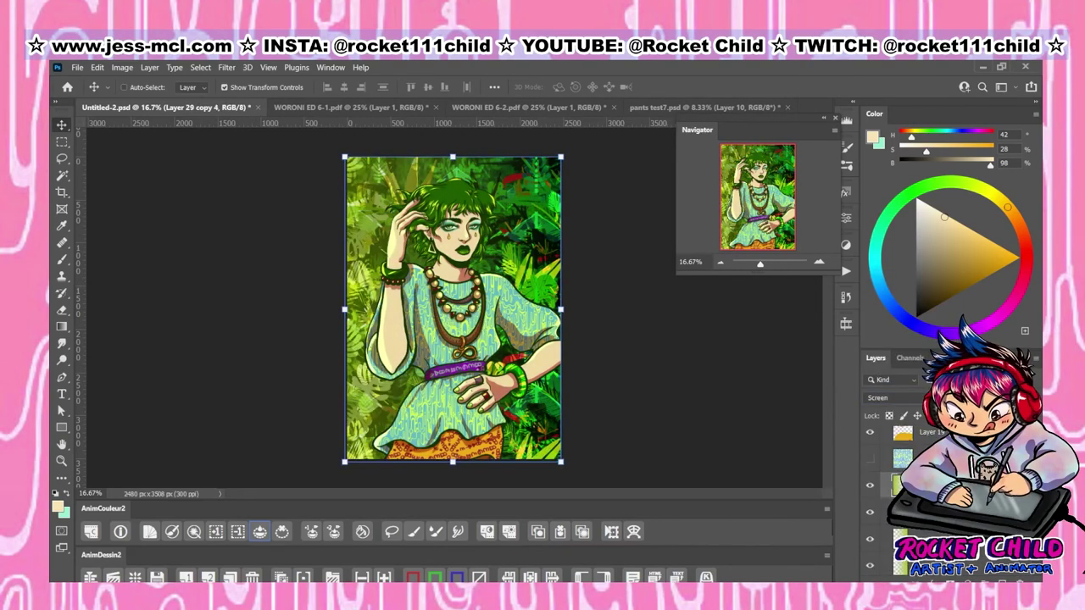
Adjust the size and position of the green foliage copy so that it covers the canvas
left_click(609, 348)
key("ctrl+t")
key("Return")
Draw a diagonal cream gradient from the canvas's lower corner beside the skirt and set its layer's blending mode to Subtract
left_click(881, 397)
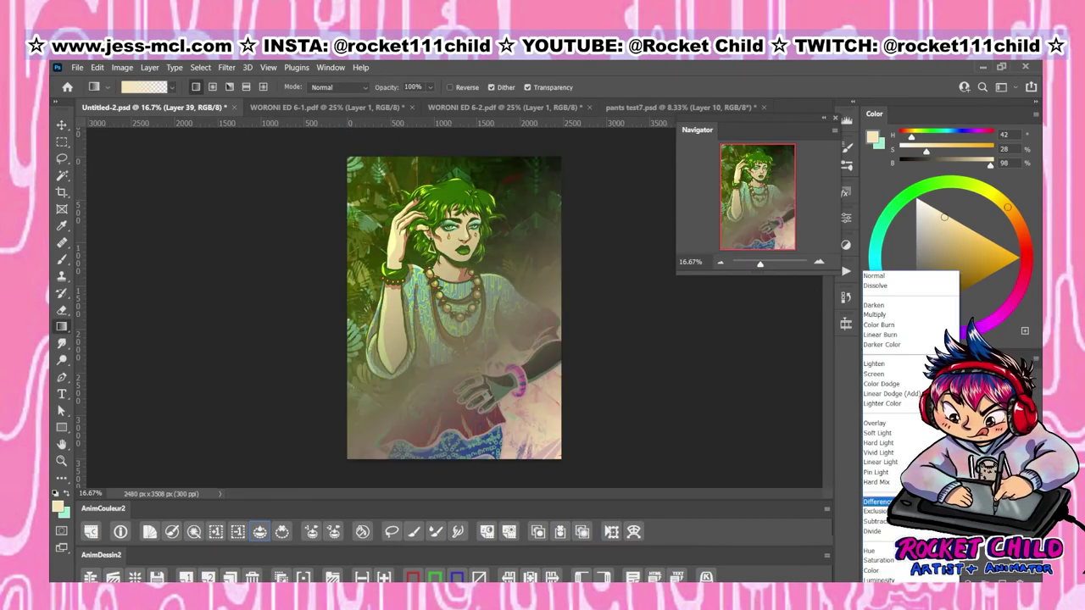
left_click(882, 373)
key("g")
left_click_drag(673, 366, 579, 458)
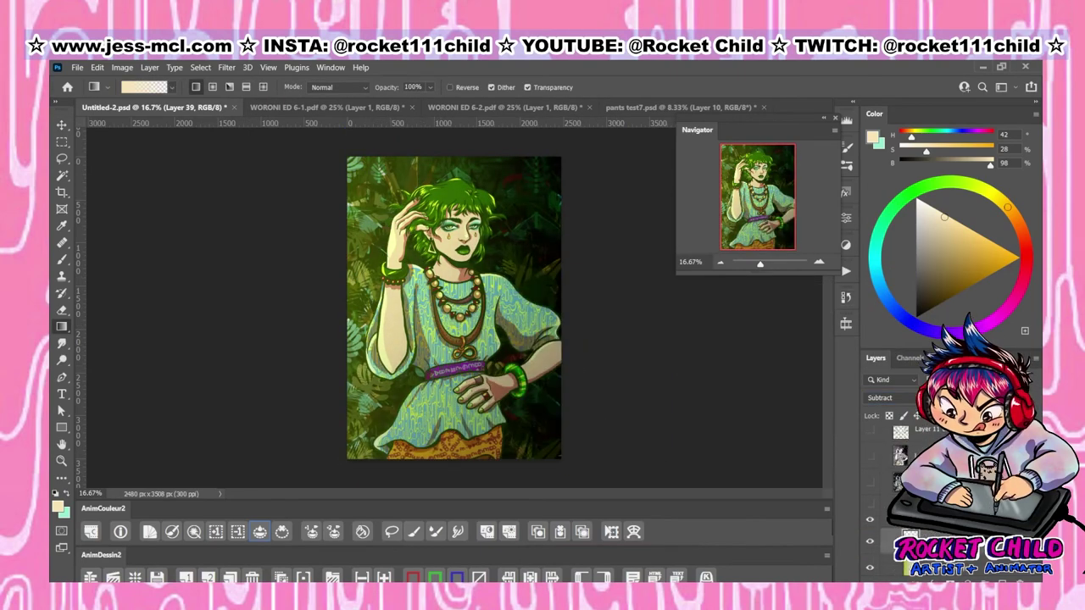
Save the artwork and select its flattened black-and-white copy in Group 1
left_click(881, 442)
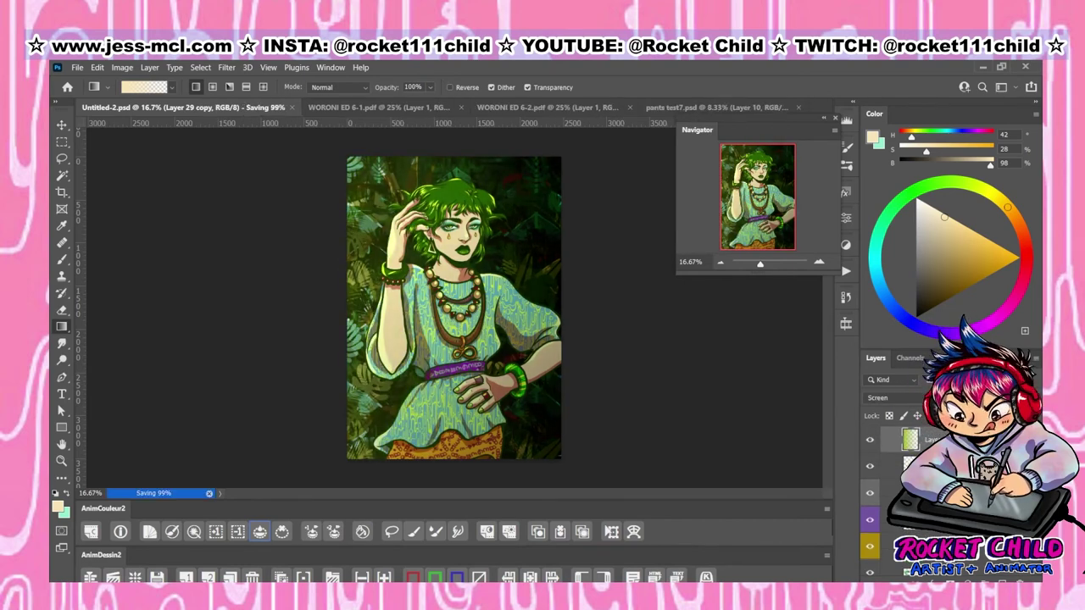
left_click(900, 456)
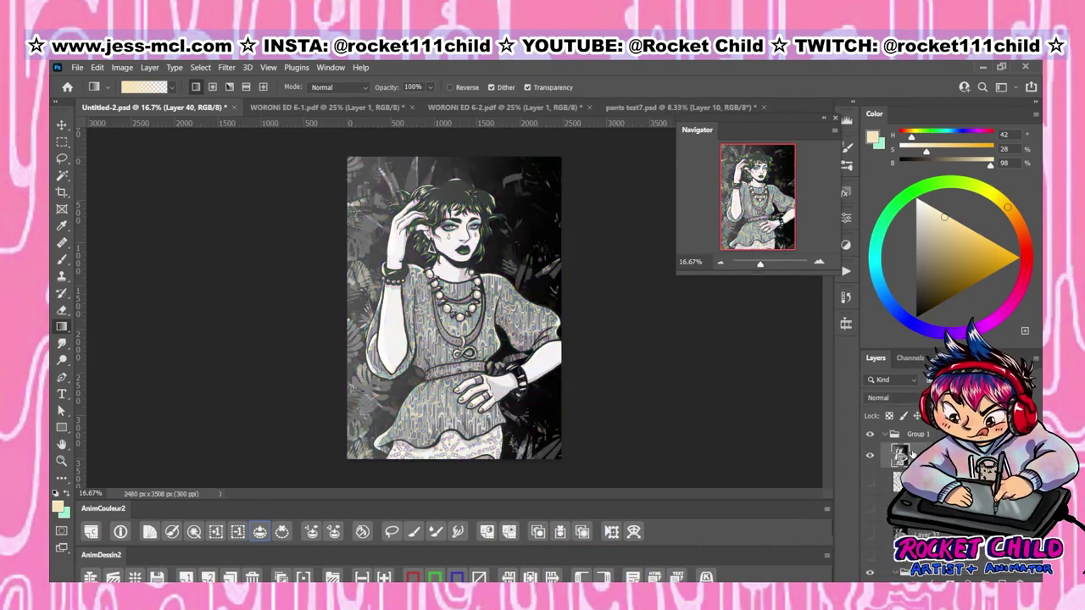
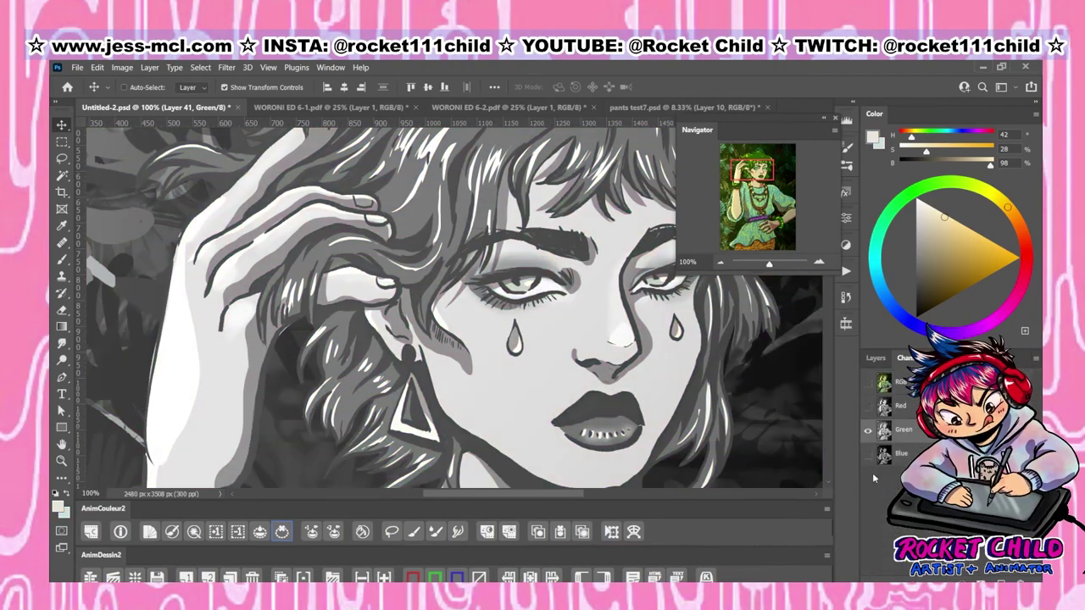
Restore the full-colour channel view and apply Add Noise to the flattened artwork copy
key("ctrl+2")
left_click(226, 67)
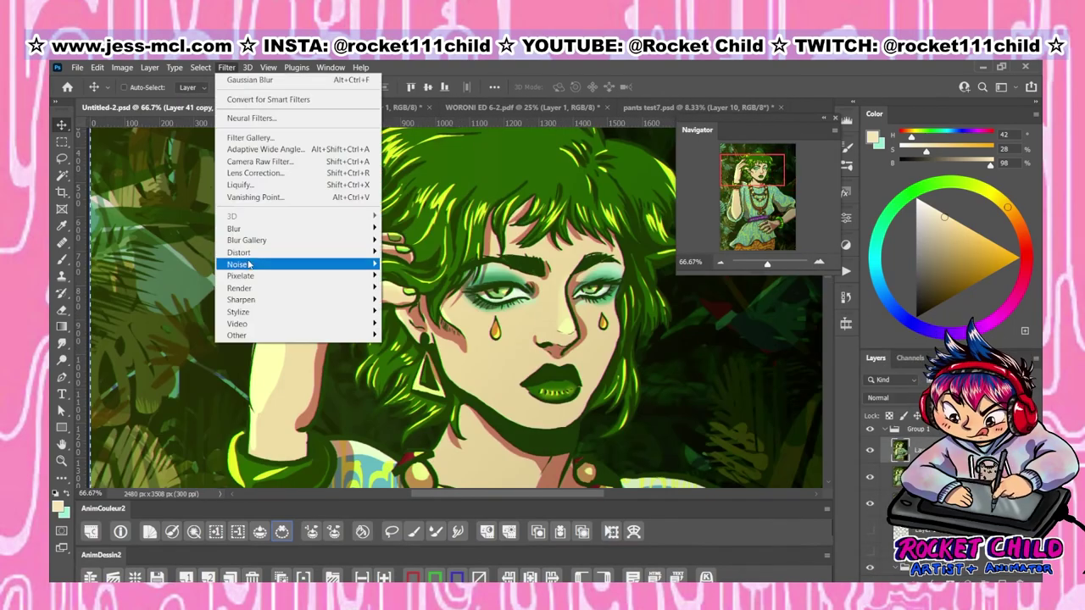
left_click(398, 264)
key("Return")
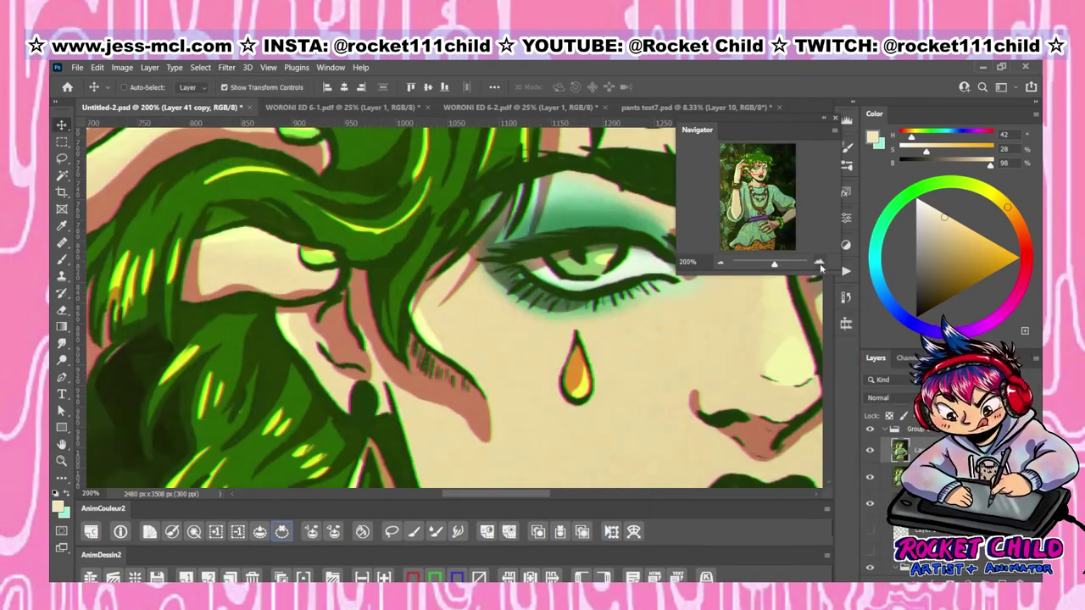
key("ctrl+0")
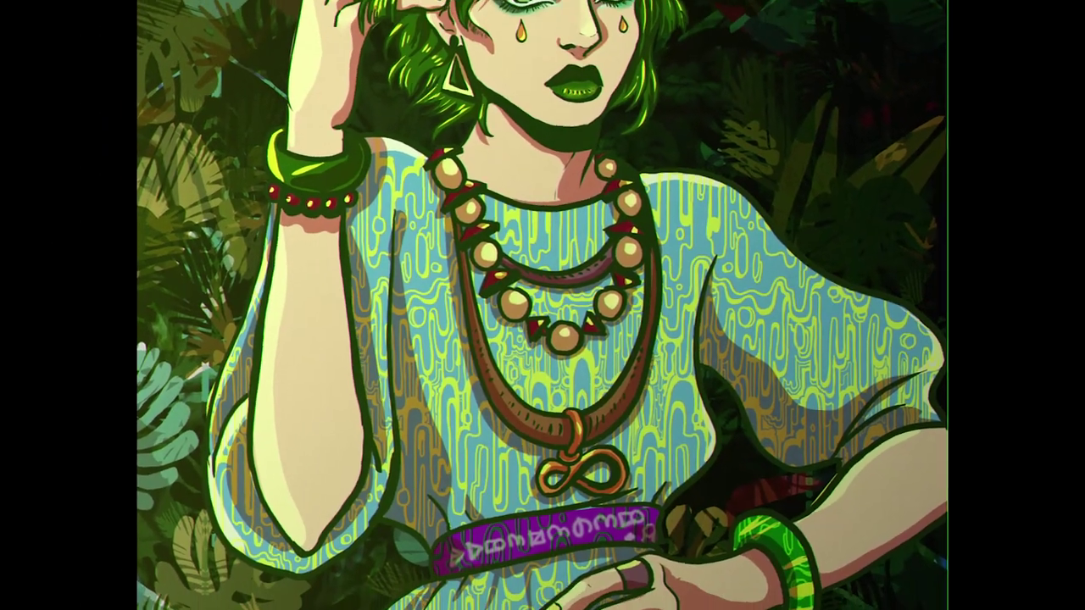